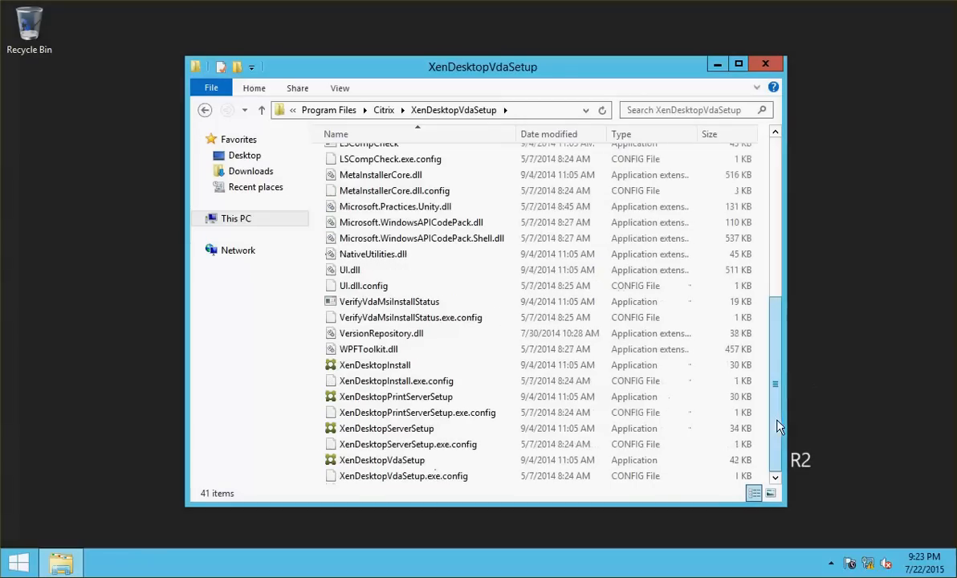
# Launch XenDesktopVdaSetup, choose to customize the VDA settings, and switch to the other server's console
pyautogui.doubleClick(394, 462)
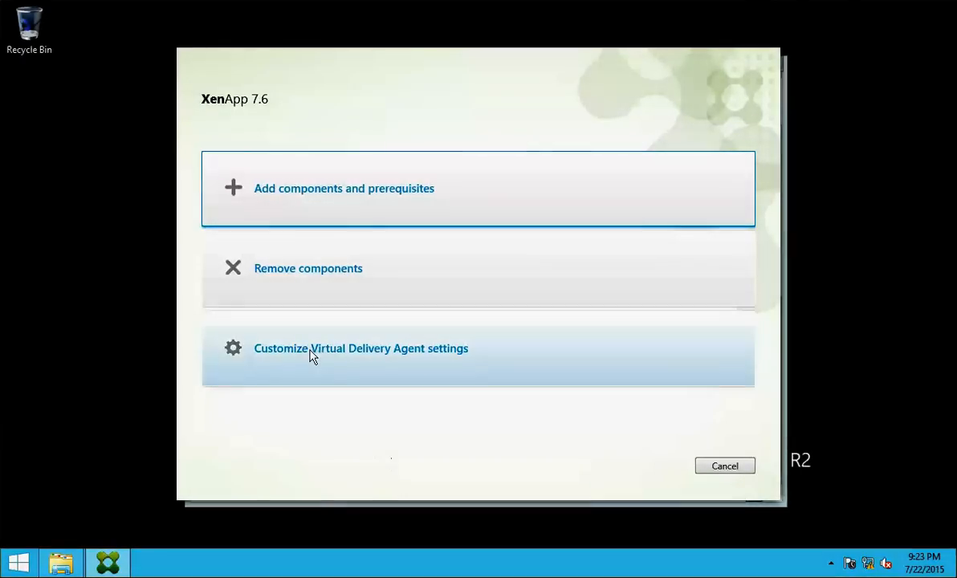
pyautogui.click(312, 359)
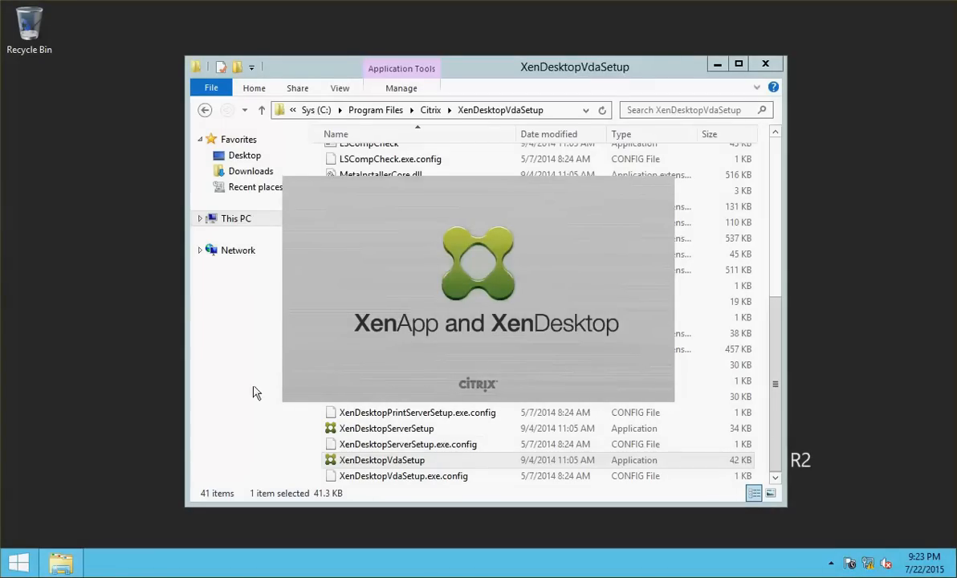
pyautogui.click(1, 261)
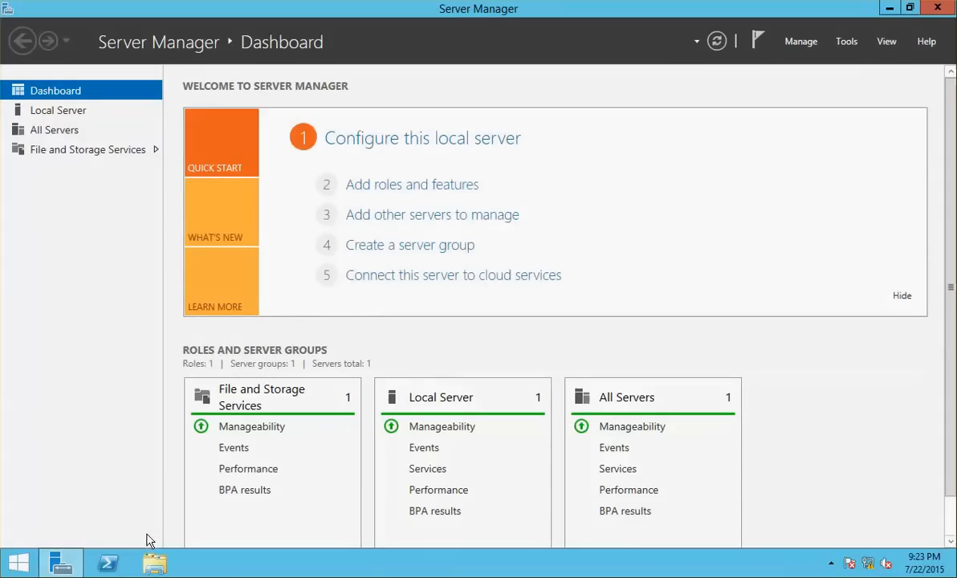
# Mount Citrix XA XD 7.6.iso in the VM's CD/DVD (SATA) drive and open the disc from This PC
pyautogui.click(154, 562)
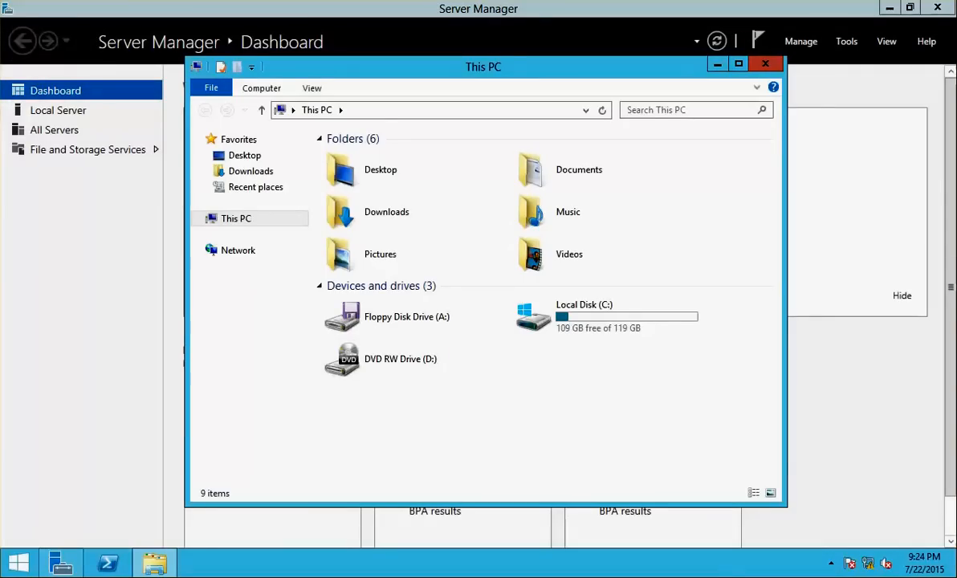
pyautogui.click(0, 0)
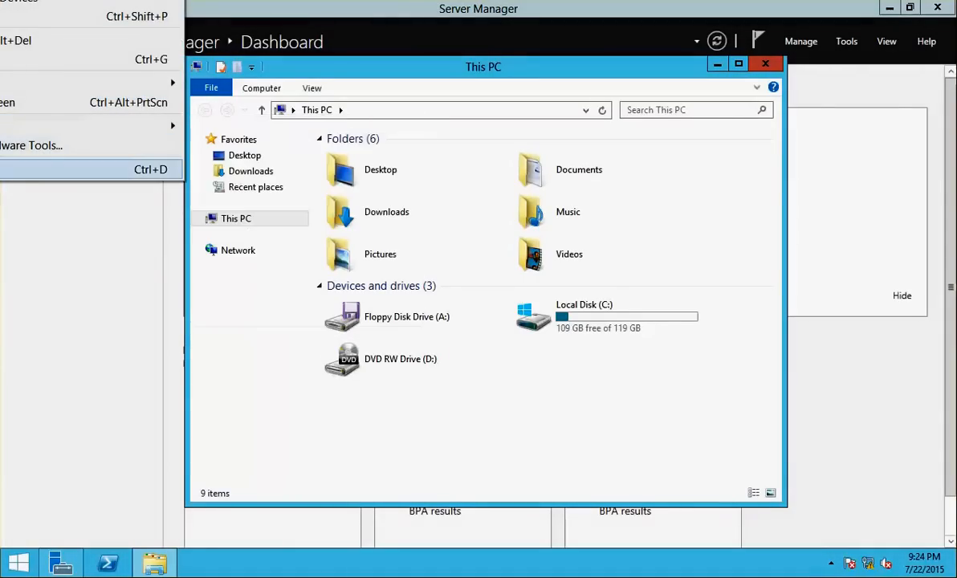
pyautogui.click(0, 170)
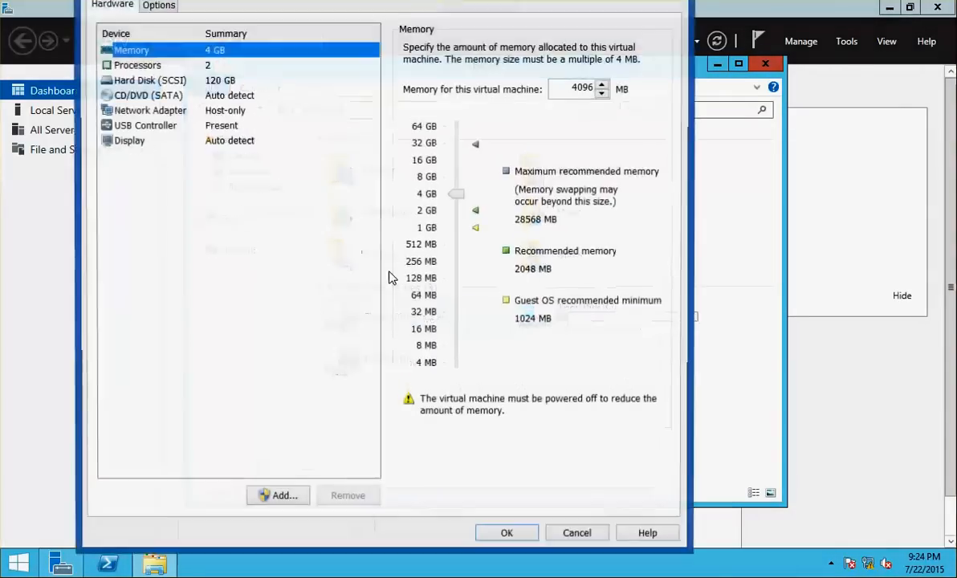
pyautogui.click(160, 94)
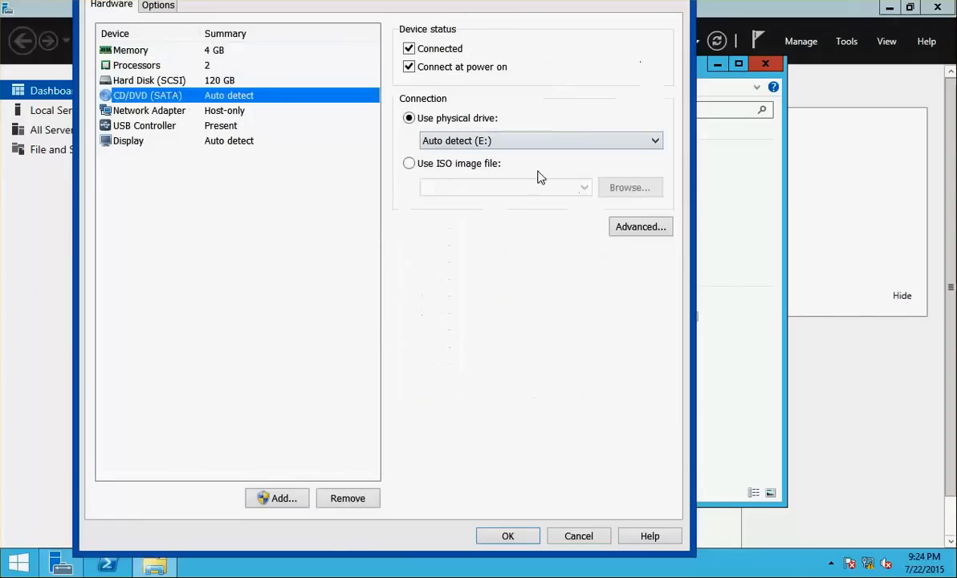
pyautogui.click(493, 165)
pyautogui.click(584, 187)
pyautogui.click(513, 204)
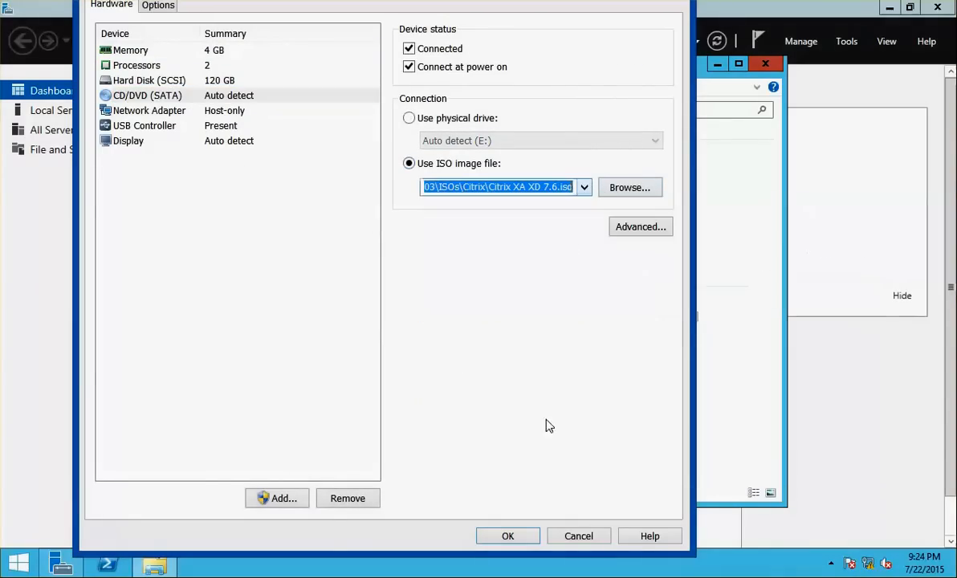
pyautogui.click(510, 535)
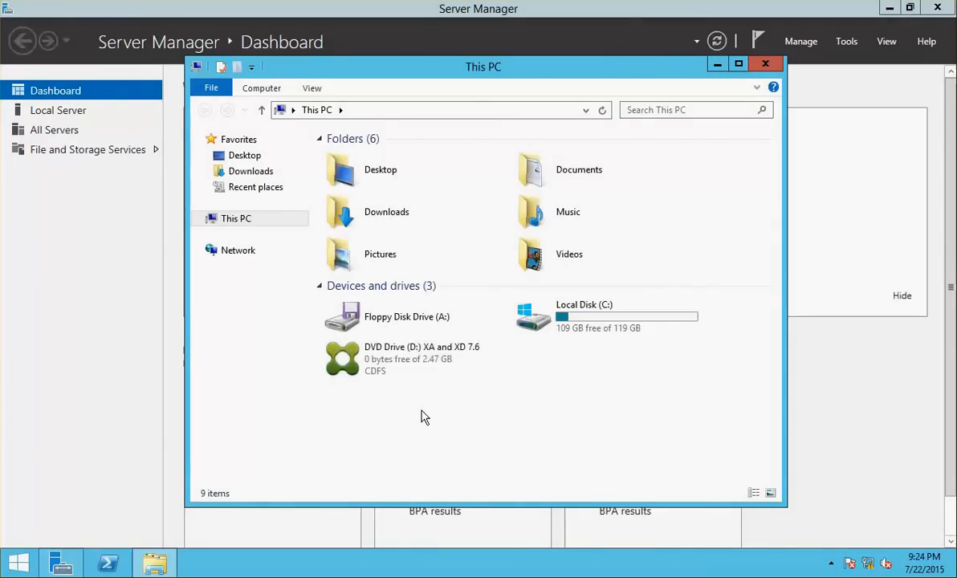
pyautogui.doubleClick(401, 361)
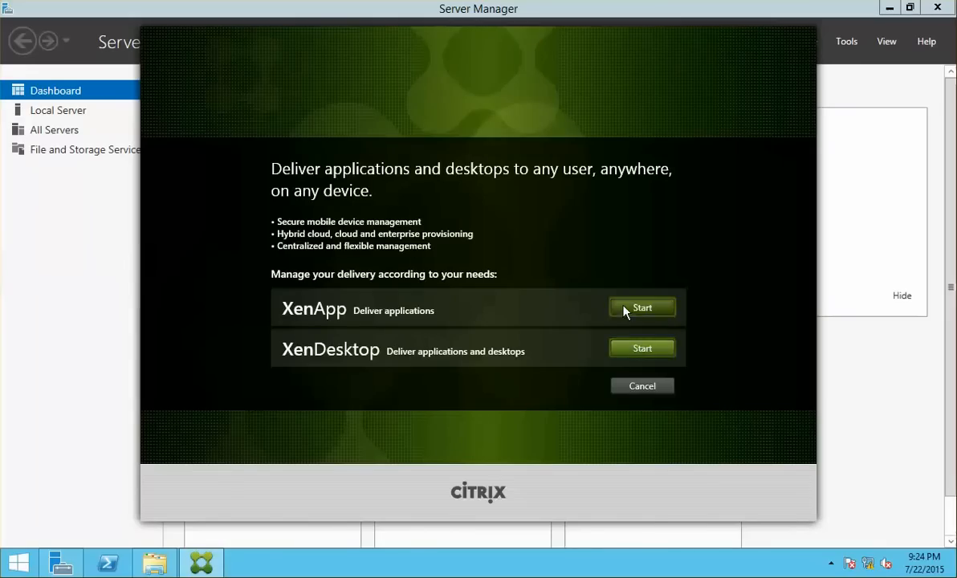
# Start the XenApp 7.6 installer menu, then show Server Manager's Local Server page
pyautogui.click(643, 307)
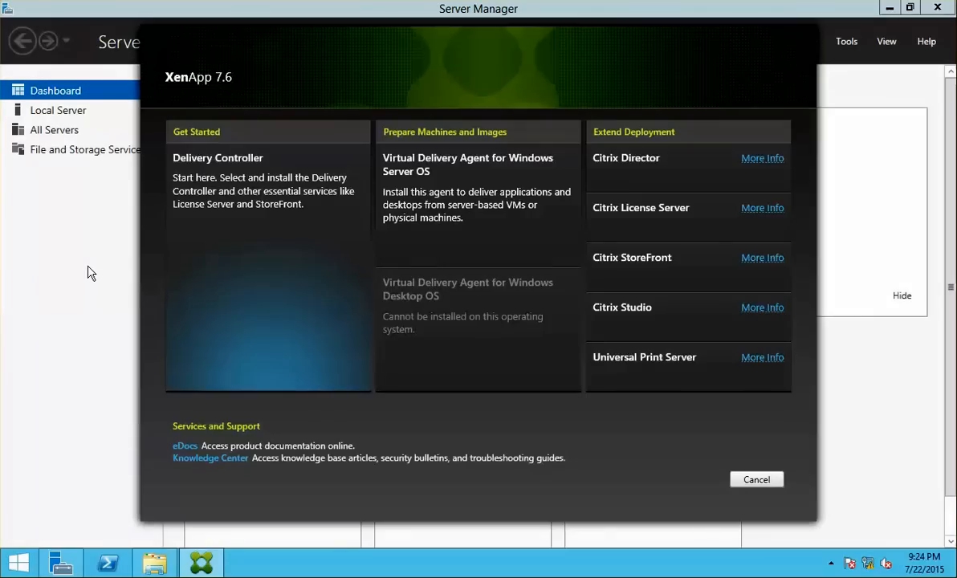
pyautogui.click(43, 495)
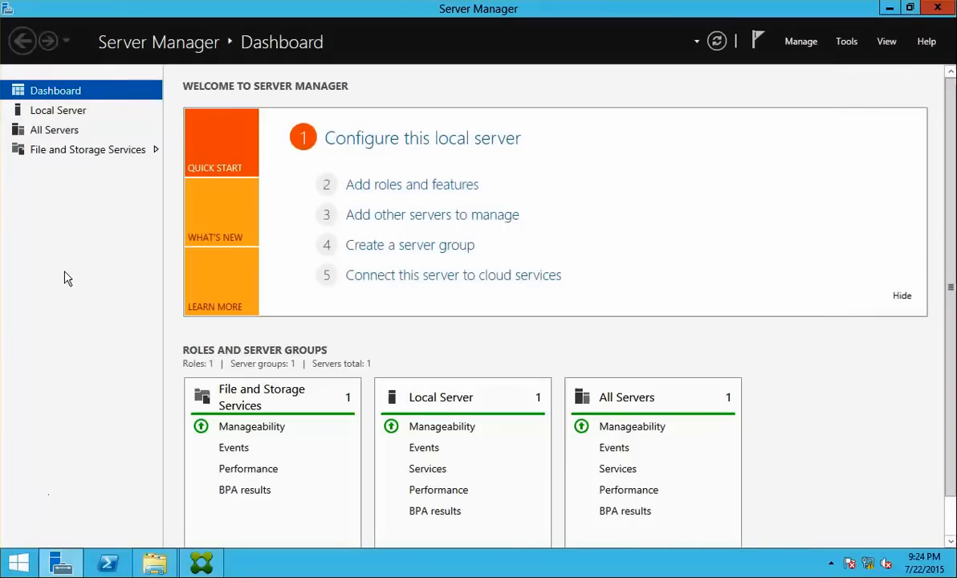
pyautogui.click(46, 117)
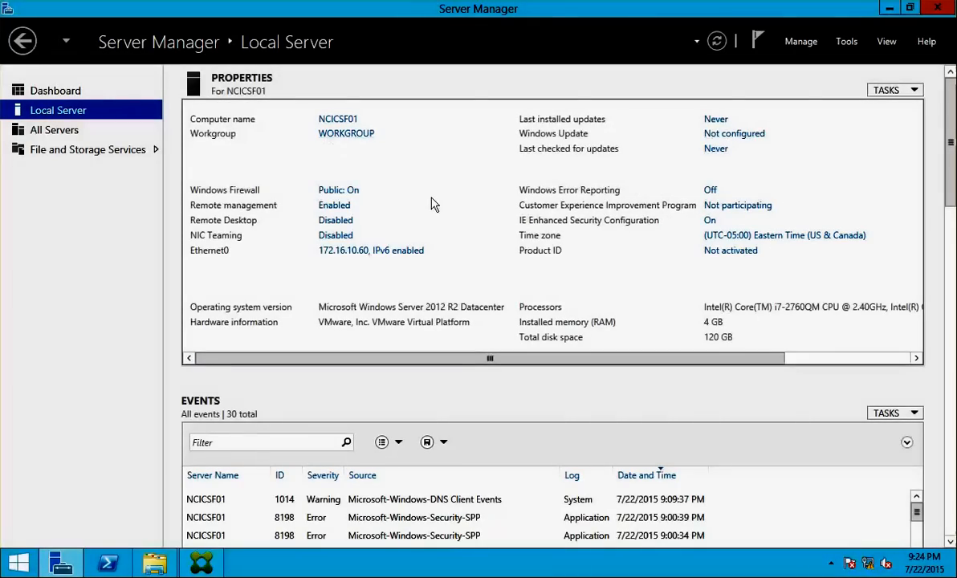
# Join NCICSF01 to the netsoft.local domain using the domain administrator credentials
pyautogui.click(355, 142)
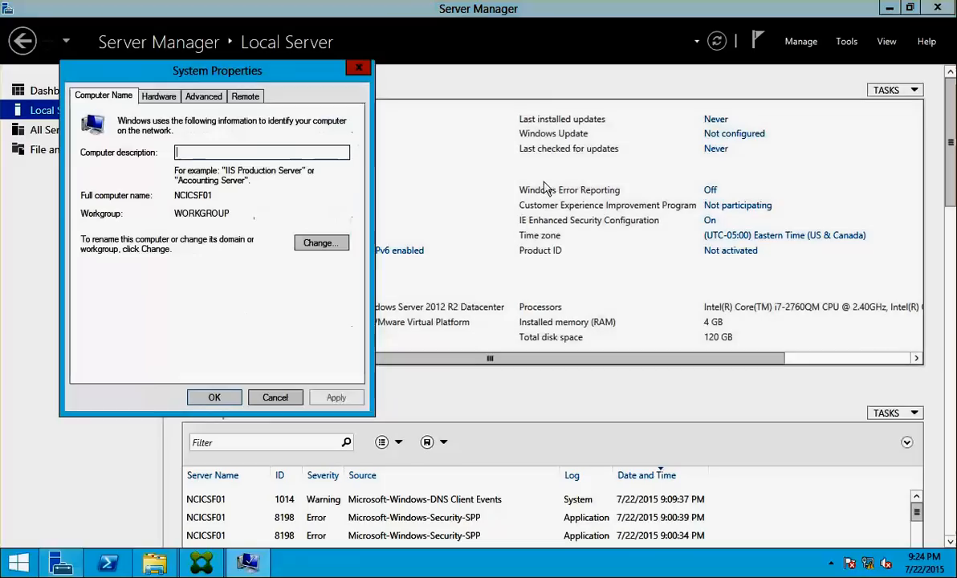
pyautogui.click(329, 243)
pyautogui.click(98, 273)
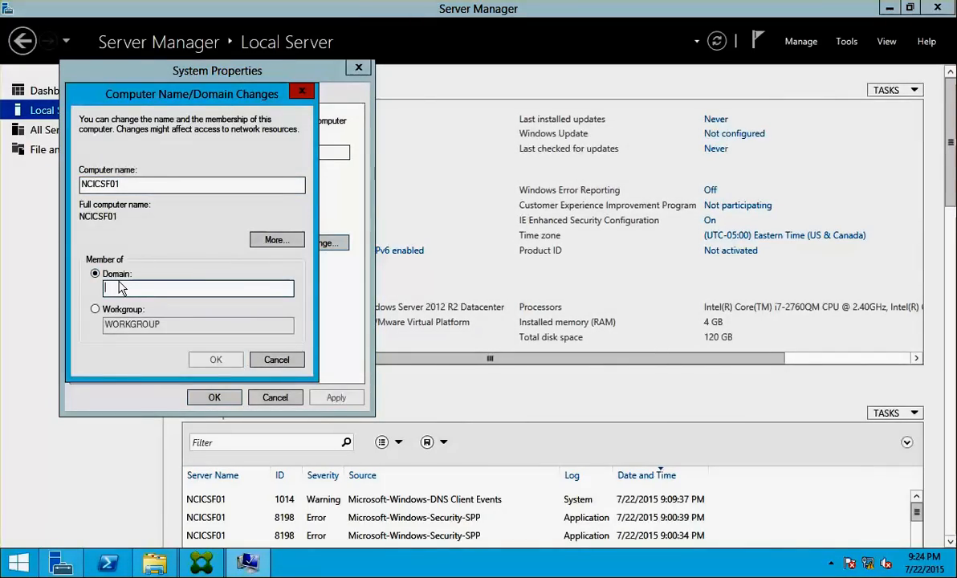
pyautogui.write('netsoft.')
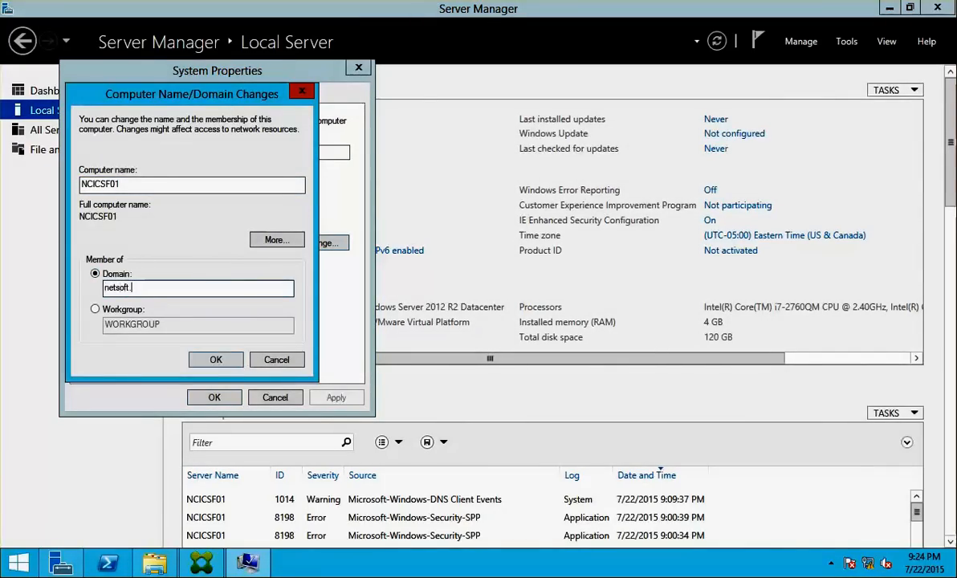
pyautogui.write('local')
pyautogui.press('Return')
pyautogui.write('ad')
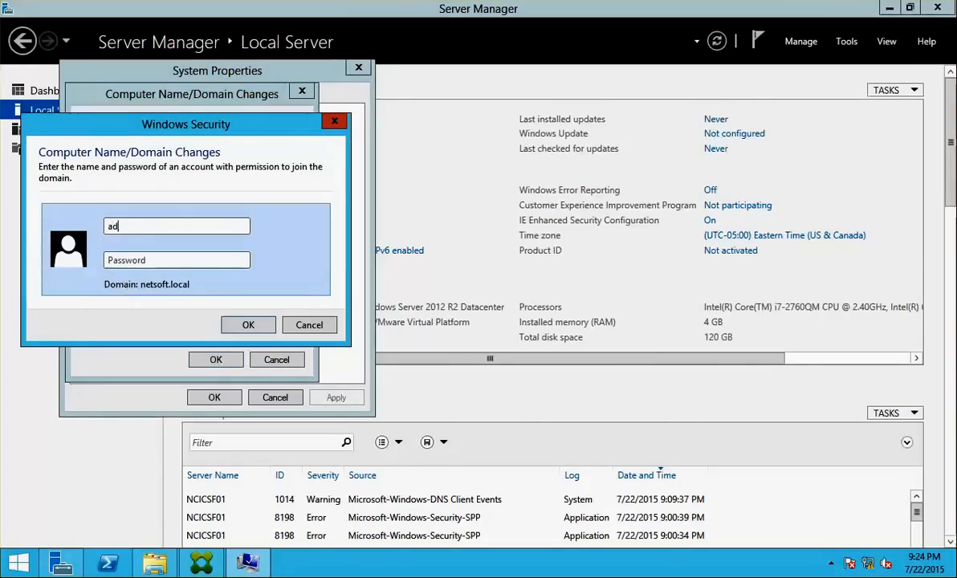
pyautogui.write('ministrator')
pyautogui.press('Tab')
pyautogui.write('Pa$$w0rd')
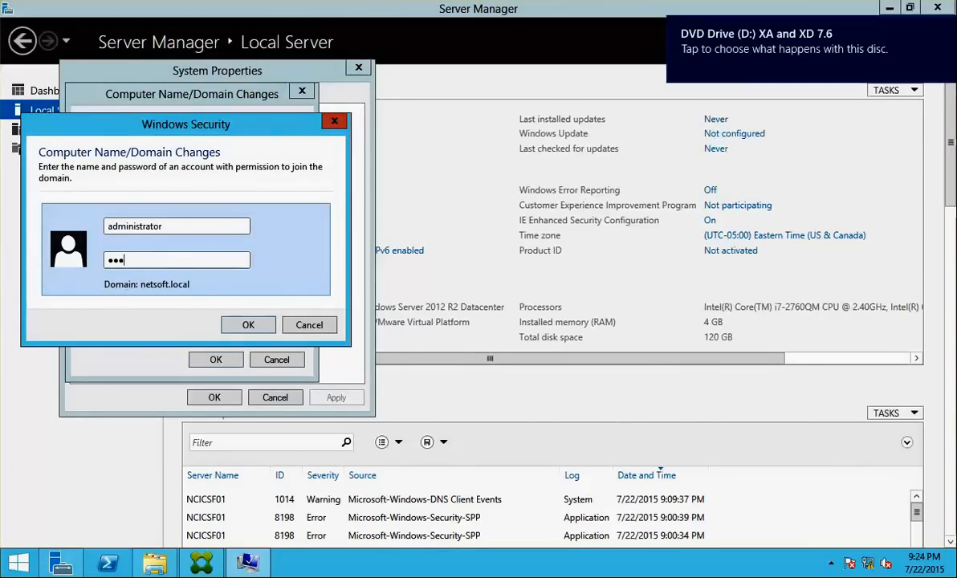
pyautogui.press('Return')
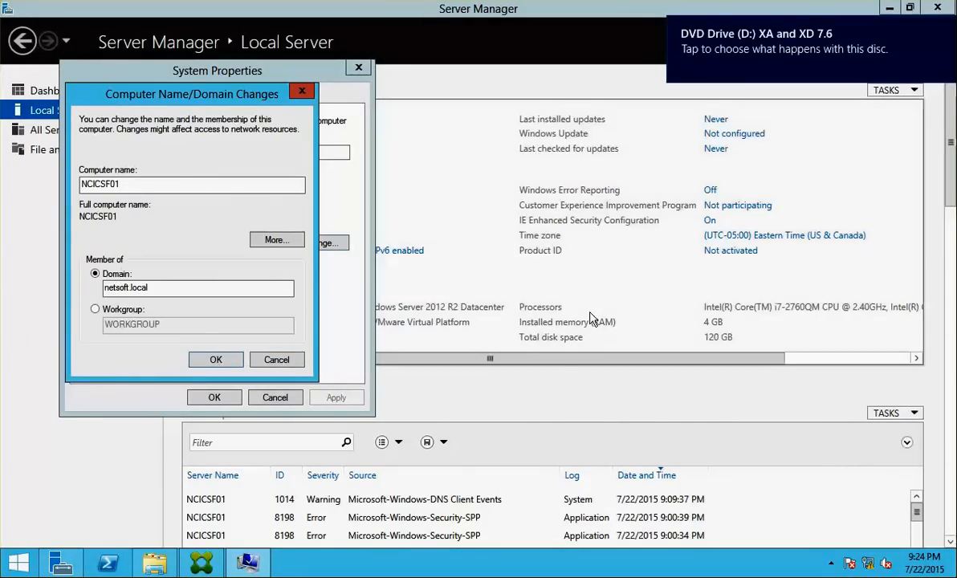
# Acknowledge the domain welcome and restart notices, close System Properties, and restart the server now
pyautogui.click(559, 338)
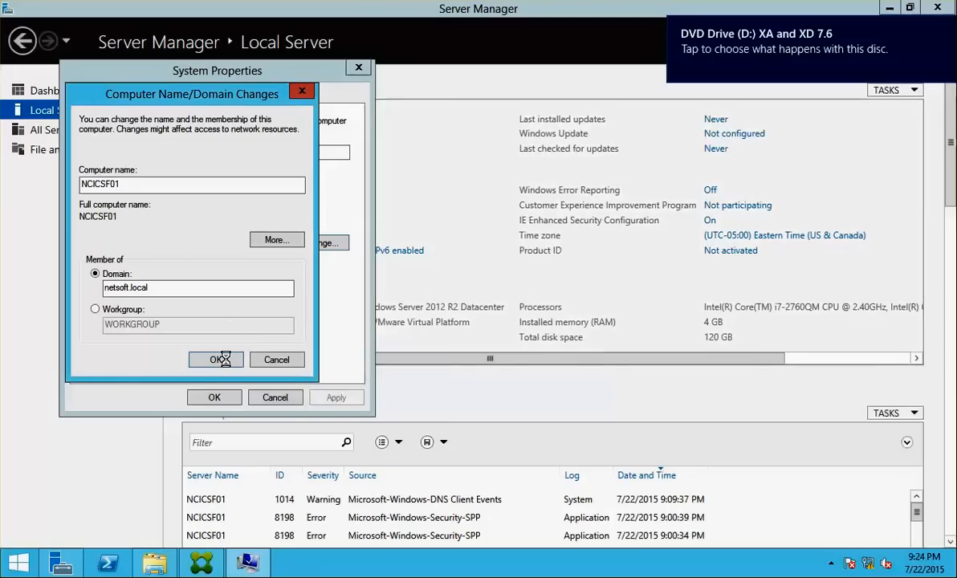
pyautogui.click(217, 358)
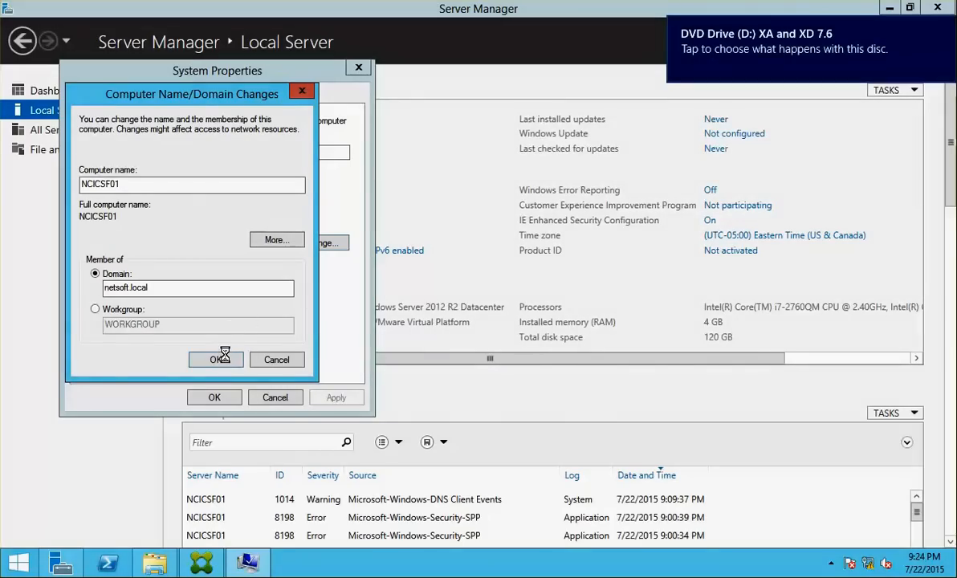
pyautogui.click(581, 297)
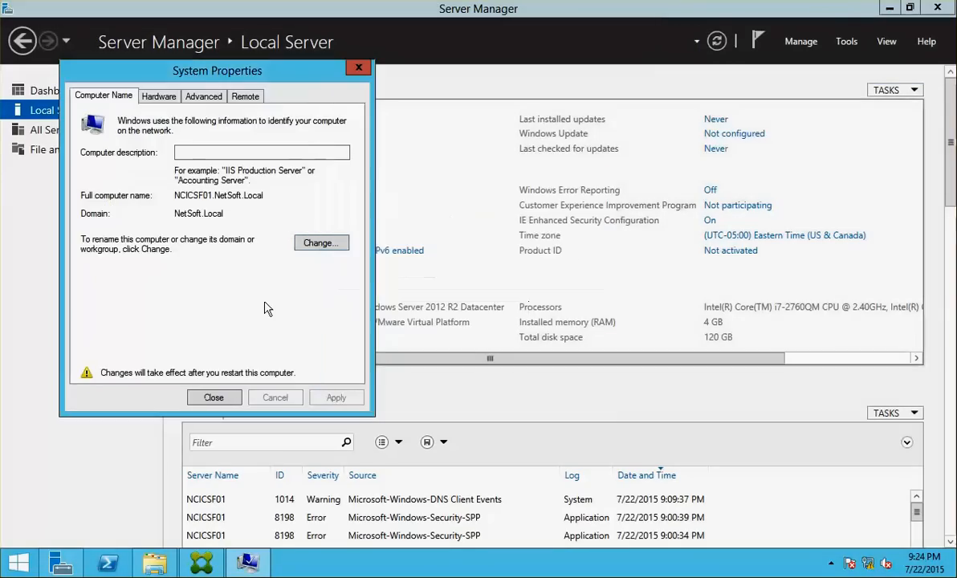
pyautogui.click(212, 397)
pyautogui.click(511, 297)
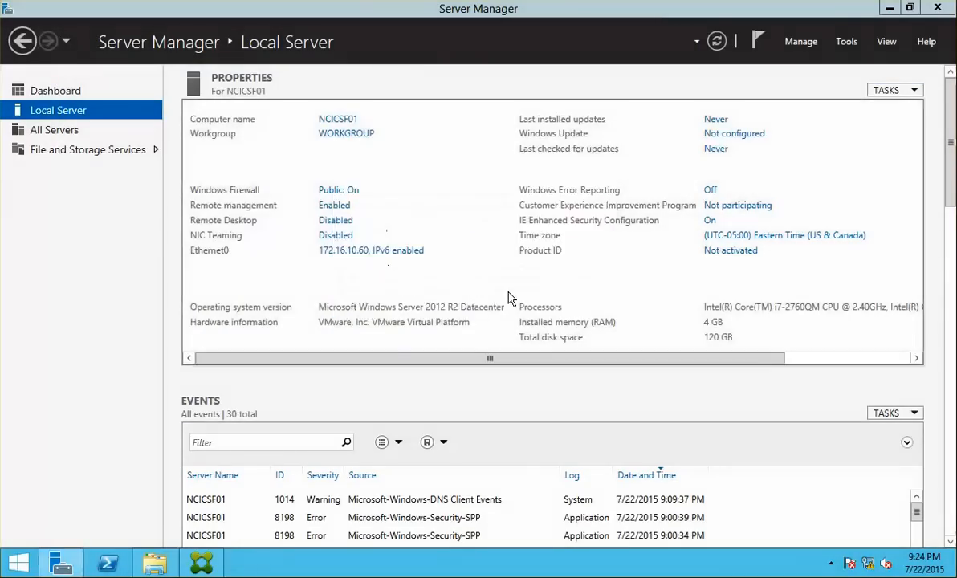
pyautogui.rightClick(0, 254)
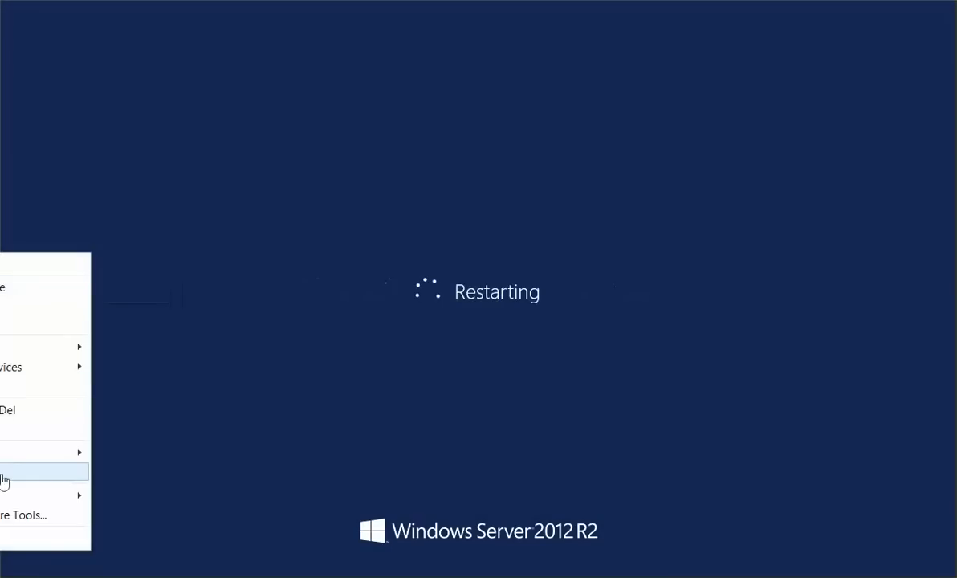
# Close the leftover setup folder window on the other server and switch to the NCICXA01 console
pyautogui.moveTo(2, 453)
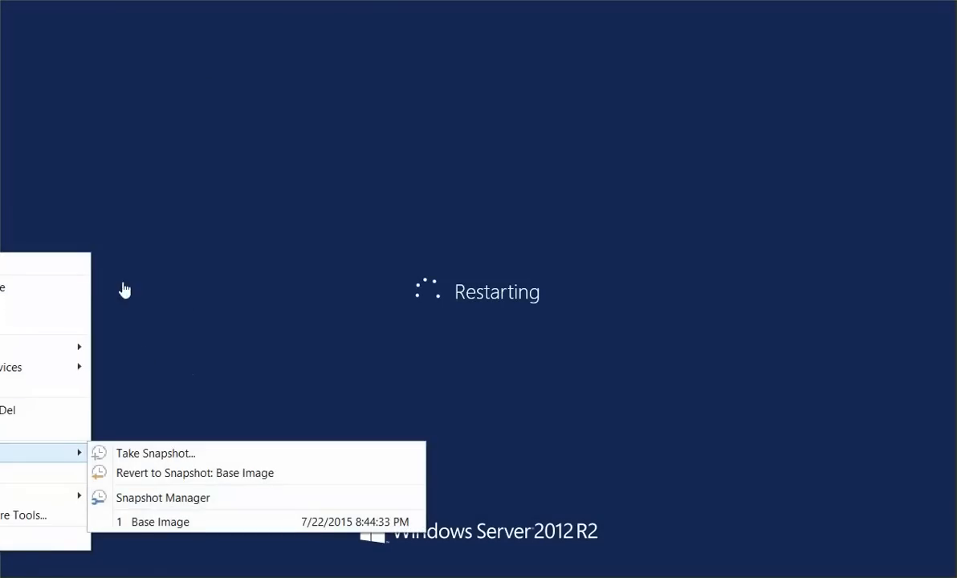
pyautogui.click(215, 82)
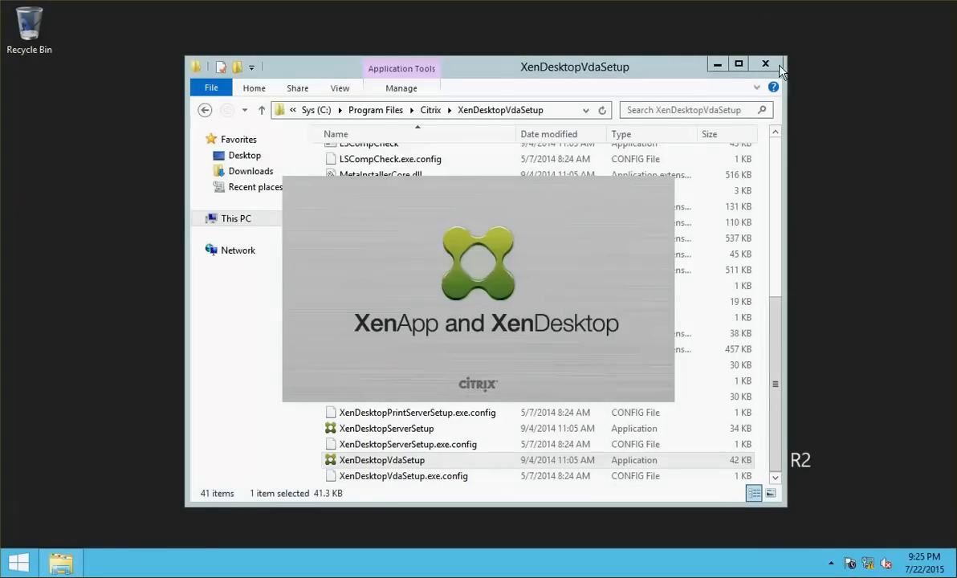
pyautogui.click(766, 64)
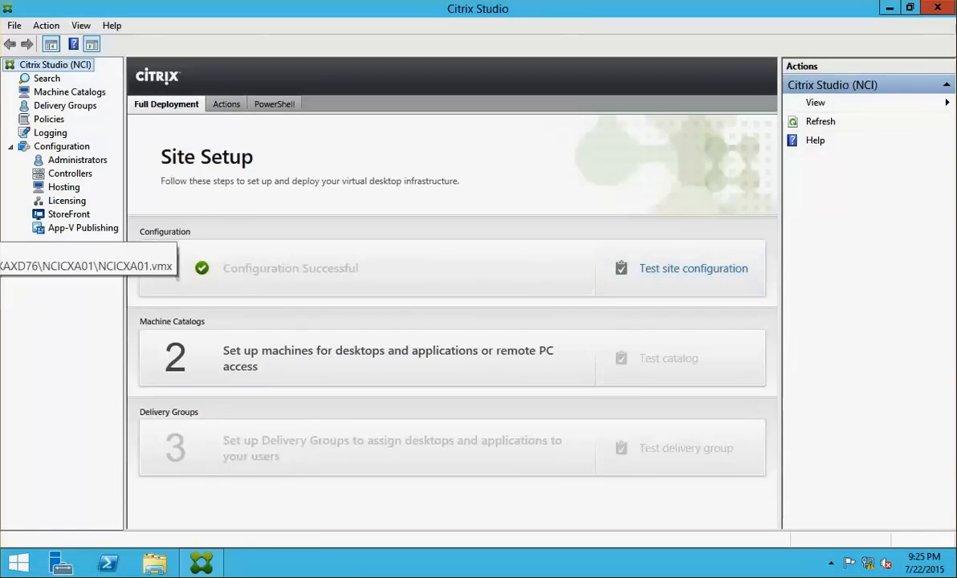
pyautogui.click(0, 230)
# Sign in to NCICSF01 as the netsoft domain administrator via Other user
pyautogui.click(0, 259)
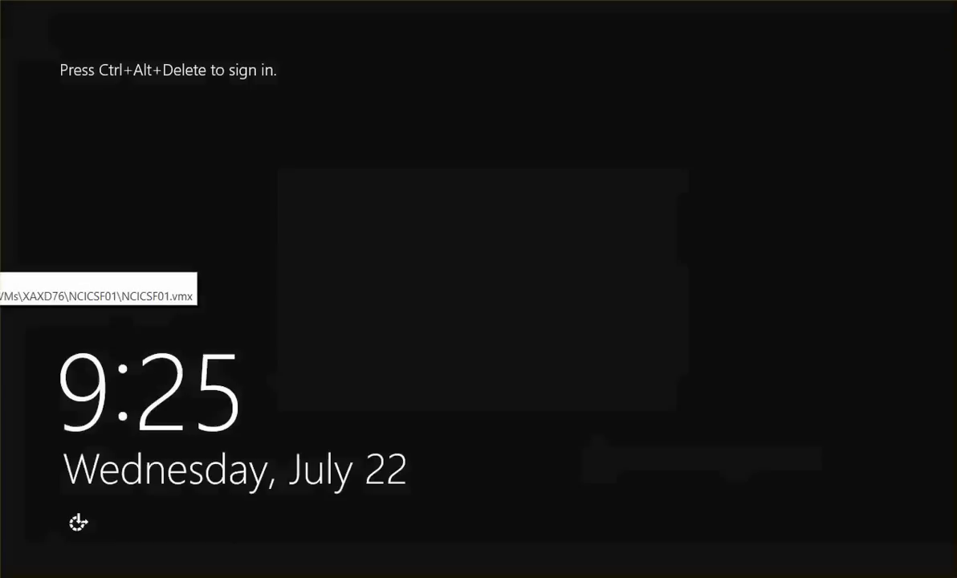
pyautogui.hotkey('ctrl', 'alt', 'Delete')
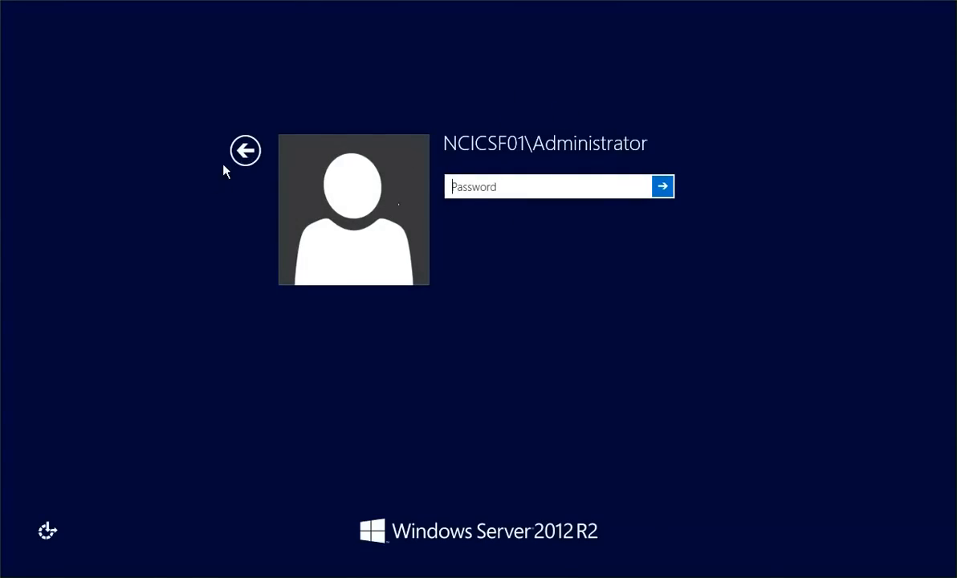
pyautogui.click(252, 155)
pyautogui.click(602, 213)
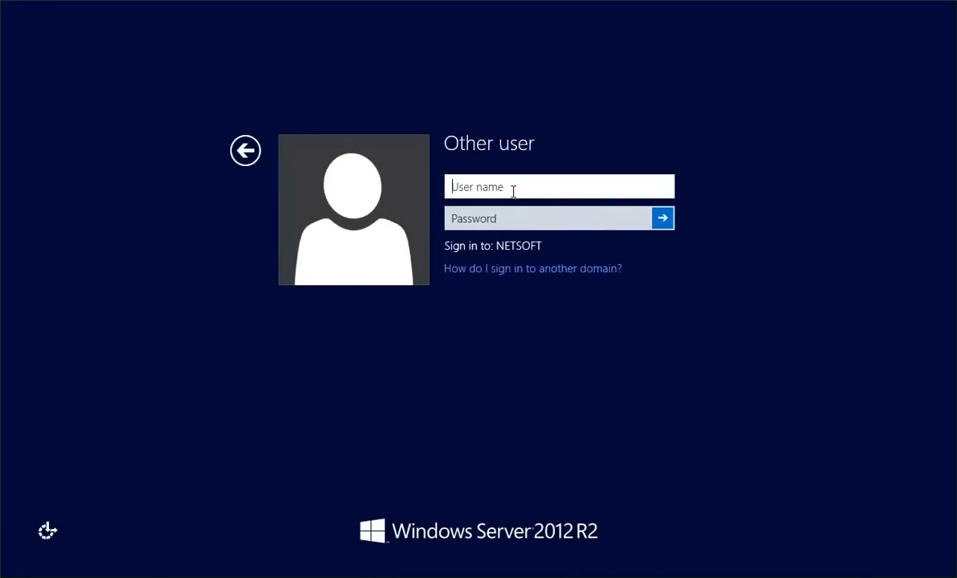
pyautogui.write('netsoft\\administrator')
pyautogui.press('Tab')
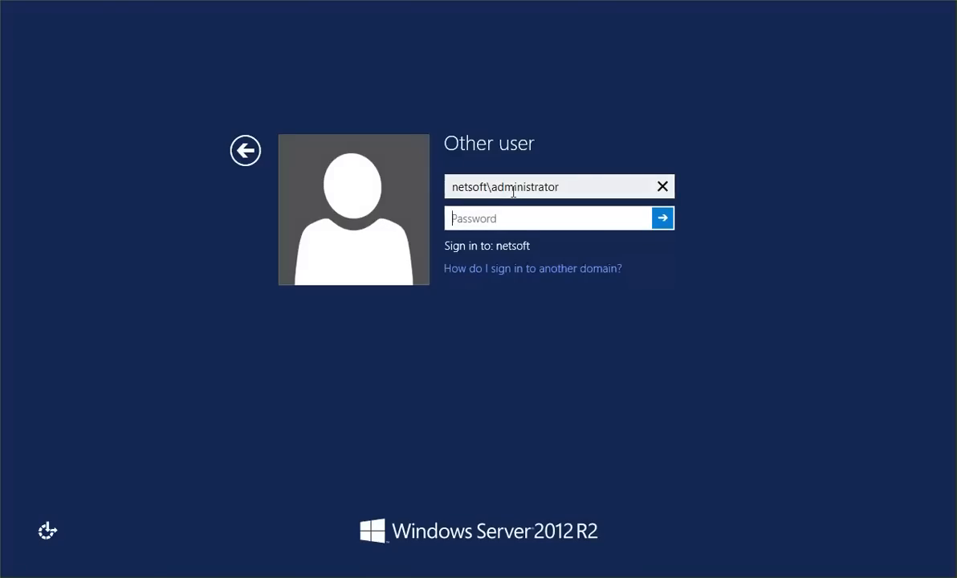
pyautogui.write('Pa')
pyautogui.press('Return')
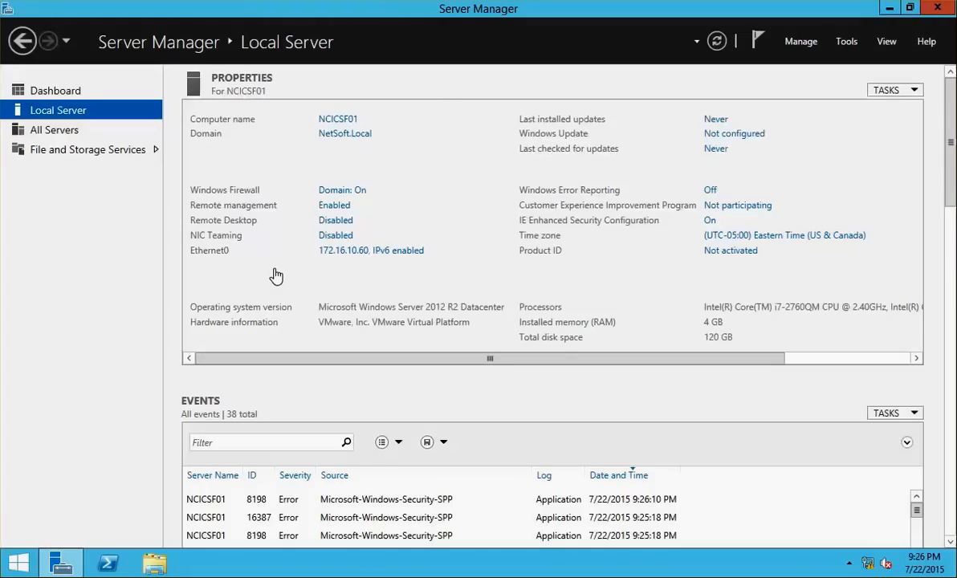
# Turn Windows Firewall off for domain, private and public networks, then refresh Server Manager
pyautogui.click(351, 190)
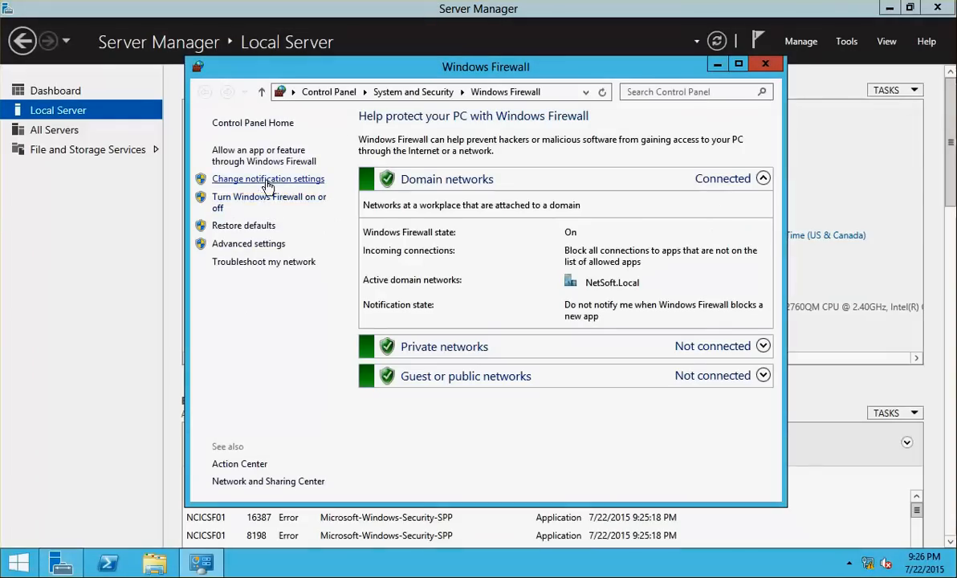
pyautogui.click(254, 199)
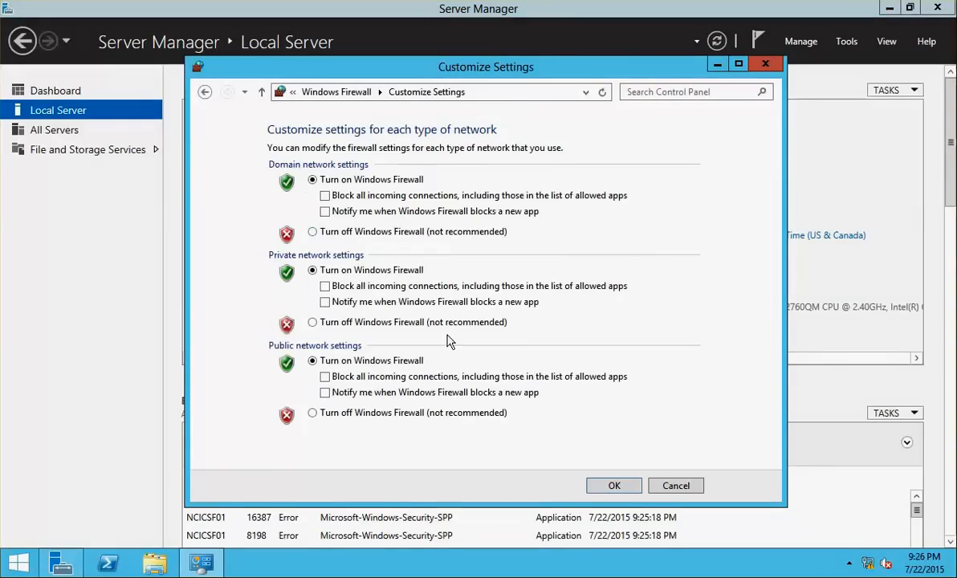
pyautogui.click(313, 232)
pyautogui.click(315, 323)
pyautogui.click(314, 413)
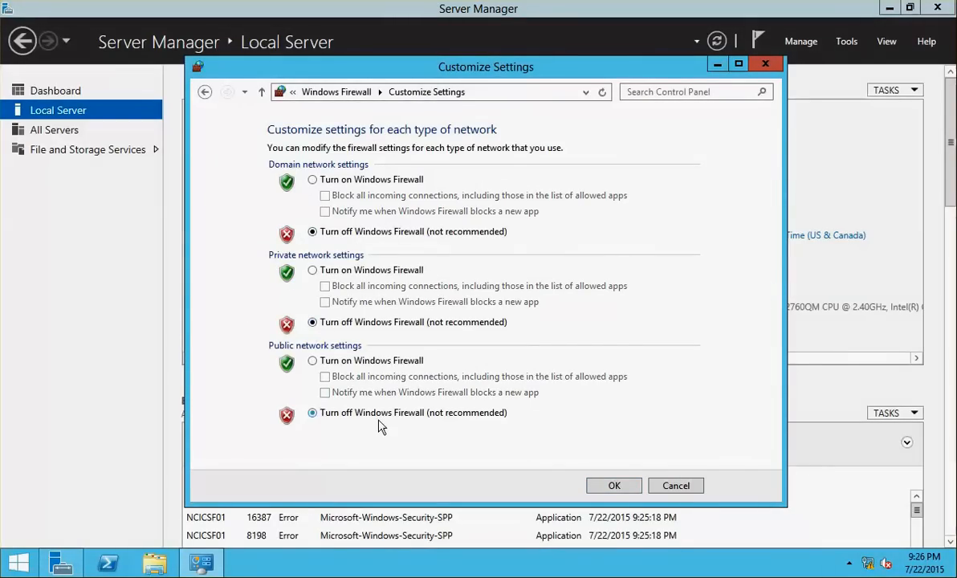
pyautogui.click(596, 487)
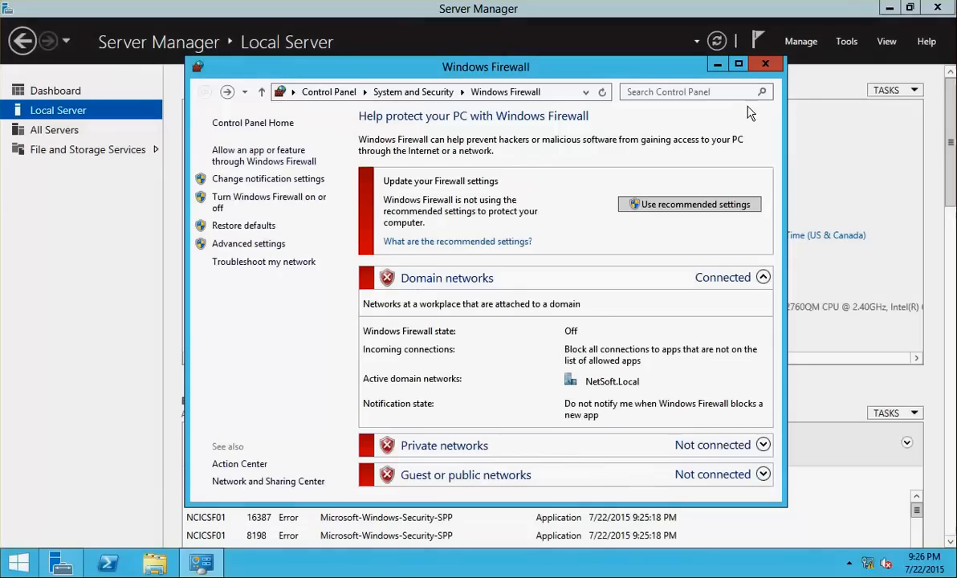
pyautogui.click(769, 67)
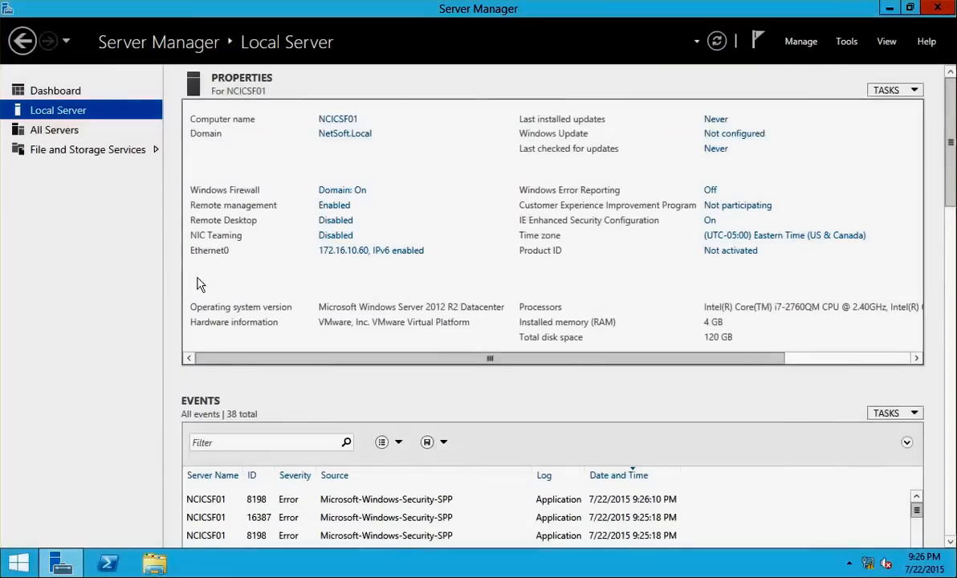
pyautogui.click(717, 40)
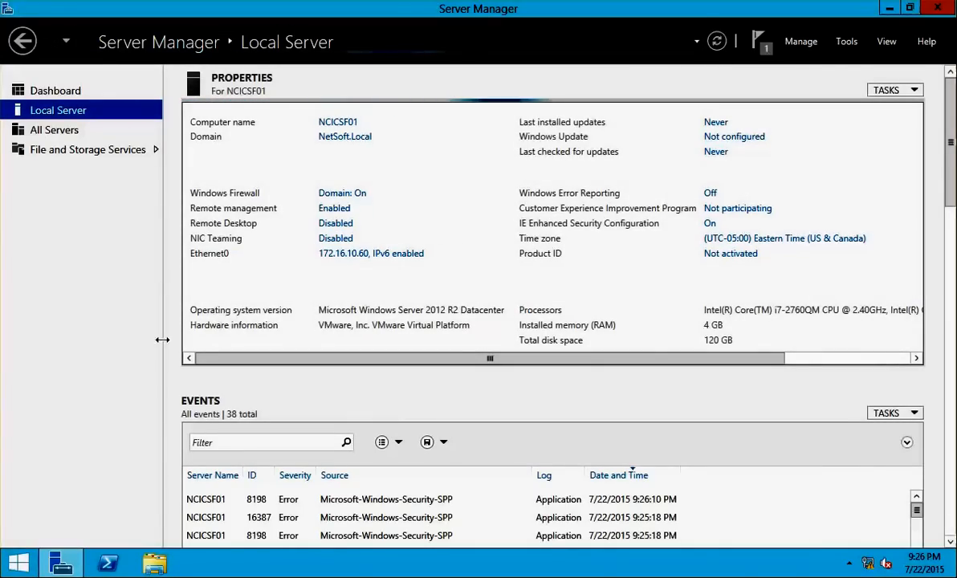
# Run AutoSelect from the XA and XD 7.6 disc, start XenApp, and choose Citrix StoreFront
pyautogui.click(155, 564)
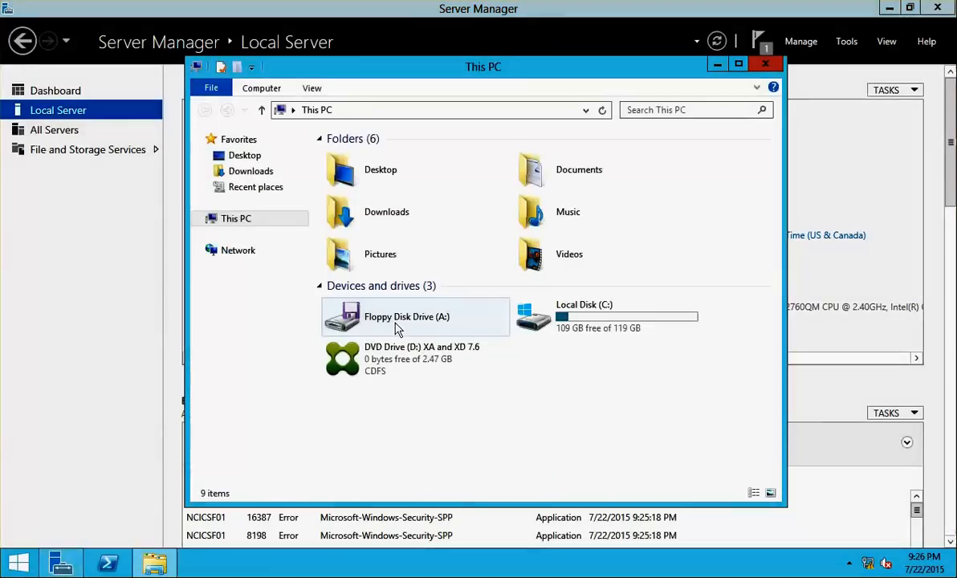
pyautogui.doubleClick(470, 362)
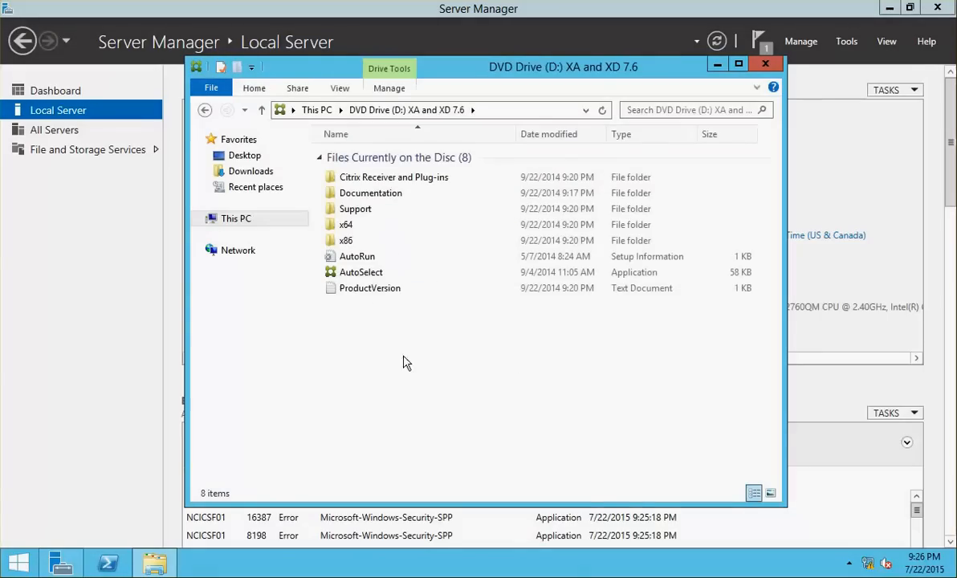
pyautogui.doubleClick(353, 272)
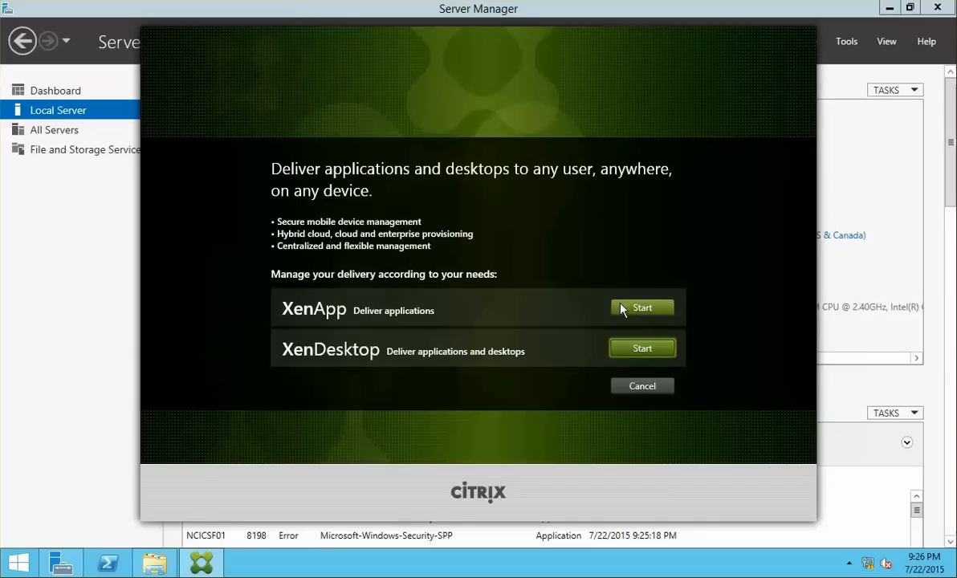
pyautogui.click(638, 311)
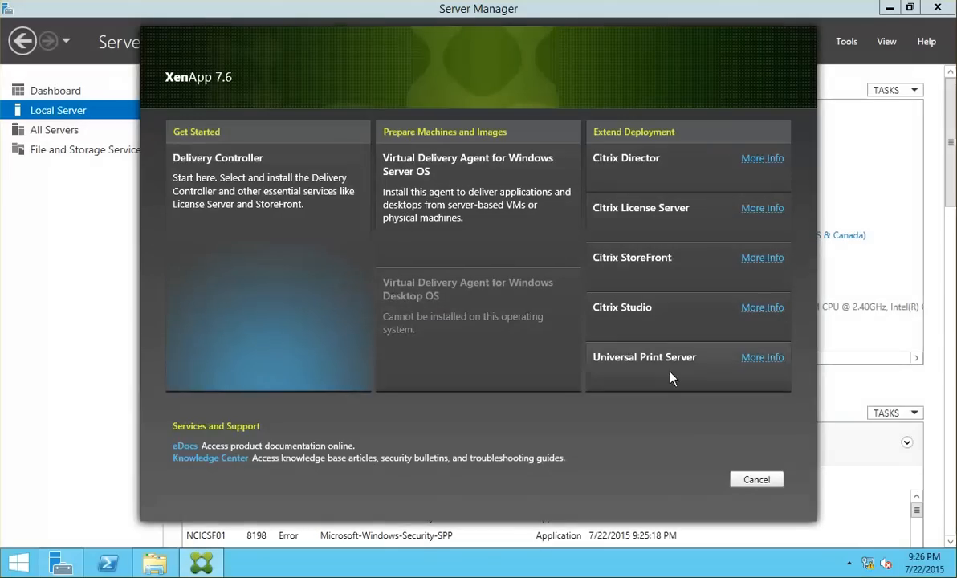
pyautogui.click(686, 260)
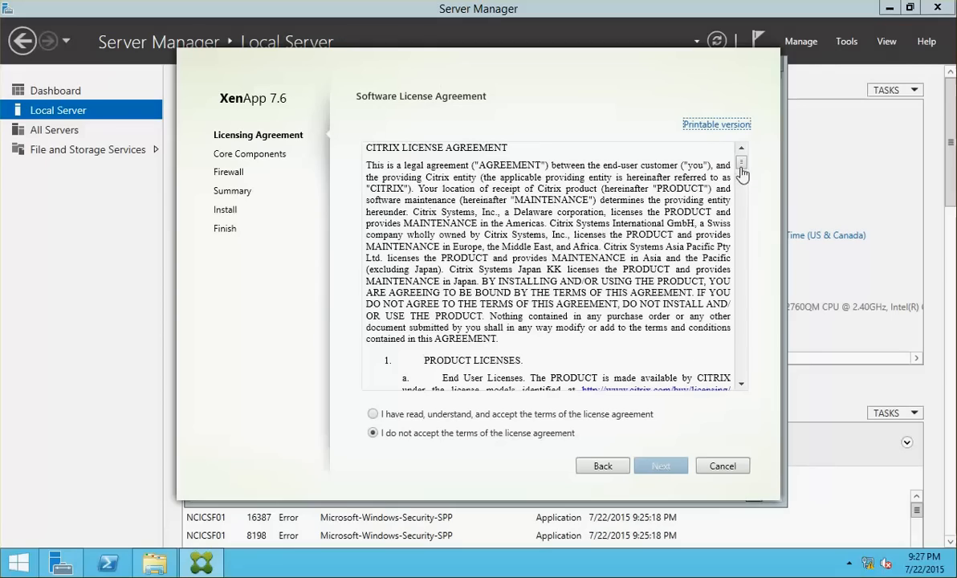
# Accept the StoreFront license, keep the core components and automatic firewall rules, and install
pyautogui.moveTo(745, 165); pyautogui.dragTo(741, 386)
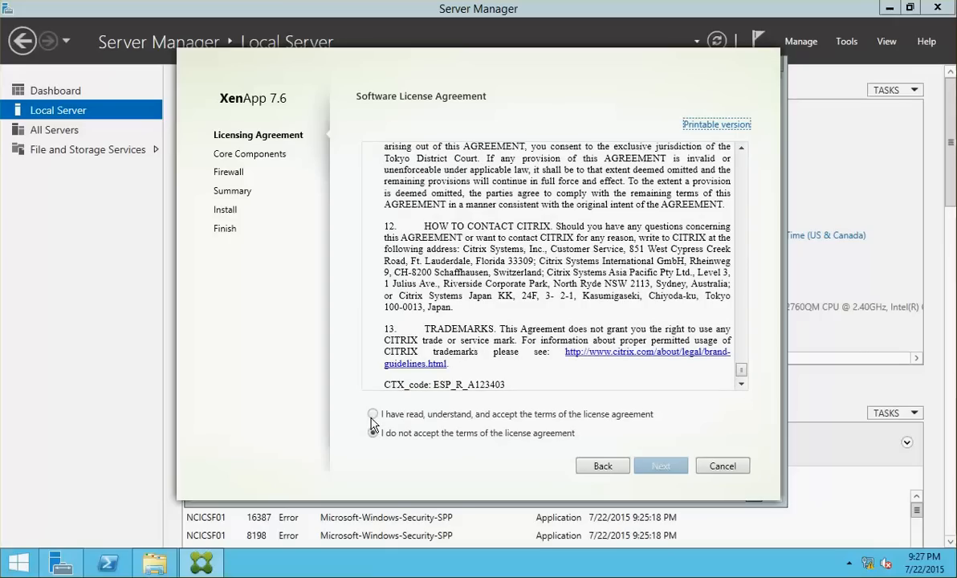
pyautogui.click(372, 415)
pyautogui.click(656, 467)
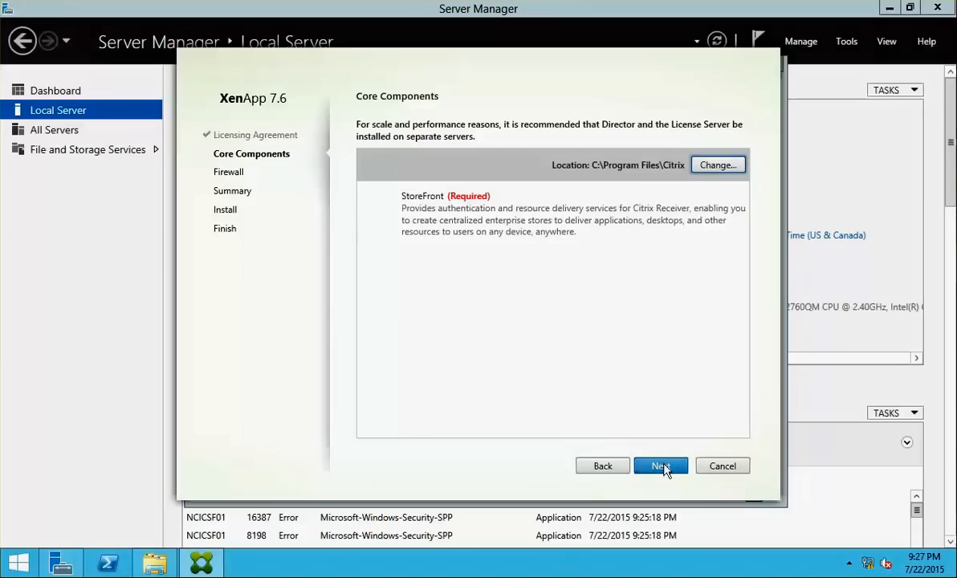
pyautogui.click(663, 466)
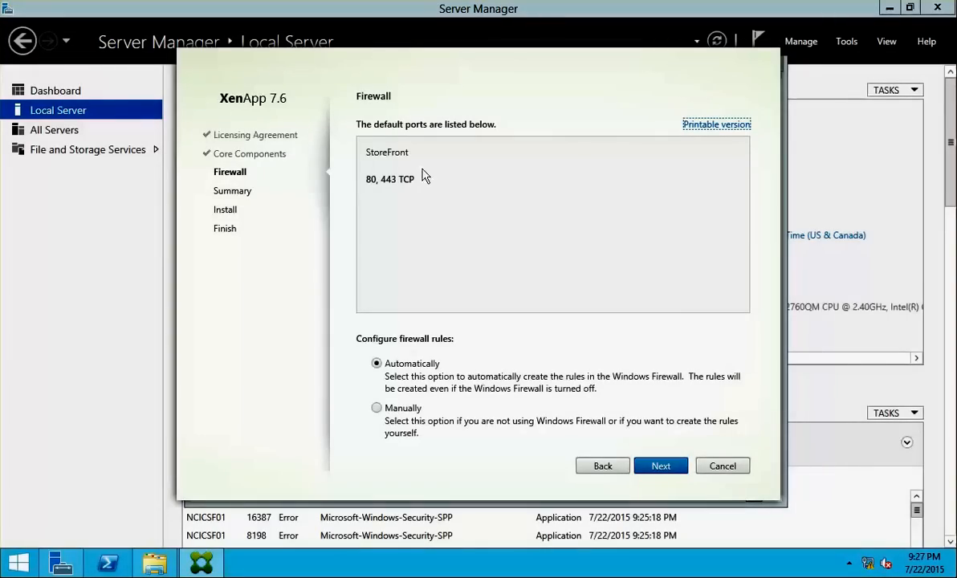
pyautogui.click(663, 464)
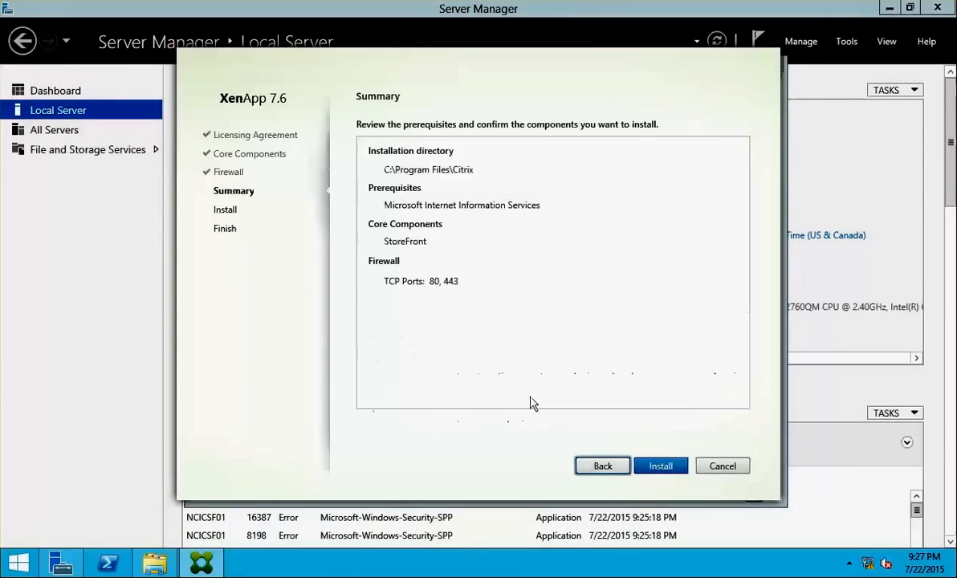
pyautogui.click(656, 469)
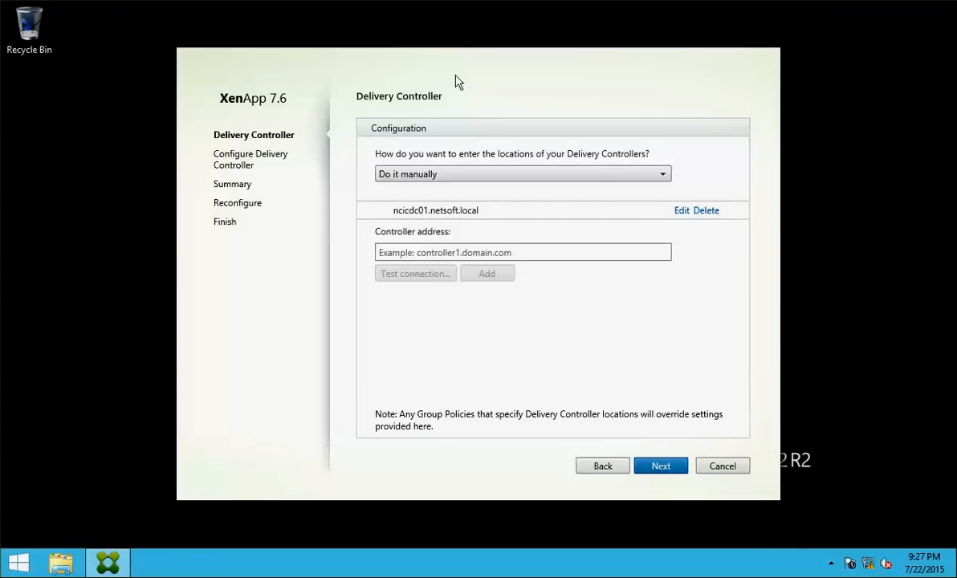
# Remove the existing controller entry and try an Active Directory lookup before reverting to manual entry
pyautogui.click(706, 211)
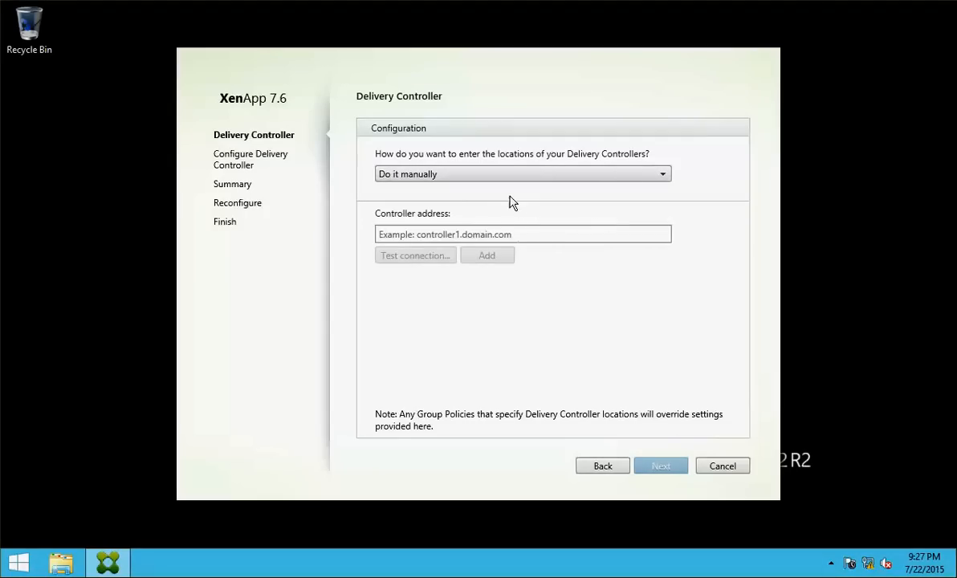
pyautogui.click(537, 176)
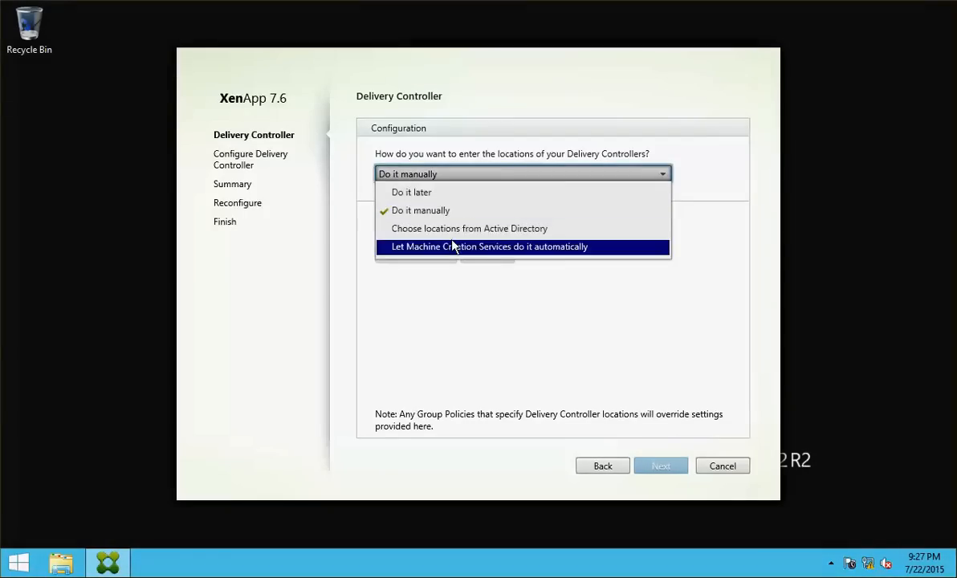
pyautogui.click(482, 233)
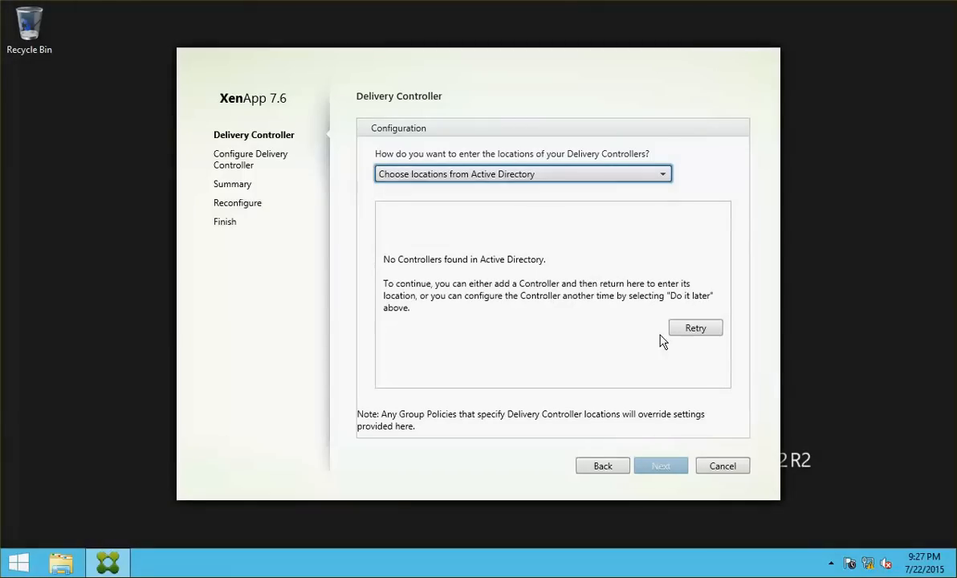
pyautogui.click(697, 329)
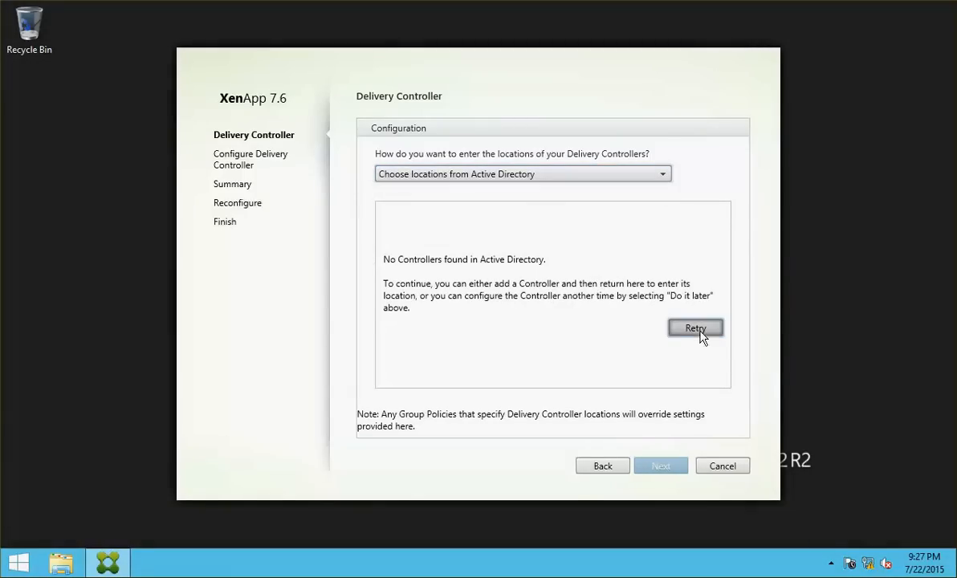
pyautogui.click(495, 176)
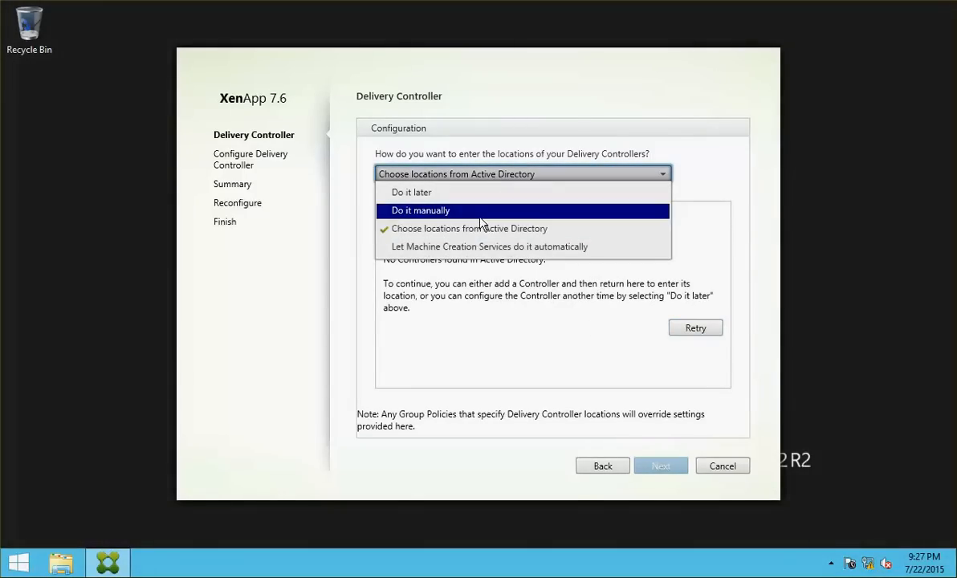
pyautogui.click(450, 210)
# Enter ncicdc01.netsoft.local, test the connection, add it to the list, and continue
pyautogui.click(468, 235)
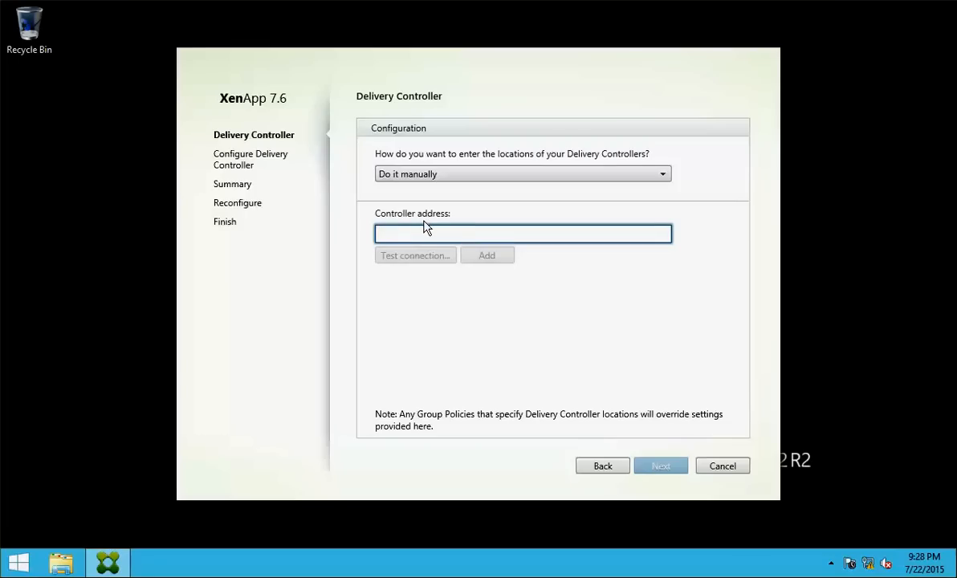
pyautogui.write('ncicdc01')
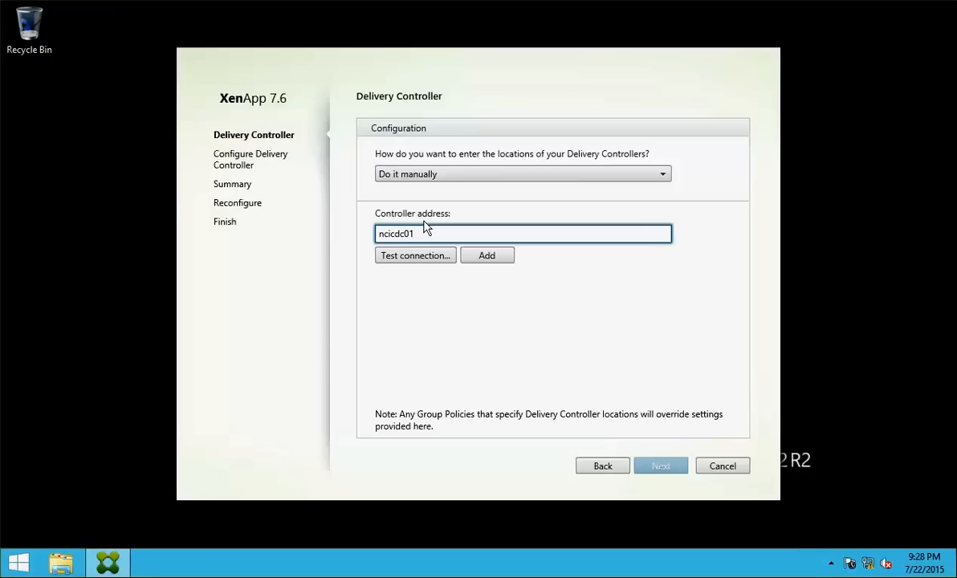
pyautogui.click(402, 256)
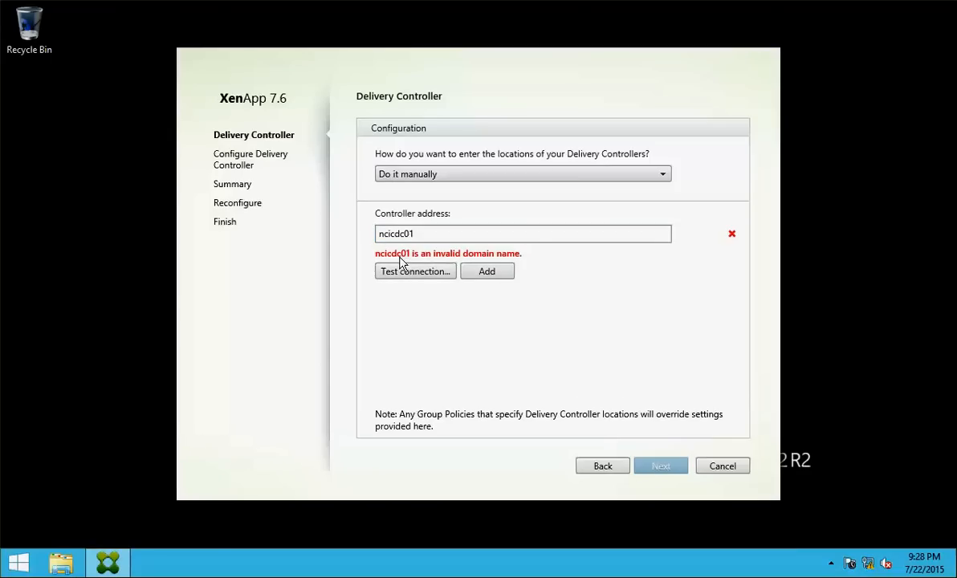
pyautogui.click(535, 238)
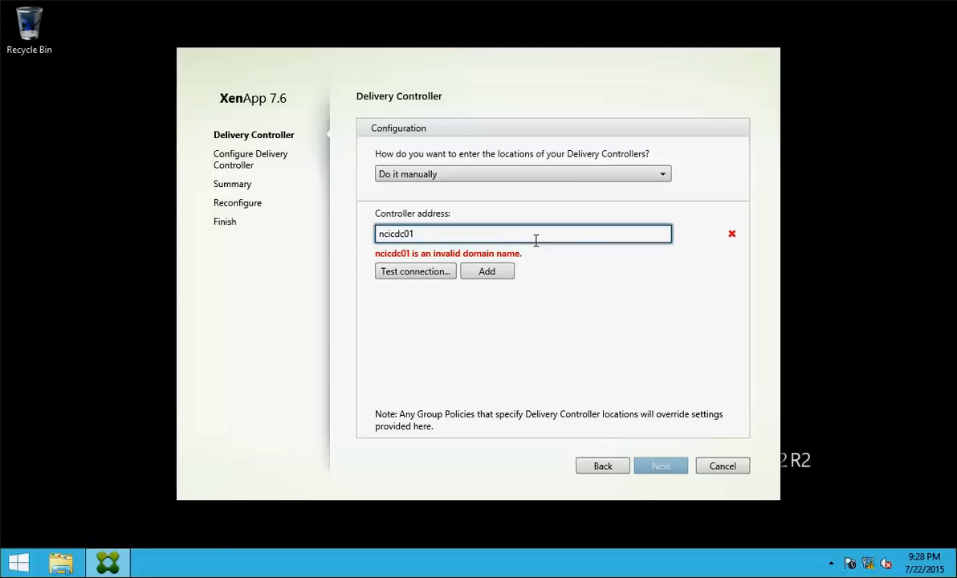
pyautogui.write('.netsoft.local')
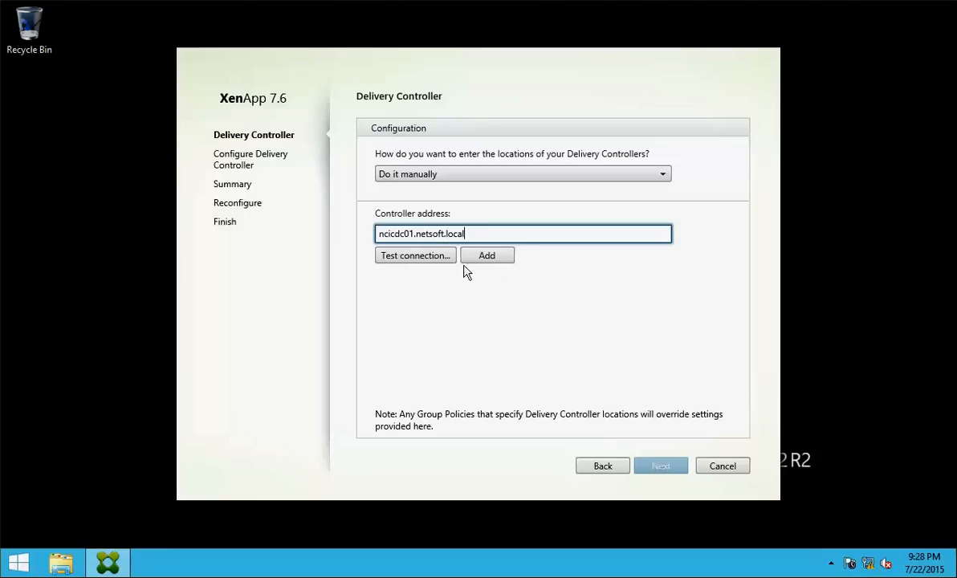
pyautogui.click(436, 258)
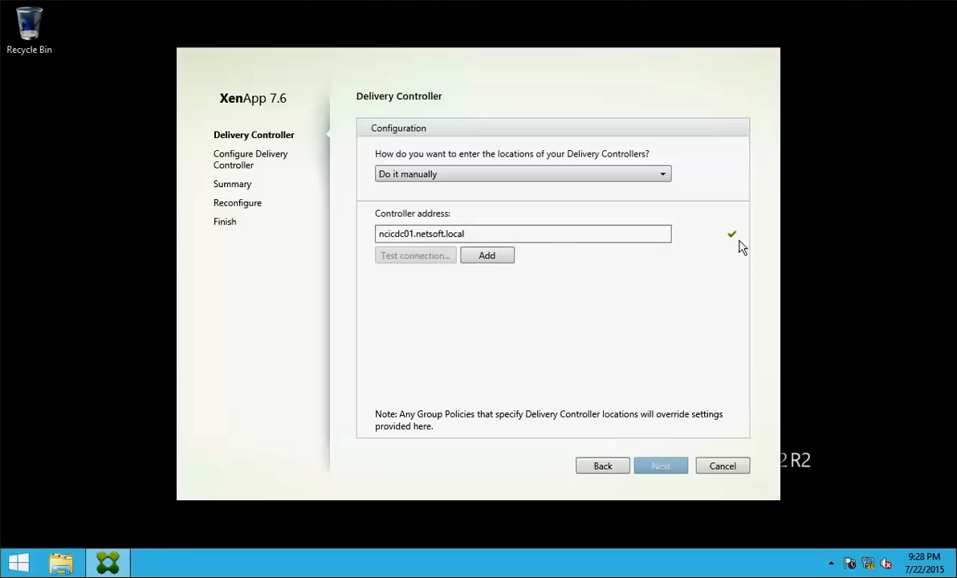
pyautogui.click(512, 255)
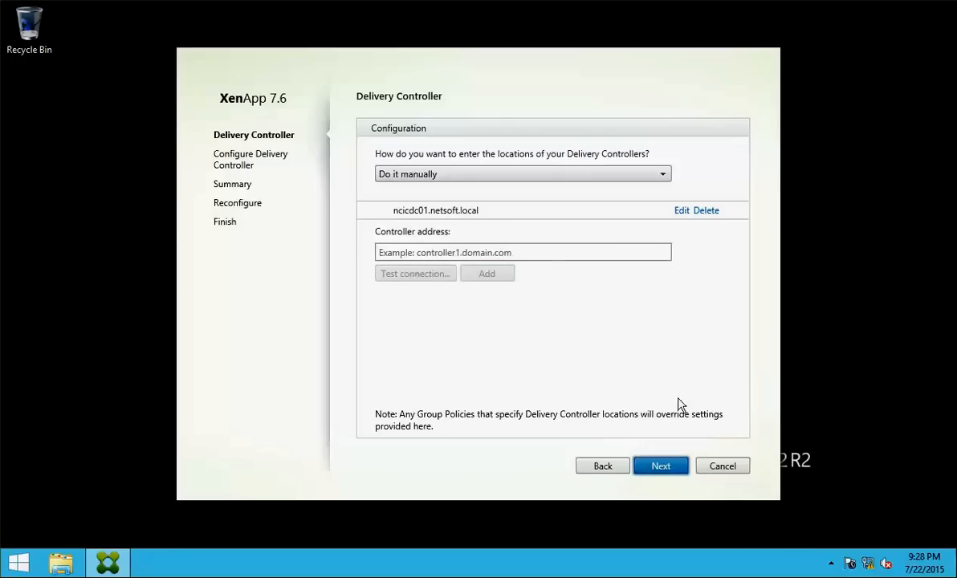
pyautogui.click(661, 467)
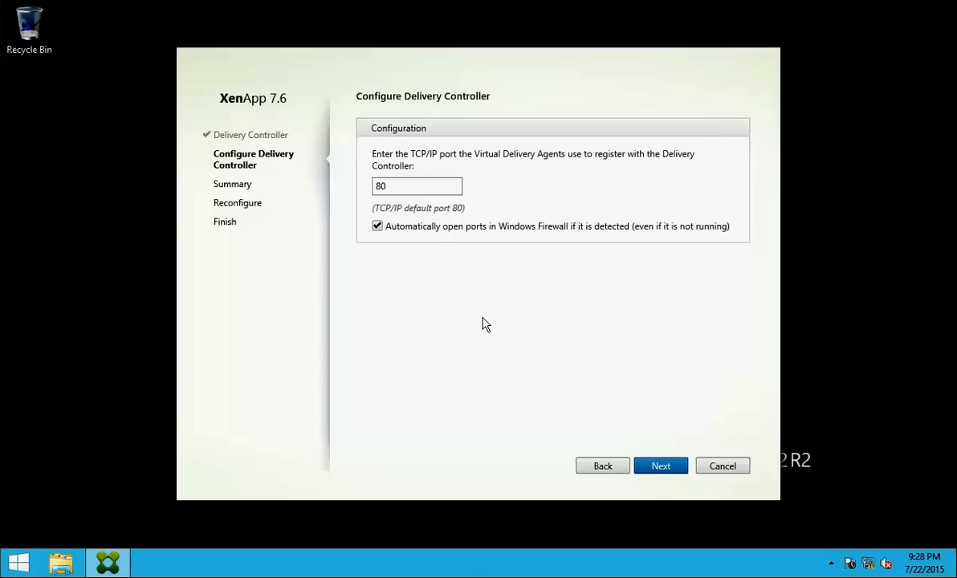
# Keep the port 80 Delivery Controller settings, run the reconfiguration, and finish with a machine restart
pyautogui.click(658, 467)
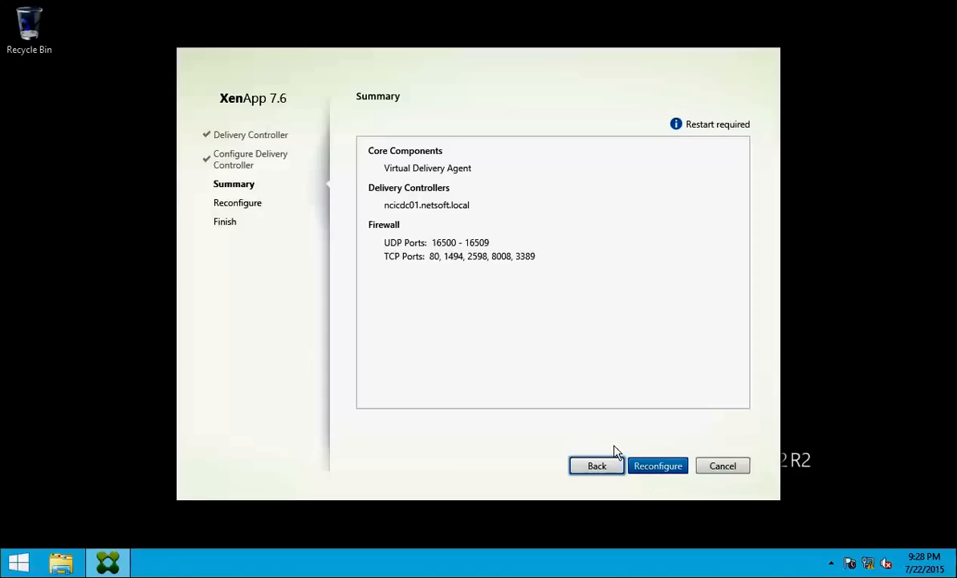
pyautogui.click(654, 466)
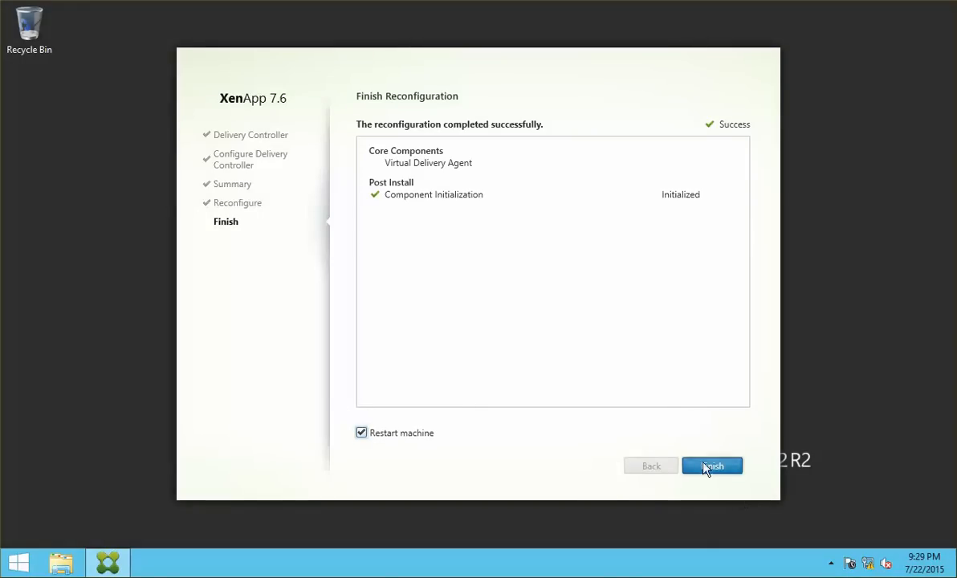
pyautogui.click(705, 467)
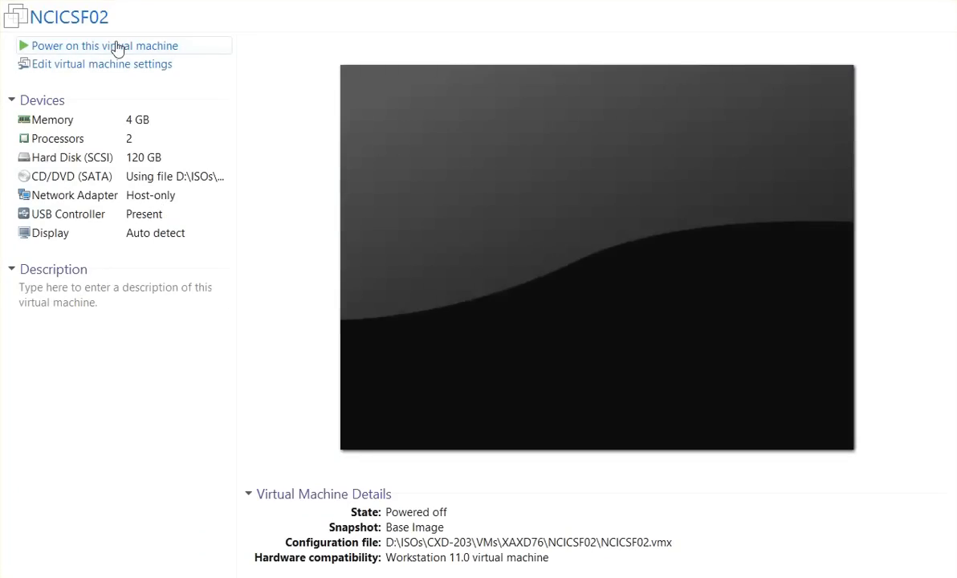
# Power on the NCICSF02 virtual machine to bring up its completed StoreFront installation
pyautogui.click(117, 47)
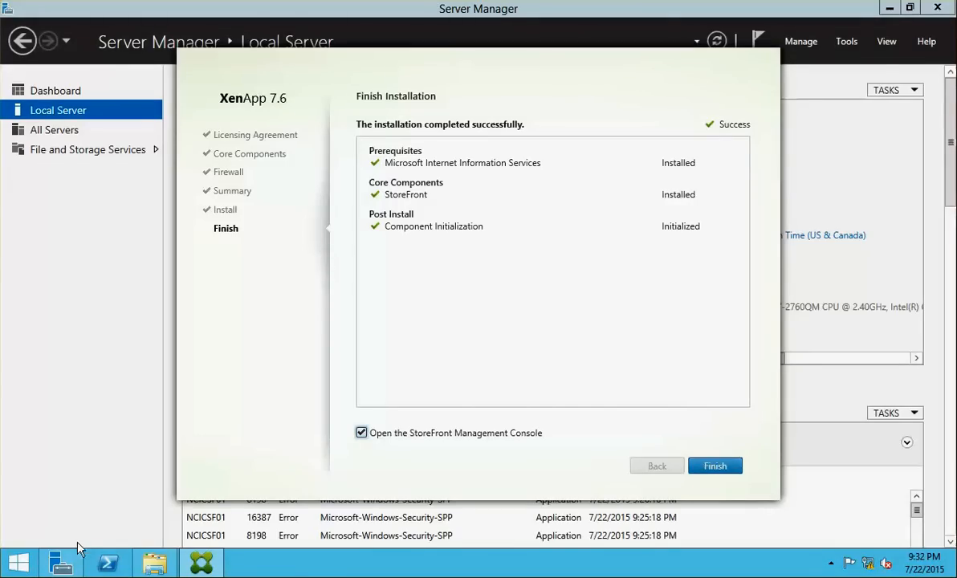
# Launch Internet Explorer and turn off Do Not Track requests in its first-run setup
pyautogui.click(18, 563)
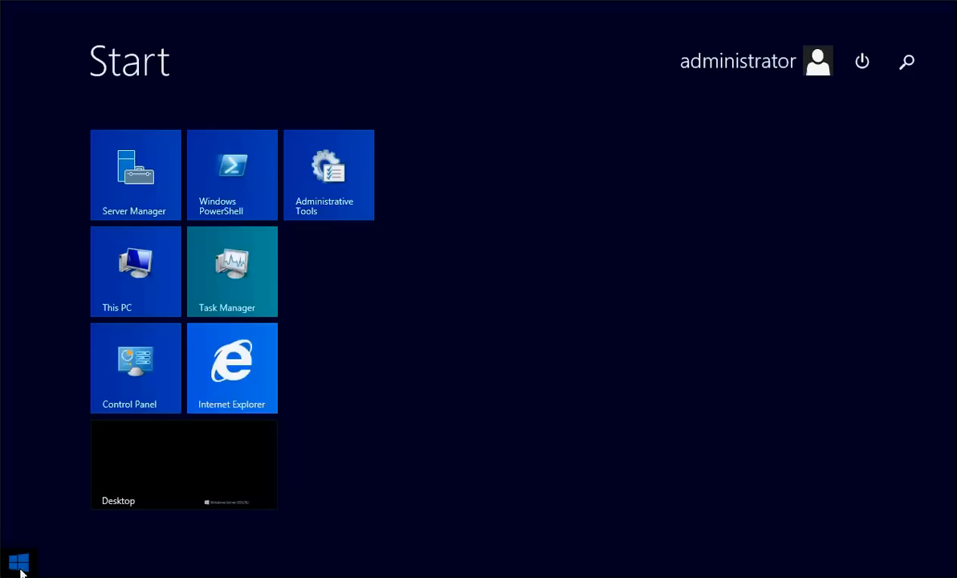
pyautogui.click(209, 350)
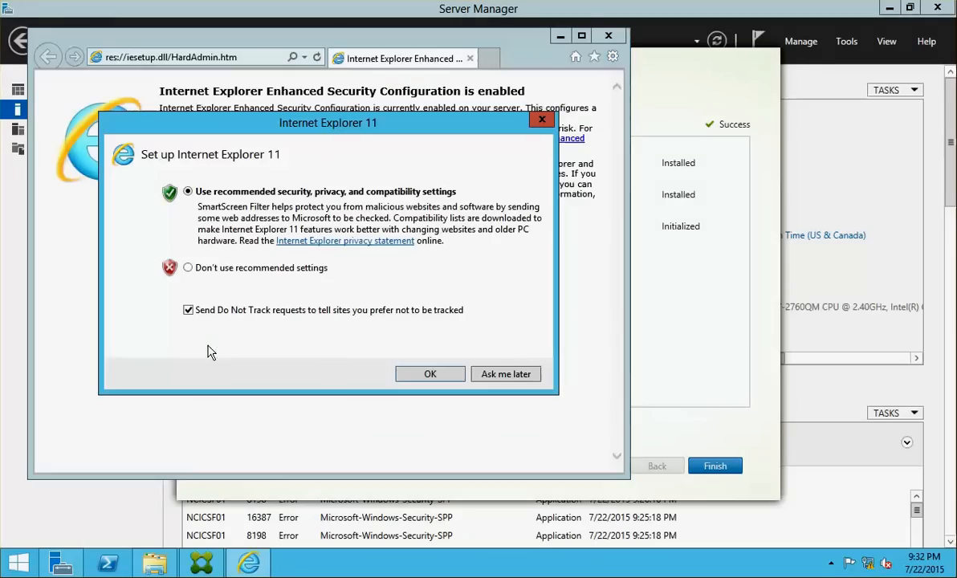
pyautogui.click(318, 311)
pyautogui.click(430, 373)
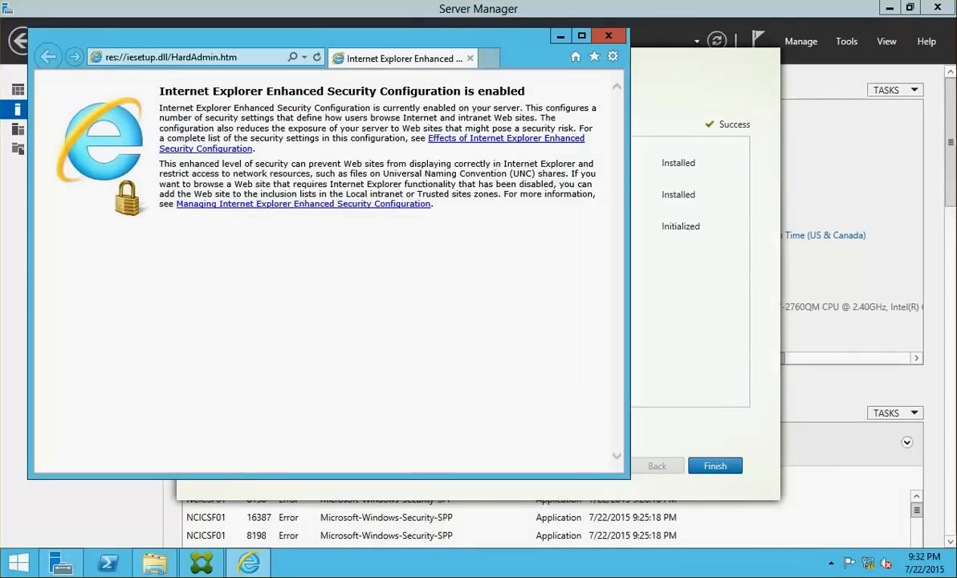
# Disable publisher's certificate revocation checking in Internet Options Advanced, apply it, and close Internet Explorer
pyautogui.click(612, 56)
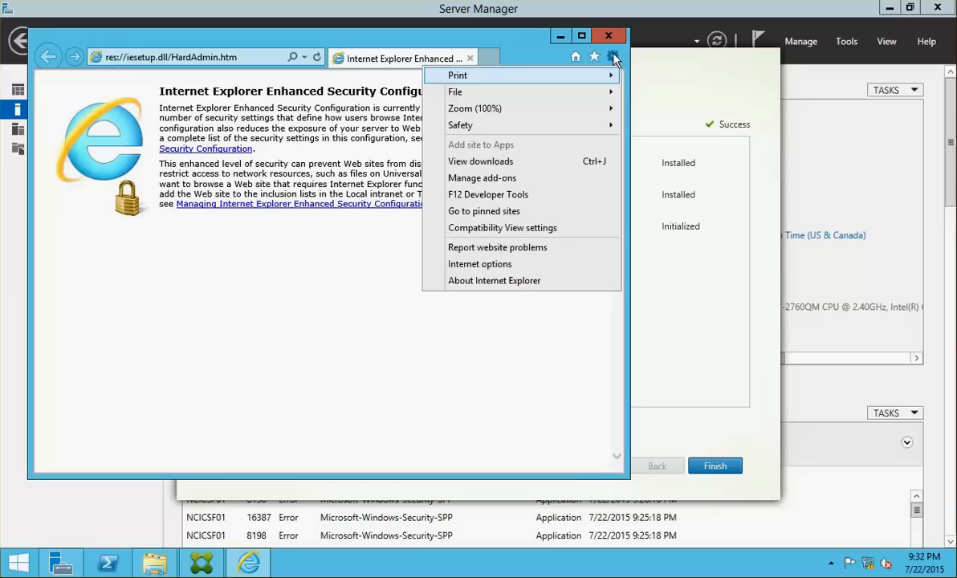
pyautogui.click(498, 264)
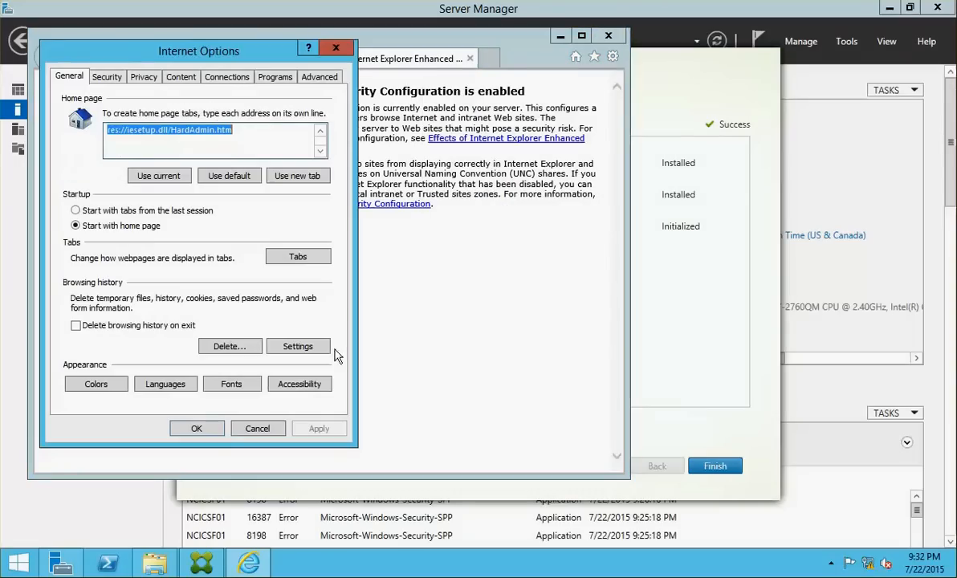
pyautogui.click(318, 77)
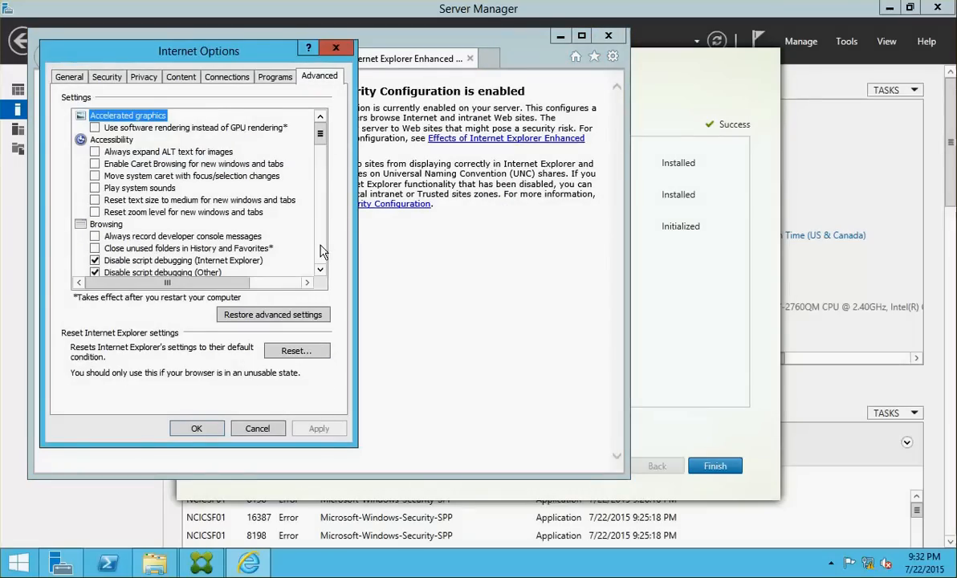
pyautogui.scroll(-9, 325, 189)
pyautogui.scroll(-8, 325, 193)
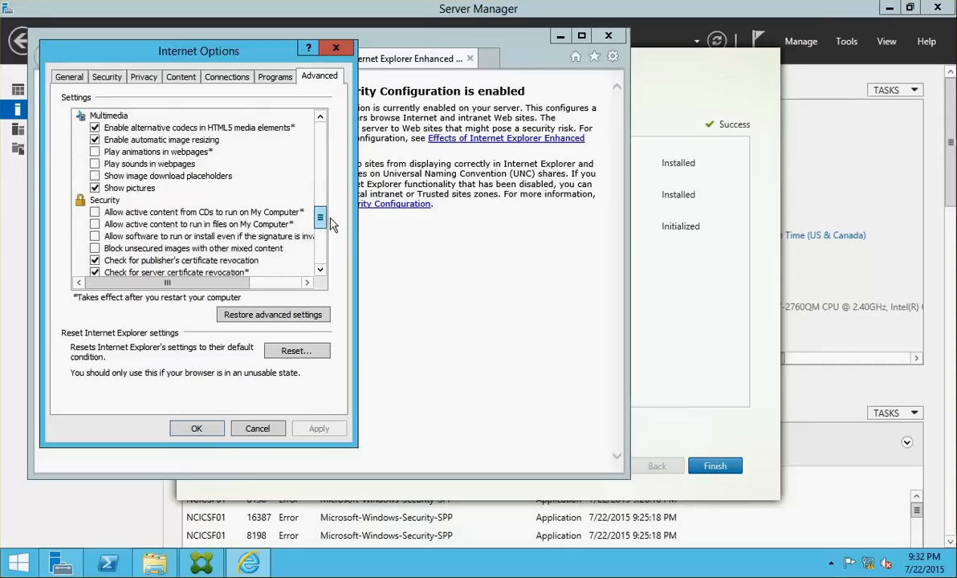
pyautogui.click(116, 212)
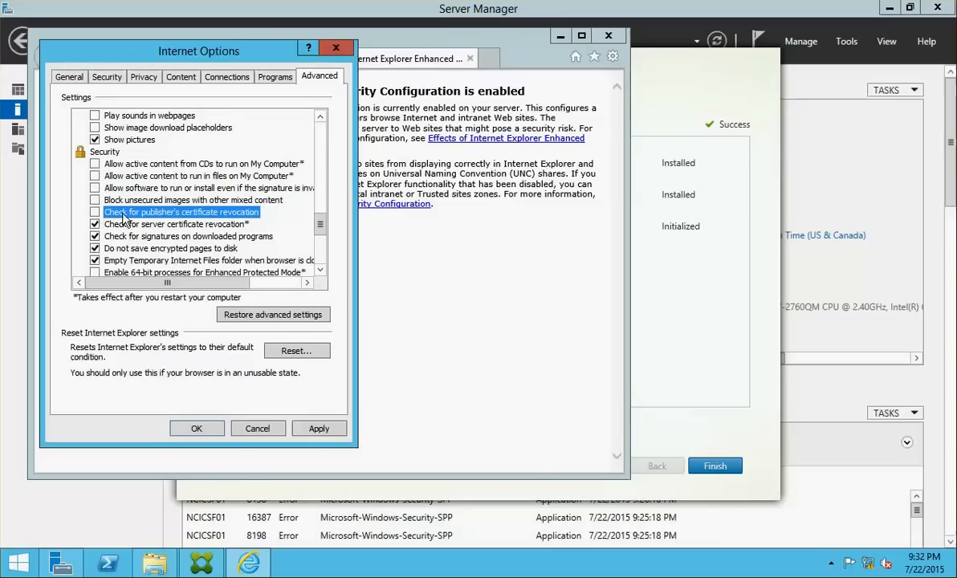
pyautogui.click(319, 430)
pyautogui.click(197, 428)
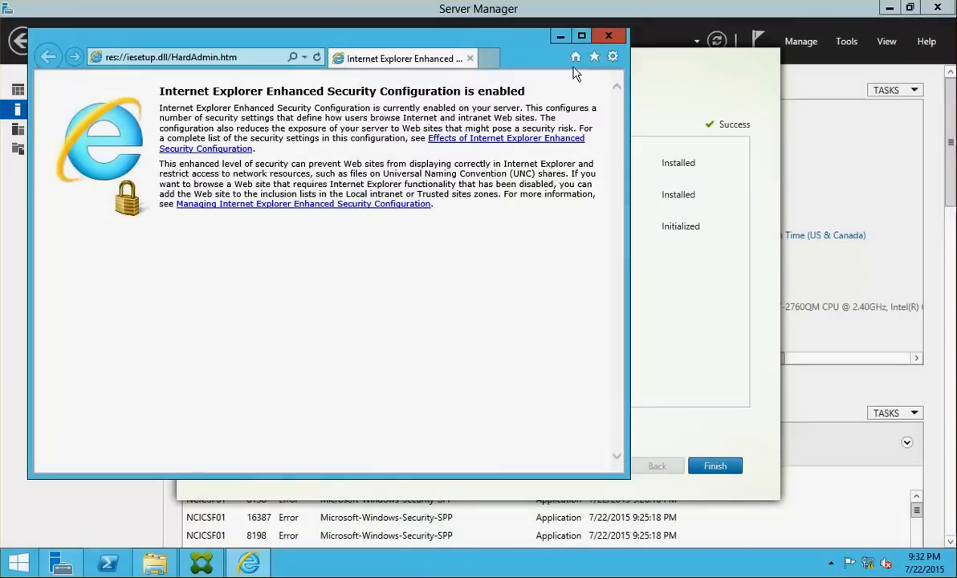
pyautogui.click(608, 35)
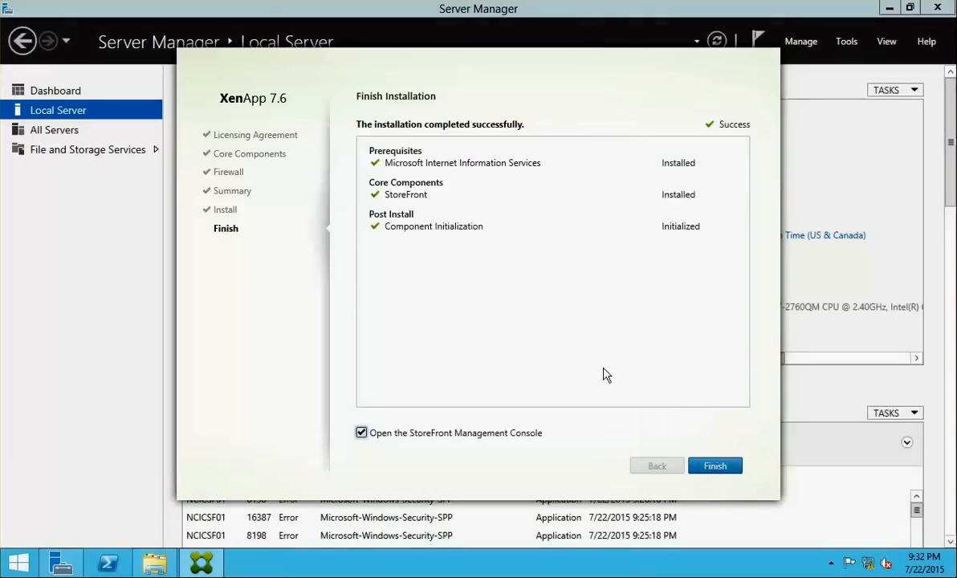
# Finish setup, close Server Manager, maximize the StoreFront console, then switch to the next VM
pyautogui.click(700, 466)
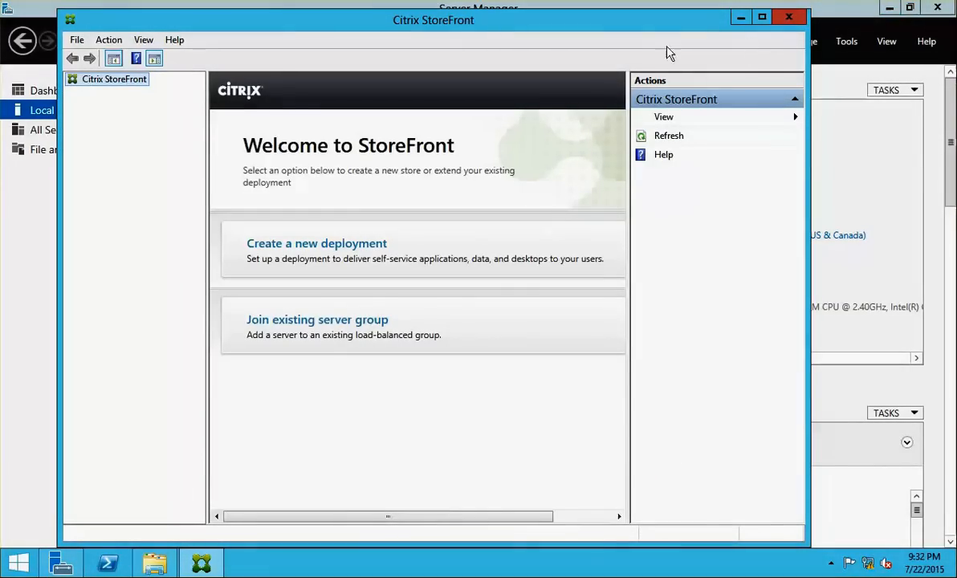
pyautogui.click(938, 7)
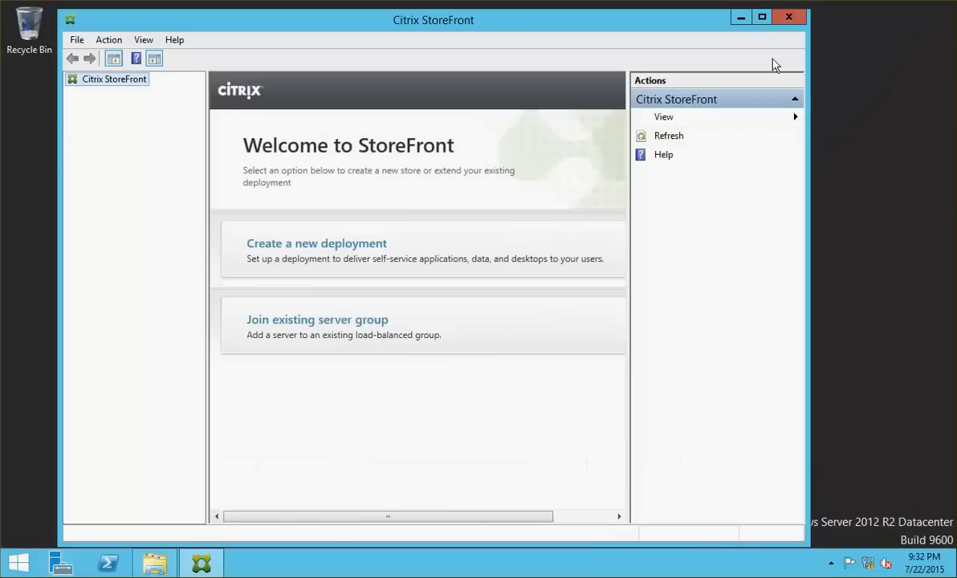
pyautogui.click(762, 17)
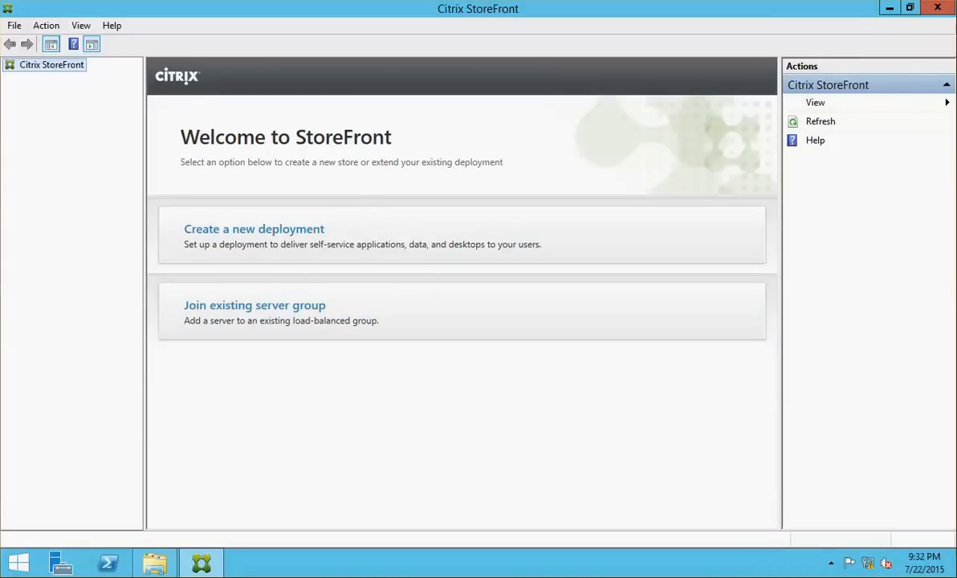
pyautogui.click(2, 245)
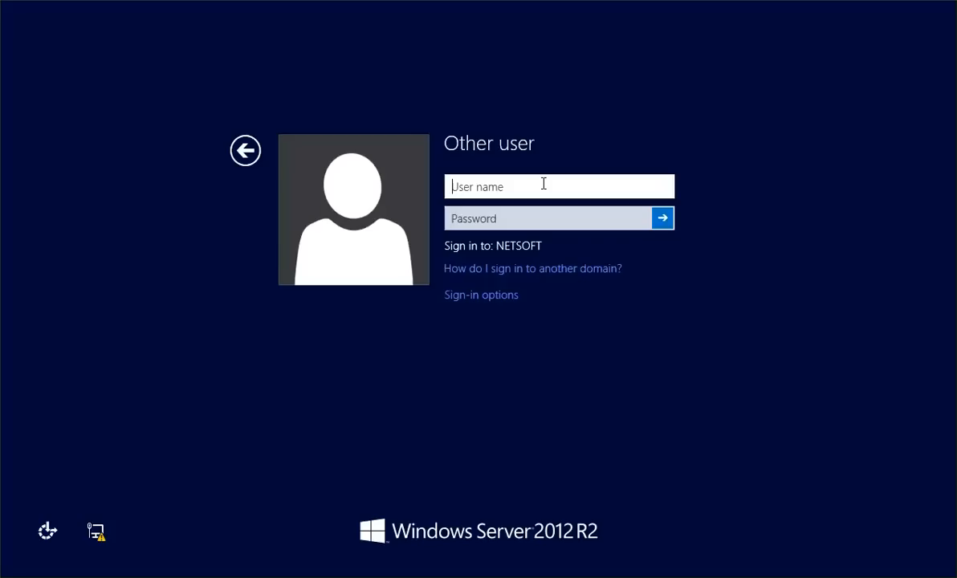
# Attempt signing in as the NETSOFT administrator, dismissing the incorrect user name and password errors
pyautogui.write('nets')
pyautogui.write('etsfo')
pyautogui.write('oft\\')
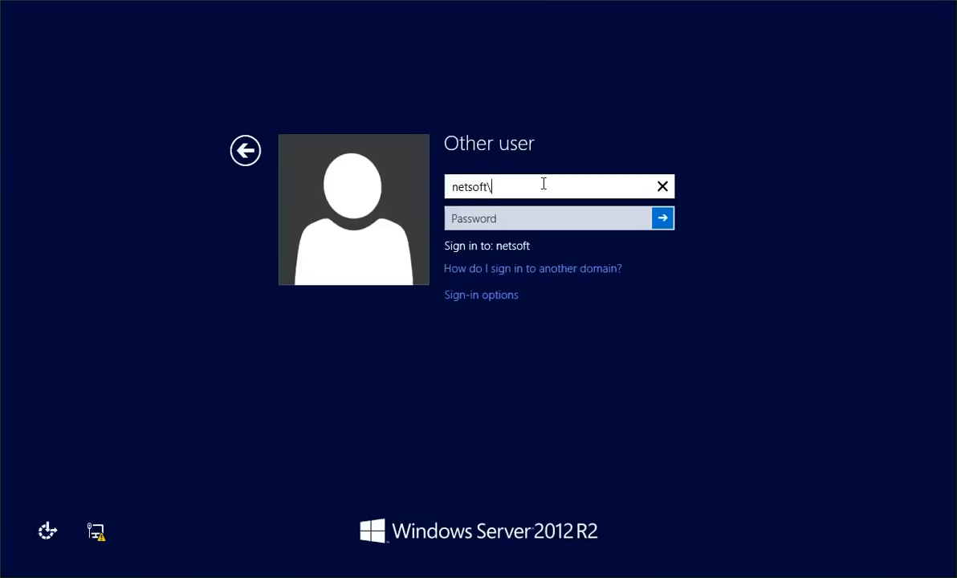
pyautogui.write('n')
pyautogui.press('BackSpace')
pyautogui.write('admins')
pyautogui.press('BackSpace')
pyautogui.write('istator')
pyautogui.press('Tab')
pyautogui.write('*****')
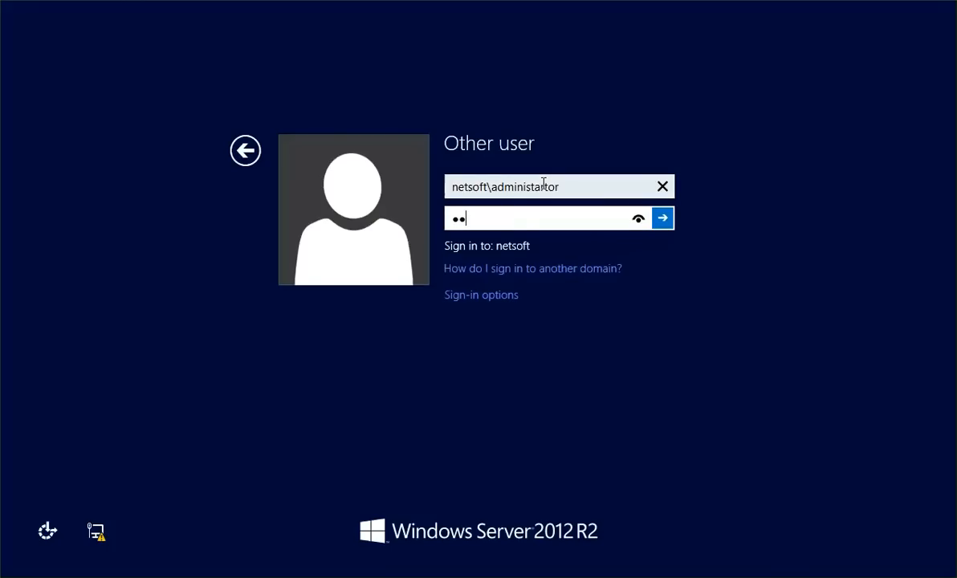
pyautogui.press('Return')
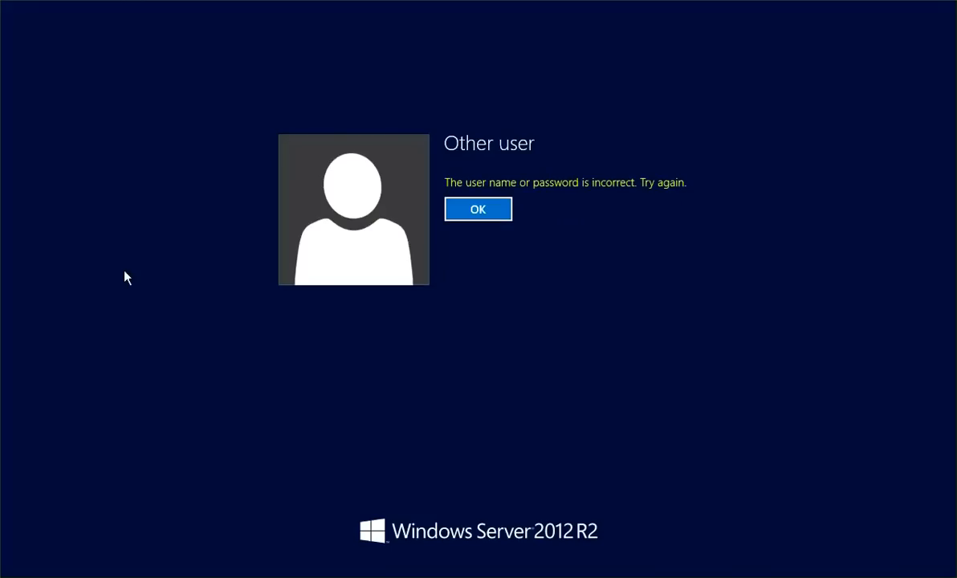
pyautogui.click(485, 209)
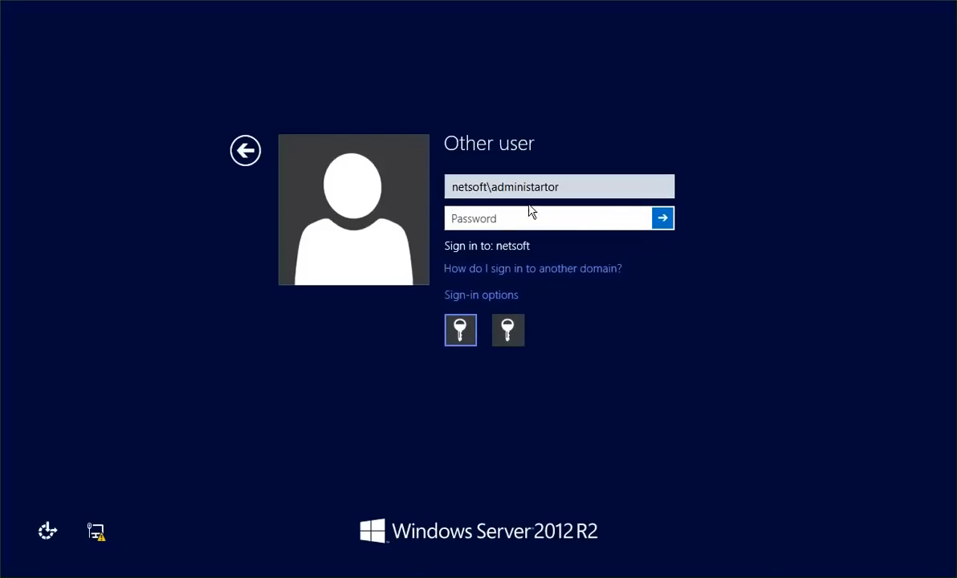
pyautogui.write('••')
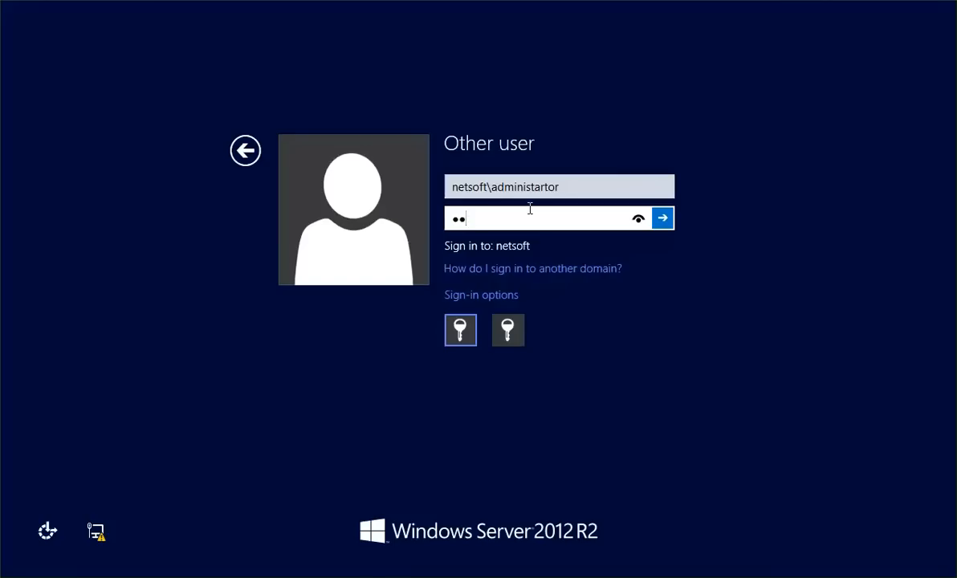
pyautogui.write('••••')
pyautogui.press('Return')
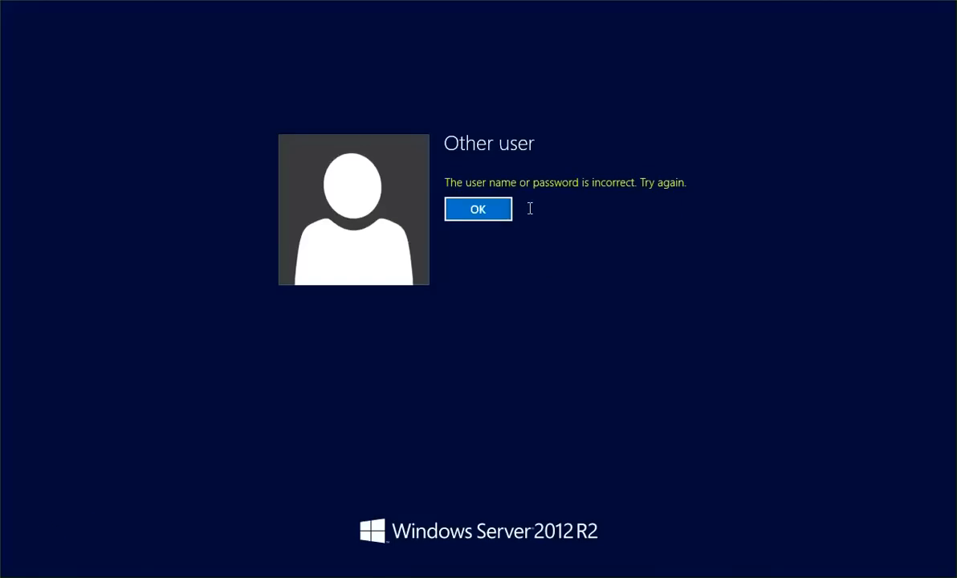
pyautogui.click(466, 211)
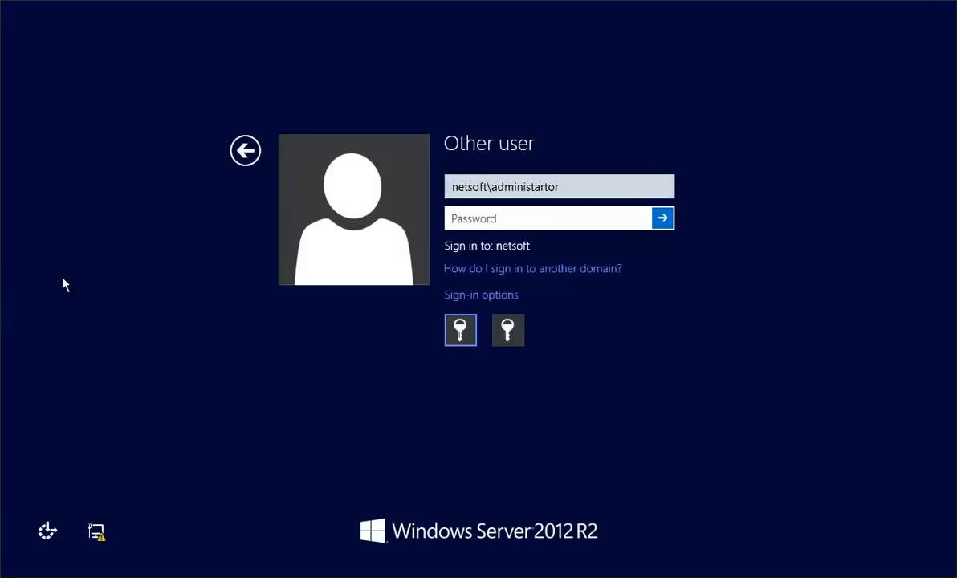
# Return to the lock screen and sign in as netsoft\administrator with the account password
pyautogui.click(2, 256)
pyautogui.click(1, 242)
pyautogui.click(245, 150)
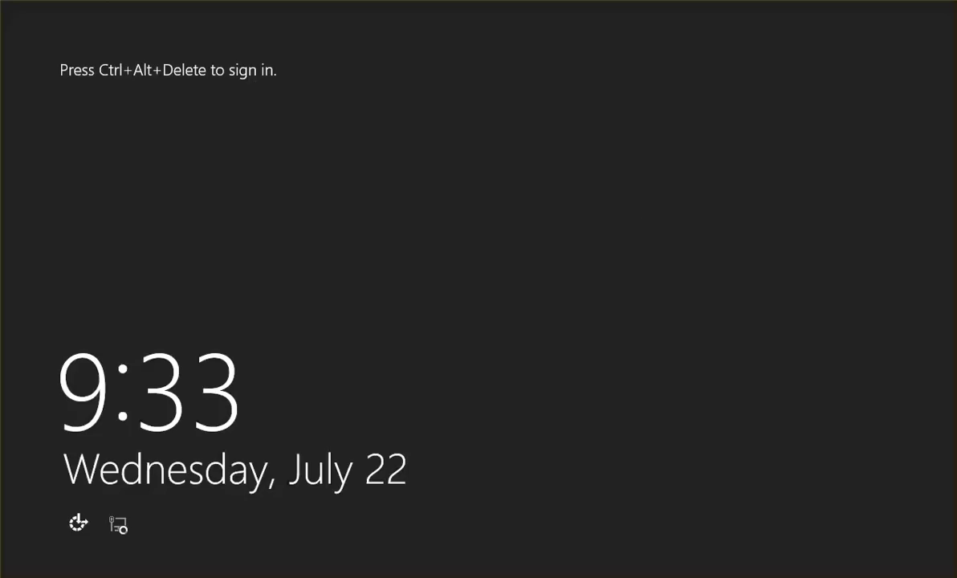
pyautogui.hotkey('ctrl', 'alt', 'Delete')
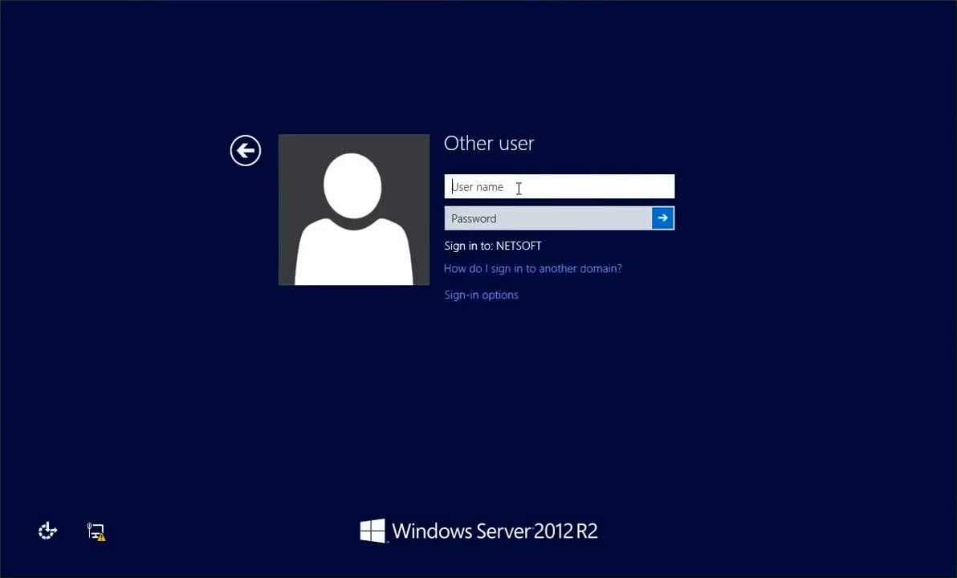
pyautogui.write('netsoft\\ad')
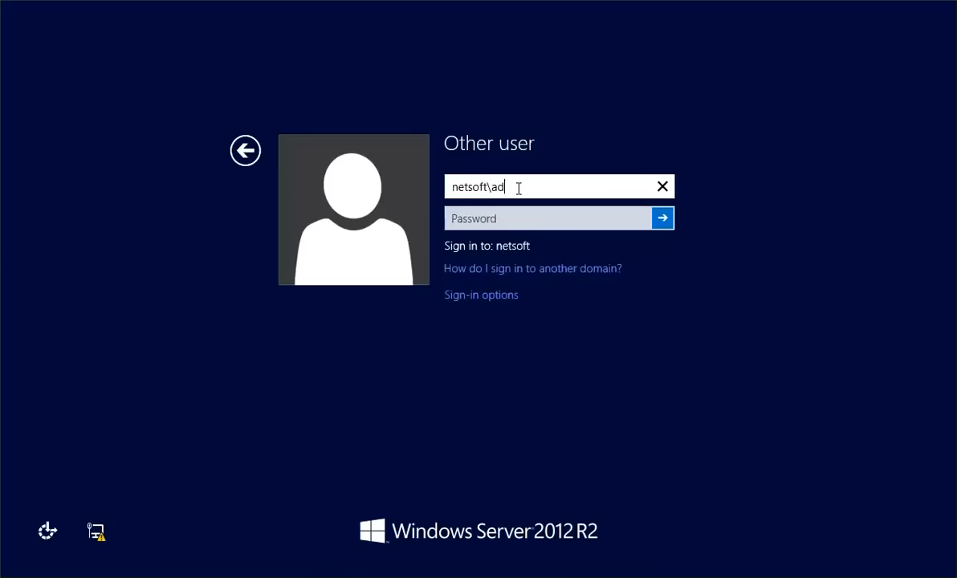
pyautogui.write('ministrator')
pyautogui.press('Tab')
pyautogui.write('P')
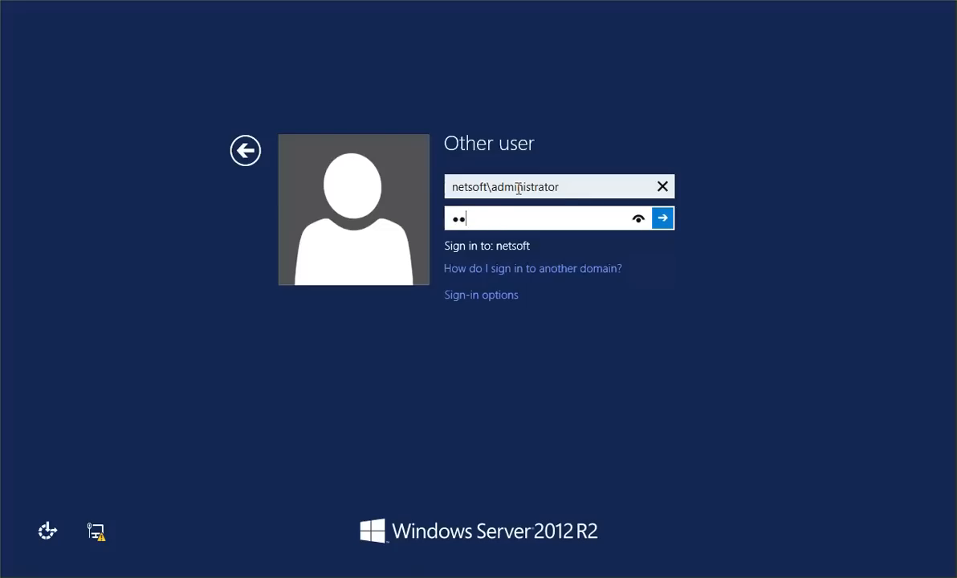
pyautogui.write('@ssw0rd')
pyautogui.press('Return')
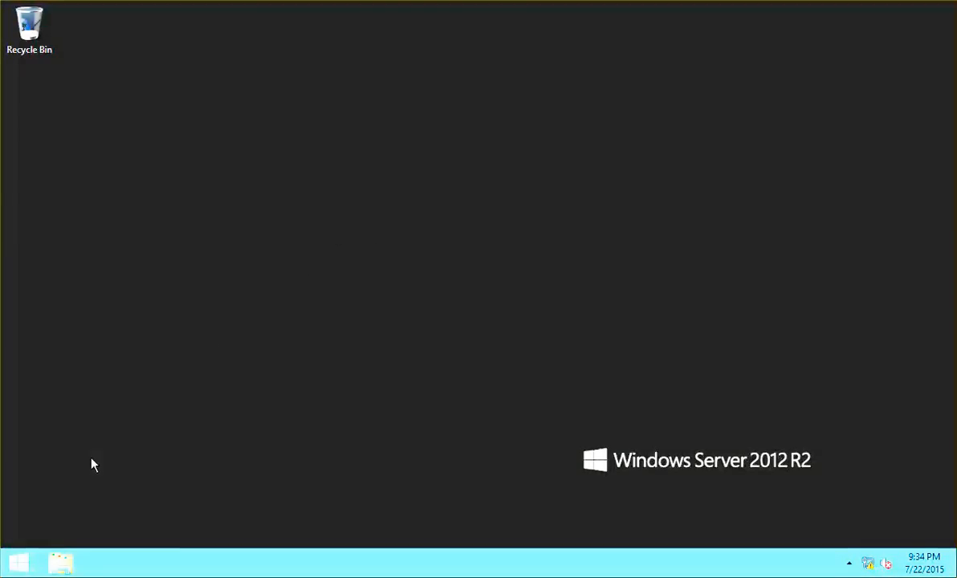
# Browse the Start screen's app list, then open File Explorer at This PC
pyautogui.click(19, 565)
pyautogui.click(103, 544)
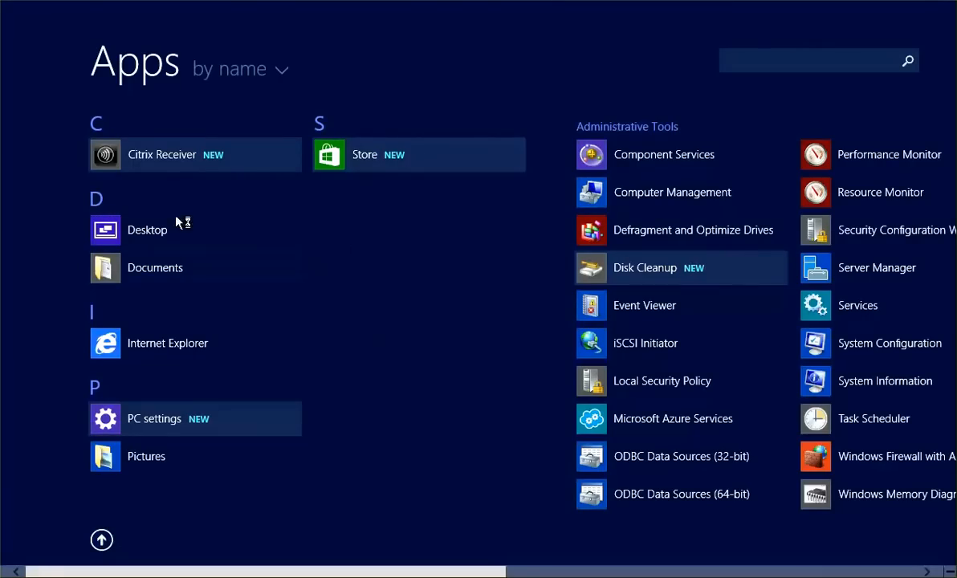
pyautogui.click(720, 29)
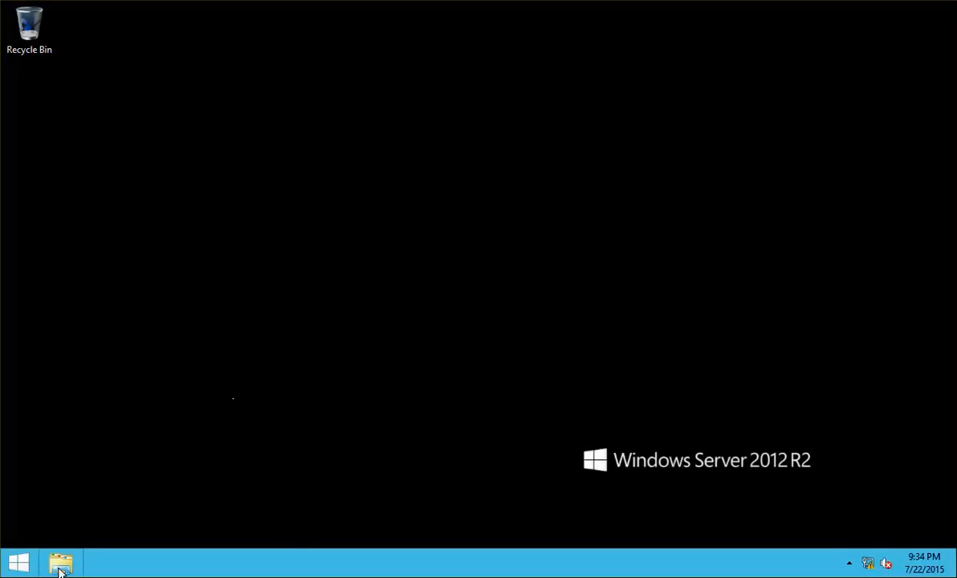
pyautogui.click(61, 565)
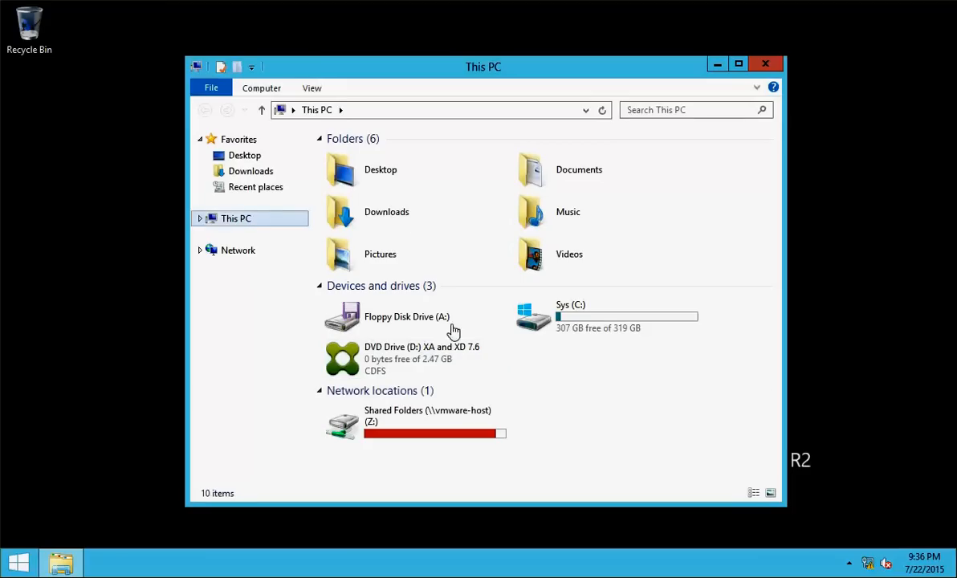
# Open the Shared Folders Z: drive and run the winrar x64 installer from Apps
pyautogui.doubleClick(411, 409)
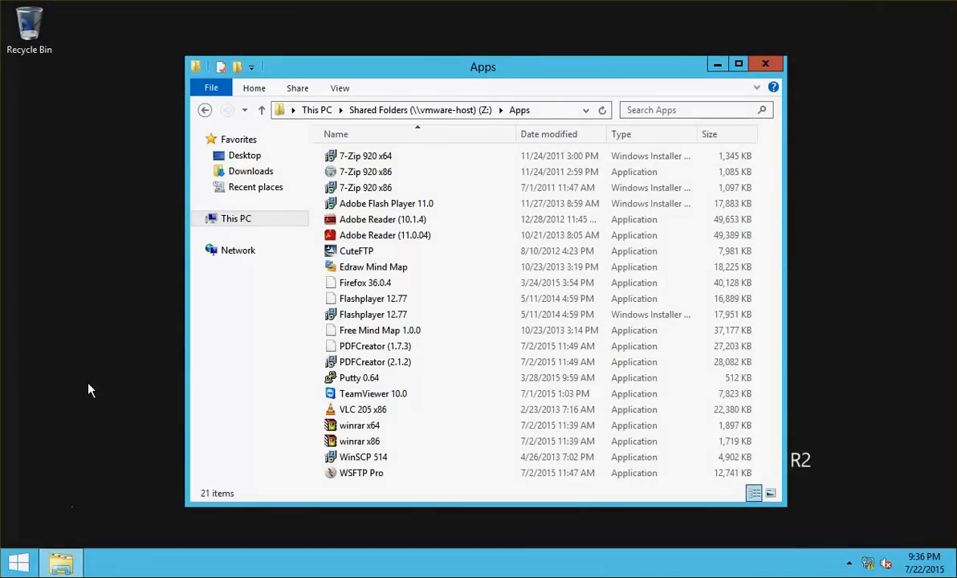
pyautogui.press('super+r')
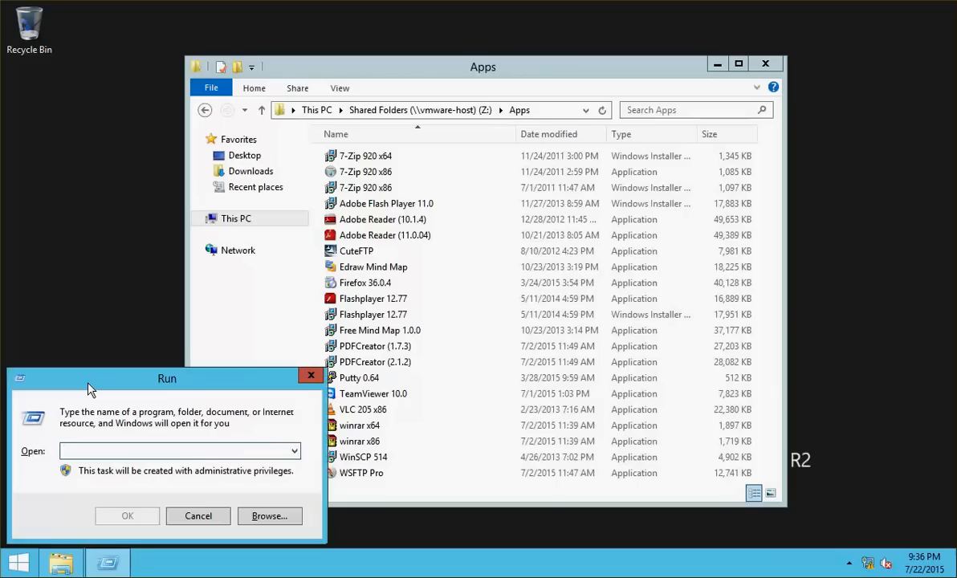
pyautogui.press('Escape')
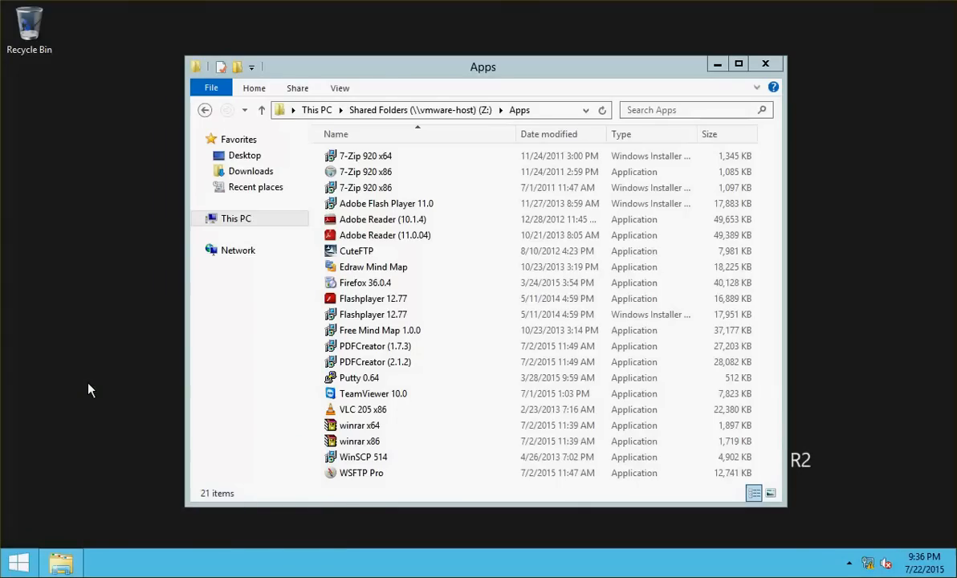
pyautogui.press('super+s')
pyautogui.write('winrar')
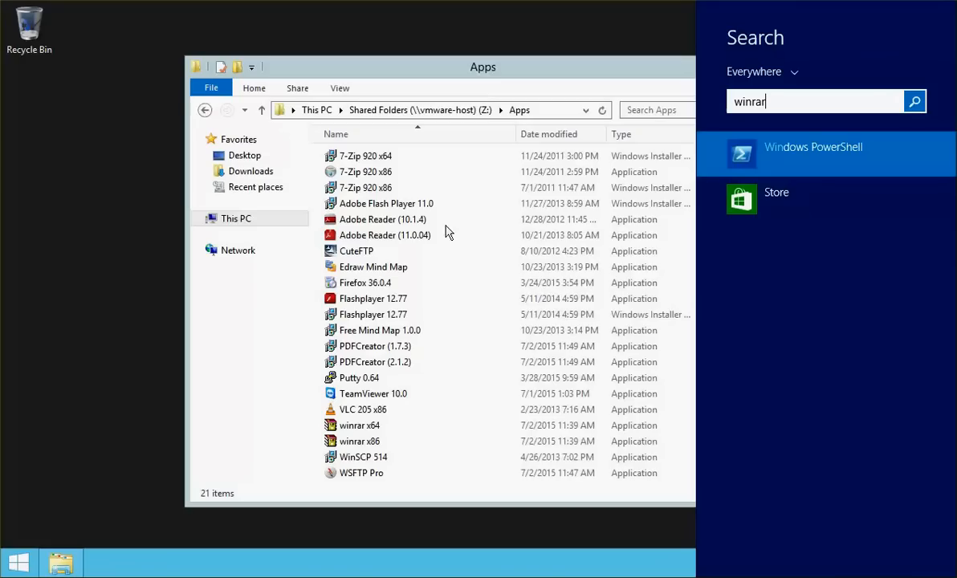
pyautogui.click(366, 431)
pyautogui.click(365, 431)
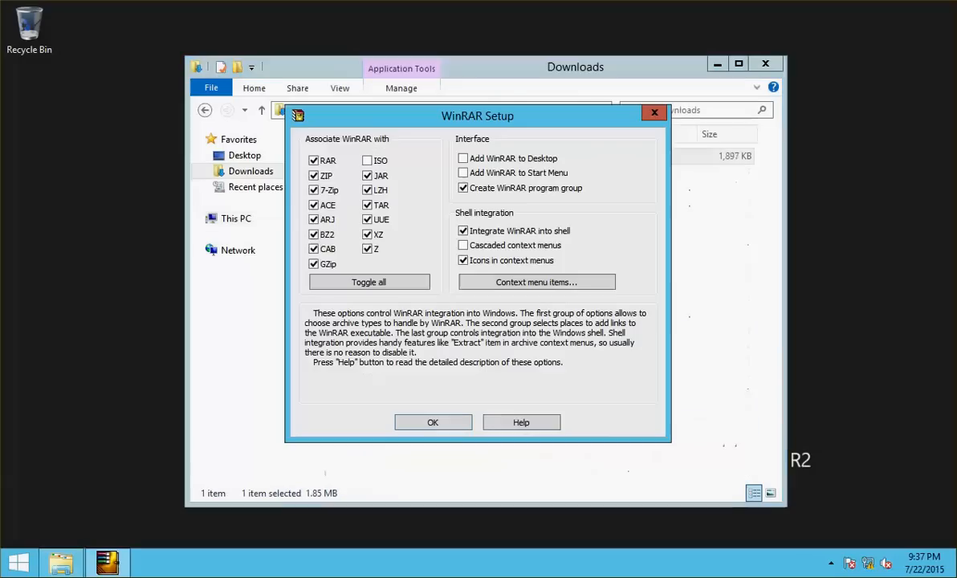
# Accept WinRAR's integration settings, finish setup, and close the Downloads and WinRAR folder windows
pyautogui.click(430, 422)
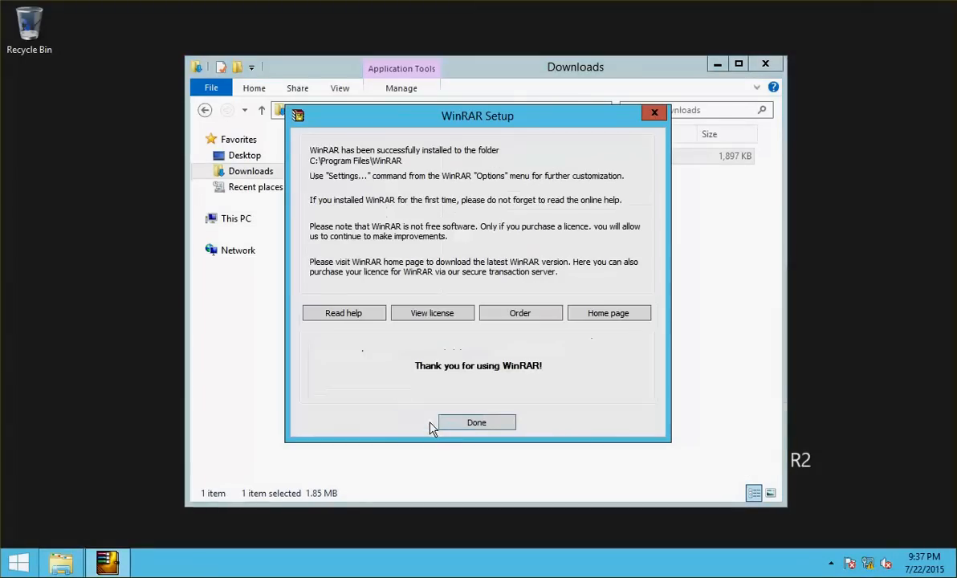
pyautogui.click(452, 424)
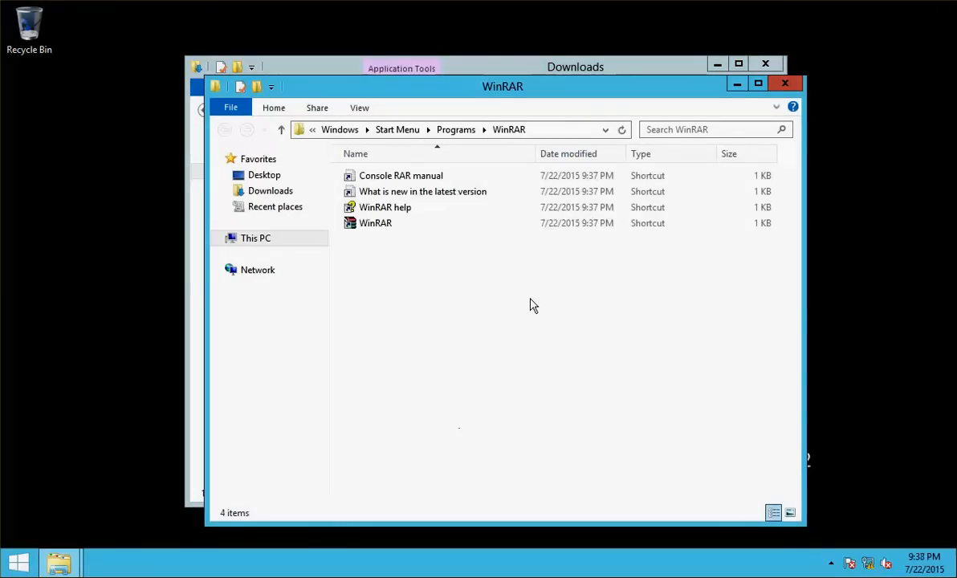
pyautogui.click(766, 66)
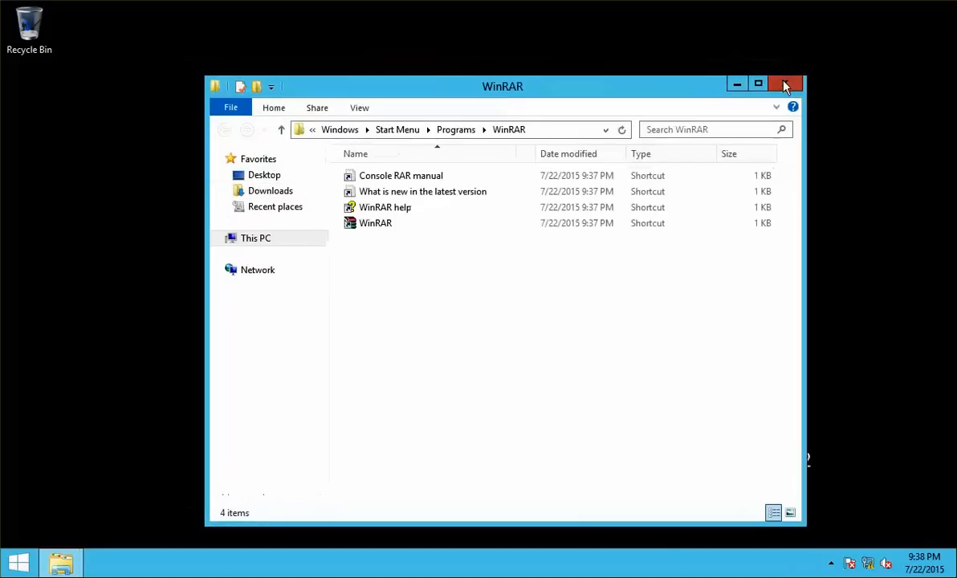
pyautogui.click(784, 84)
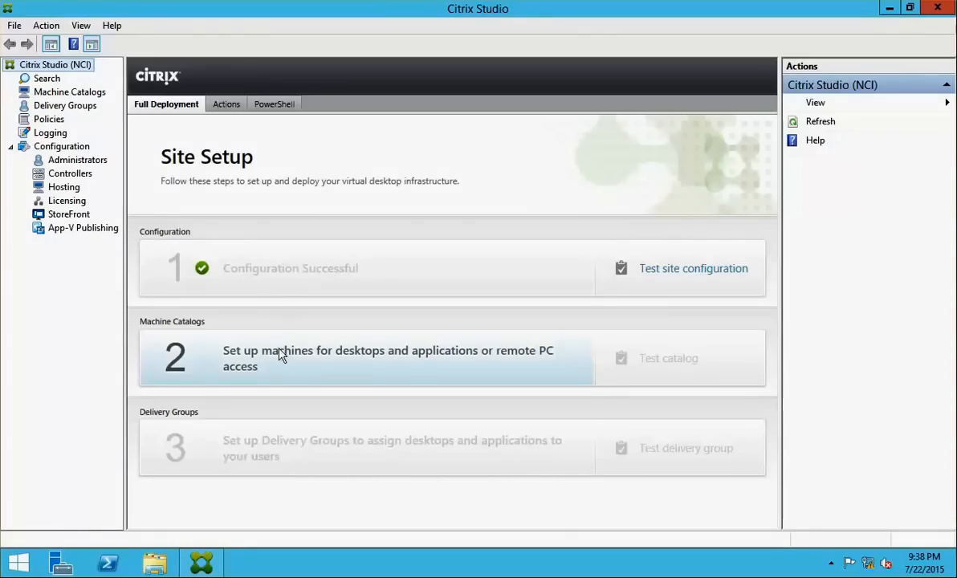
# Launch Machine Catalog Setup via 'Set up machines for desktops and applications' on Site Setup
pyautogui.click(213, 372)
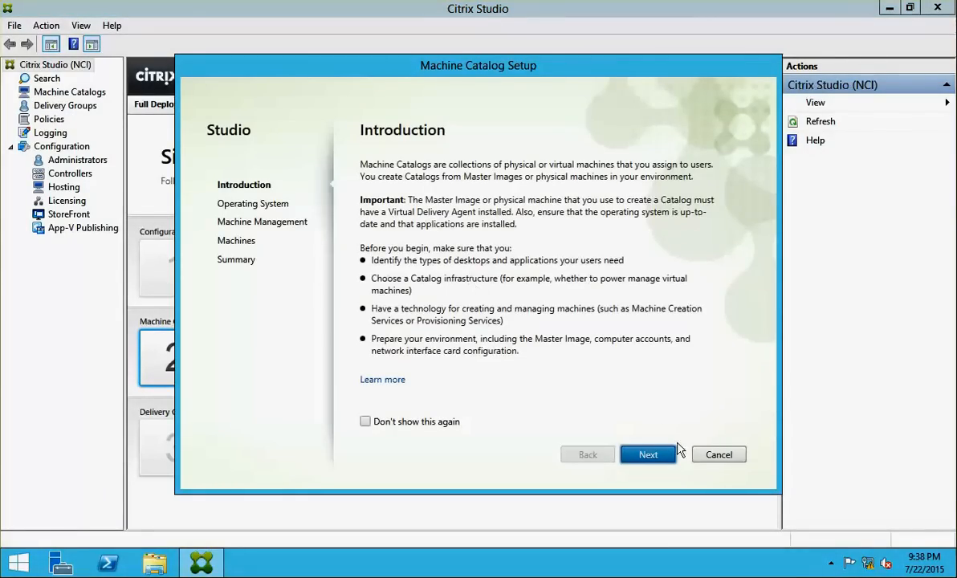
# Advance the catalog wizard keeping Windows Server OS and the existing machine management choices
pyautogui.click(654, 455)
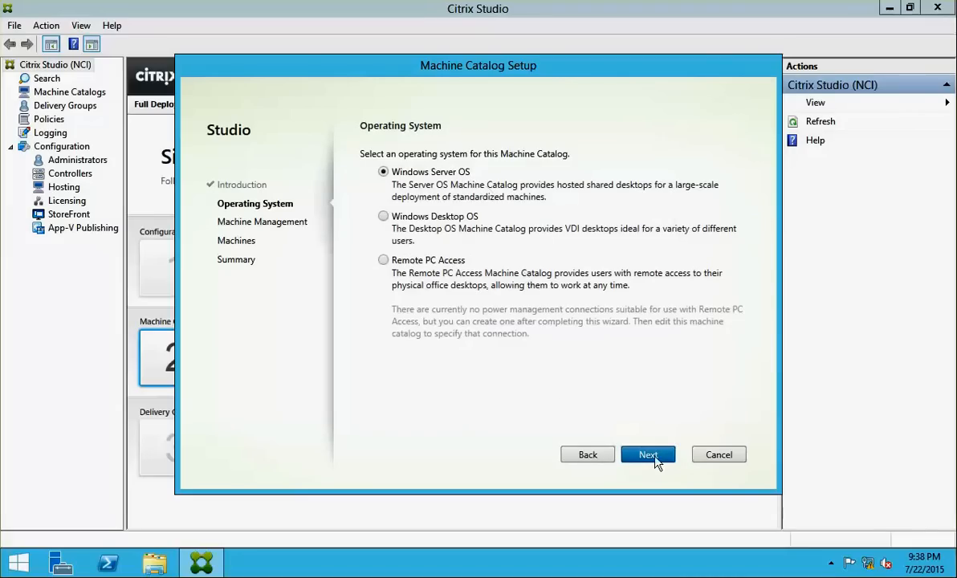
pyautogui.click(653, 455)
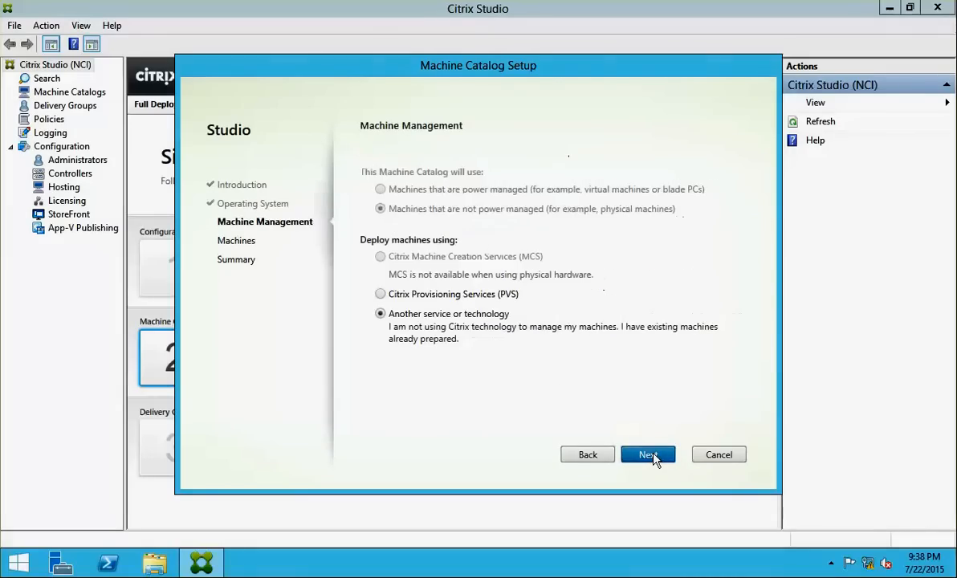
pyautogui.click(654, 455)
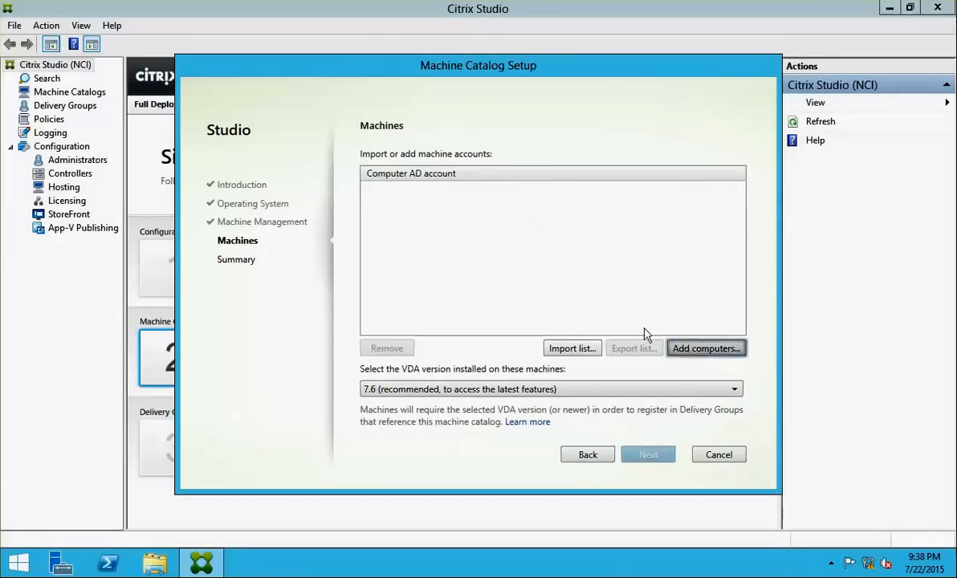
# Find NCICXA01 through the advanced computer search and add it as a machine account
pyautogui.click(682, 347)
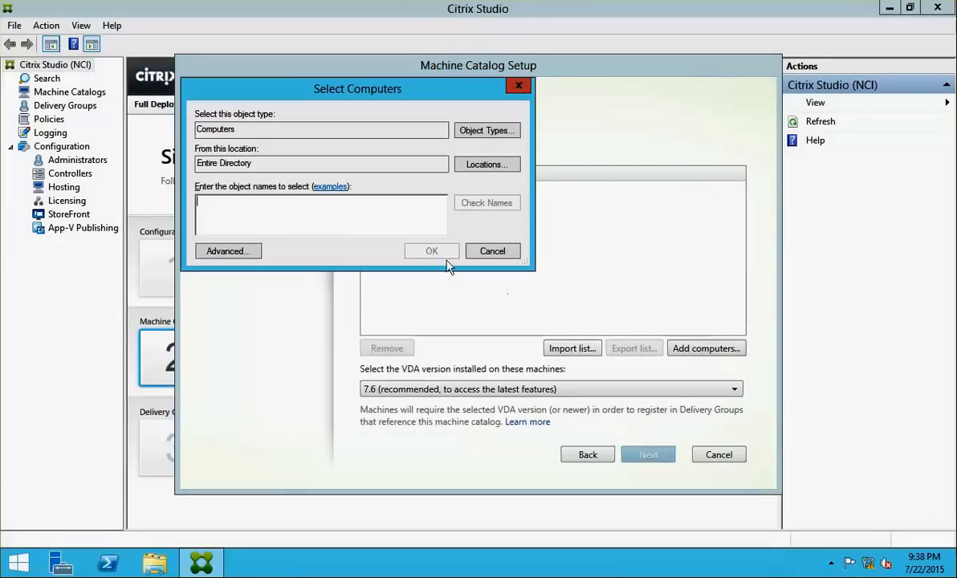
pyautogui.click(256, 252)
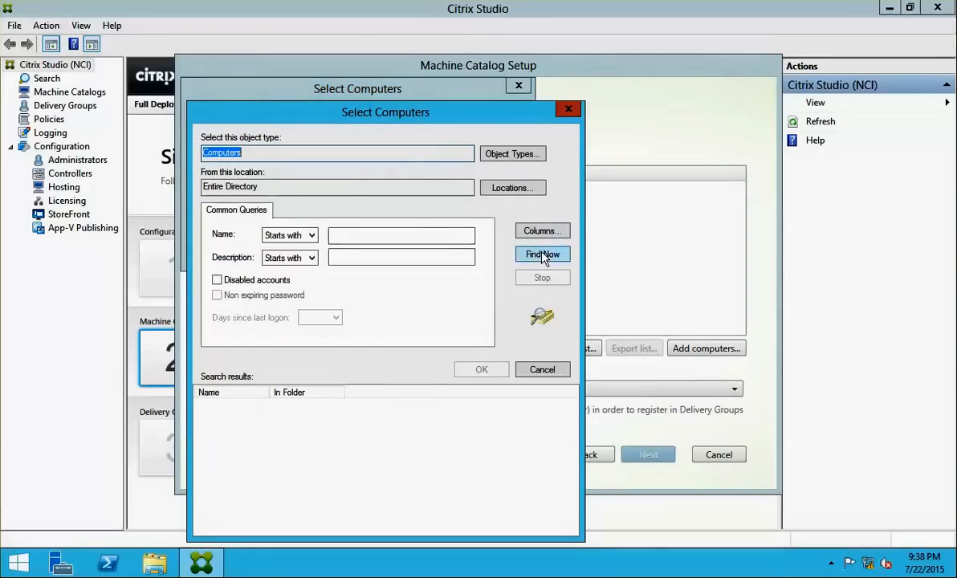
pyautogui.click(568, 108)
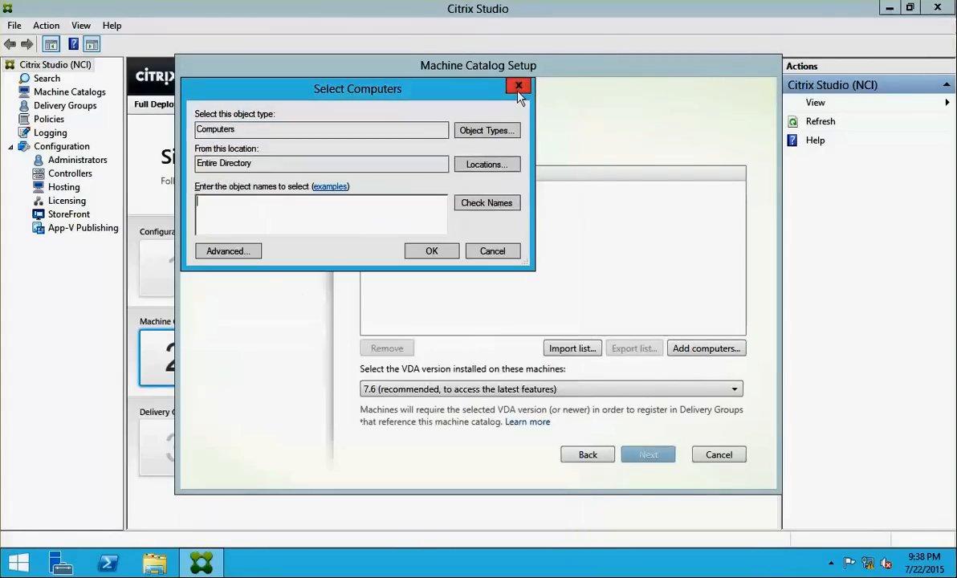
pyautogui.click(518, 86)
pyautogui.click(683, 341)
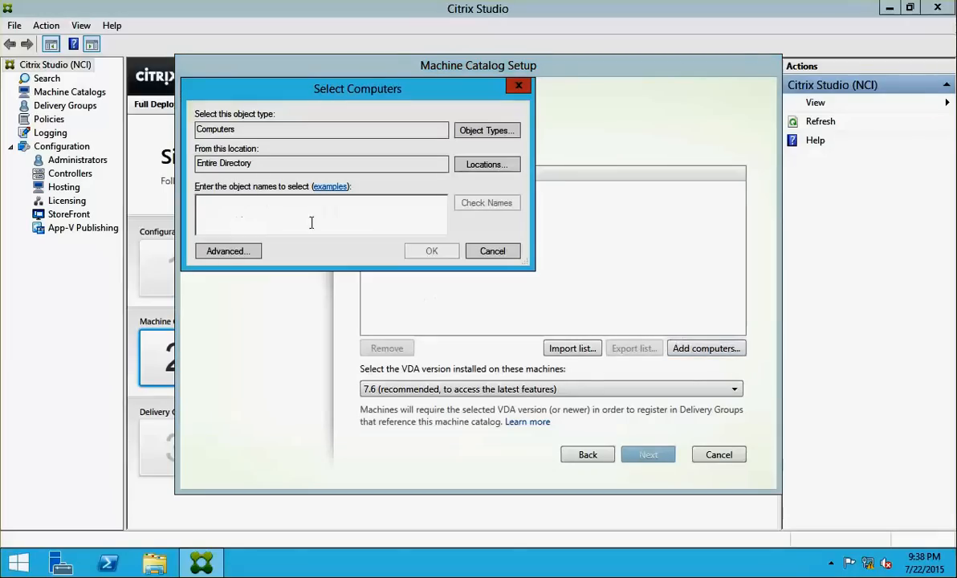
pyautogui.click(228, 256)
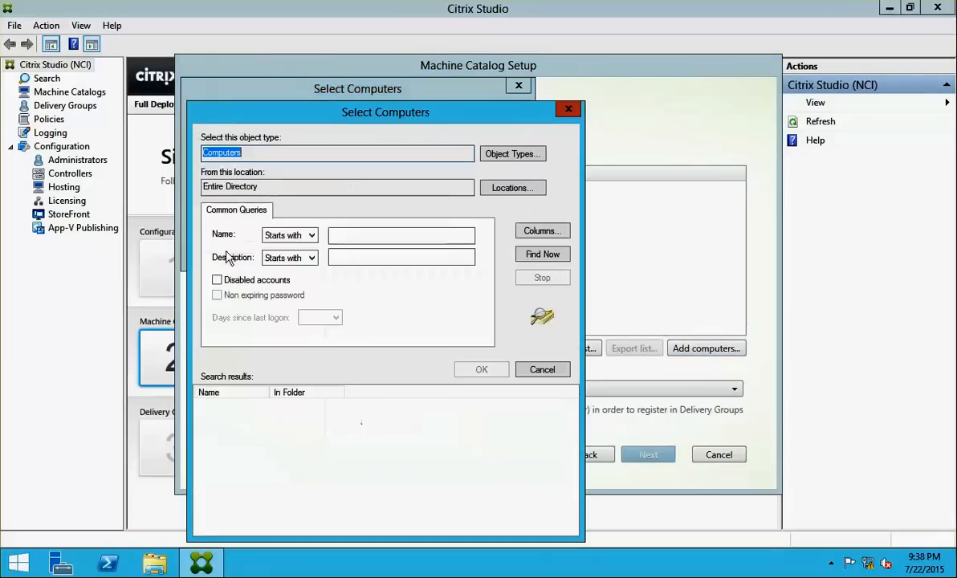
pyautogui.click(542, 256)
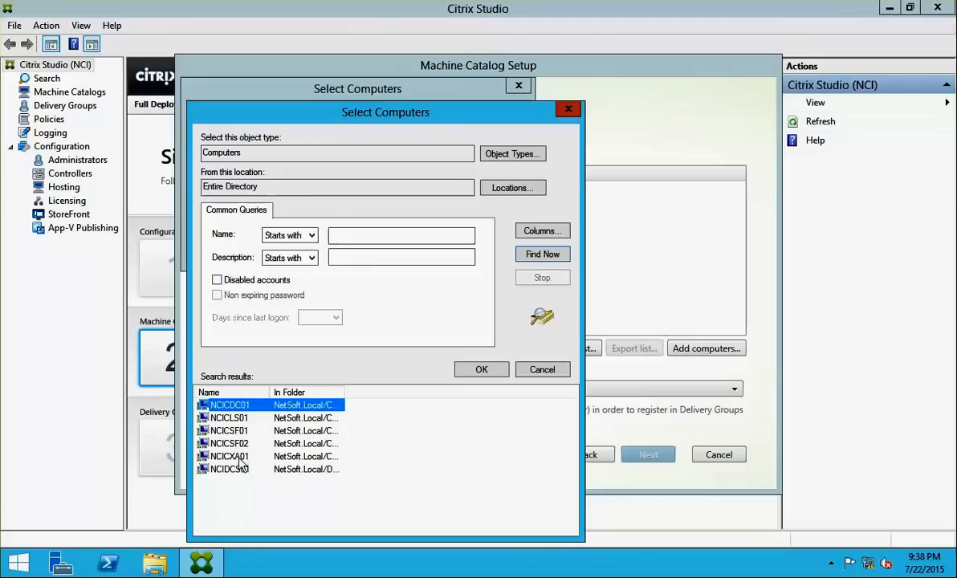
pyautogui.click(239, 457)
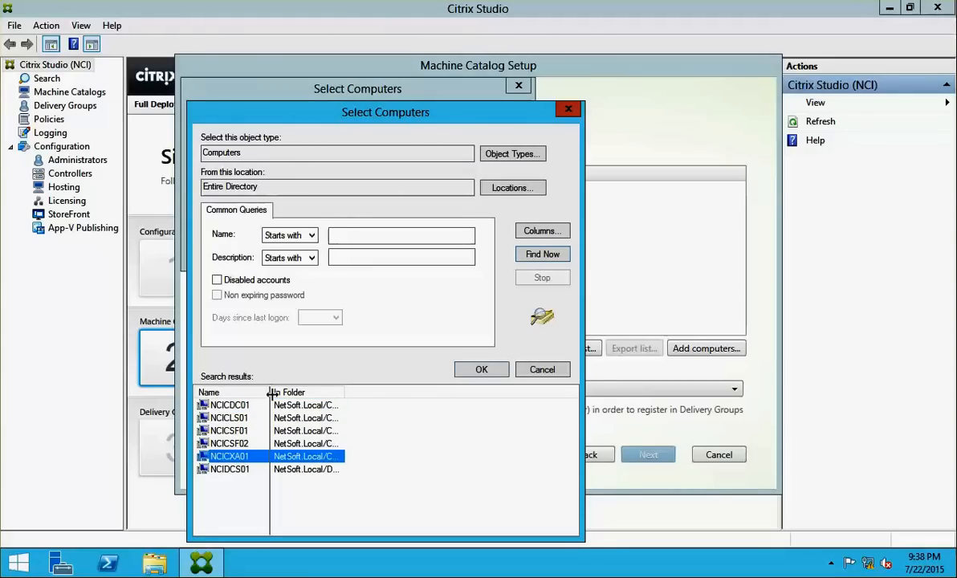
pyautogui.moveTo(273, 392); pyautogui.dragTo(318, 392)
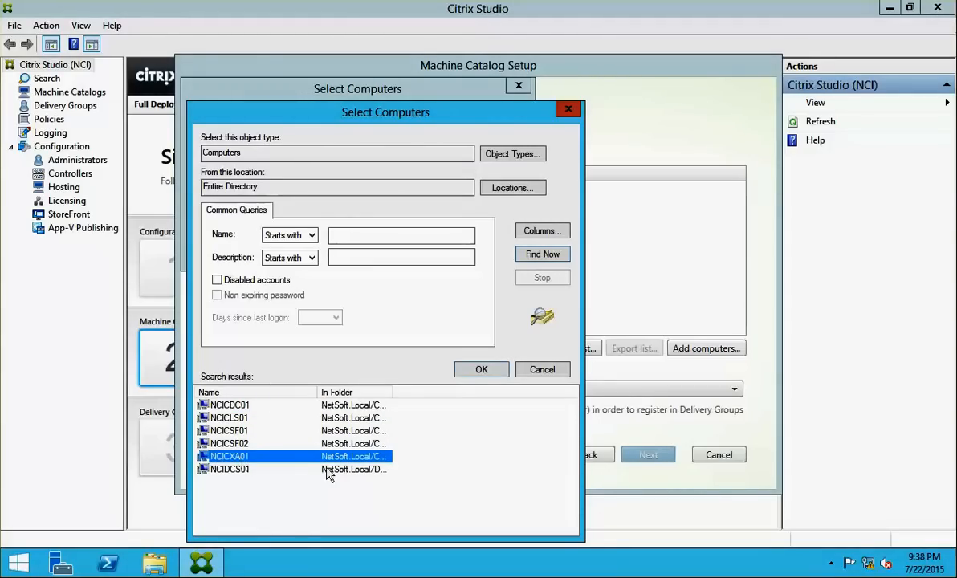
pyautogui.click(480, 371)
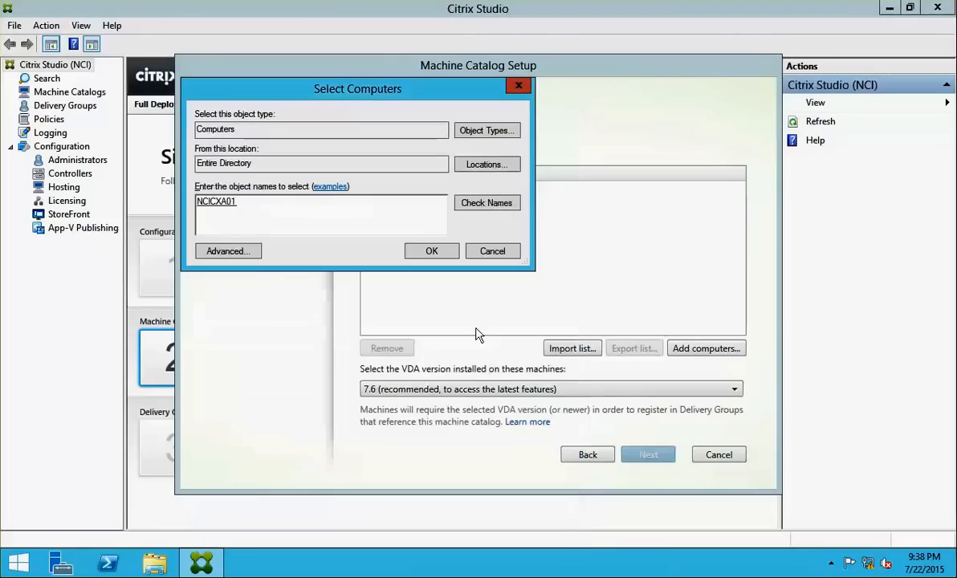
pyautogui.click(429, 251)
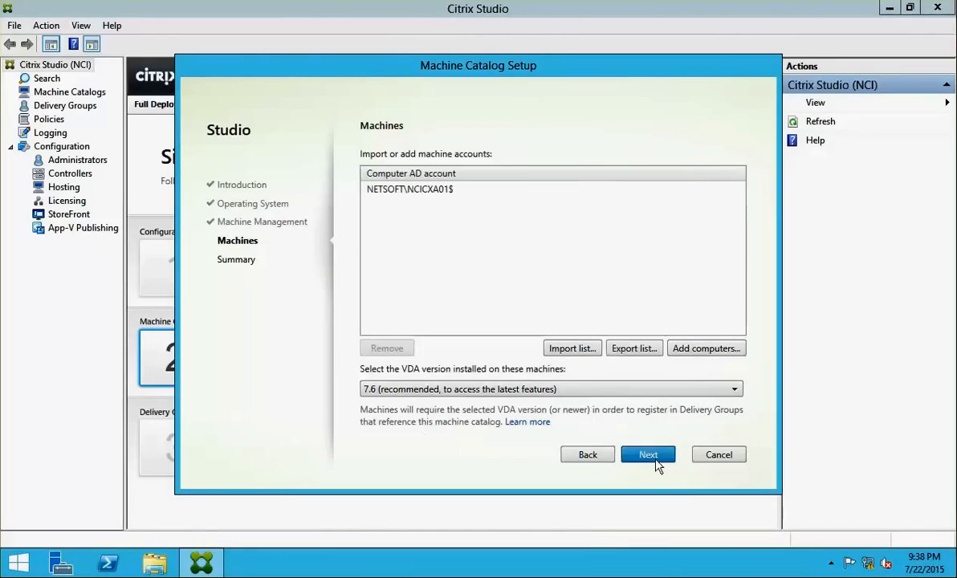
# Name the catalog 'My Cat 1' on the Summary page and finish creating it
pyautogui.click(648, 454)
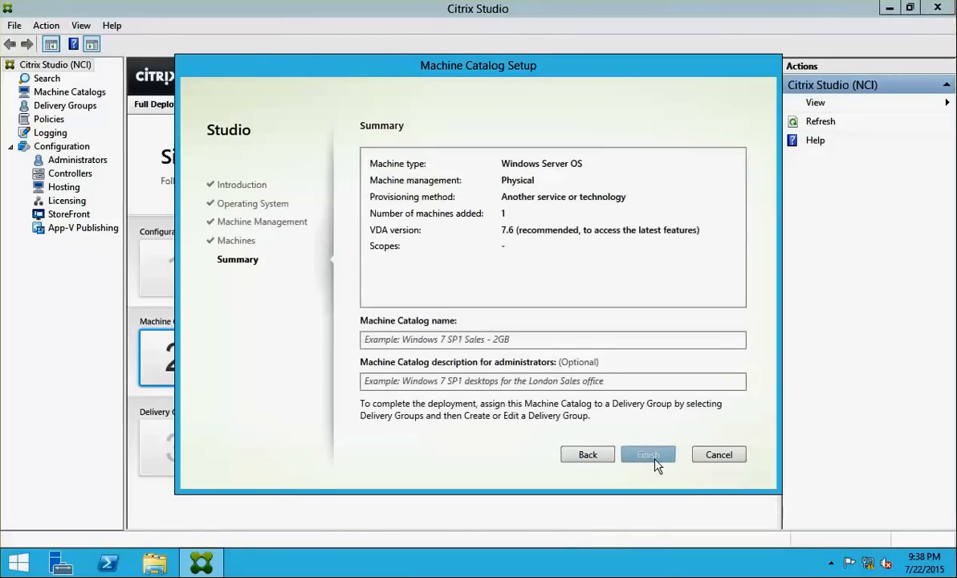
pyautogui.click(425, 340)
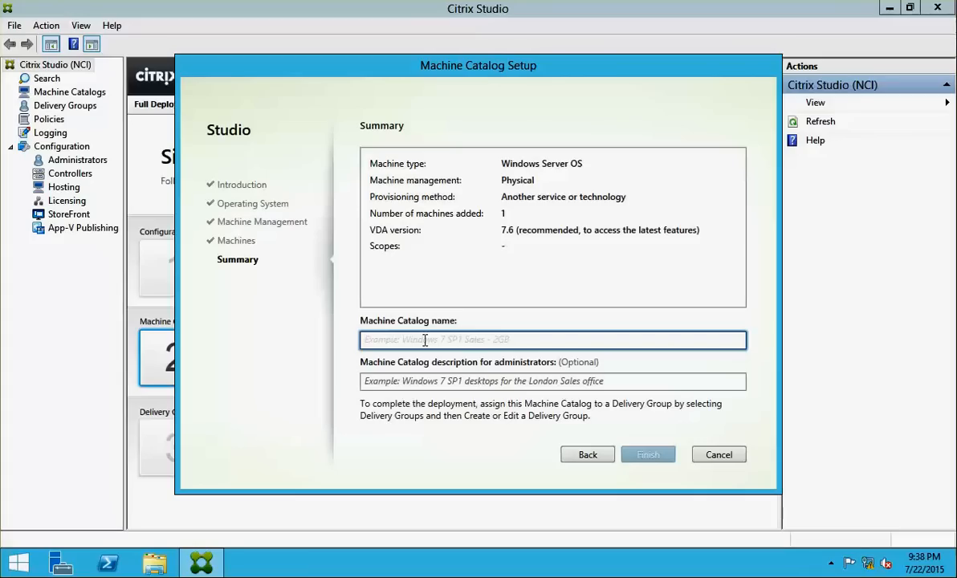
pyautogui.write('My Ca')
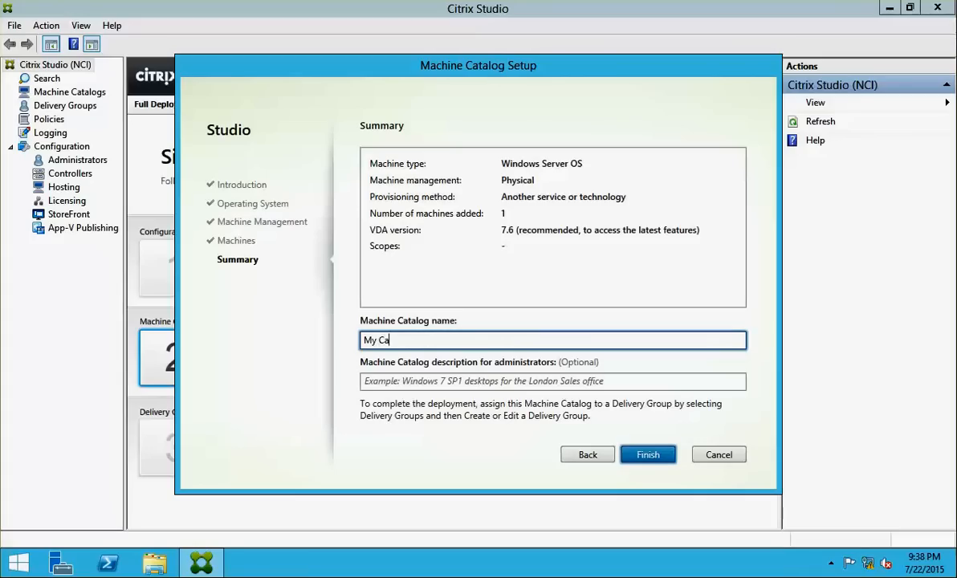
pyautogui.write('t 1')
pyautogui.click(634, 454)
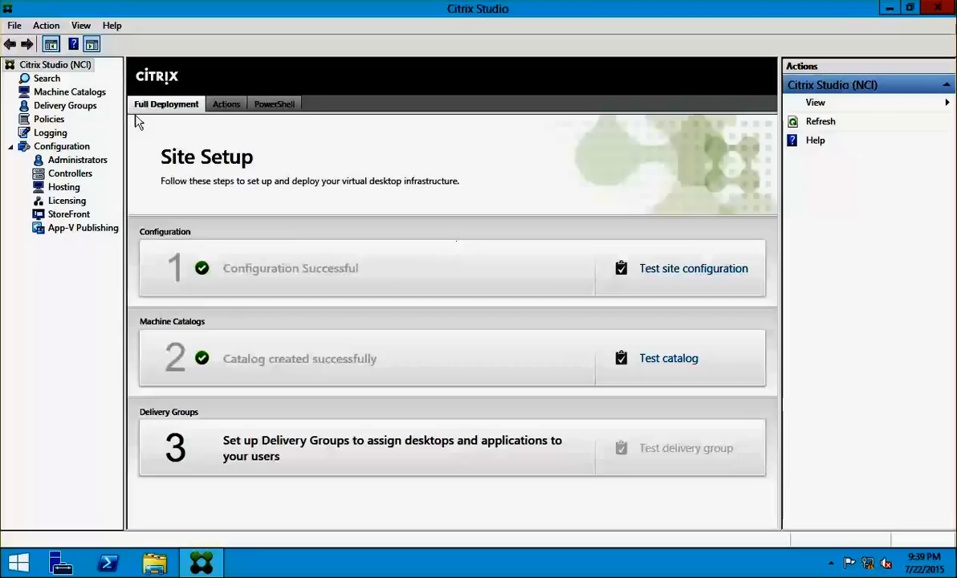
# Start a new delivery group and assign it one machine
pyautogui.click(69, 107)
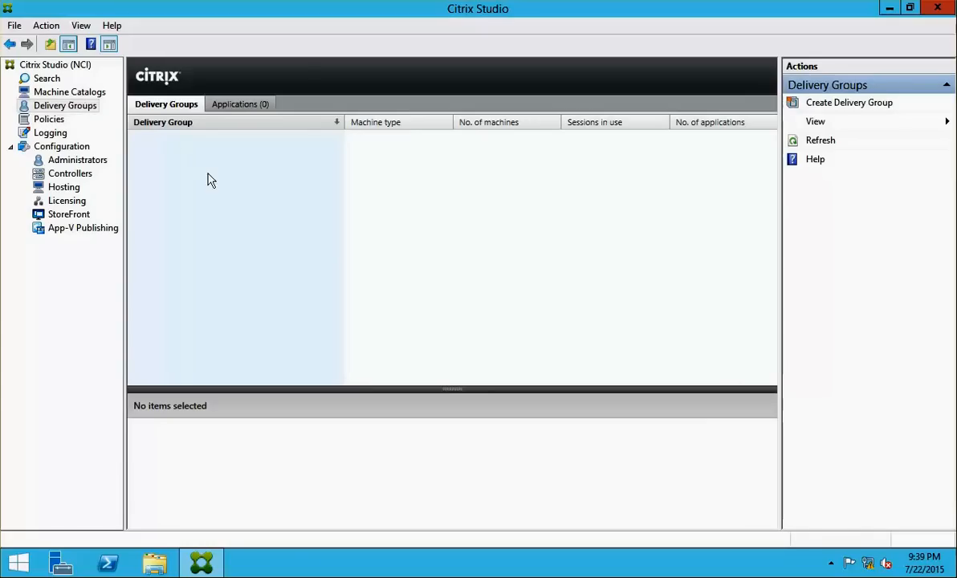
pyautogui.rightClick(87, 117)
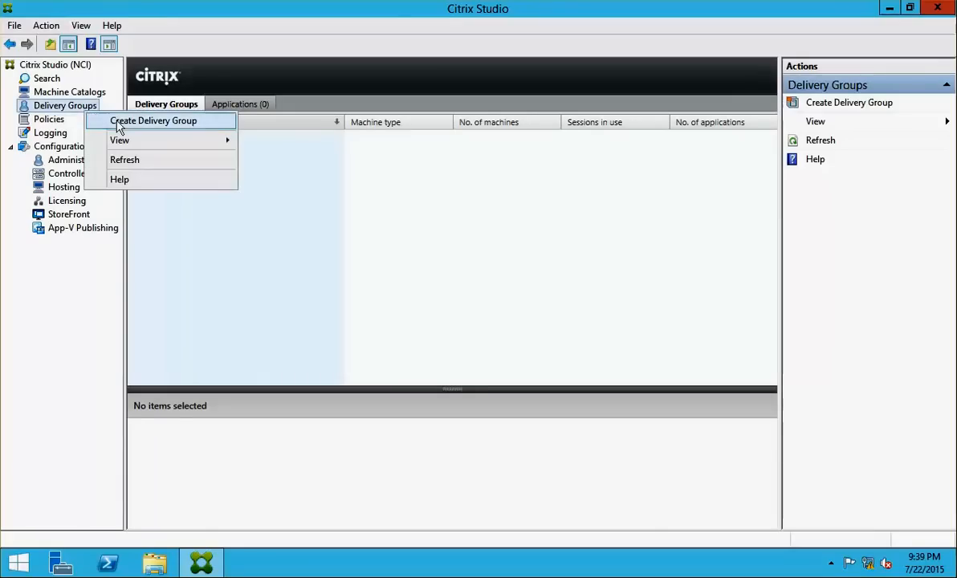
pyautogui.click(120, 122)
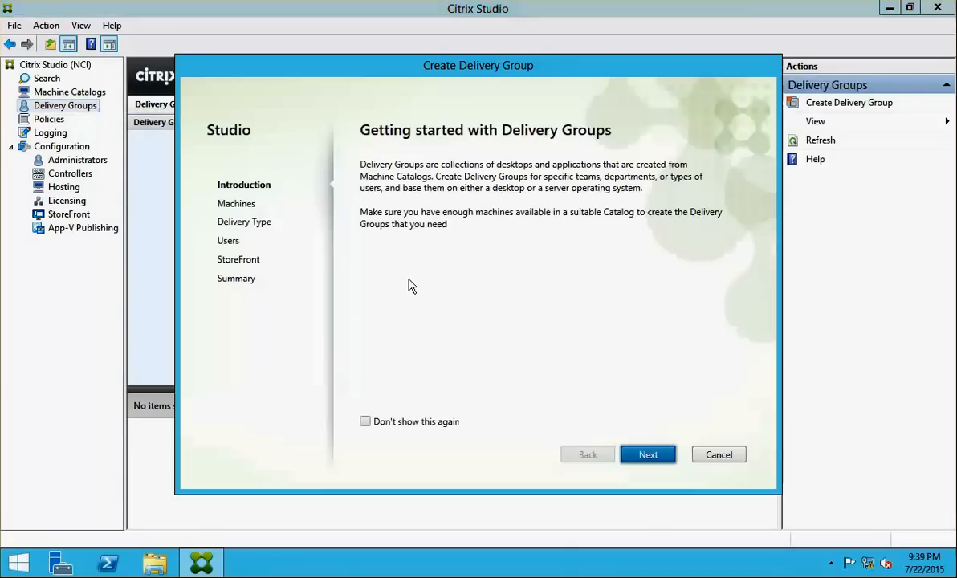
pyautogui.click(649, 456)
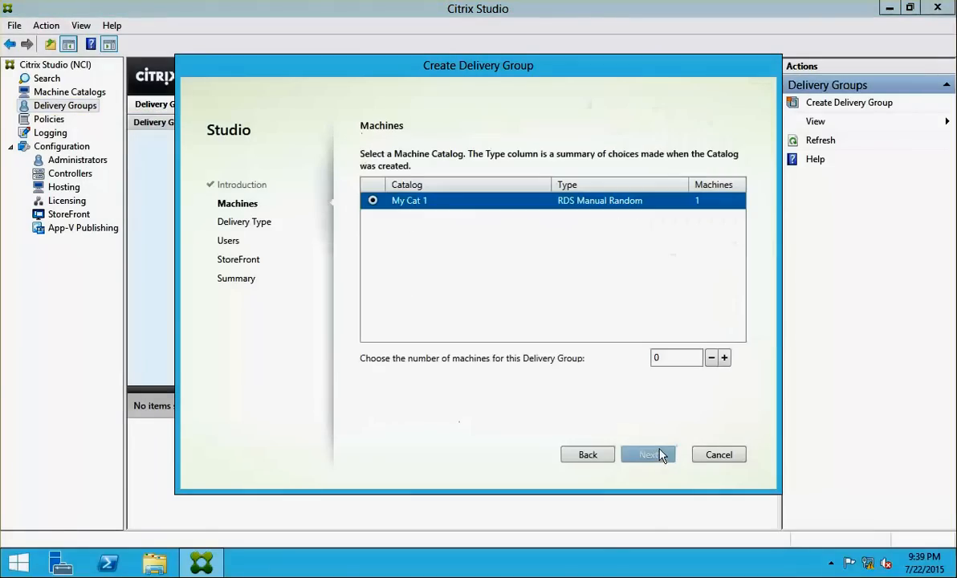
pyautogui.click(725, 359)
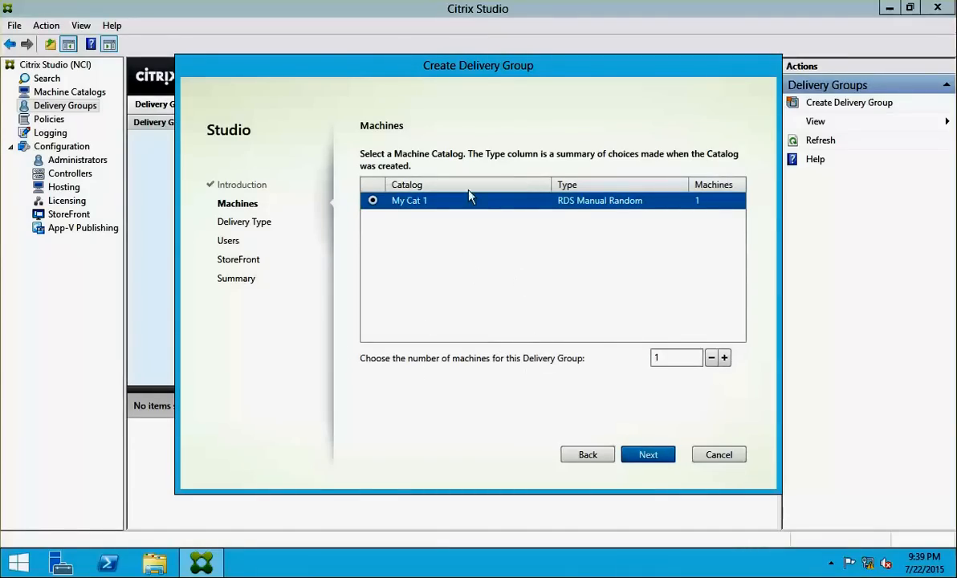
pyautogui.click(642, 453)
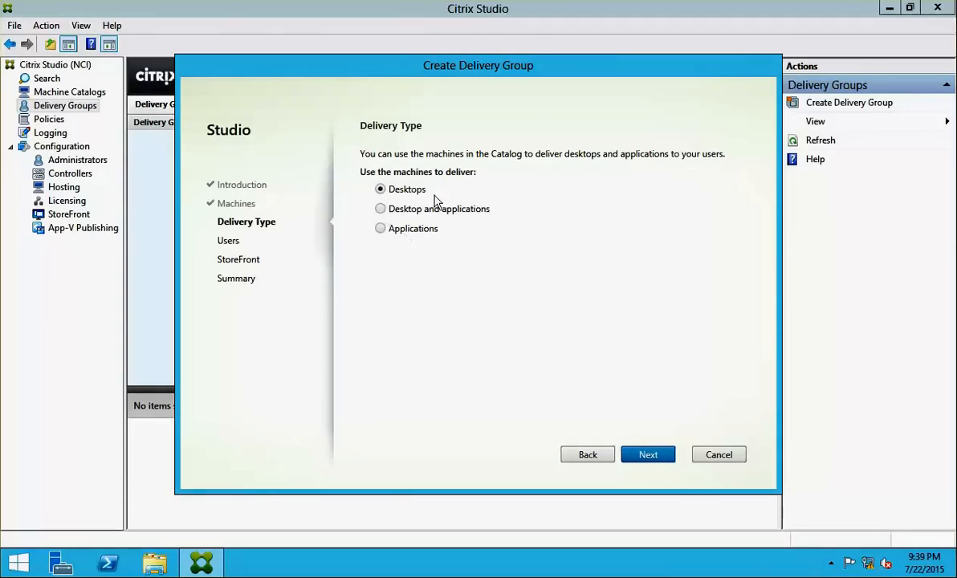
# Make the group deliver applications and assign it to NETSOFT\Domain Users
pyautogui.click(381, 228)
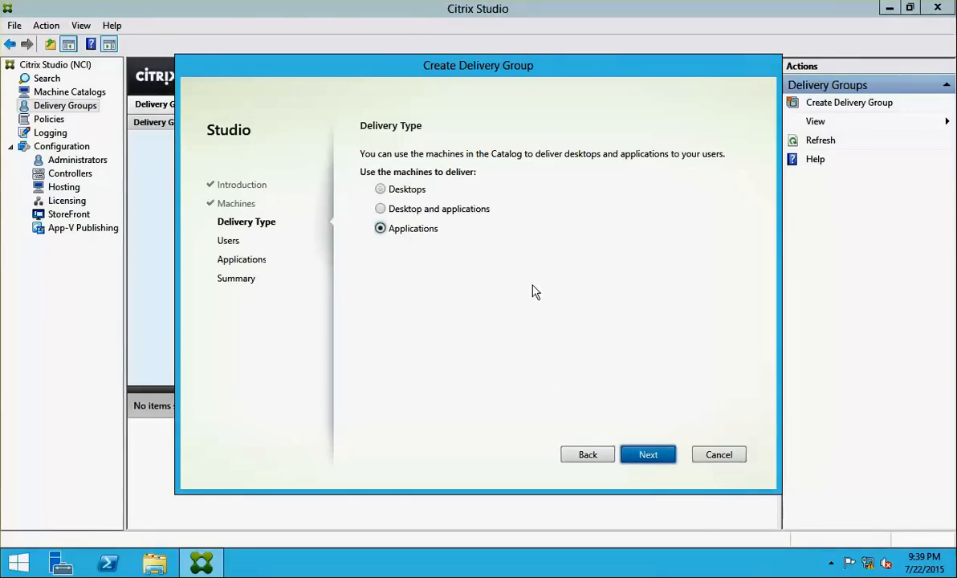
pyautogui.click(647, 455)
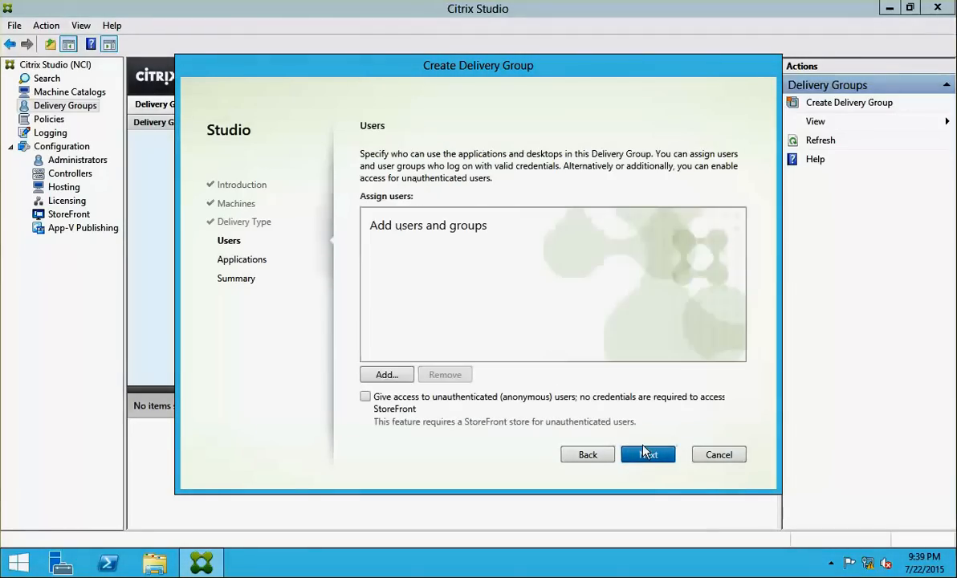
pyautogui.click(386, 376)
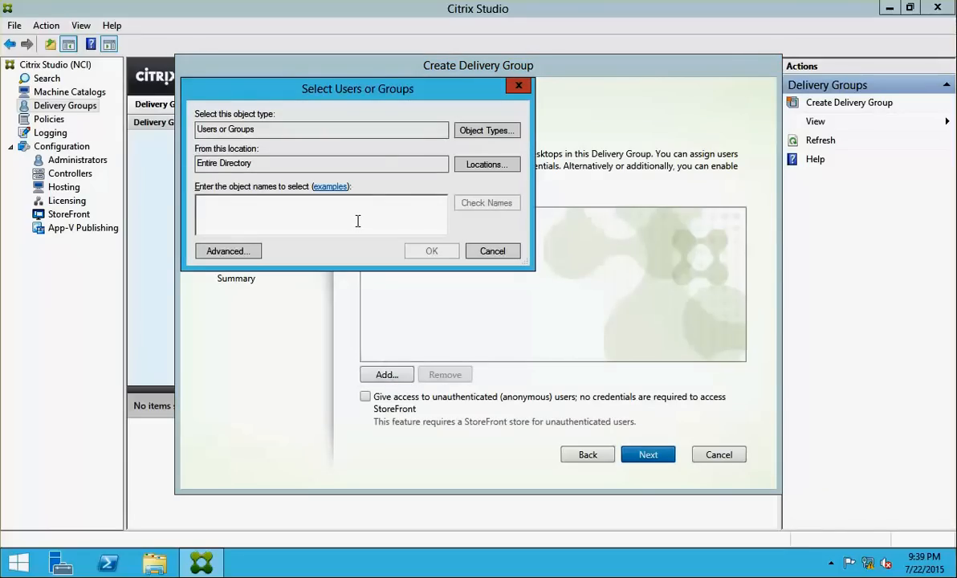
pyautogui.write('dom')
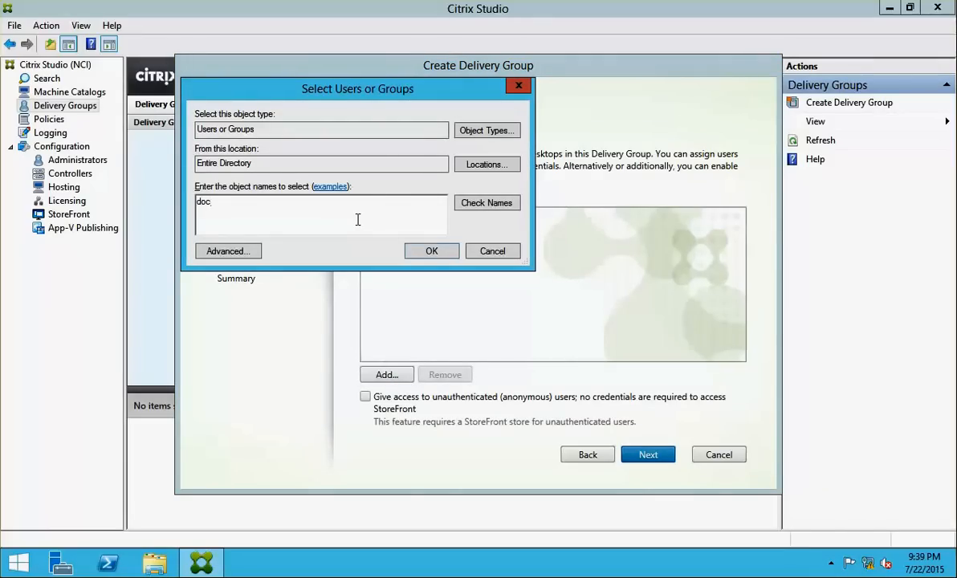
pyautogui.click(484, 202)
pyautogui.doubleClick(261, 258)
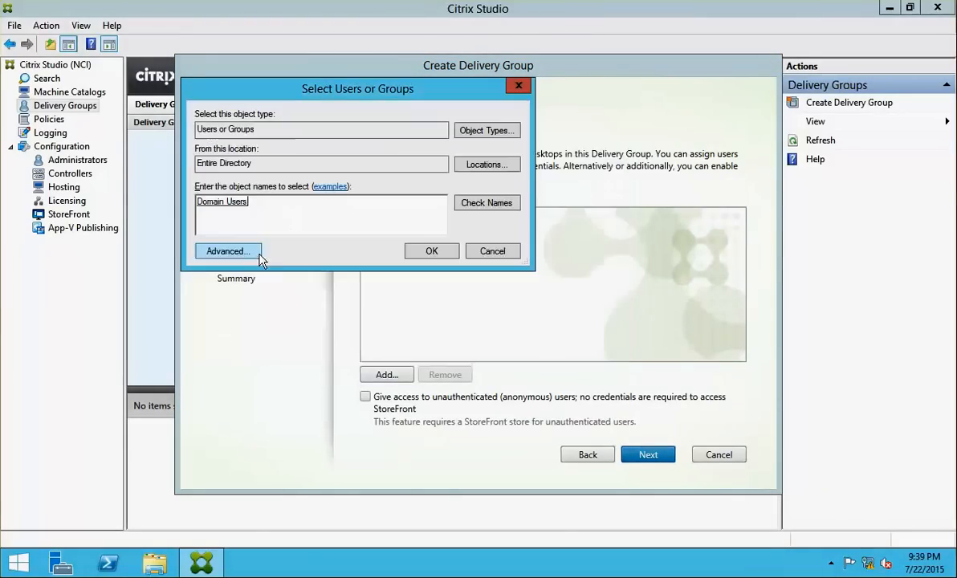
pyautogui.click(437, 251)
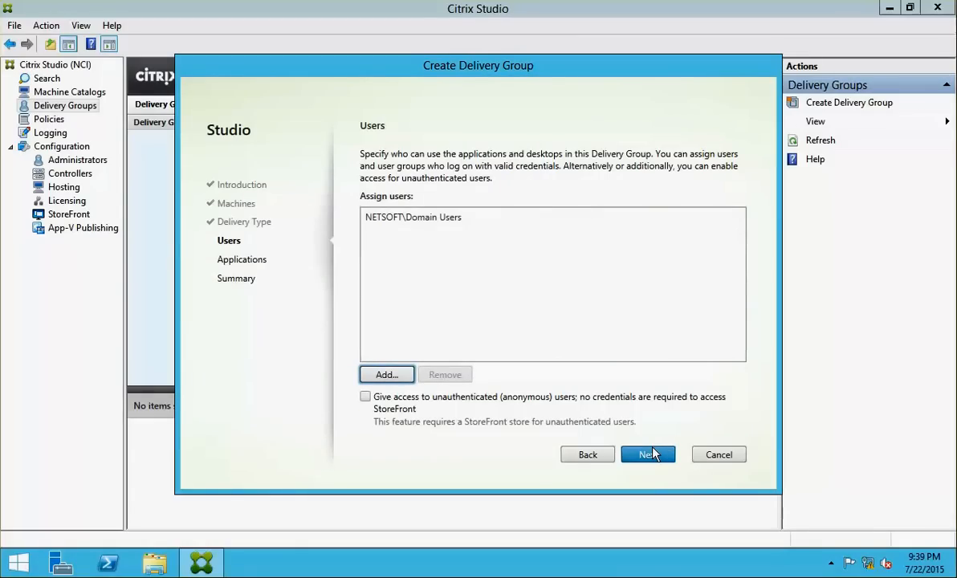
pyautogui.click(650, 454)
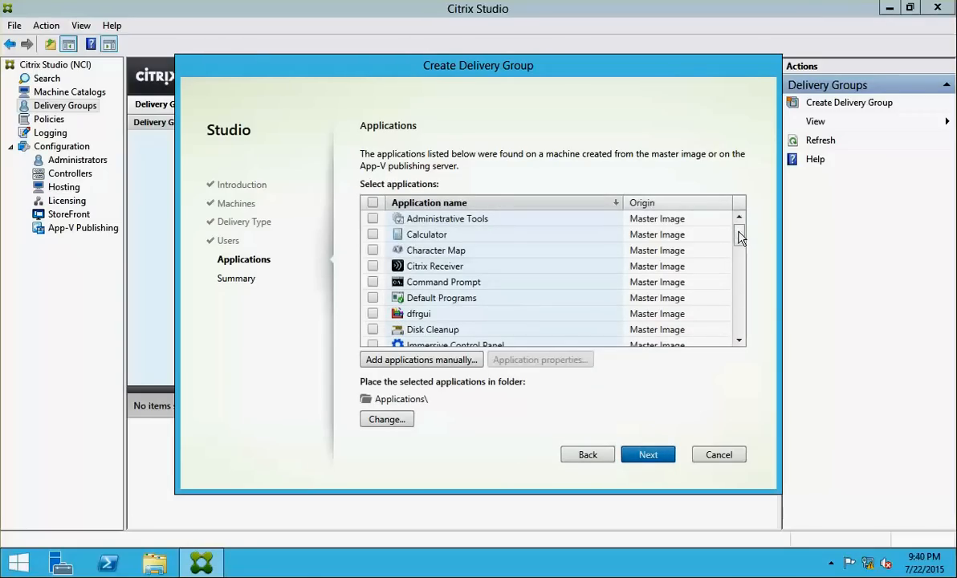
# Add WinRAR and Calculator to the group's applications, for 3 applications in total
pyautogui.moveTo(739, 245); pyautogui.dragTo(740, 329)
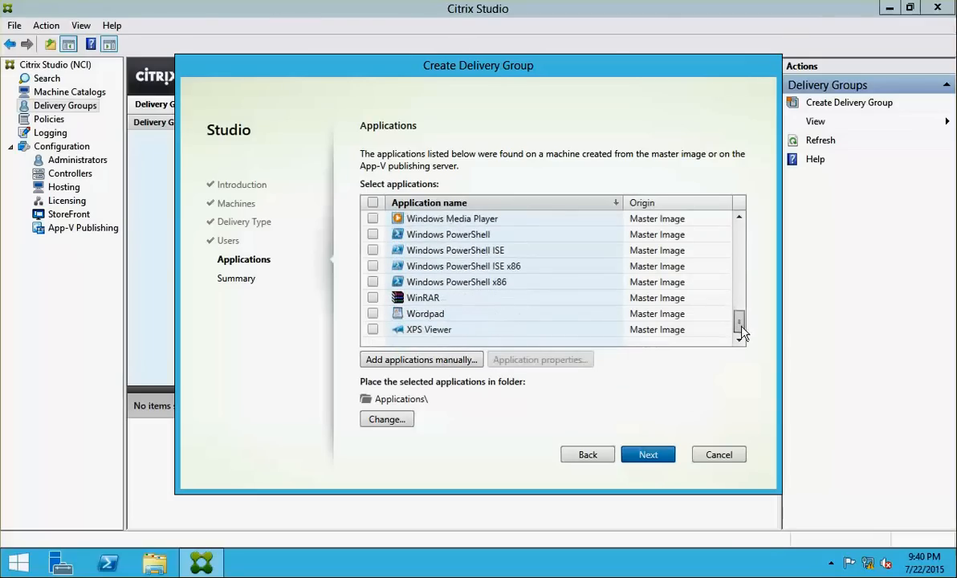
pyautogui.click(373, 298)
pyautogui.moveTo(743, 327); pyautogui.dragTo(741, 217)
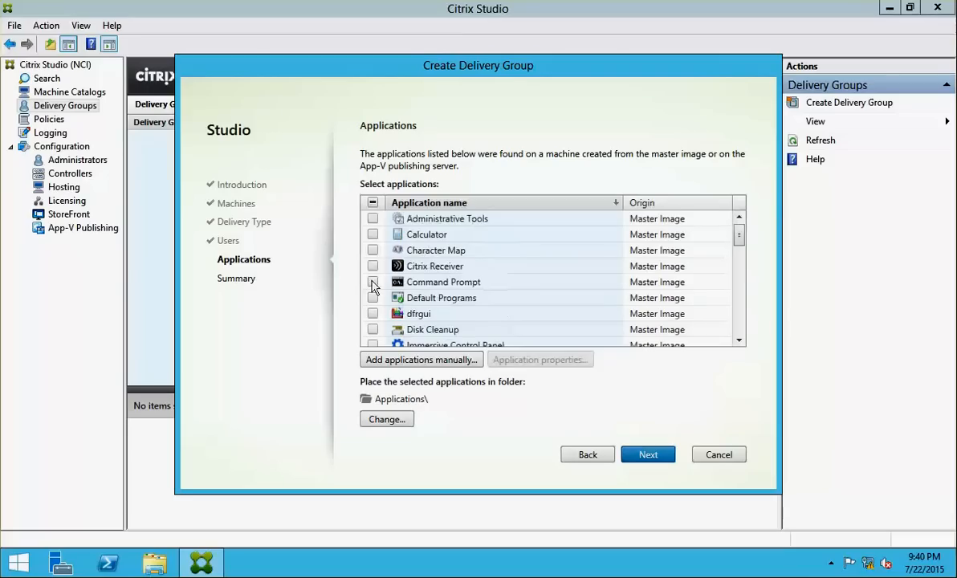
pyautogui.click(374, 234)
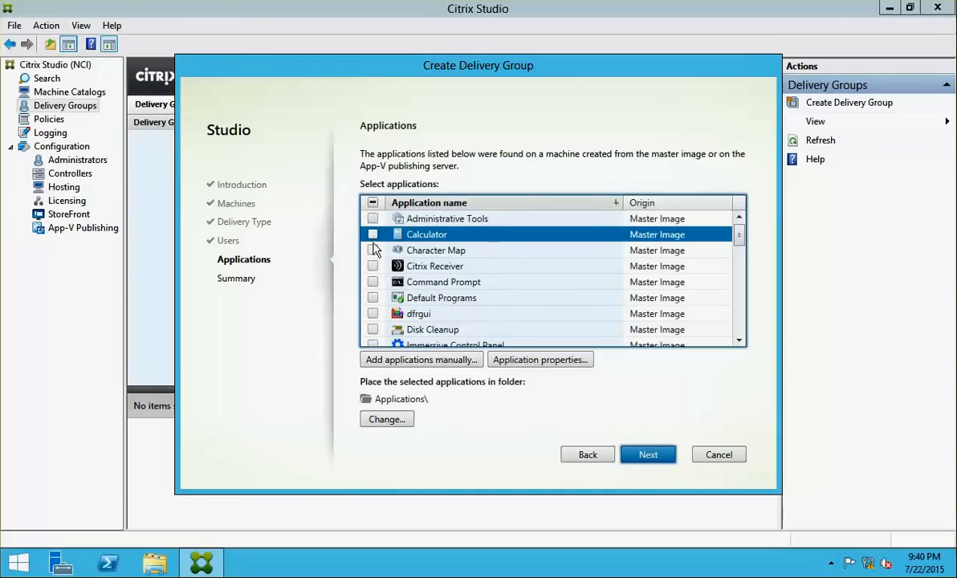
pyautogui.click(372, 235)
pyautogui.click(640, 456)
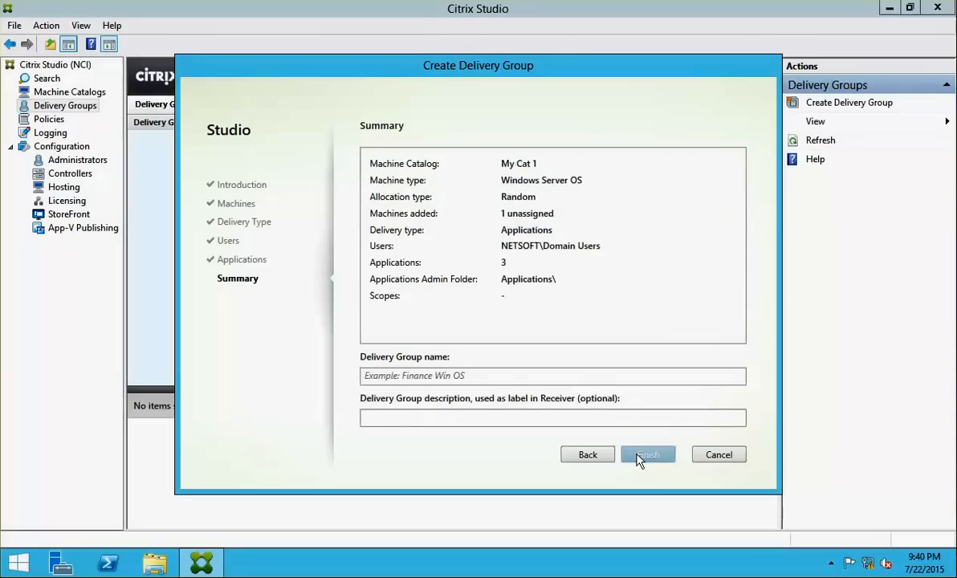
# Name the delivery group 'New DG 1' and finish the wizard
pyautogui.click(487, 375)
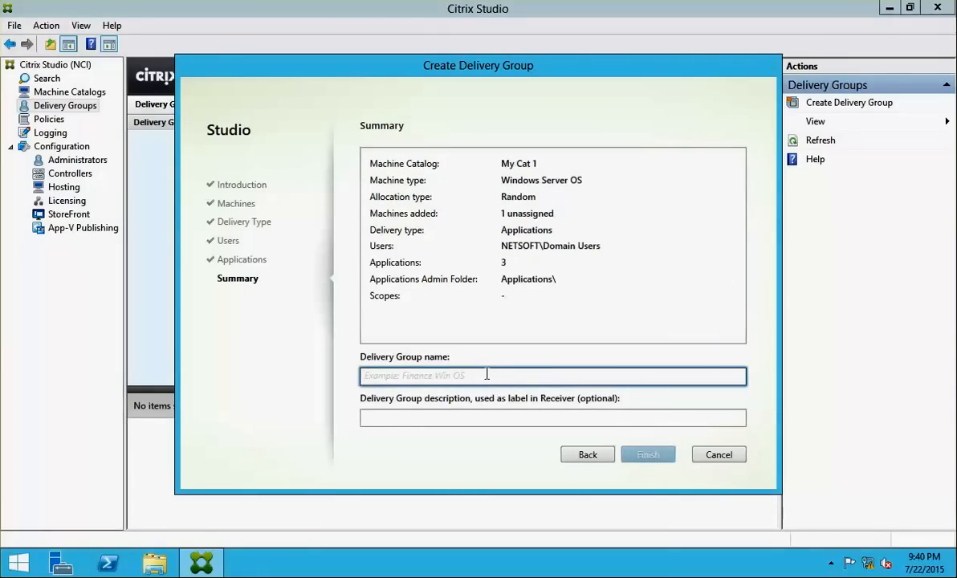
pyautogui.write('New DG 1')
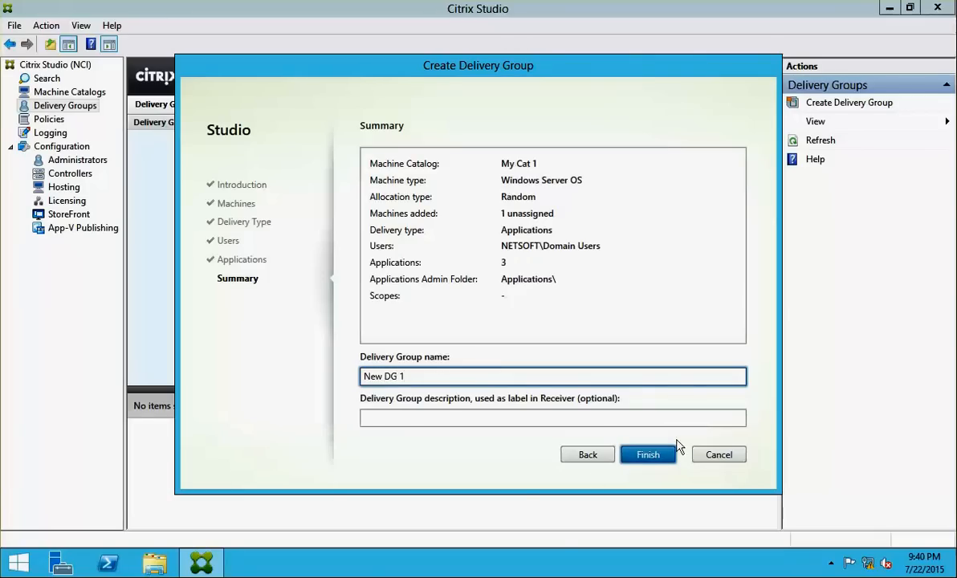
pyautogui.click(654, 456)
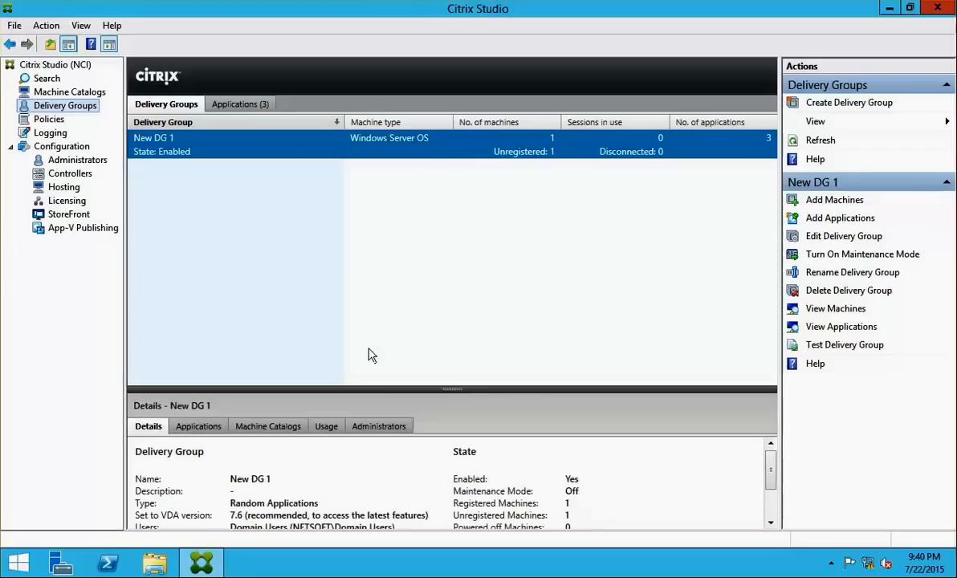
# Check that Studio has no StoreFront servers yet, then go to the StoreFront server's console
pyautogui.click(69, 215)
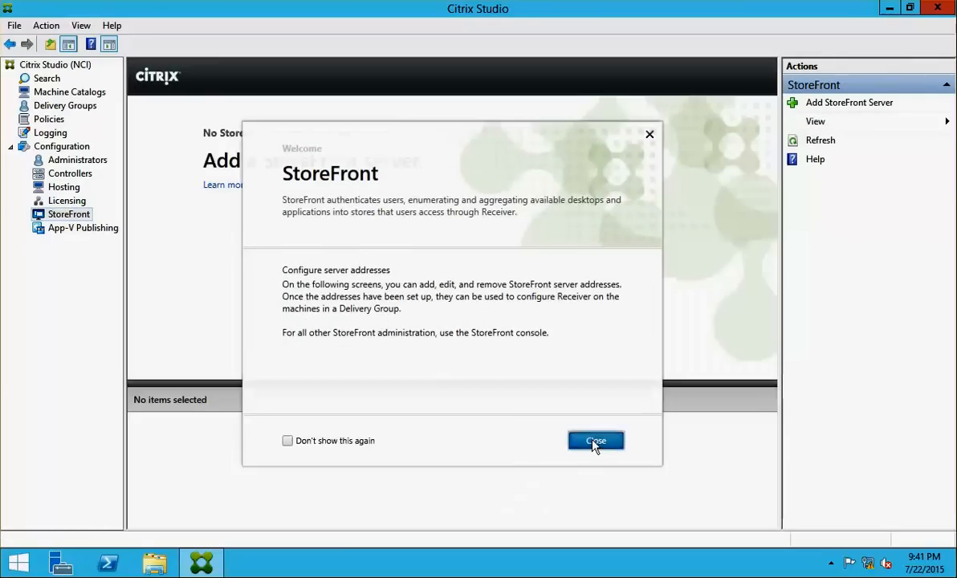
pyautogui.click(594, 442)
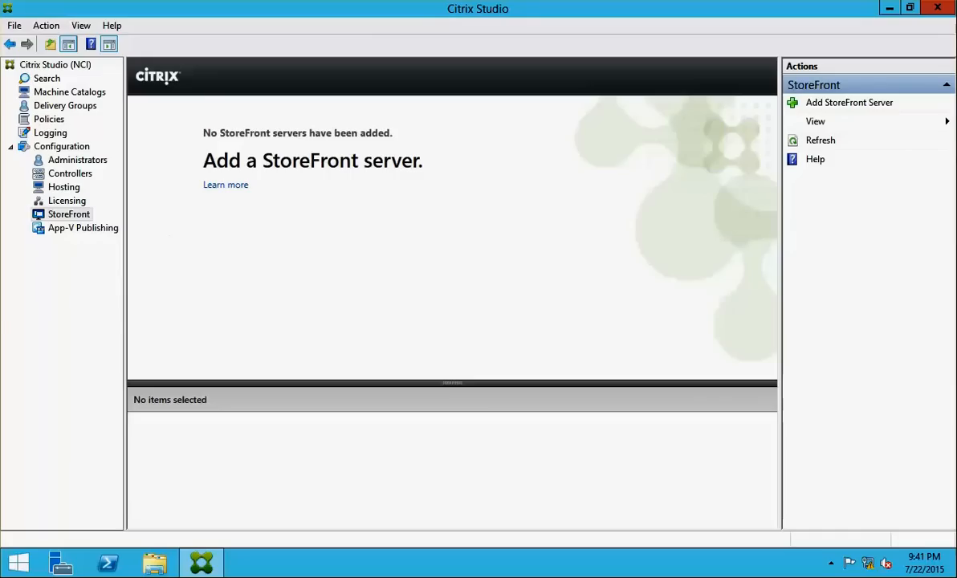
pyautogui.click(2, 260)
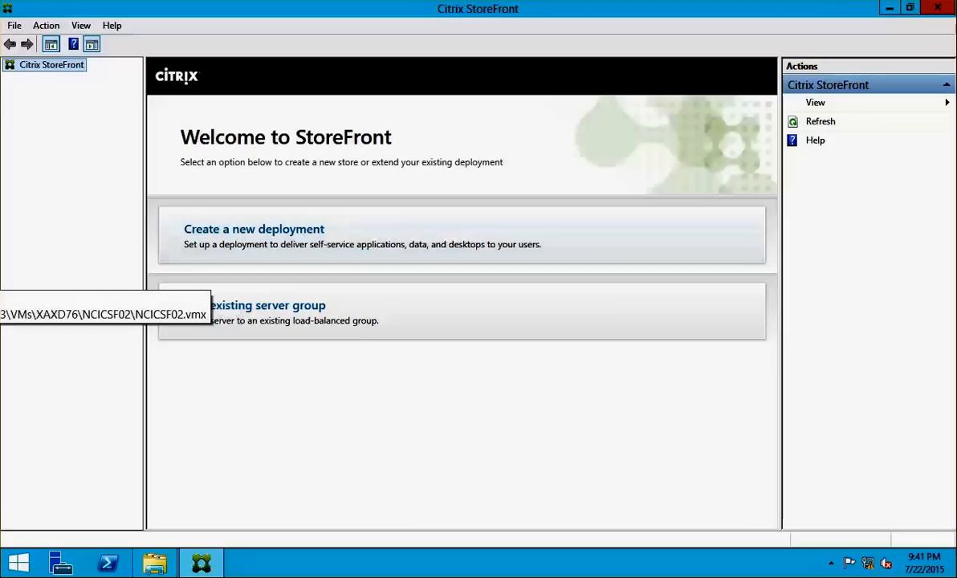
pyautogui.click(283, 244)
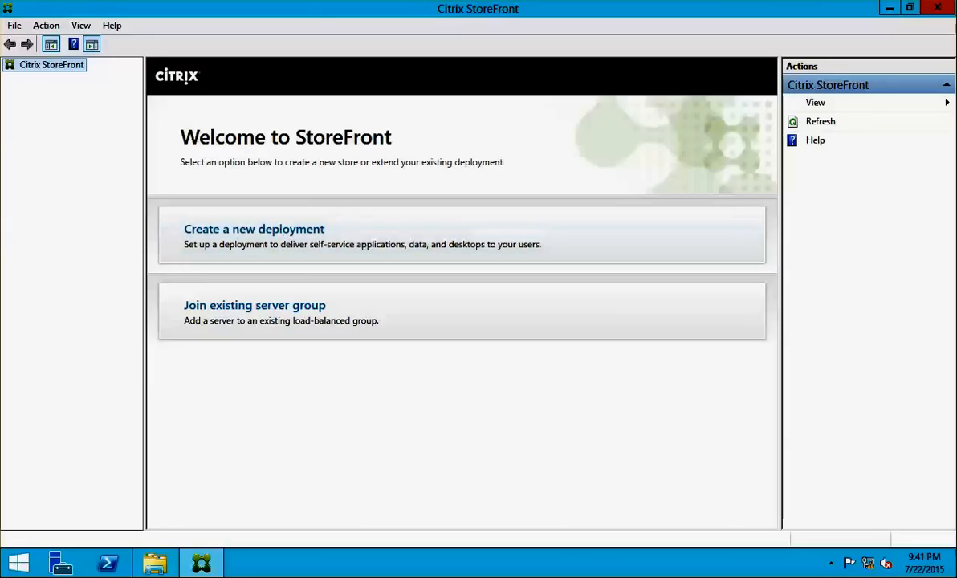
pyautogui.click(303, 215)
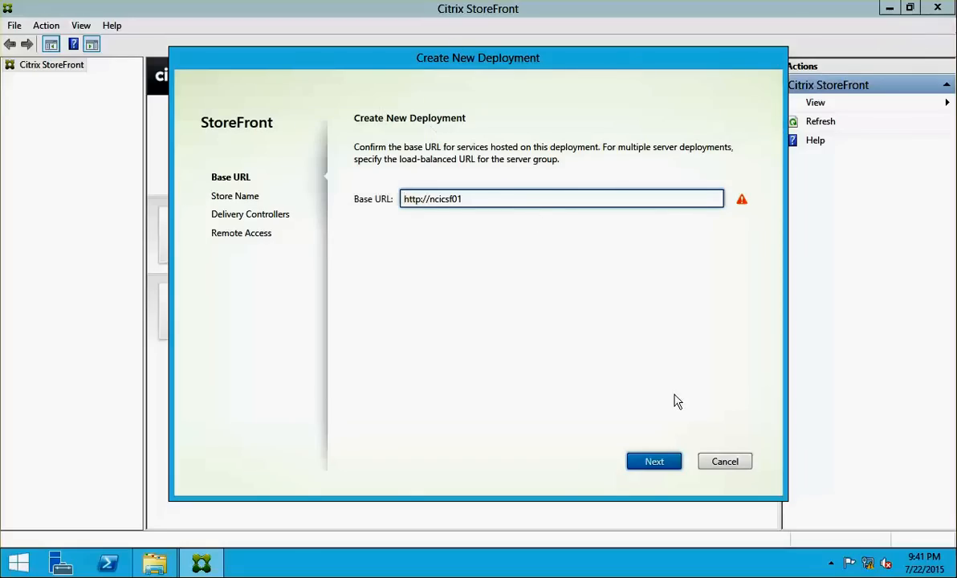
pyautogui.click(649, 467)
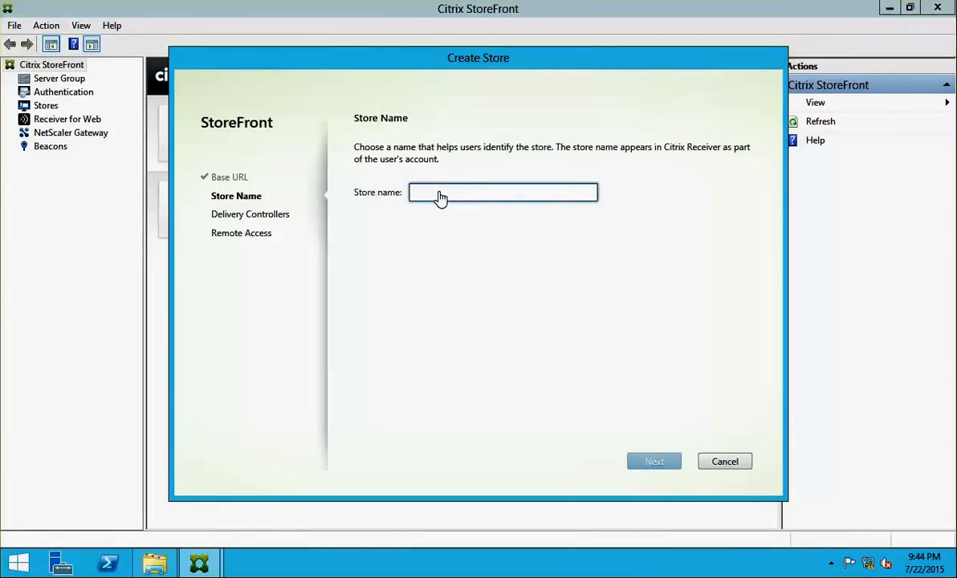
# Name the store NCIStore and add NCICDCS01 as its delivery controller server
pyautogui.write('NCIStore')
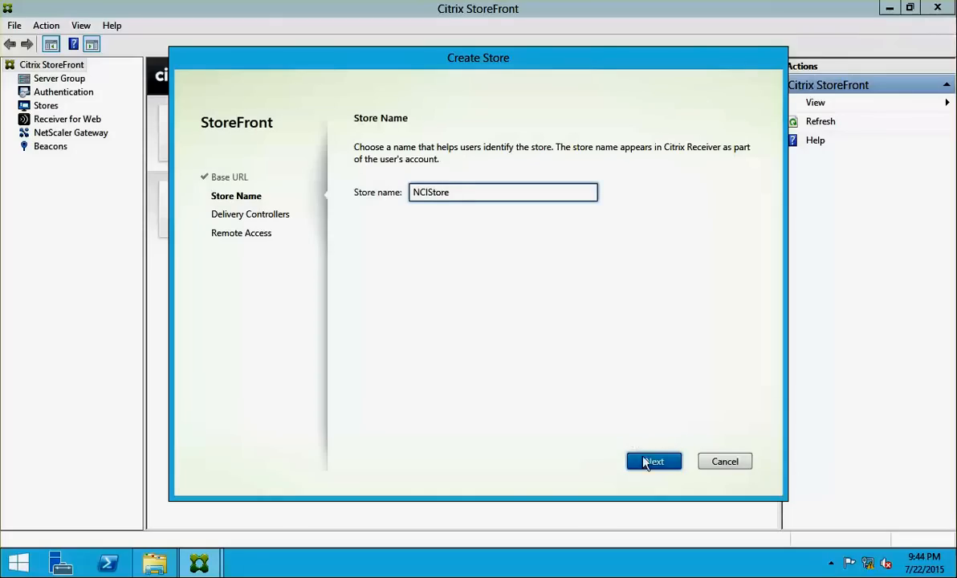
pyautogui.click(647, 463)
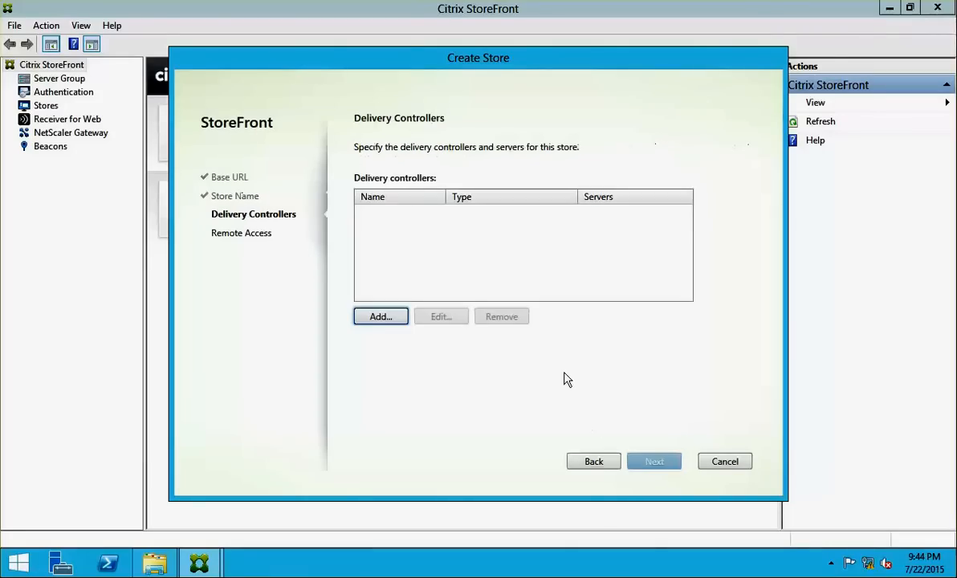
pyautogui.click(399, 316)
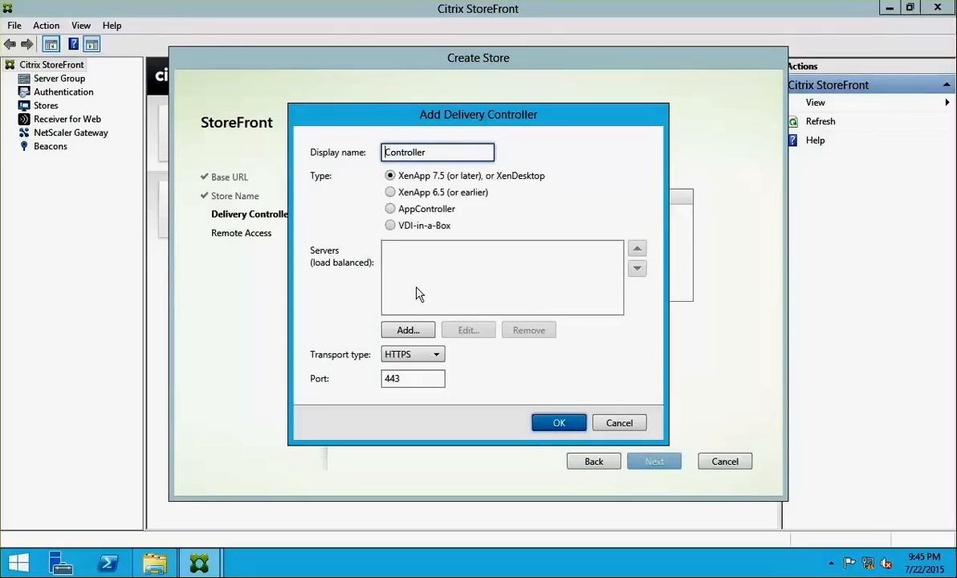
pyautogui.click(407, 330)
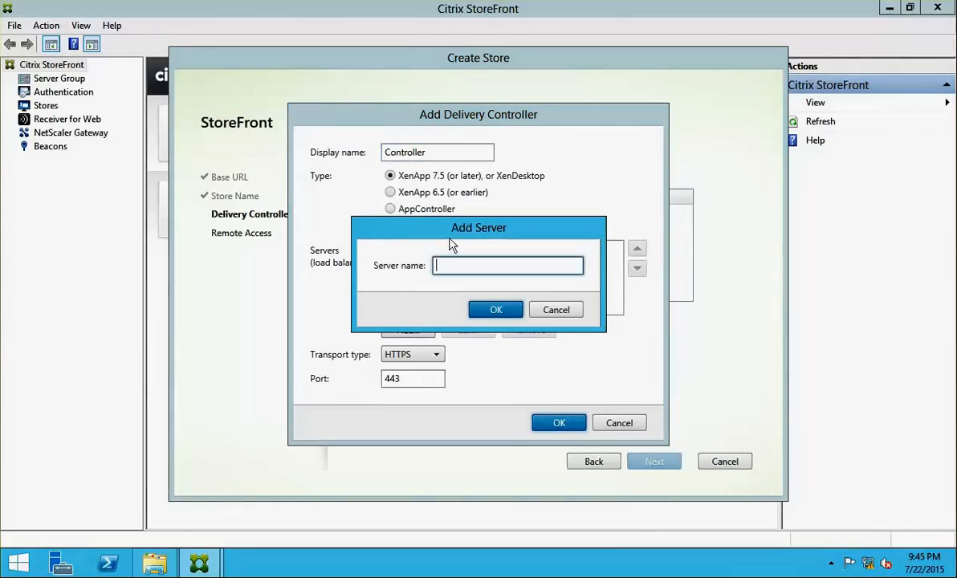
pyautogui.write('NCICDCS01')
pyautogui.click(492, 310)
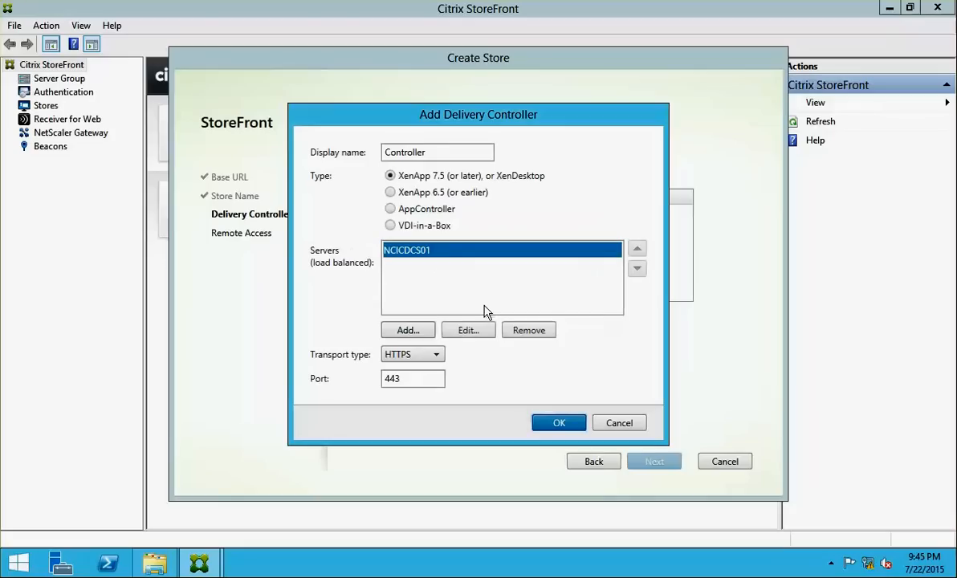
# Set the controller transport to HTTP on port 80 and create the store without remote access
pyautogui.click(434, 354)
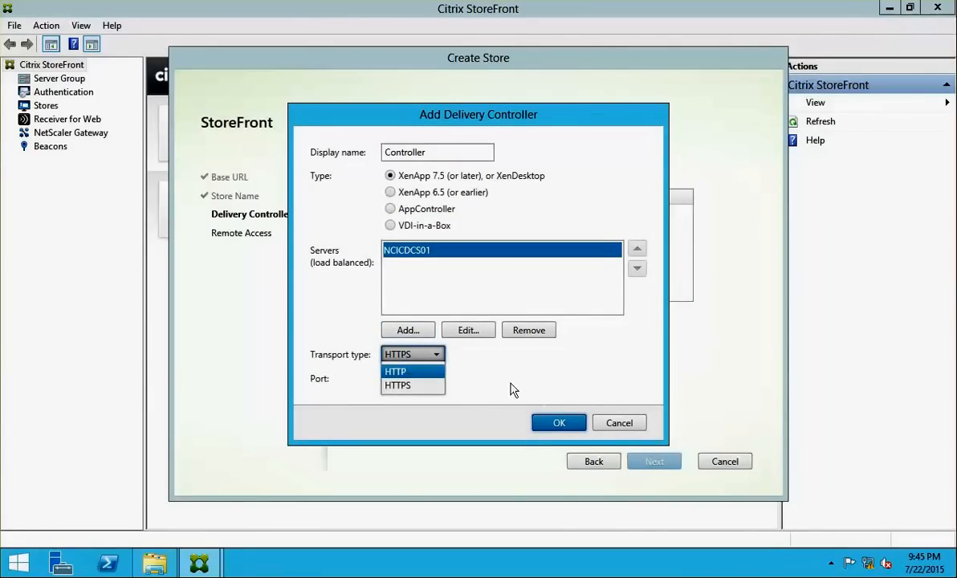
pyautogui.click(431, 397)
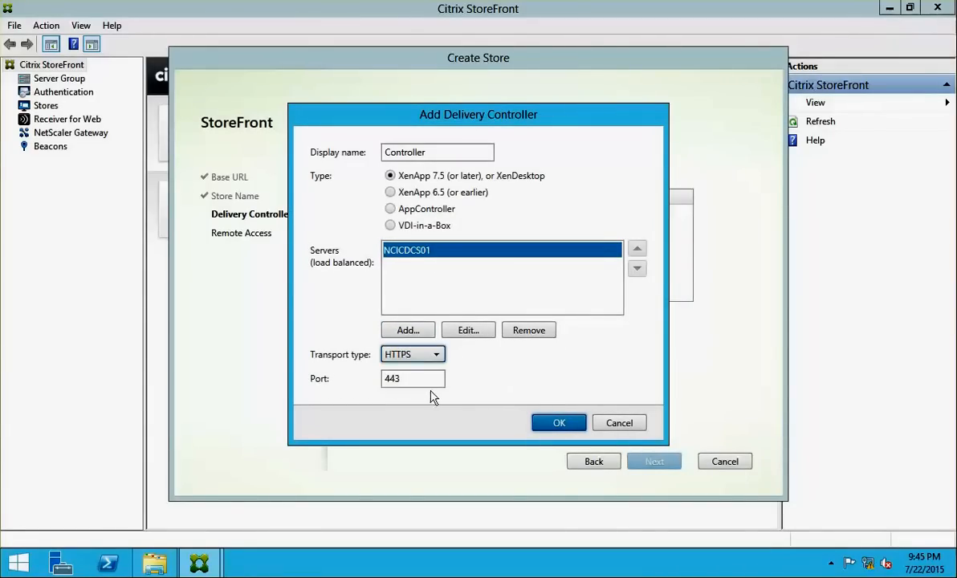
pyautogui.click(423, 362)
pyautogui.click(410, 370)
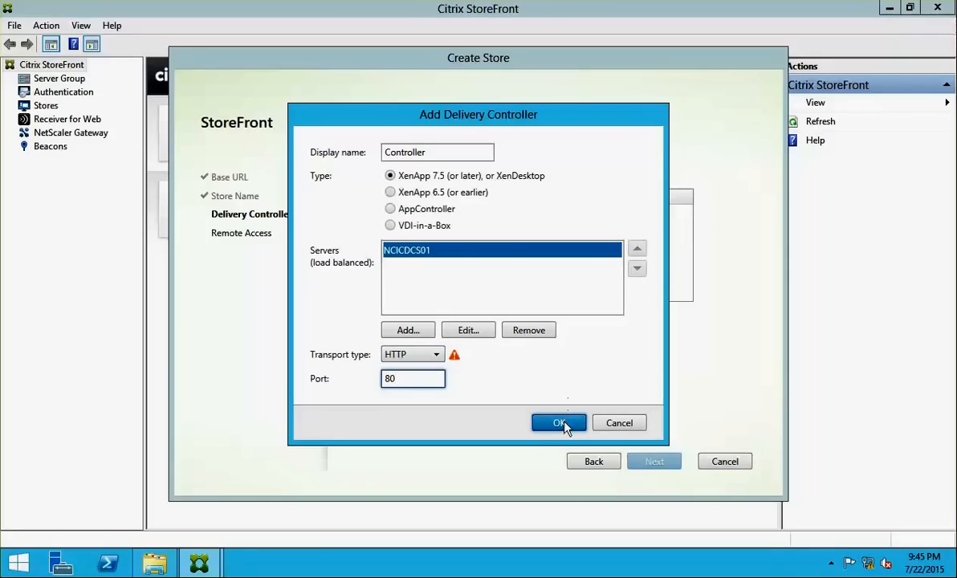
pyautogui.click(562, 423)
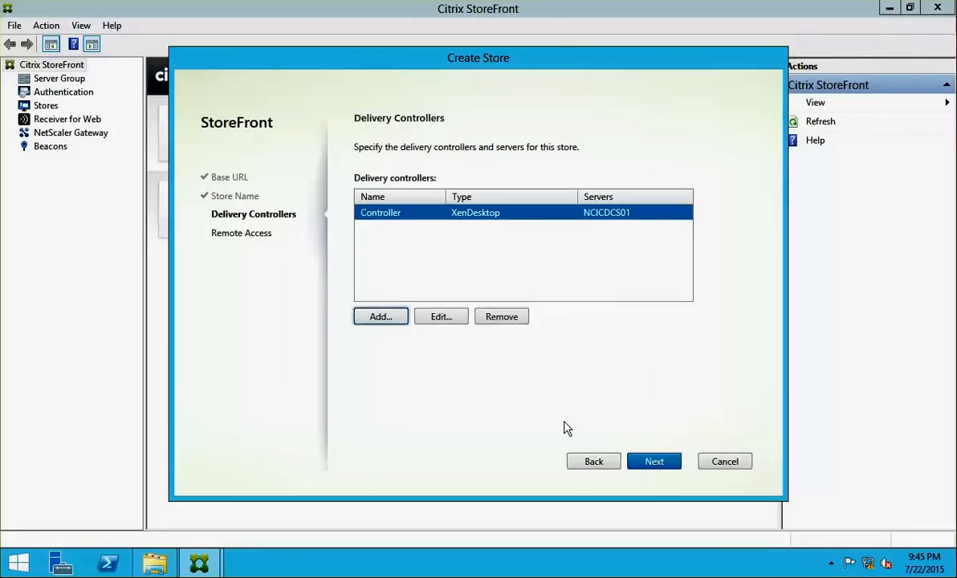
pyautogui.click(653, 463)
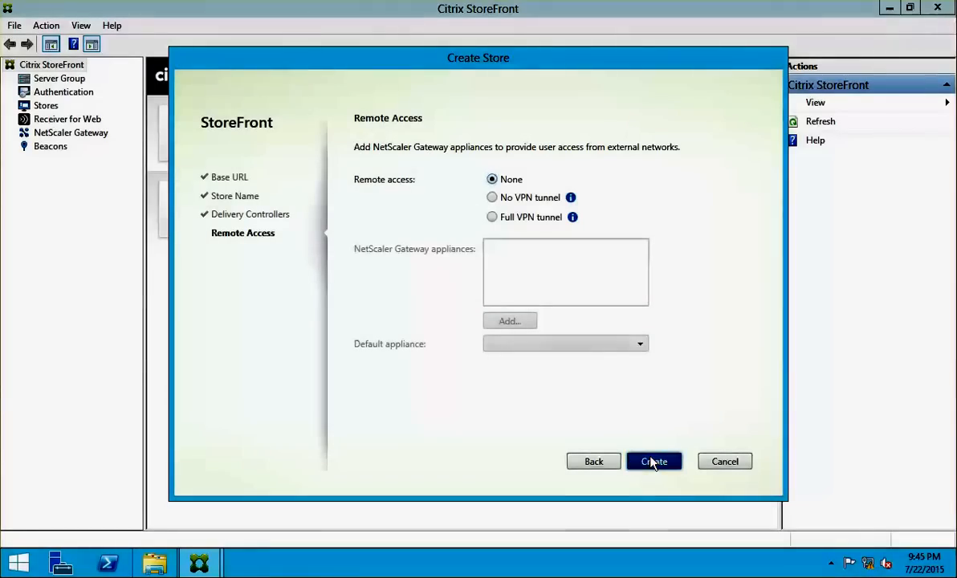
pyautogui.click(653, 462)
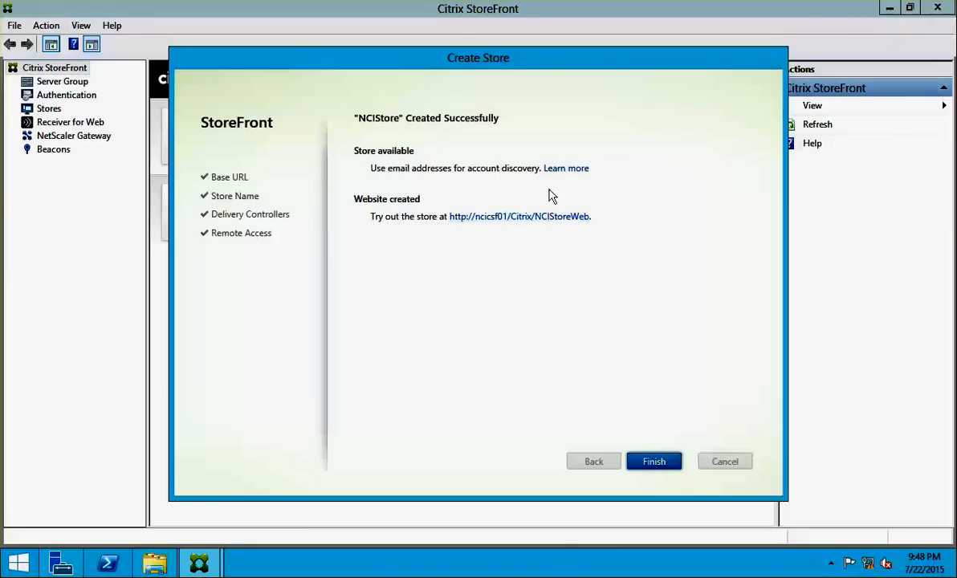
pyautogui.click(573, 217)
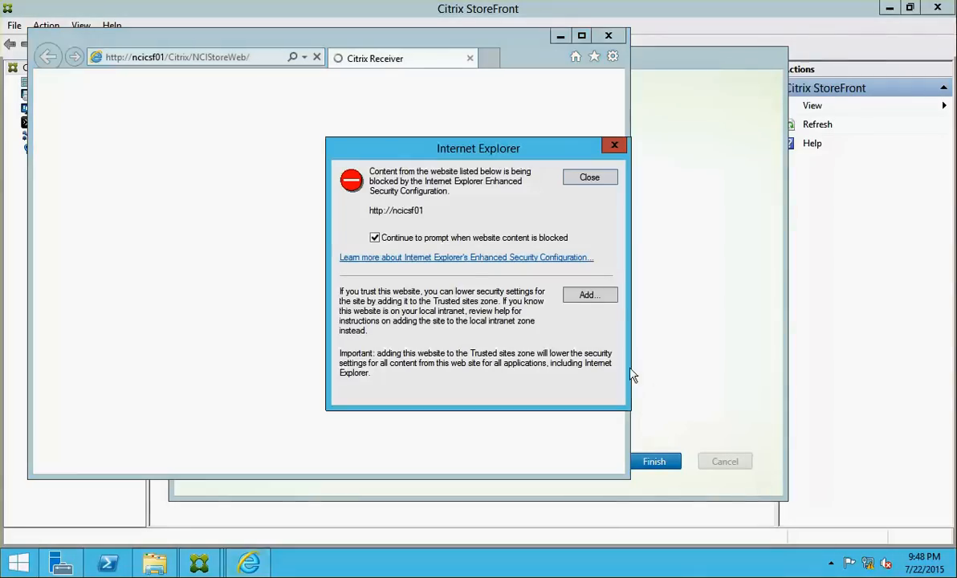
pyautogui.click(482, 238)
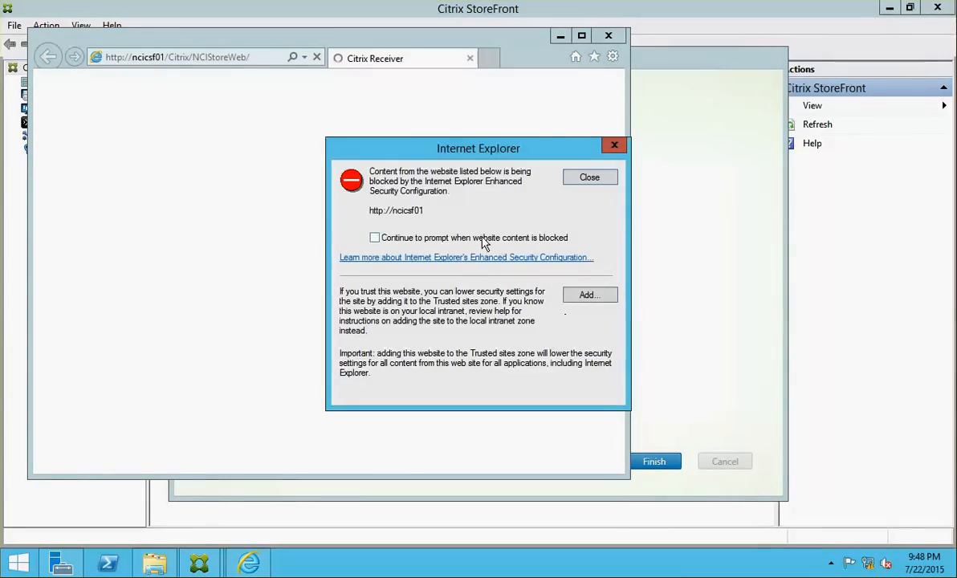
pyautogui.click(569, 296)
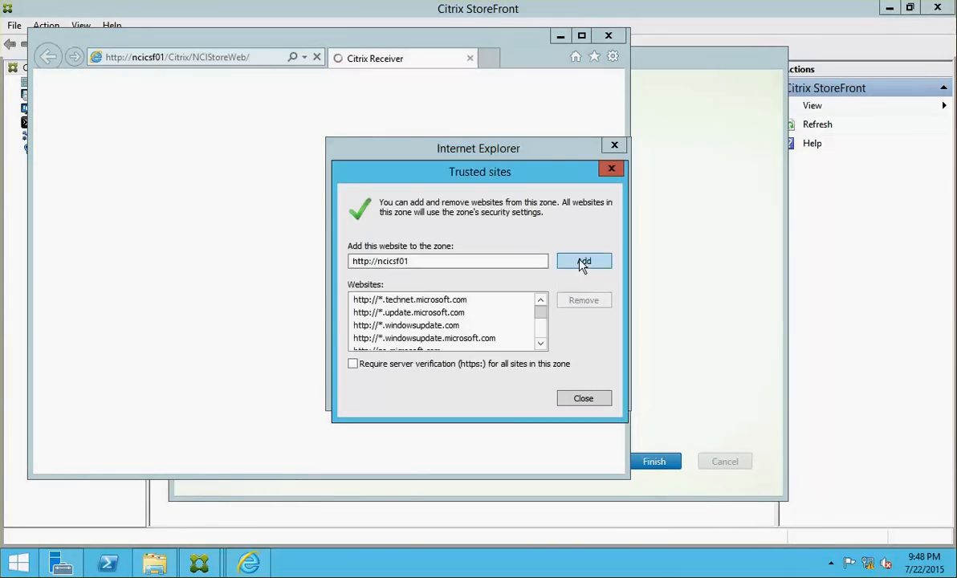
pyautogui.click(583, 265)
pyautogui.click(583, 398)
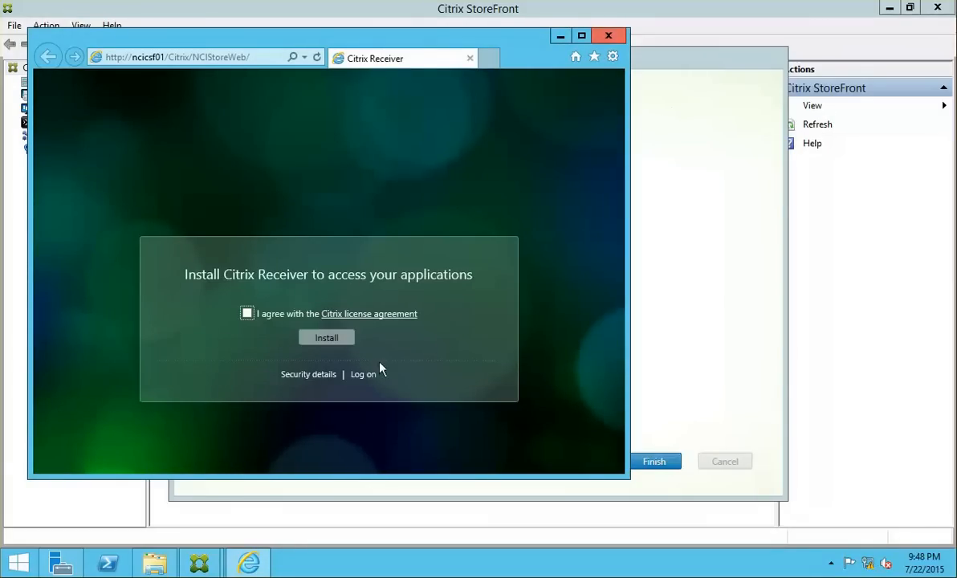
pyautogui.click(608, 37)
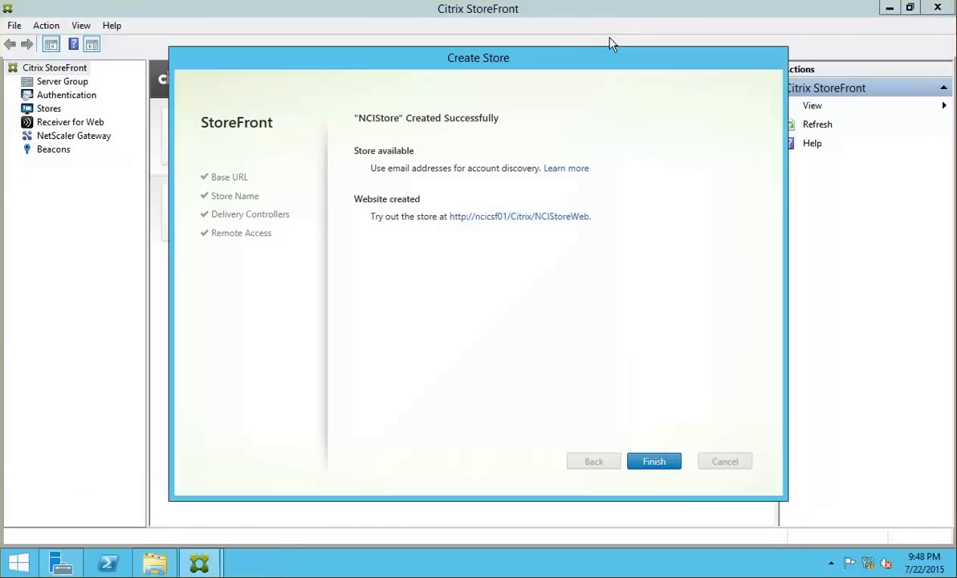
# Finish the NCIStore wizard and complete the XenApp installation on the second server
pyautogui.click(665, 464)
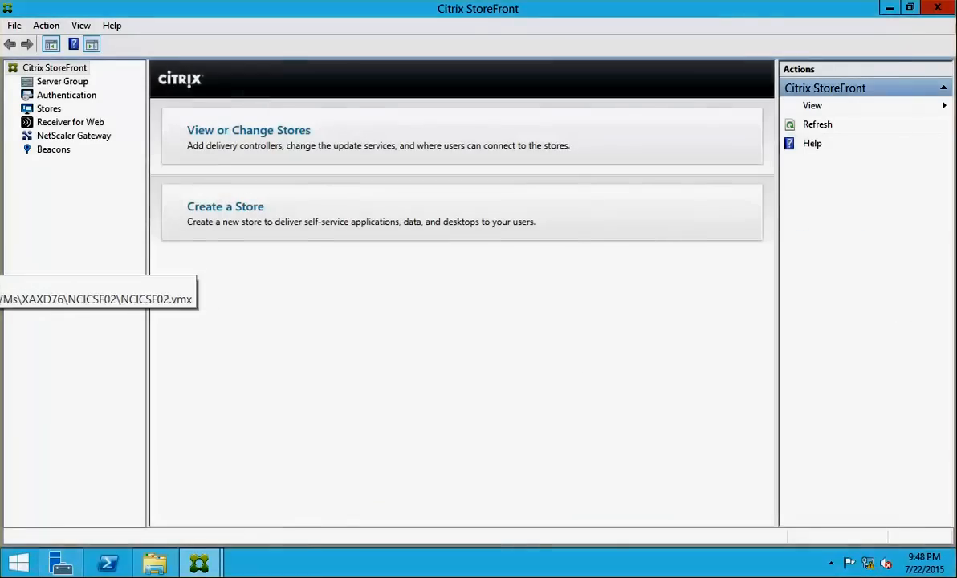
pyautogui.click(0, 265)
pyautogui.click(199, 565)
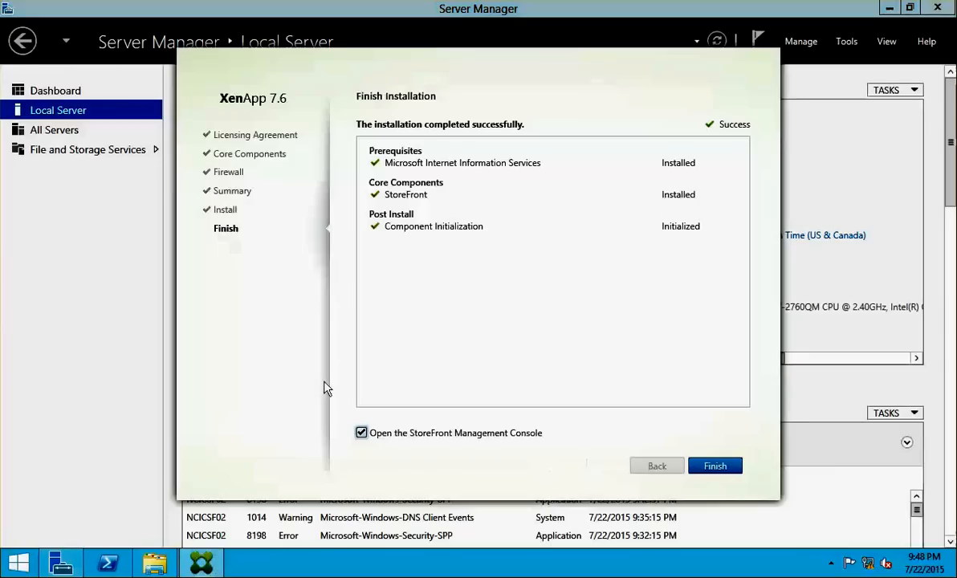
pyautogui.click(714, 466)
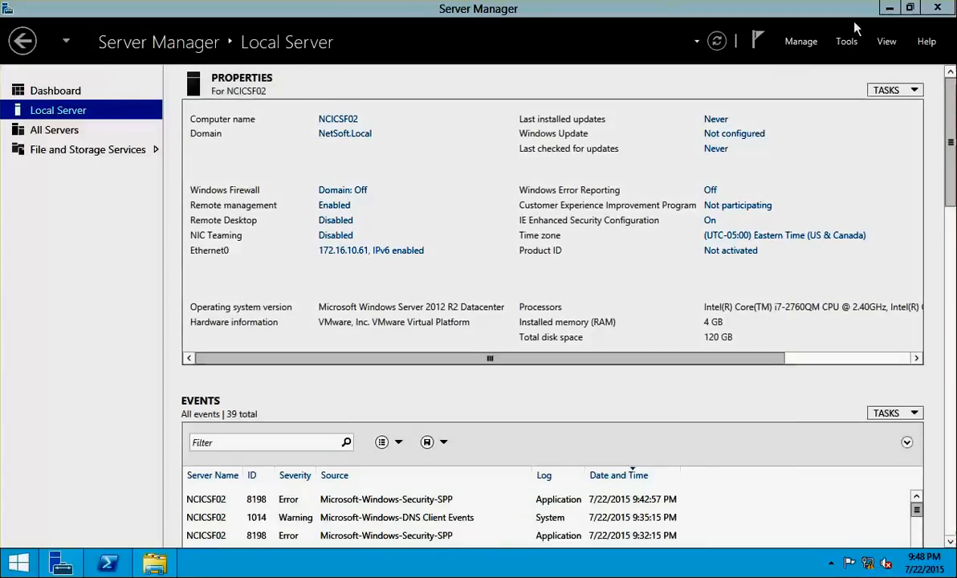
# Close the extra windows, maximize the StoreFront console, and choose Join existing server group
pyautogui.click(889, 8)
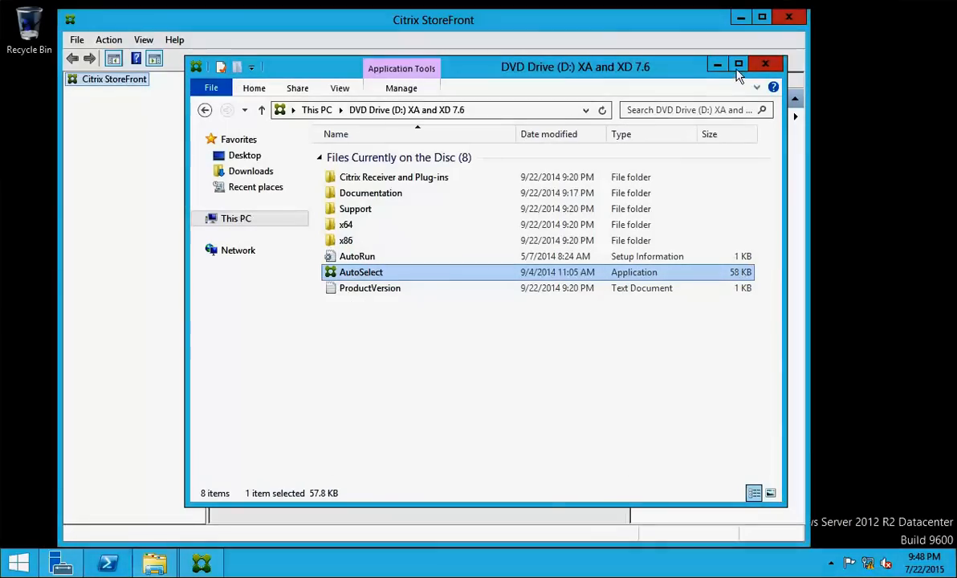
pyautogui.click(765, 65)
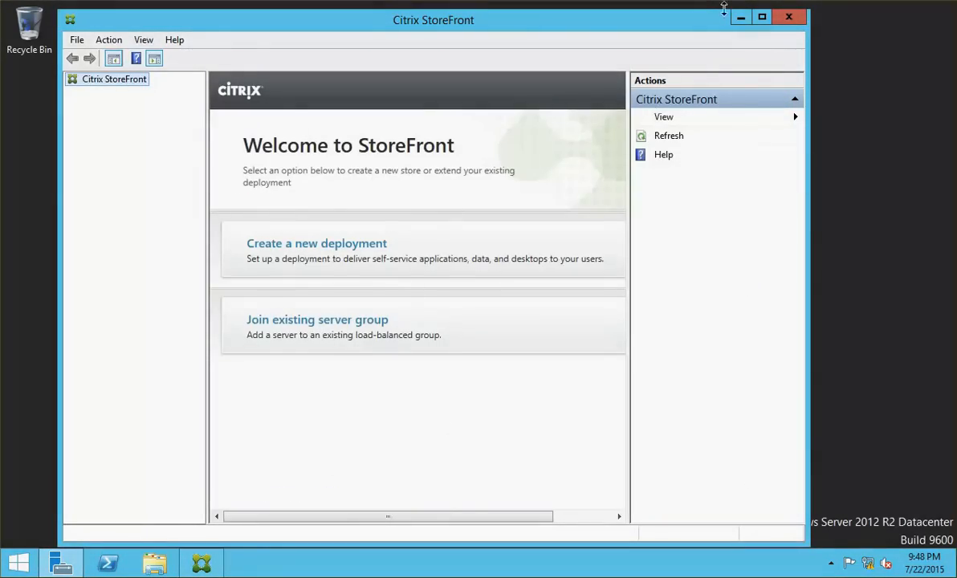
pyautogui.click(762, 16)
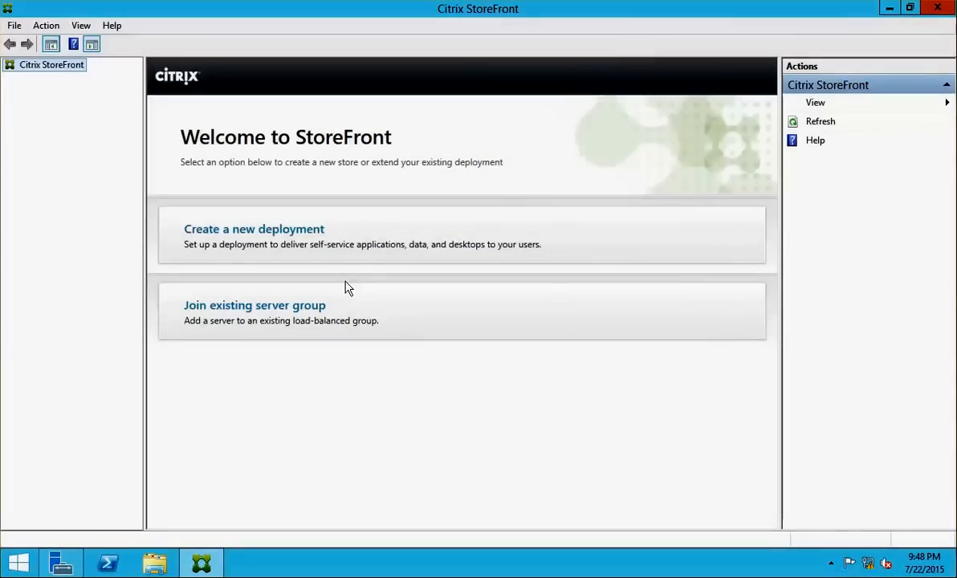
pyautogui.click(292, 313)
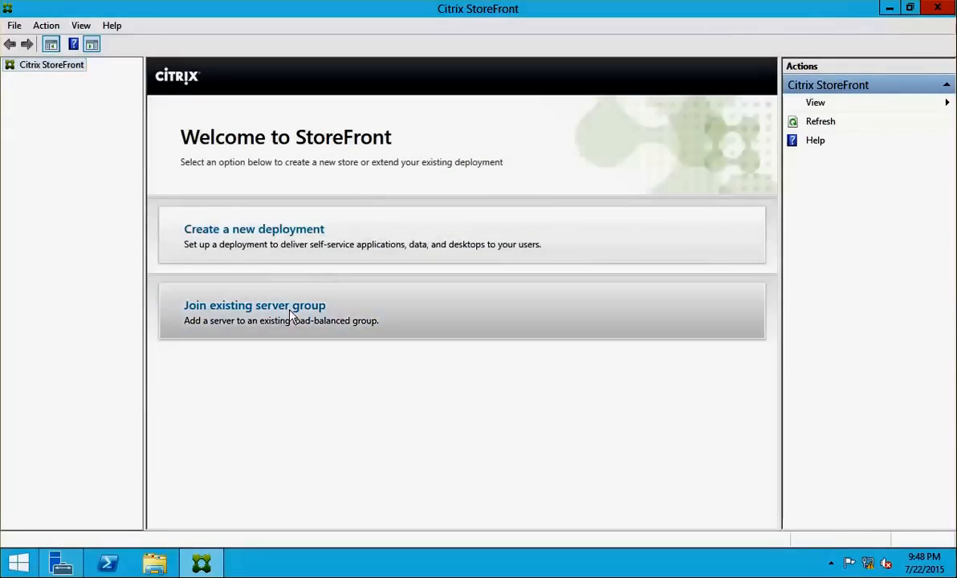
pyautogui.click(598, 366)
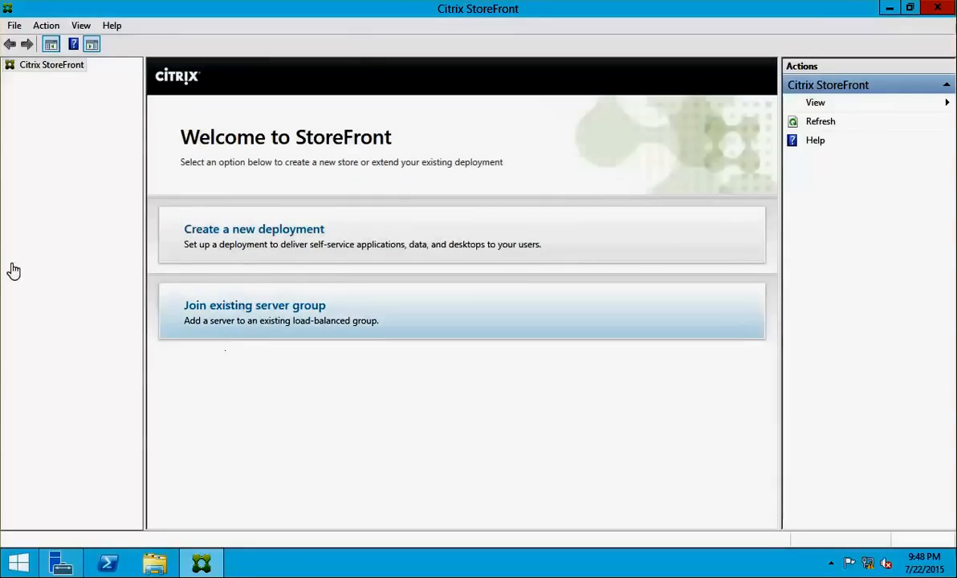
pyautogui.click(215, 317)
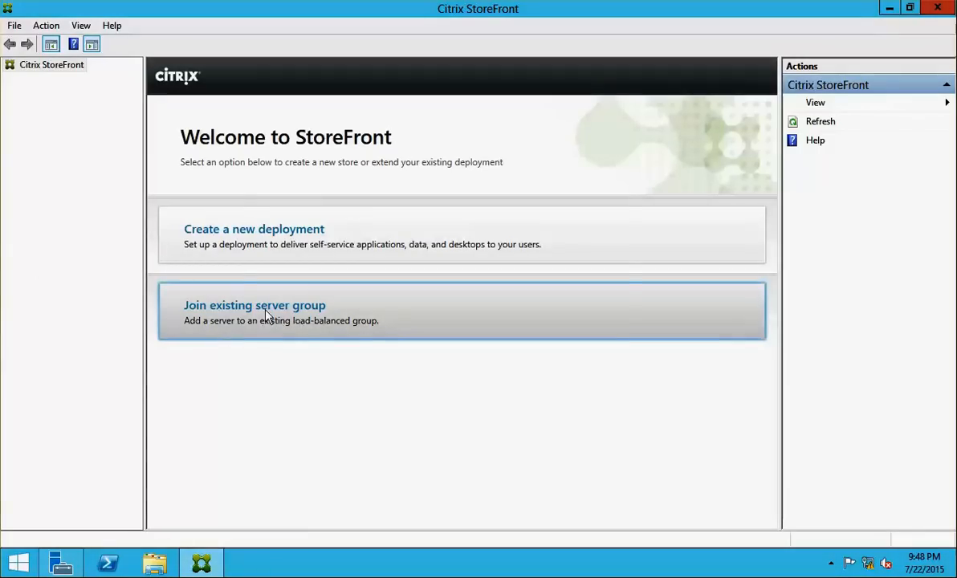
pyautogui.click(246, 288)
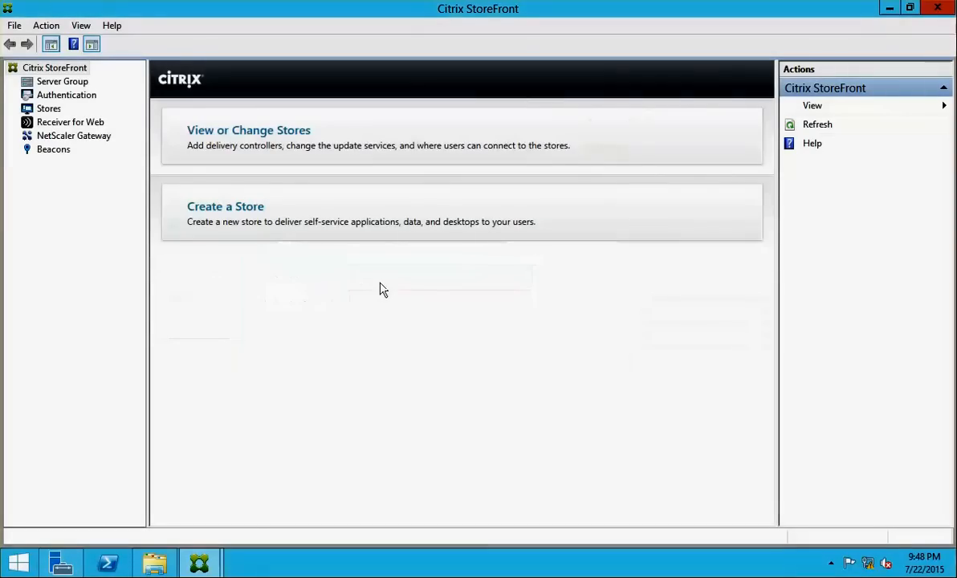
# On NCICSF01, add a server to the server group and copy the authorizing server name
pyautogui.click(79, 100)
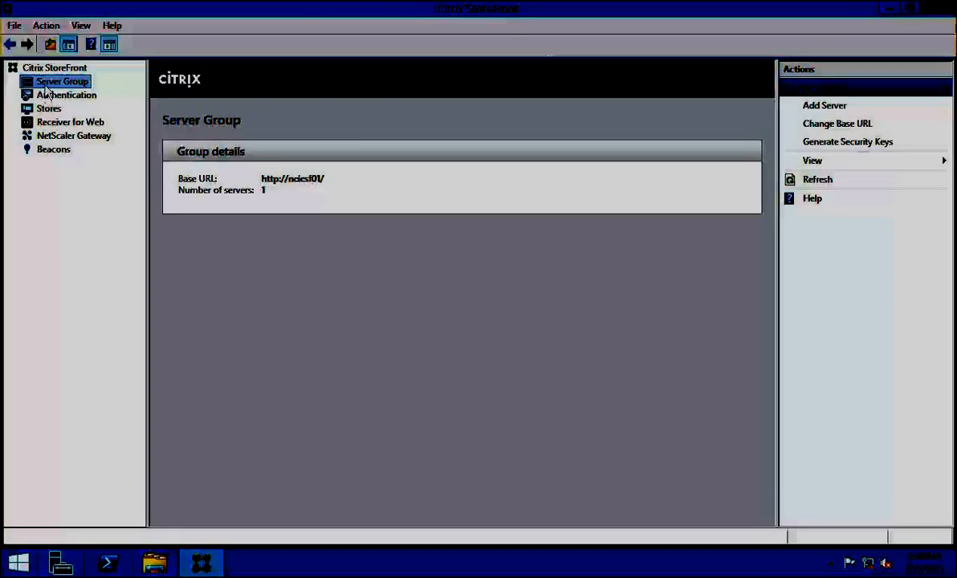
pyautogui.rightClick(46, 86)
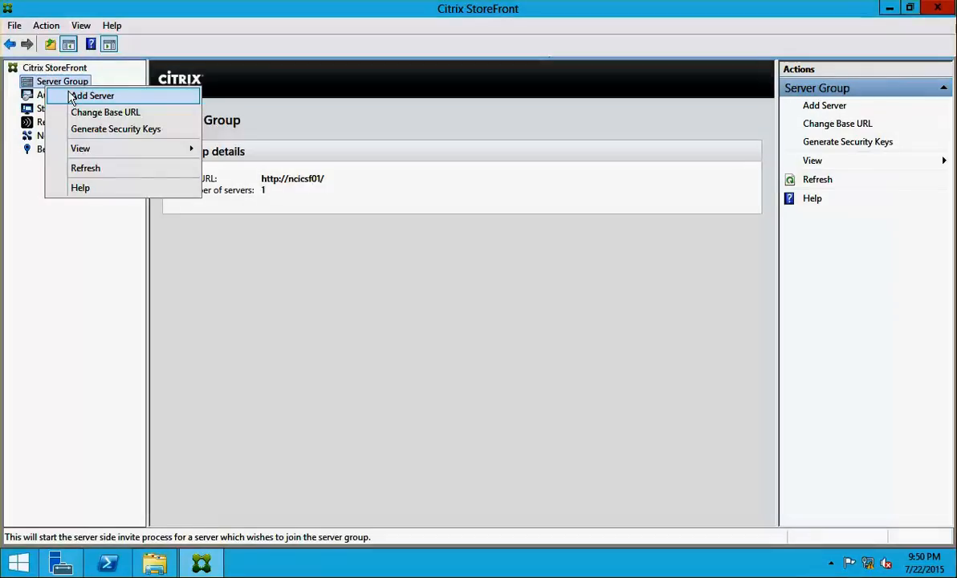
pyautogui.click(91, 96)
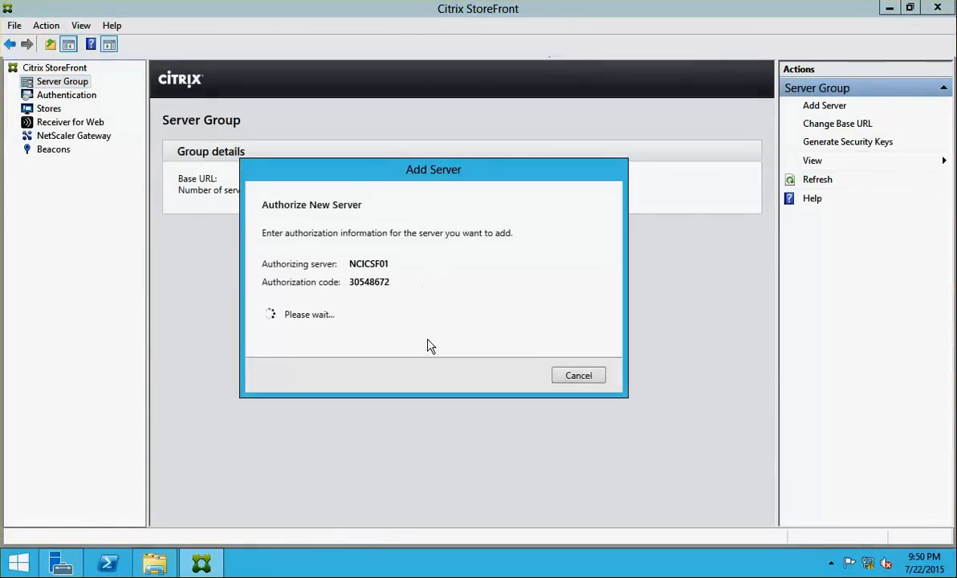
pyautogui.doubleClick(364, 265)
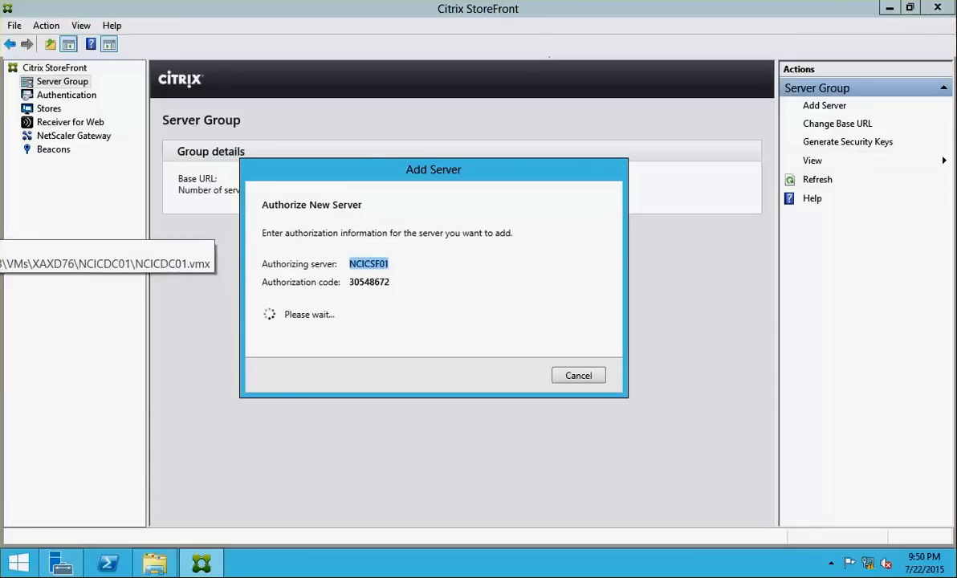
pyautogui.click(1, 261)
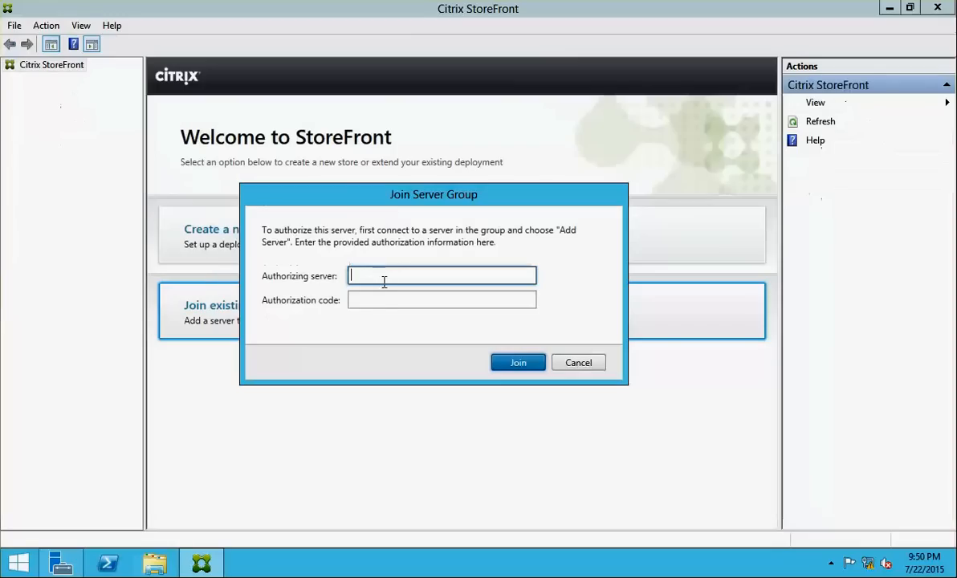
# Enter NCICSF01 and the copied authorization code on the second server and join the group
pyautogui.write('NCICSF01')
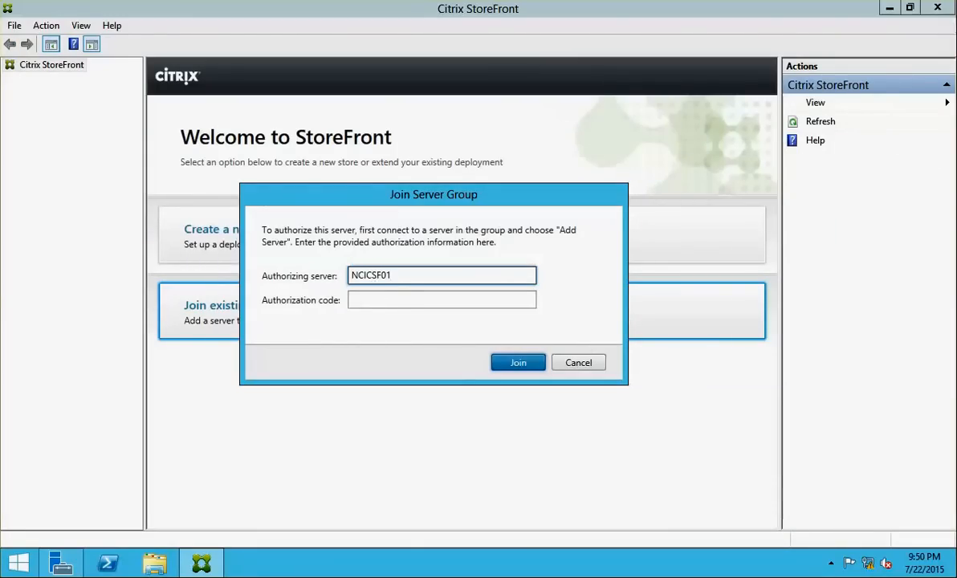
pyautogui.click(1, 265)
pyautogui.moveTo(350, 283); pyautogui.dragTo(383, 279)
pyautogui.hotkey('ctrl', 'c')
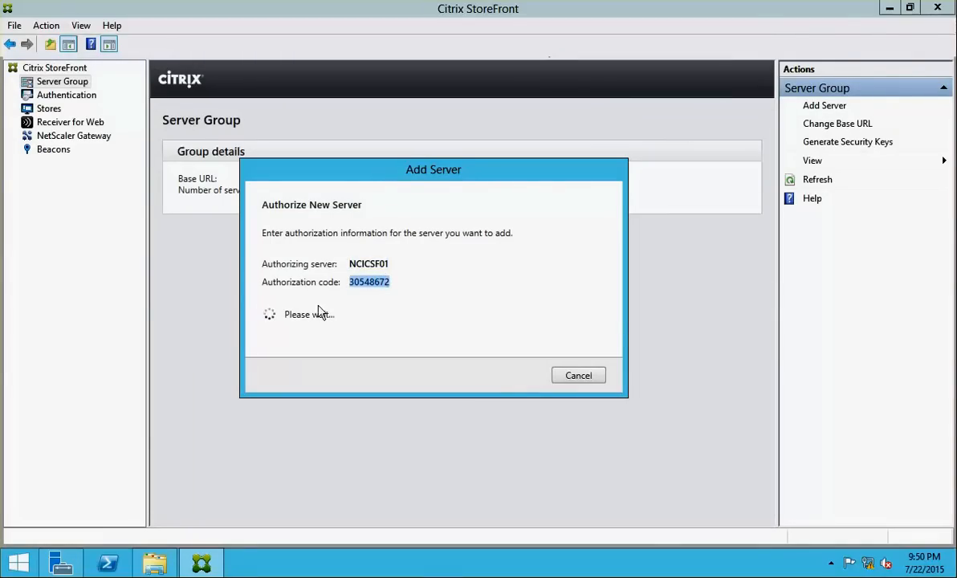
pyautogui.click(1, 265)
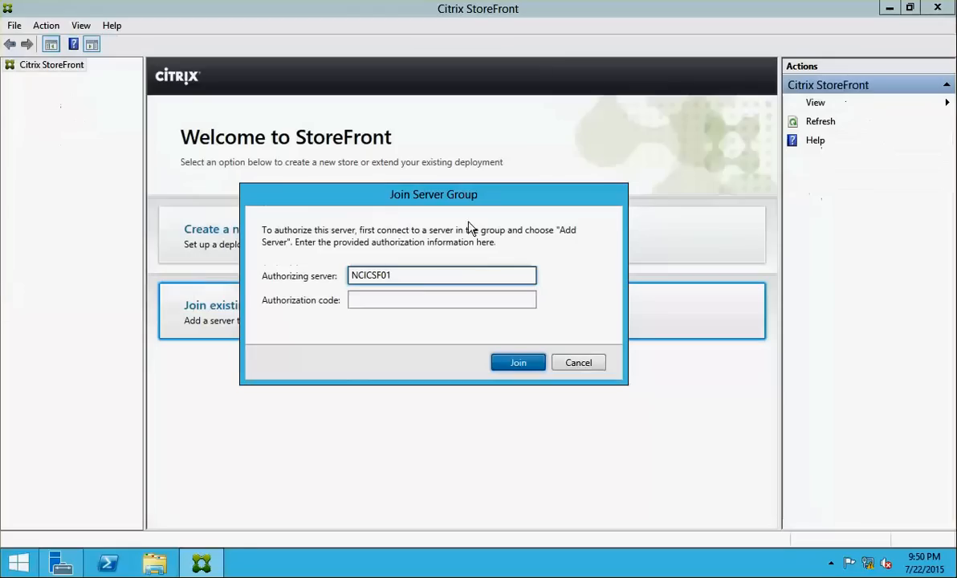
pyautogui.click(416, 301)
pyautogui.hotkey('ctrl', 'v')
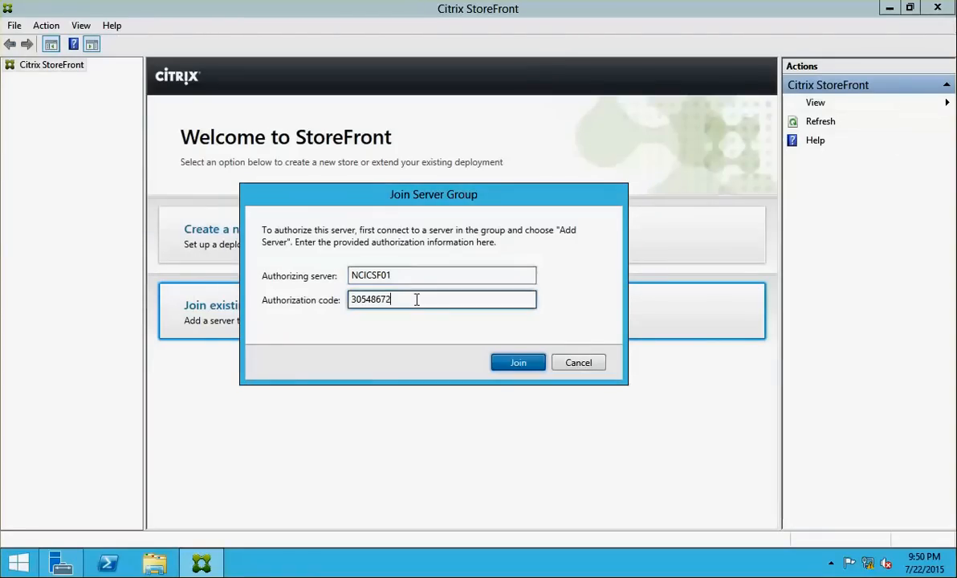
pyautogui.click(513, 363)
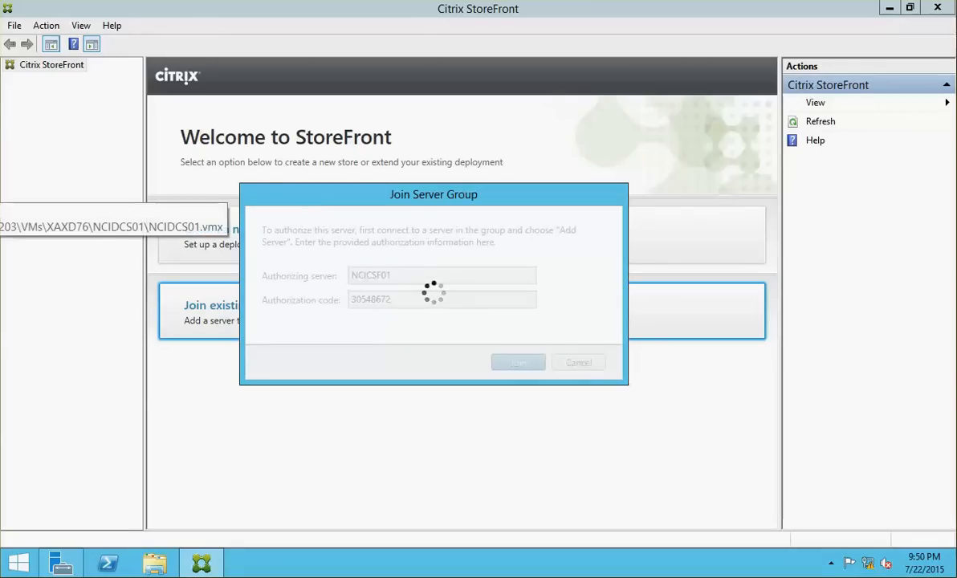
pyautogui.click(0, 189)
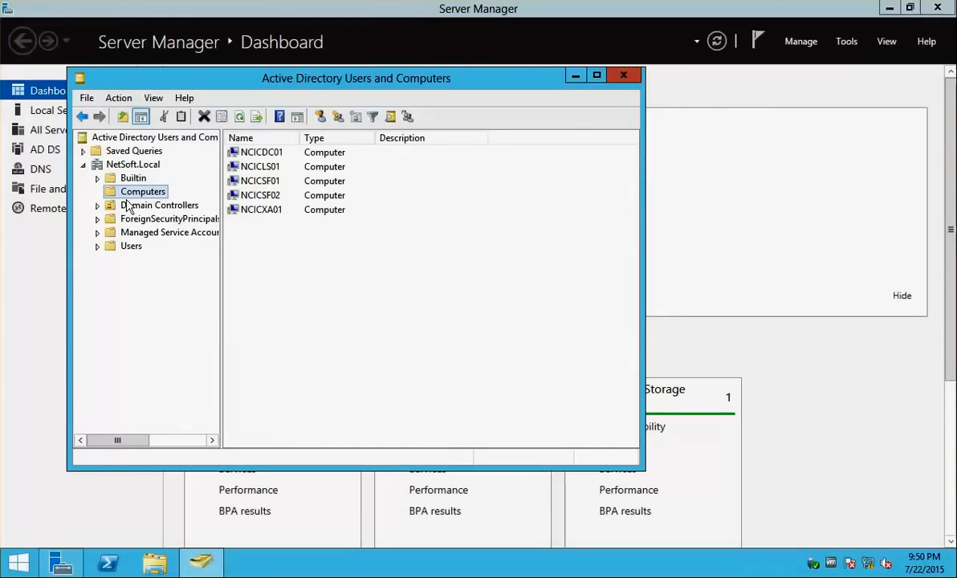
# Launch DNS Manager from Administrative Tools and locate the Reverse Lookup Zones folder
pyautogui.click(846, 41)
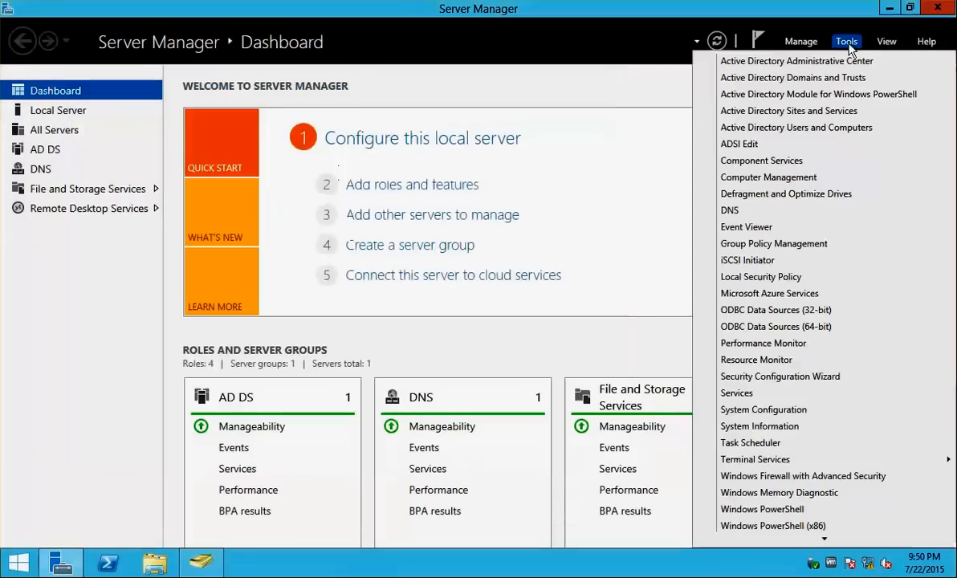
pyautogui.click(762, 213)
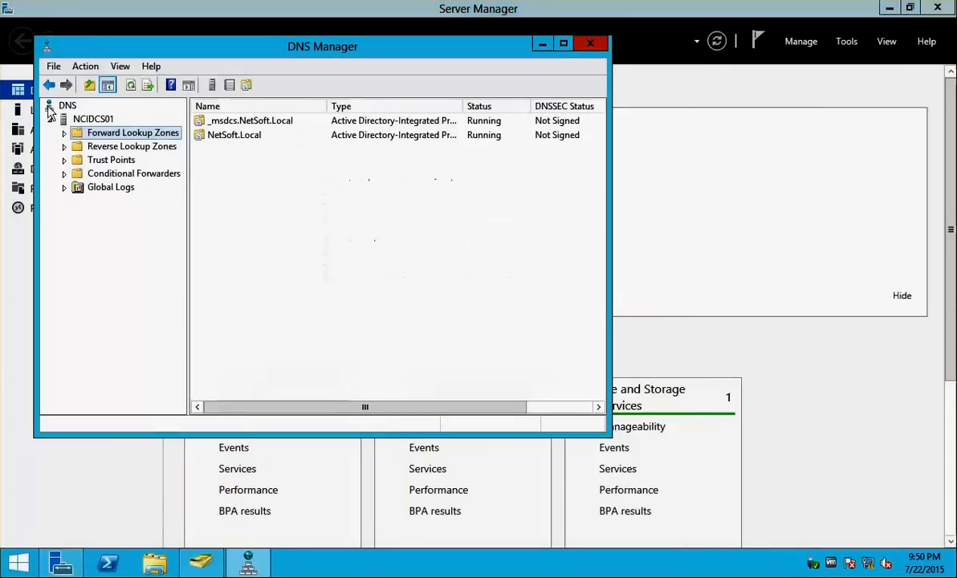
pyautogui.click(64, 133)
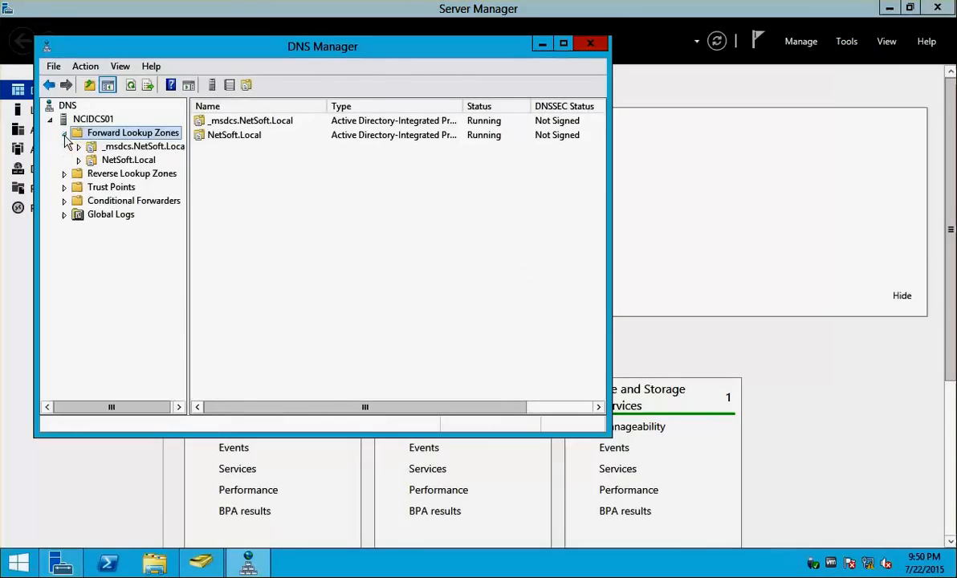
pyautogui.click(137, 173)
pyautogui.rightClick(147, 176)
pyautogui.click(189, 185)
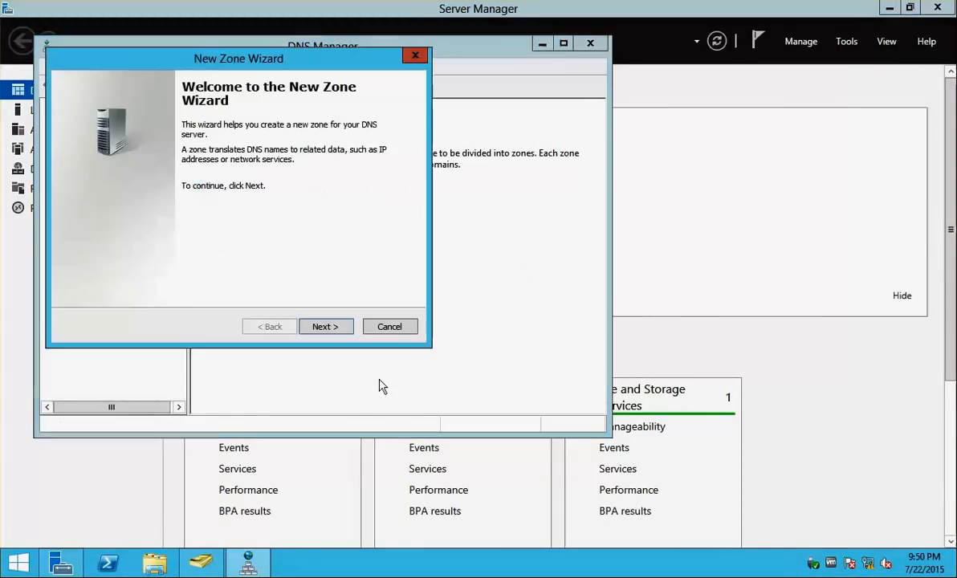
pyautogui.click(415, 55)
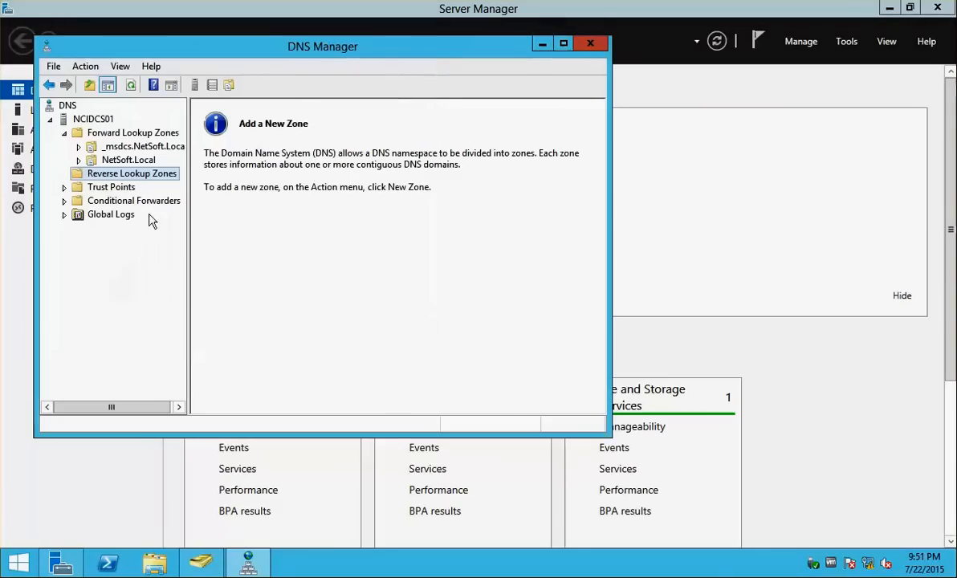
# Create an IPv4 reverse lookup zone with network ID 172.16.10 (10.16.172.in-addr.arpa)
pyautogui.rightClick(127, 175)
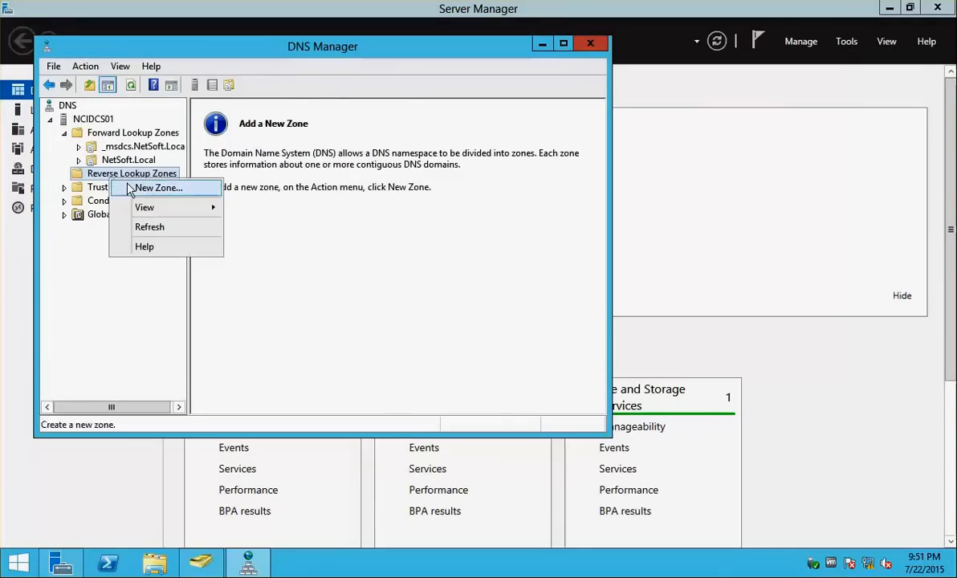
pyautogui.click(137, 189)
pyautogui.click(330, 328)
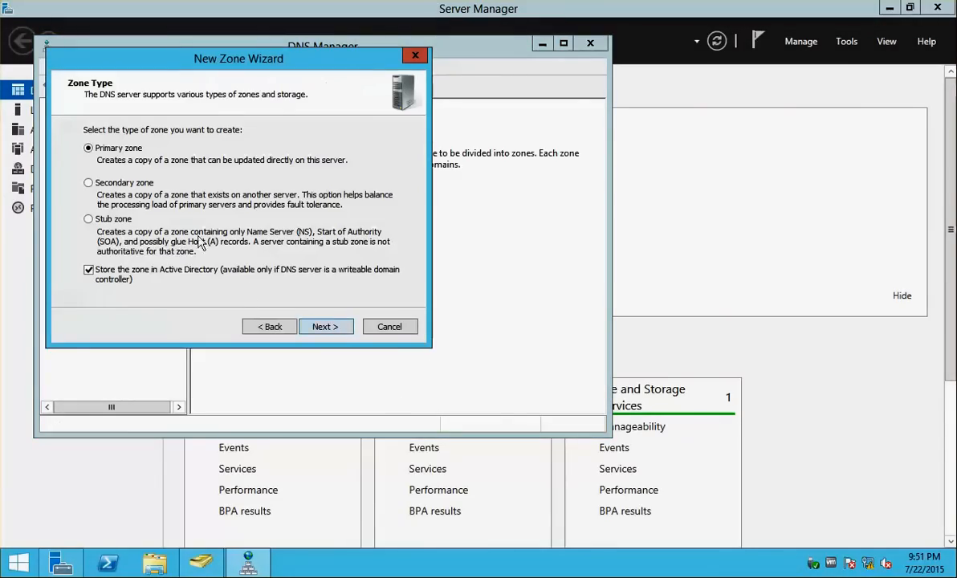
pyautogui.click(337, 333)
pyautogui.click(336, 331)
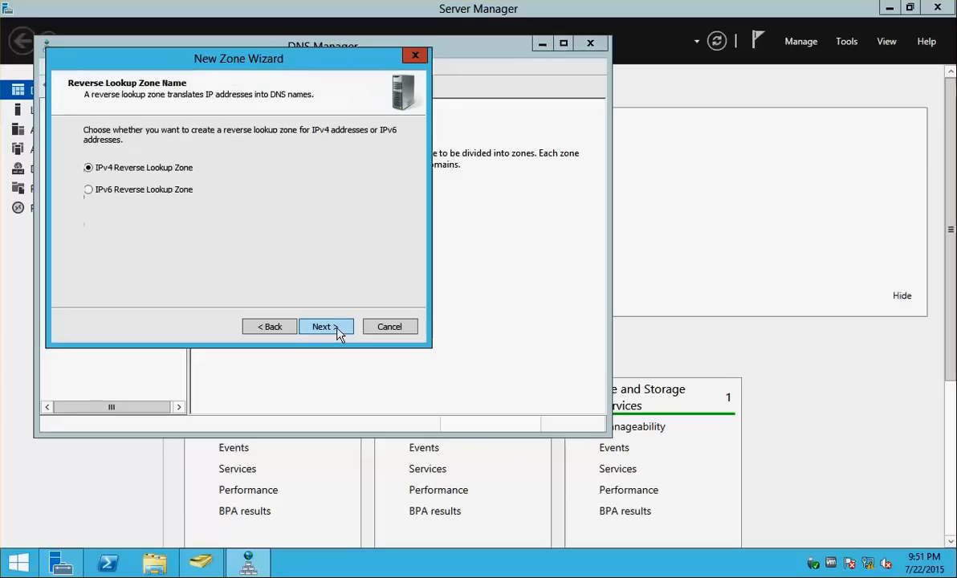
pyautogui.click(336, 330)
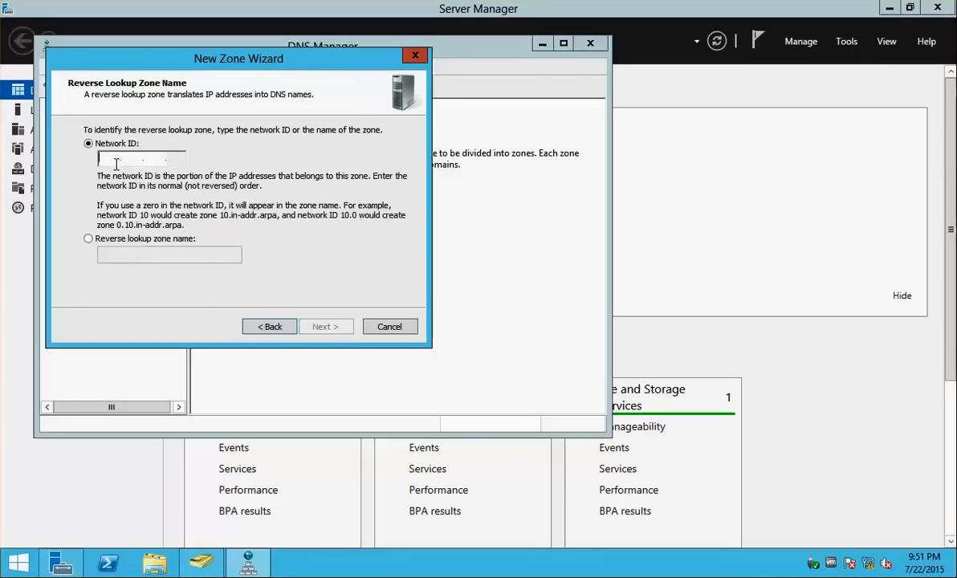
pyautogui.write('172.16.')
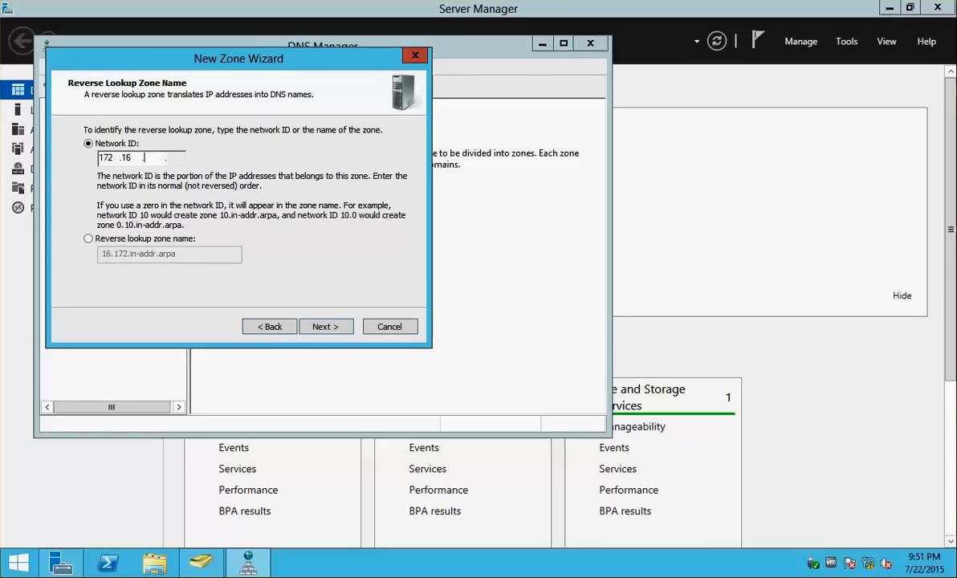
pyautogui.write('10')
pyautogui.click(326, 327)
pyautogui.click(327, 329)
pyautogui.click(326, 328)
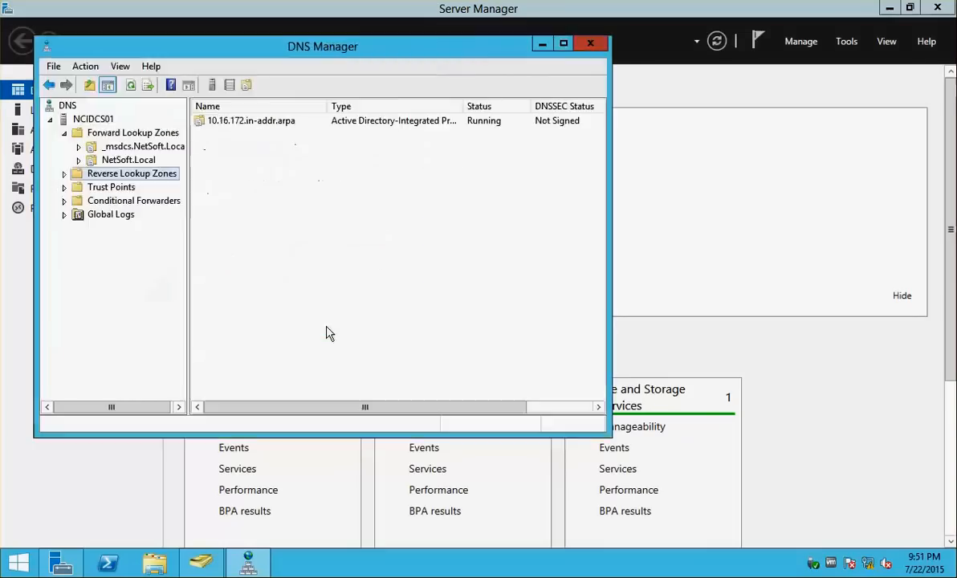
# Browse the NetSoft.Local zone's records and its ForestDnsZones subfolder
pyautogui.click(130, 161)
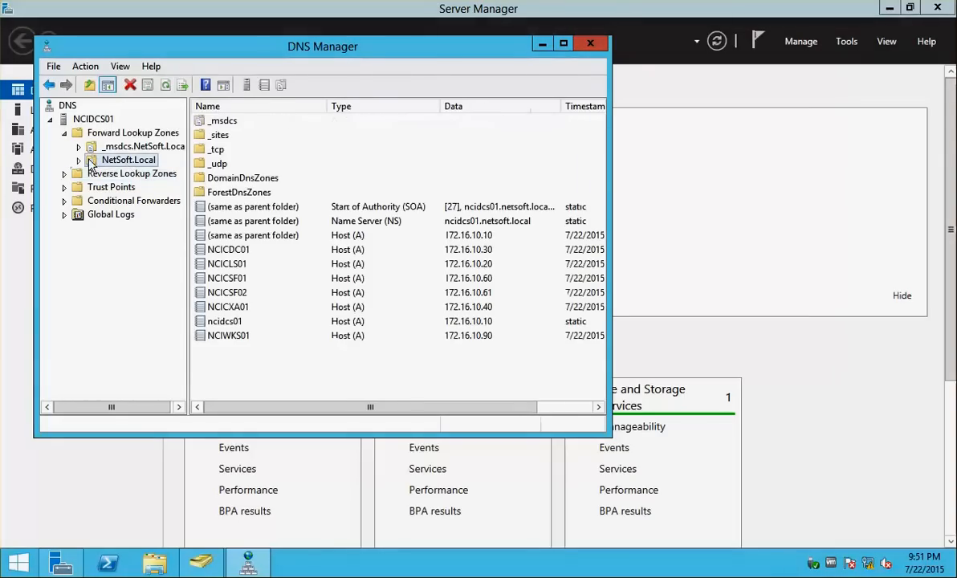
pyautogui.click(79, 160)
pyautogui.click(159, 242)
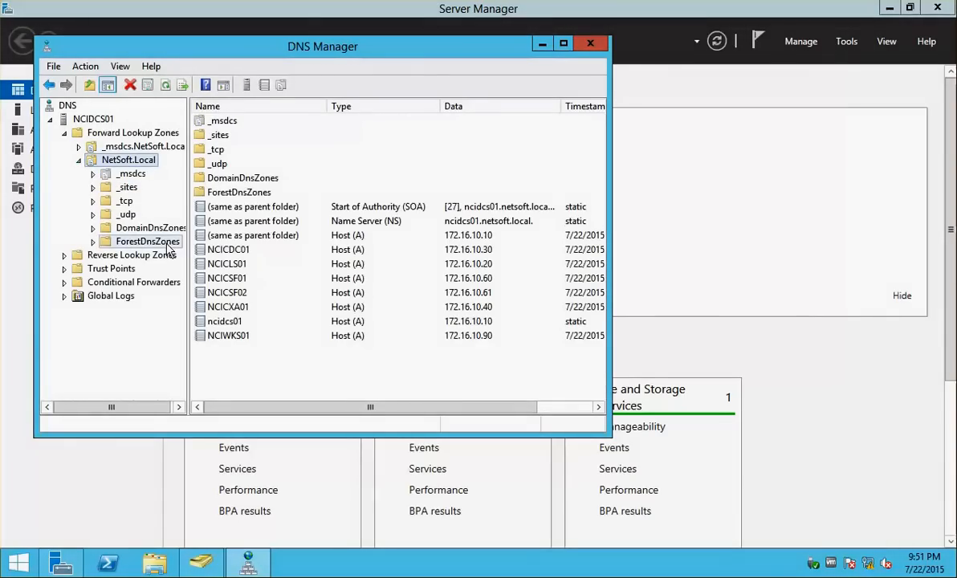
pyautogui.click(132, 163)
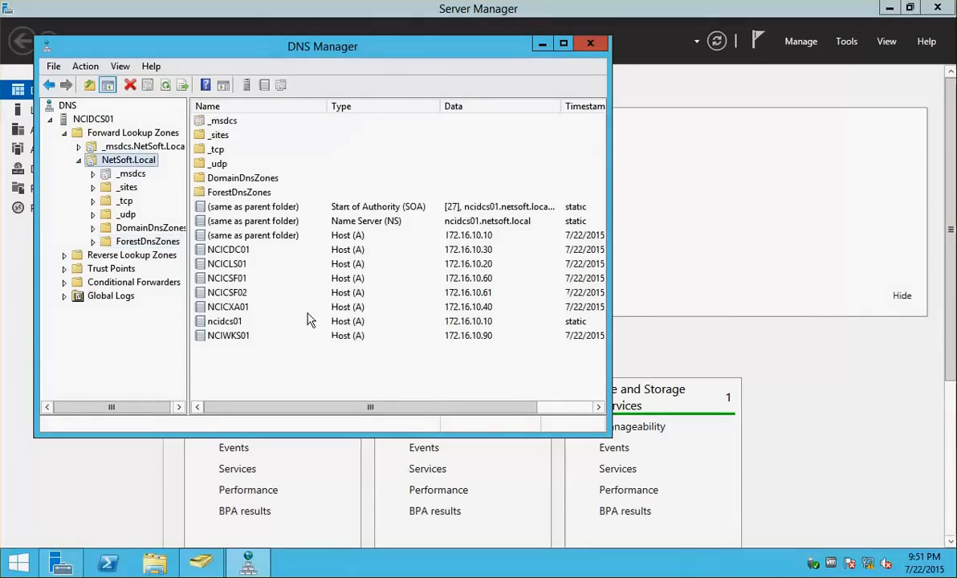
pyautogui.click(249, 376)
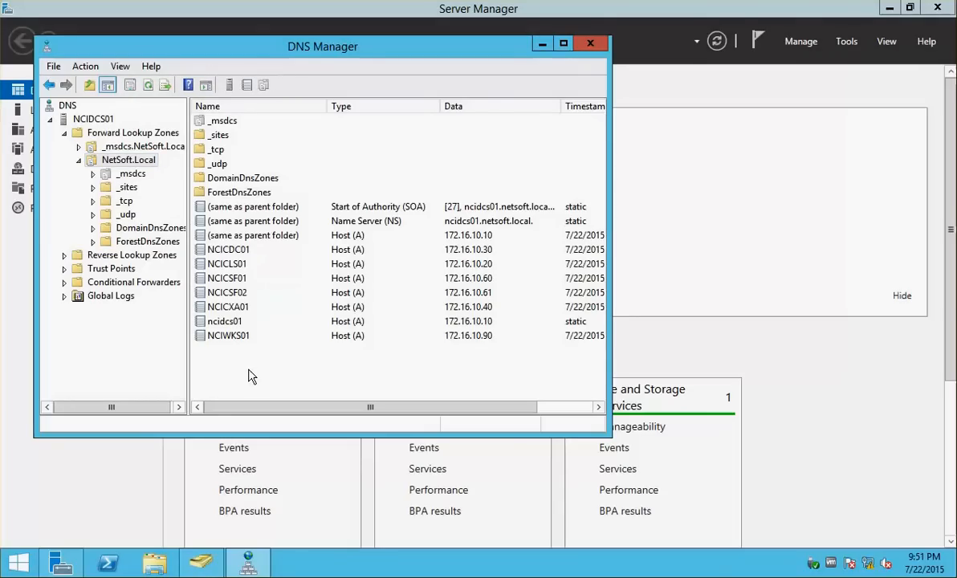
# Add host record mystore for 172.16.10.60 with a PTR record and authenticated-user updates
pyautogui.rightClick(249, 377)
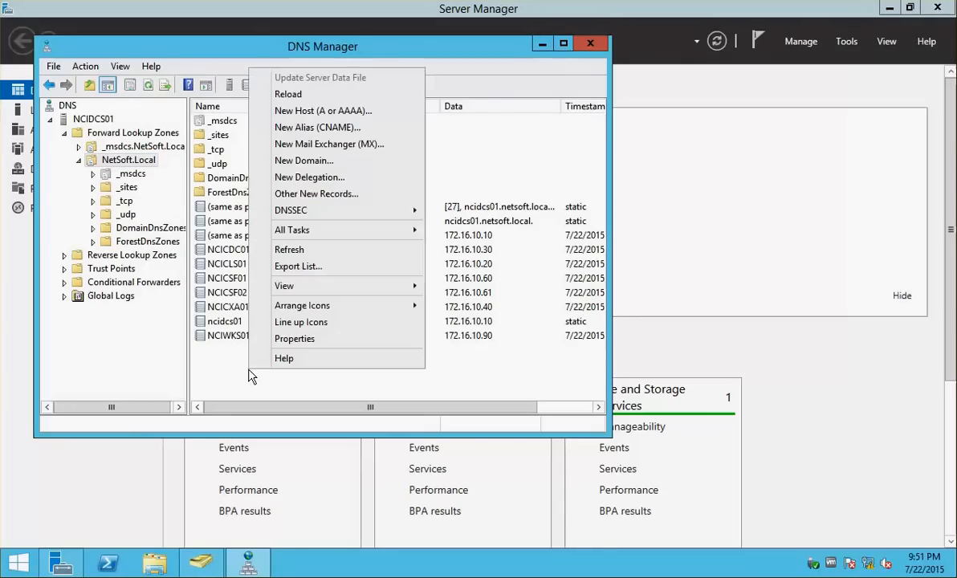
pyautogui.click(337, 107)
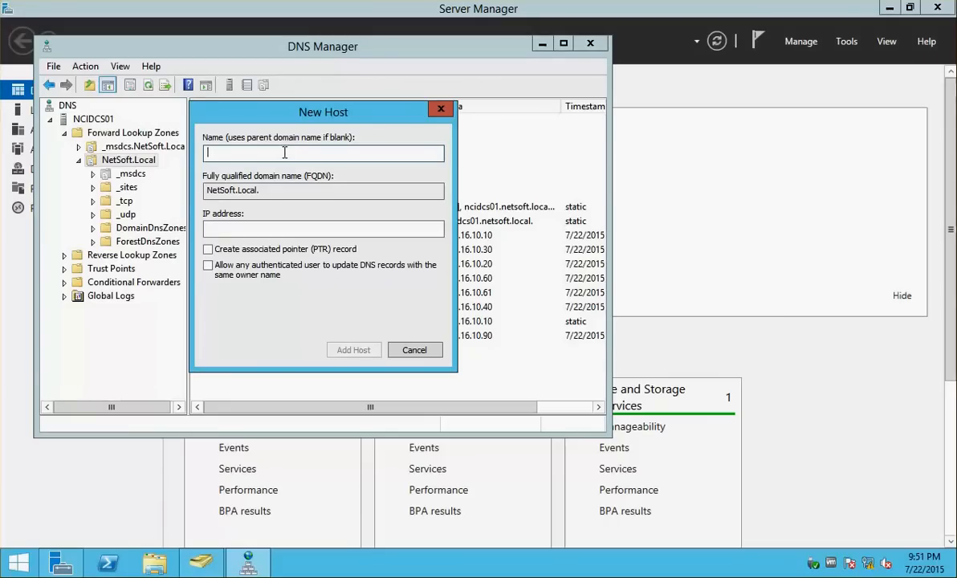
pyautogui.write('mystore')
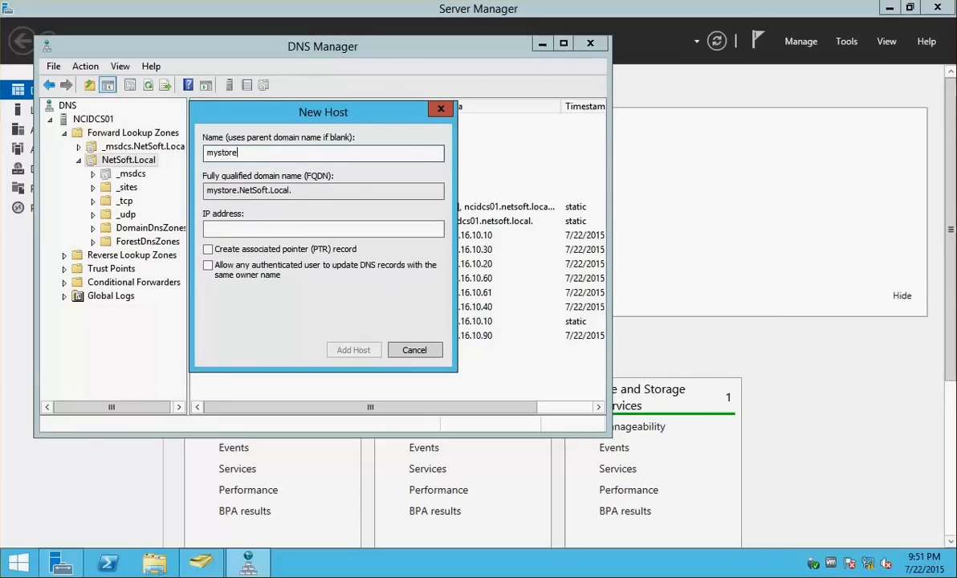
pyautogui.click(245, 229)
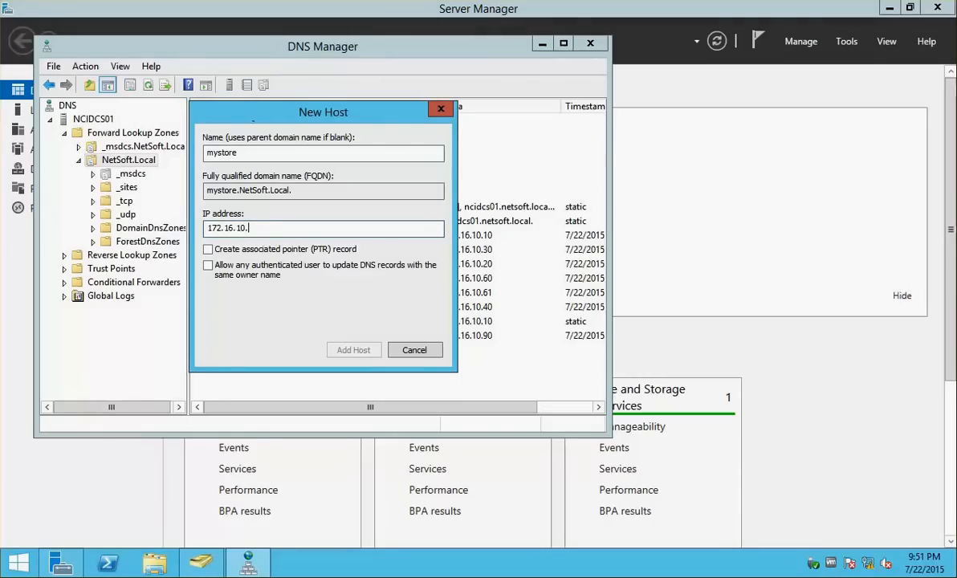
pyautogui.moveTo(222, 110); pyautogui.dragTo(658, 114)
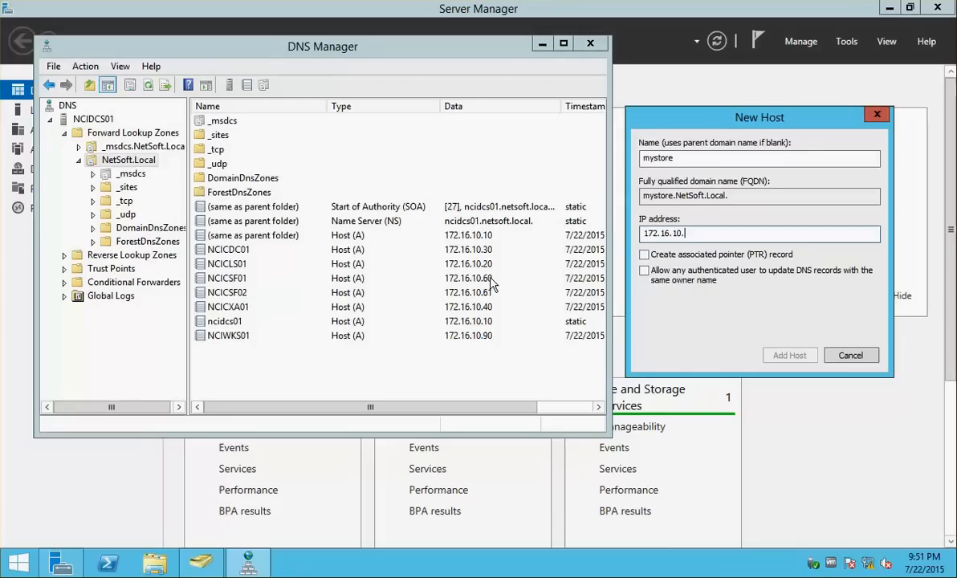
pyautogui.write('60')
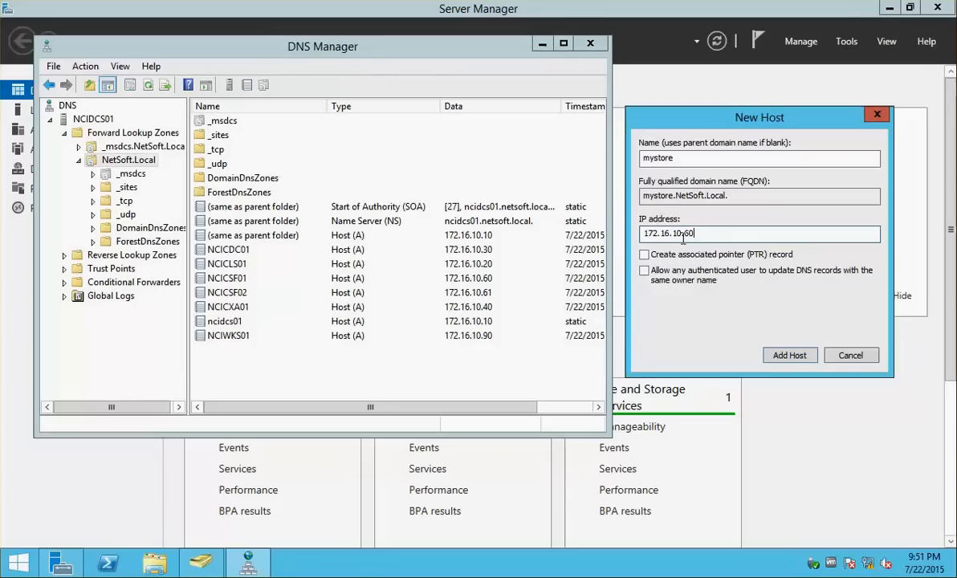
pyautogui.click(644, 255)
pyautogui.click(645, 270)
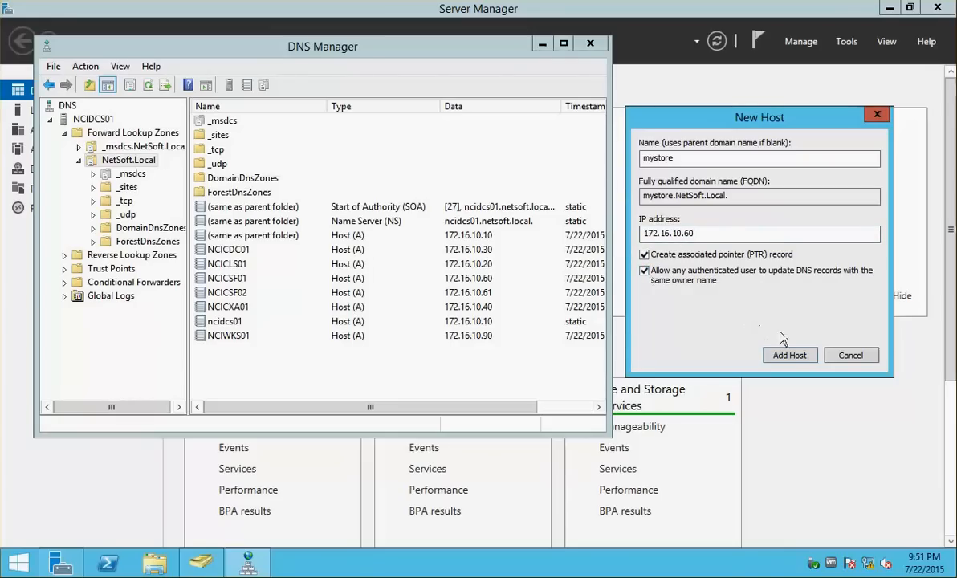
pyautogui.click(785, 359)
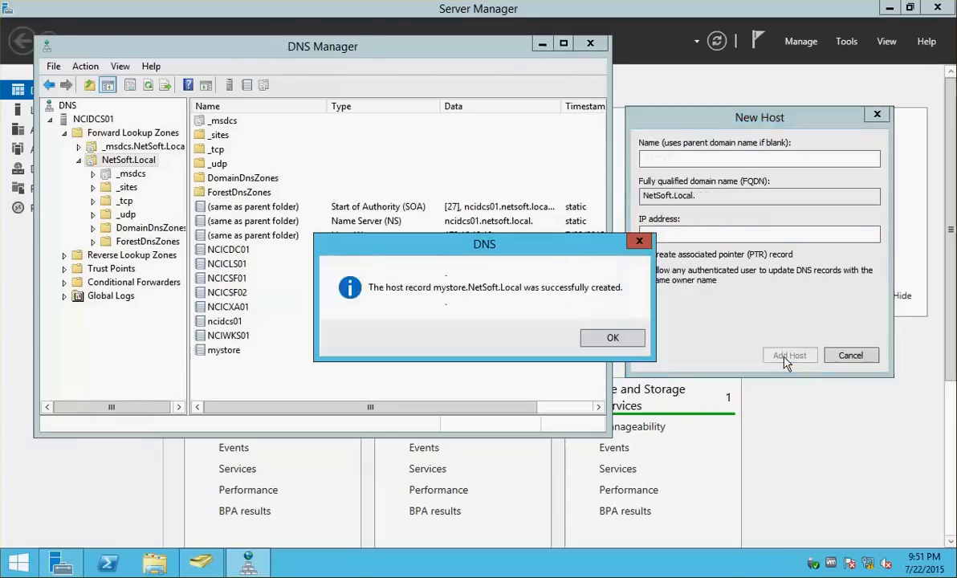
pyautogui.click(596, 339)
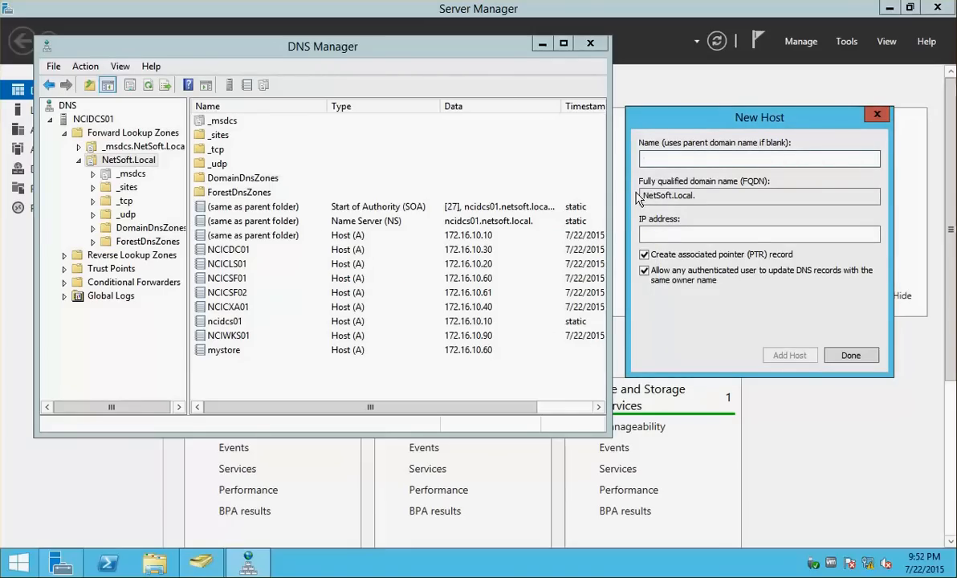
# Add a second mystore host record for 172.16.10.61
pyautogui.write('mystore')
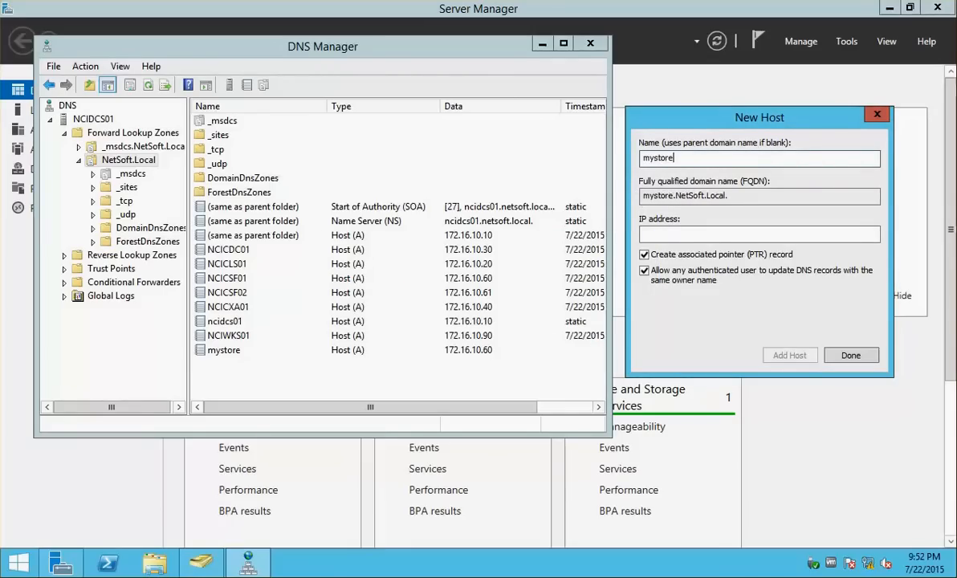
pyautogui.click(672, 234)
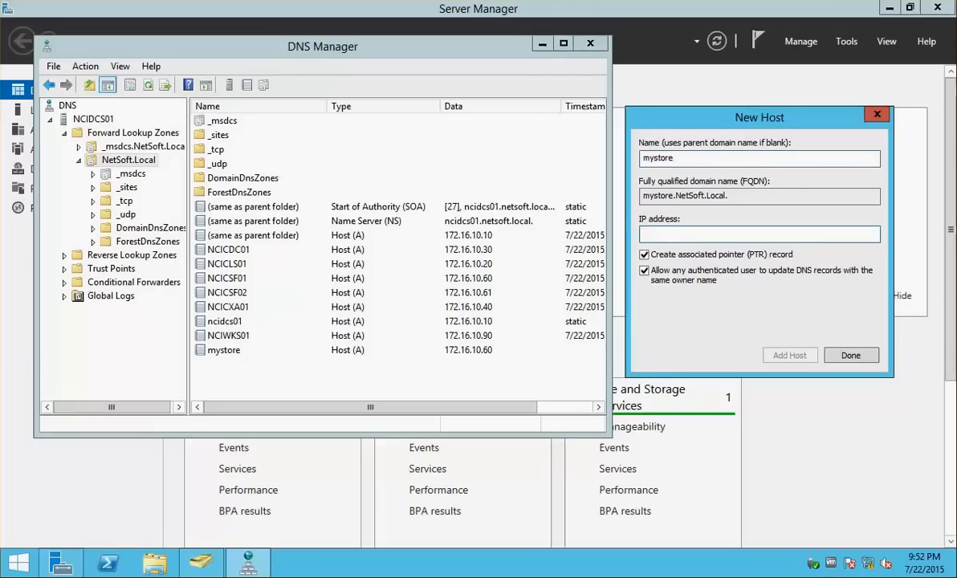
pyautogui.write('172.16.10.61')
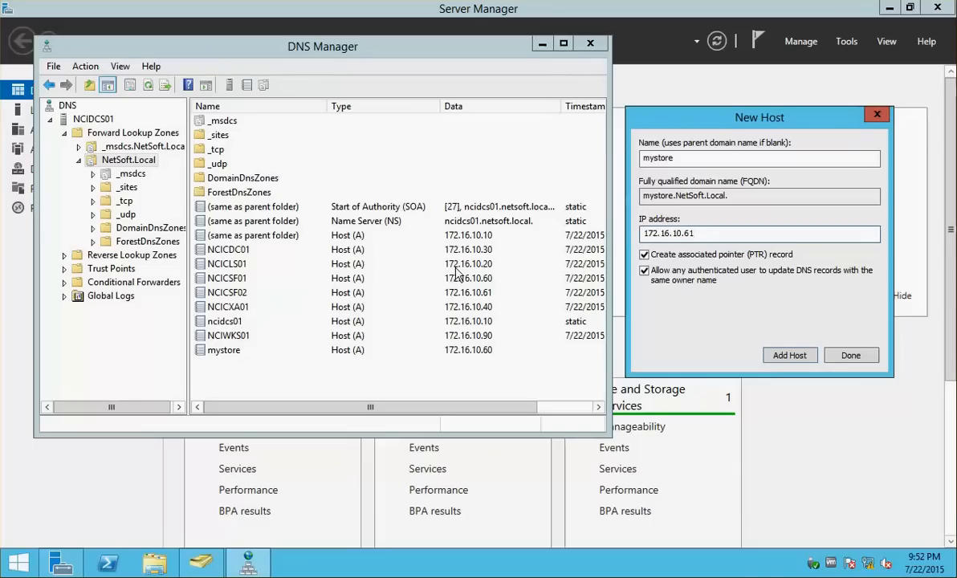
pyautogui.click(791, 356)
pyautogui.click(612, 338)
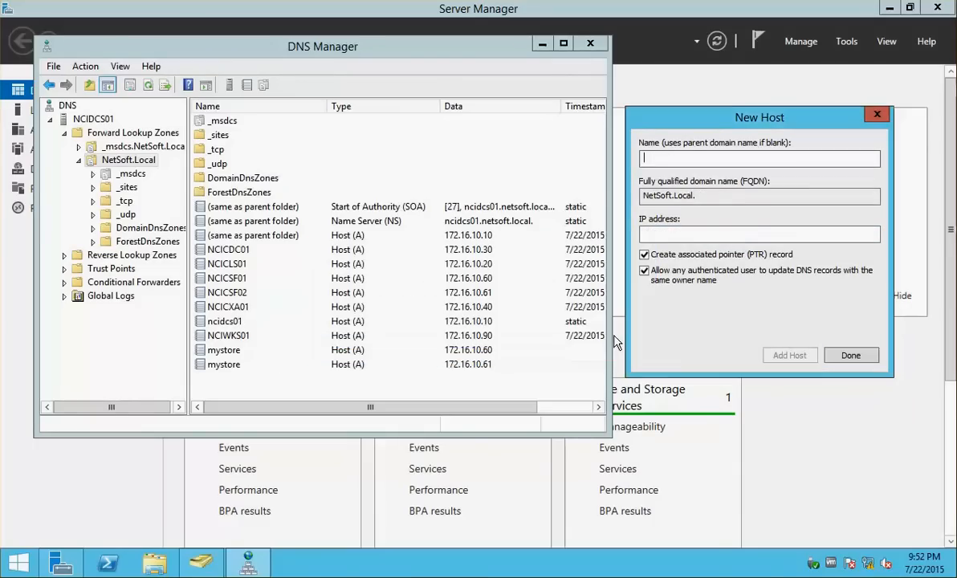
pyautogui.click(856, 356)
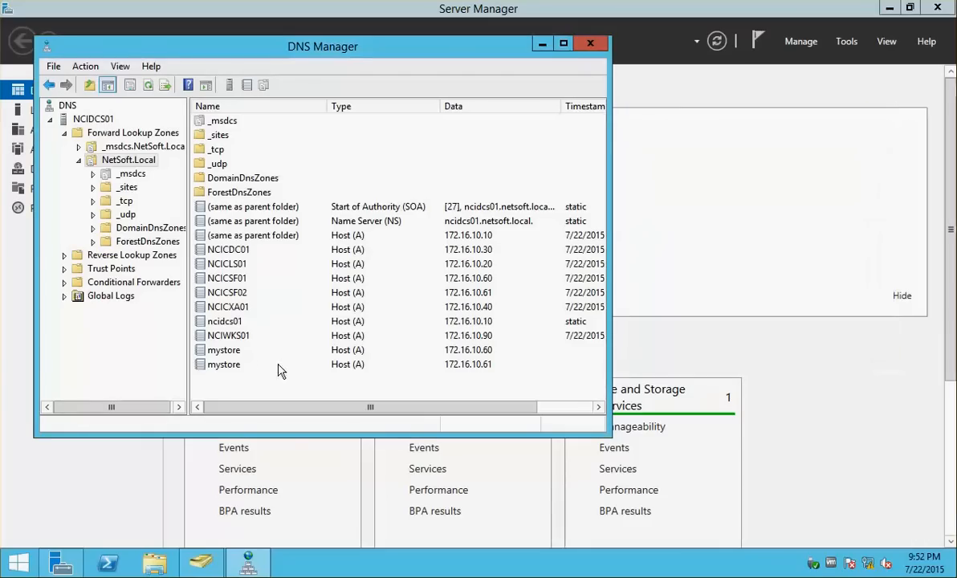
# Compare both mystore records with NCICSF01 (172.16.10.60) and NCICSF02 (172.16.10.61) addresses
pyautogui.click(232, 366)
pyautogui.click(223, 350)
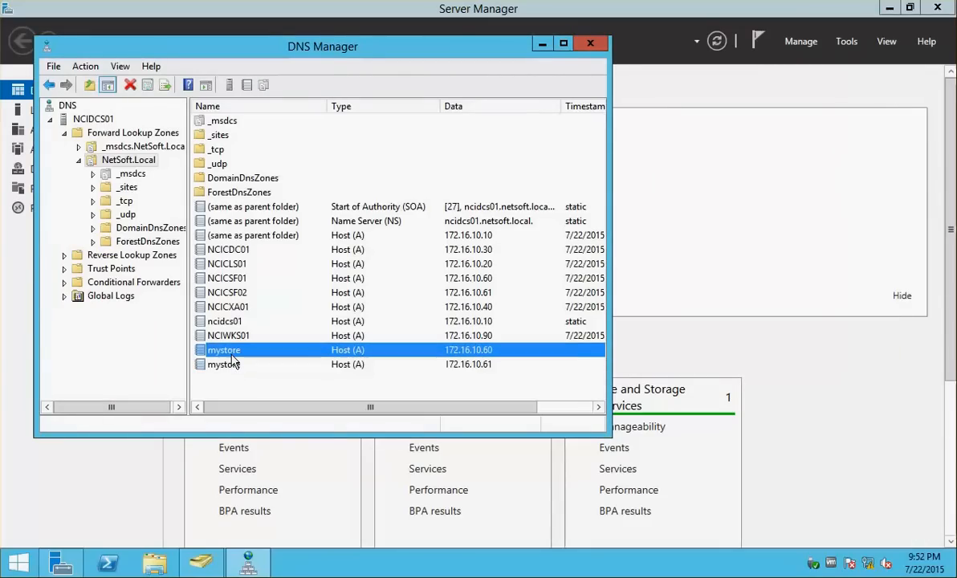
pyautogui.click(484, 366)
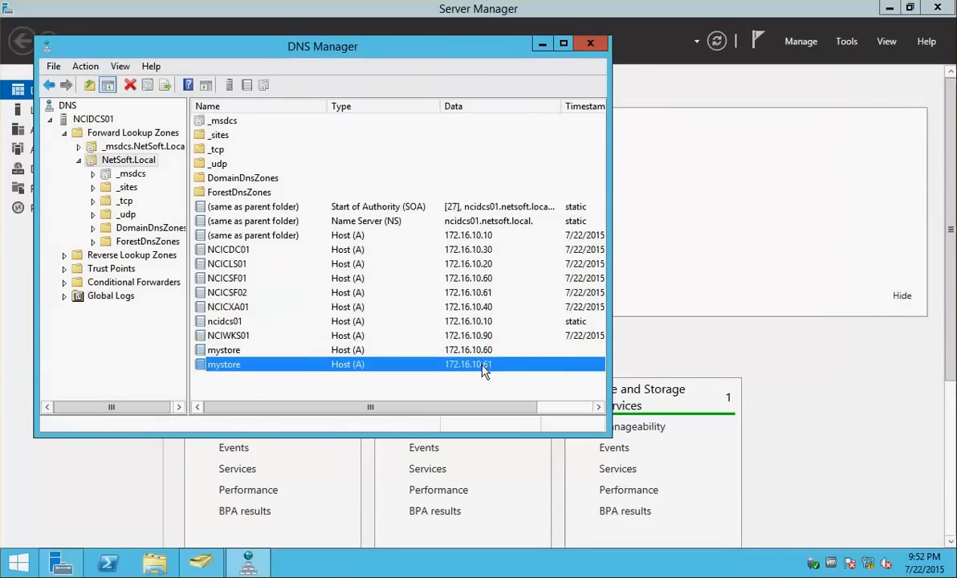
pyautogui.click(212, 276)
pyautogui.click(480, 294)
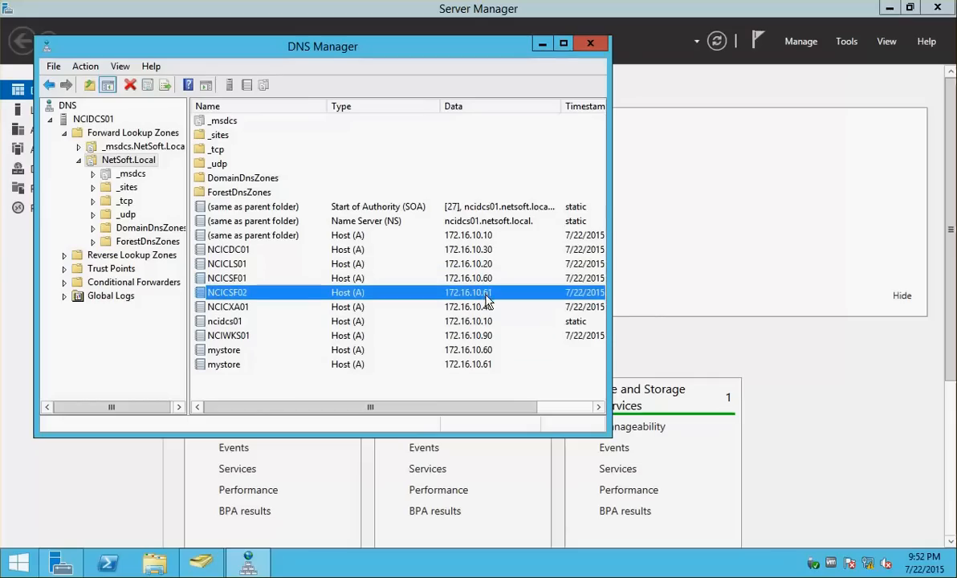
pyautogui.click(482, 365)
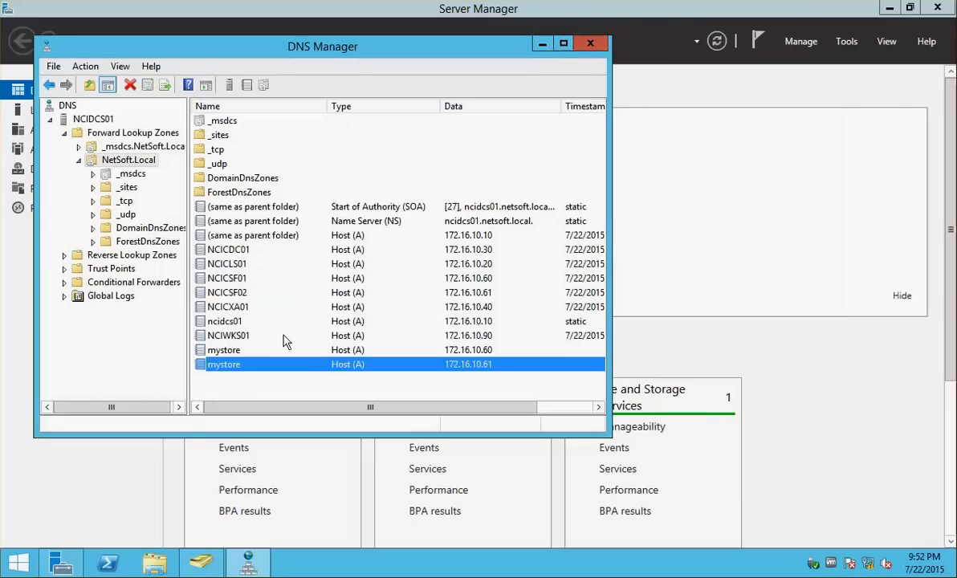
# Ping mystore.netsoft.local from an admin Command Prompt, then type nslookup
pyautogui.rightClick(2, 562)
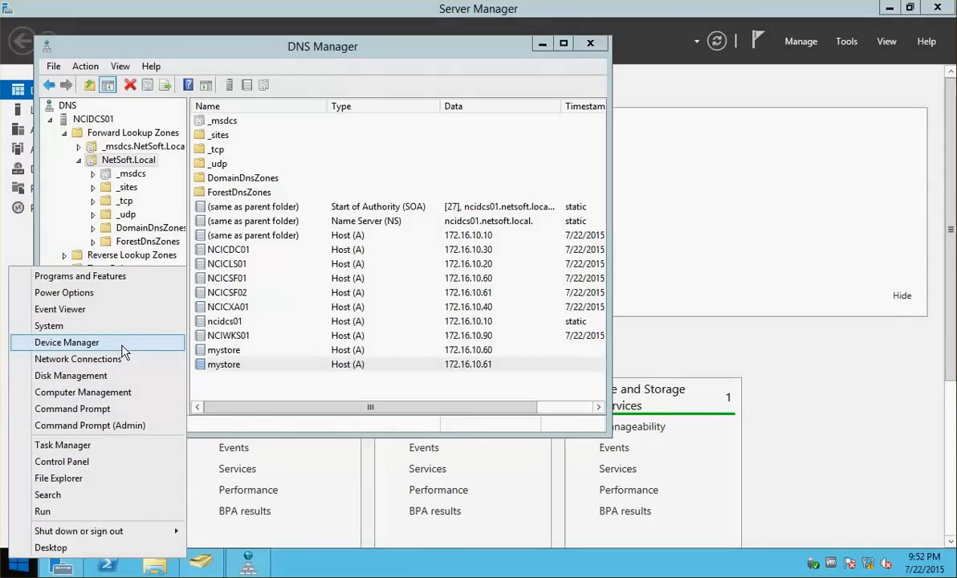
pyautogui.click(88, 426)
pyautogui.moveTo(341, 142); pyautogui.dragTo(809, 181)
pyautogui.write('ping n')
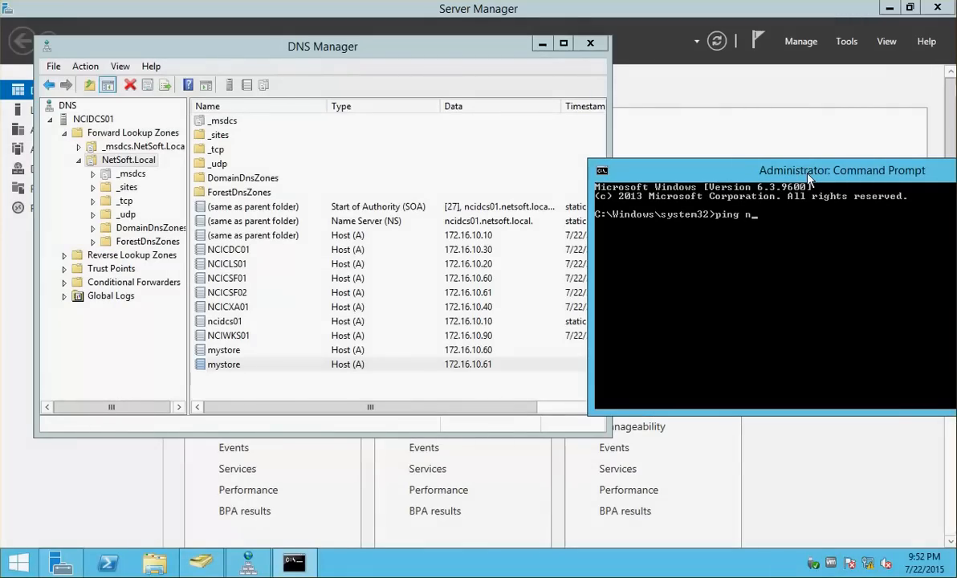
pyautogui.press('BackSpace')
pyautogui.write('mystore.netsoft.local')
pyautogui.press('Return')
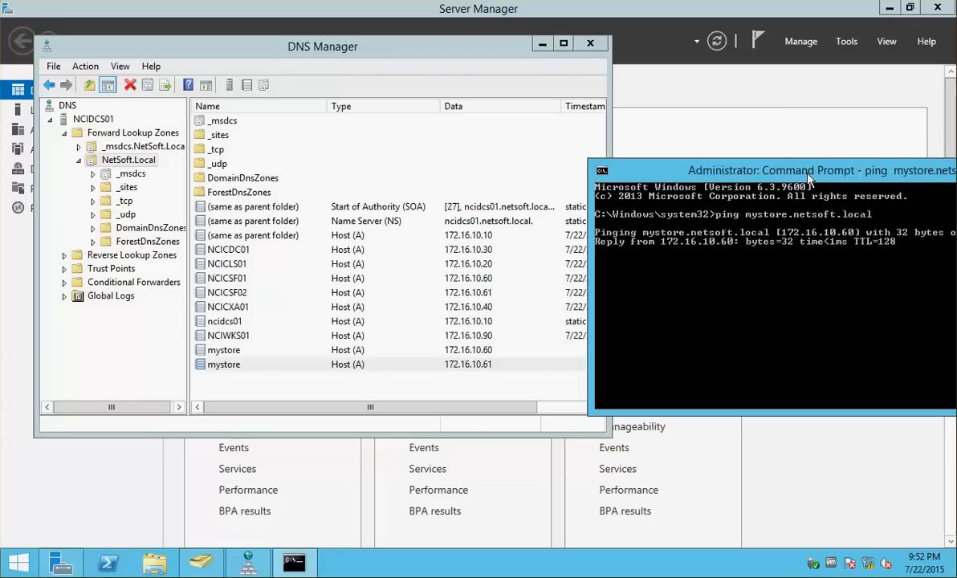
pyautogui.moveTo(810, 179); pyautogui.dragTo(671, 145)
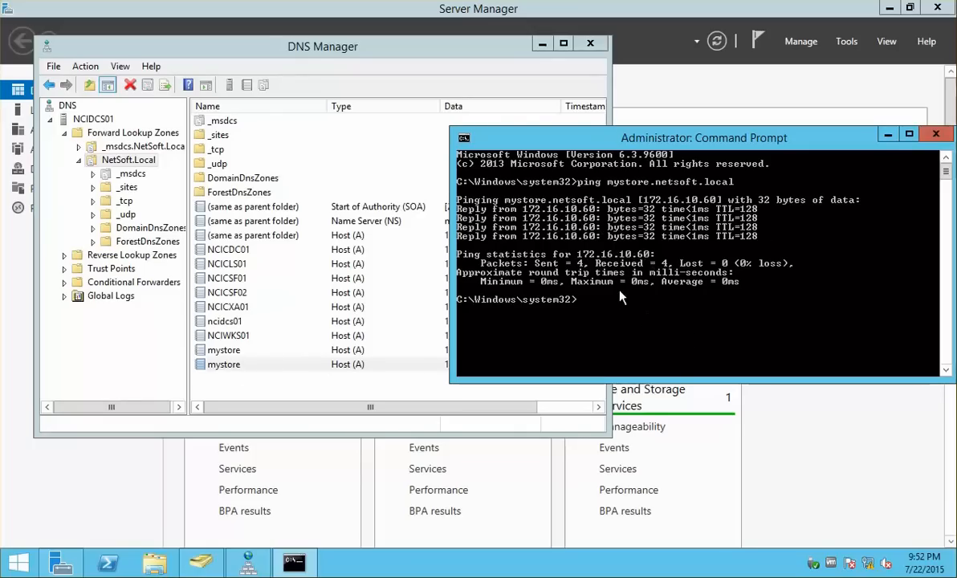
pyautogui.write('nslookup')
# Reverse-look up 172.16.10.10, 172.16.10.60 and 172.16.10.61 in nslookup, then close the console
pyautogui.press('Return')
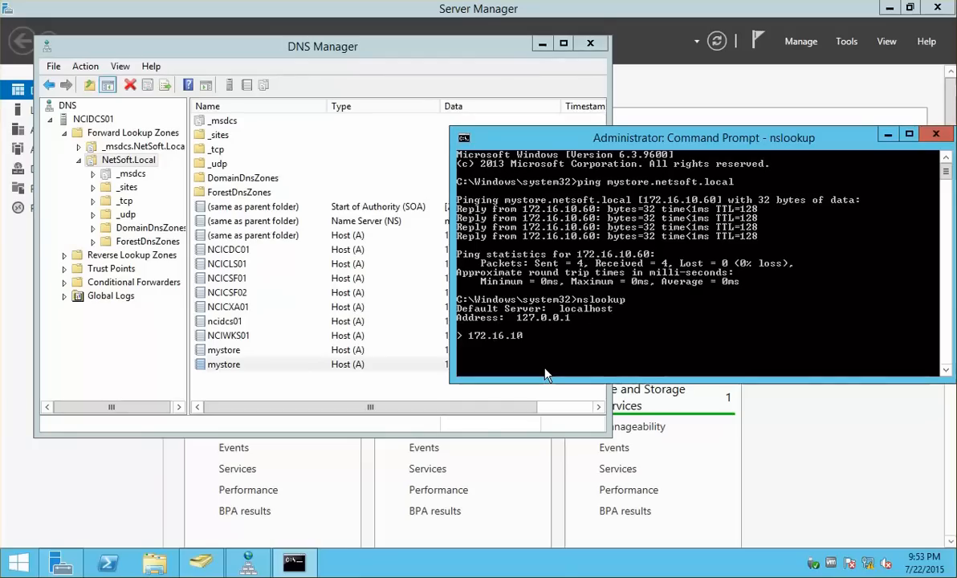
pyautogui.write('172.16.10.10')
pyautogui.press('Return')
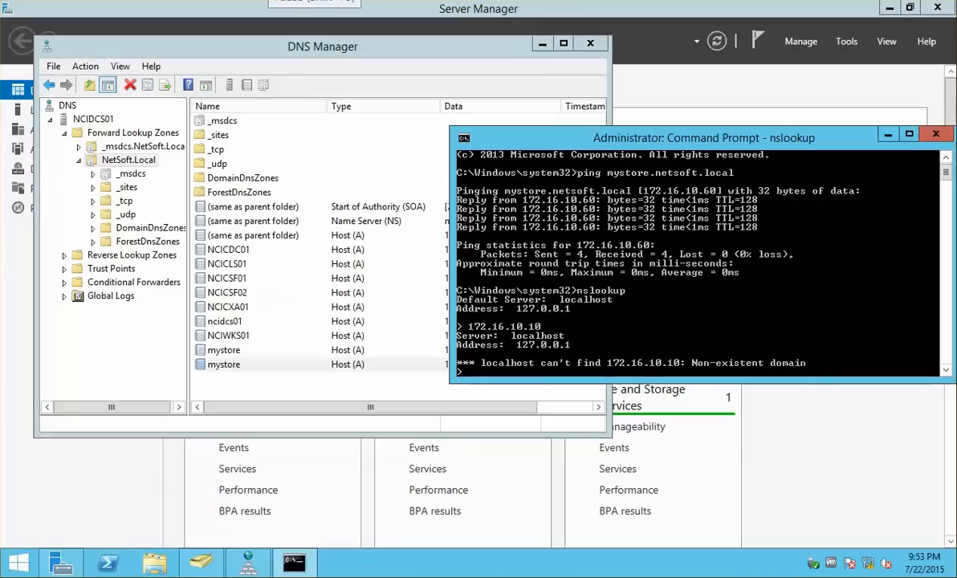
pyautogui.write('172.16.10.60')
pyautogui.press('Return')
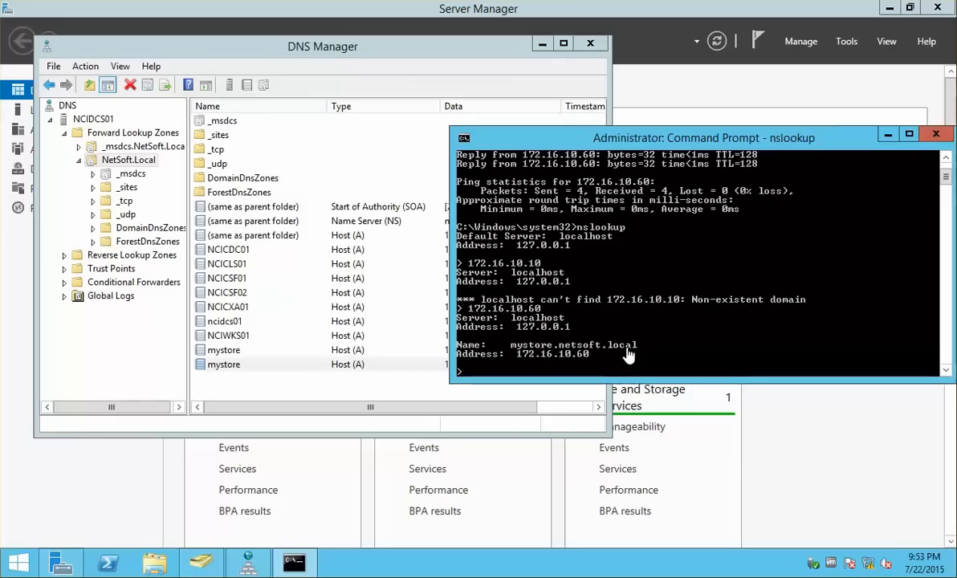
pyautogui.write('172.')
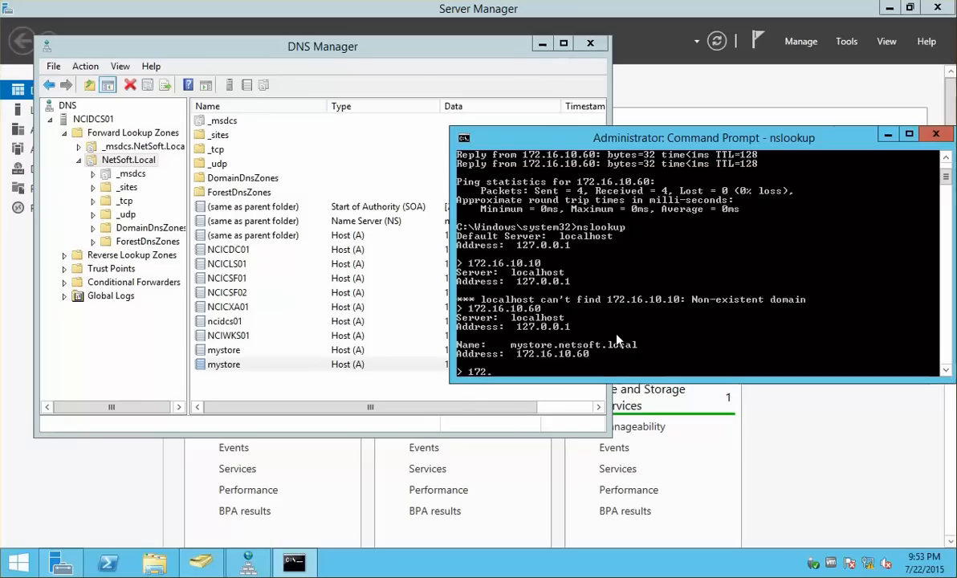
pyautogui.write('16.10.61')
pyautogui.press('Return')
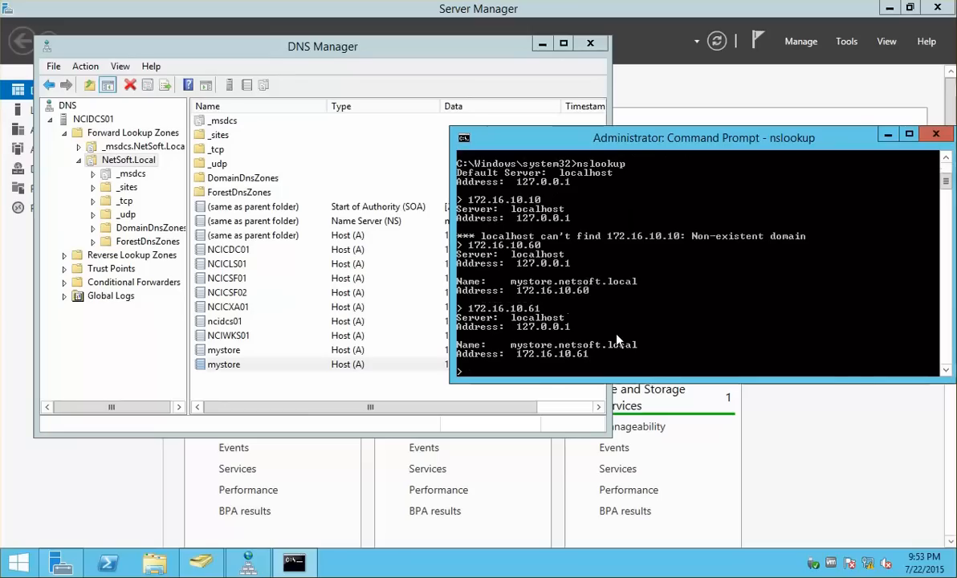
pyautogui.click(925, 135)
# Close DNS Manager, dismiss NCICSF02's Joined Successfully message, and watch NCICSF01's Add Server progress
pyautogui.click(590, 44)
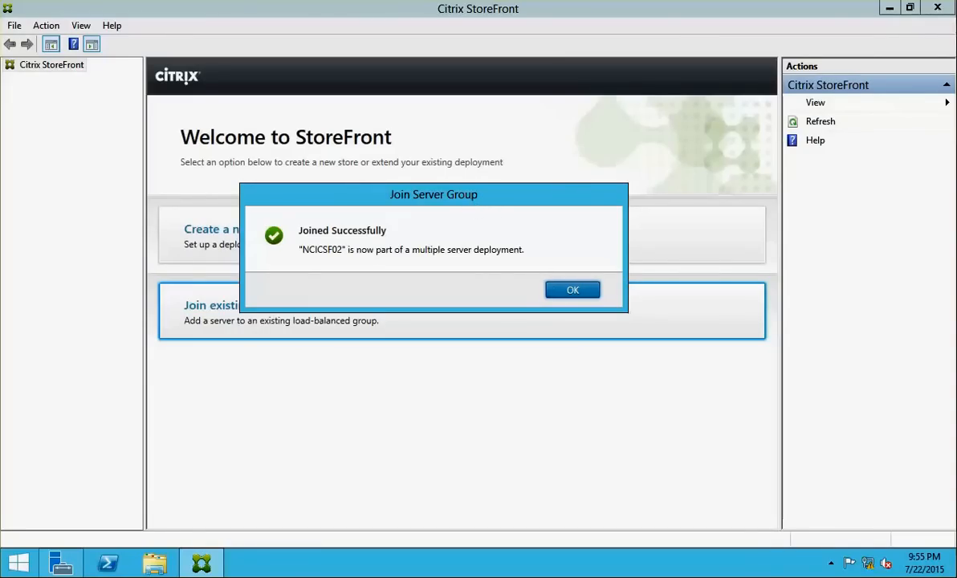
pyautogui.click(0, 247)
pyautogui.click(0, 260)
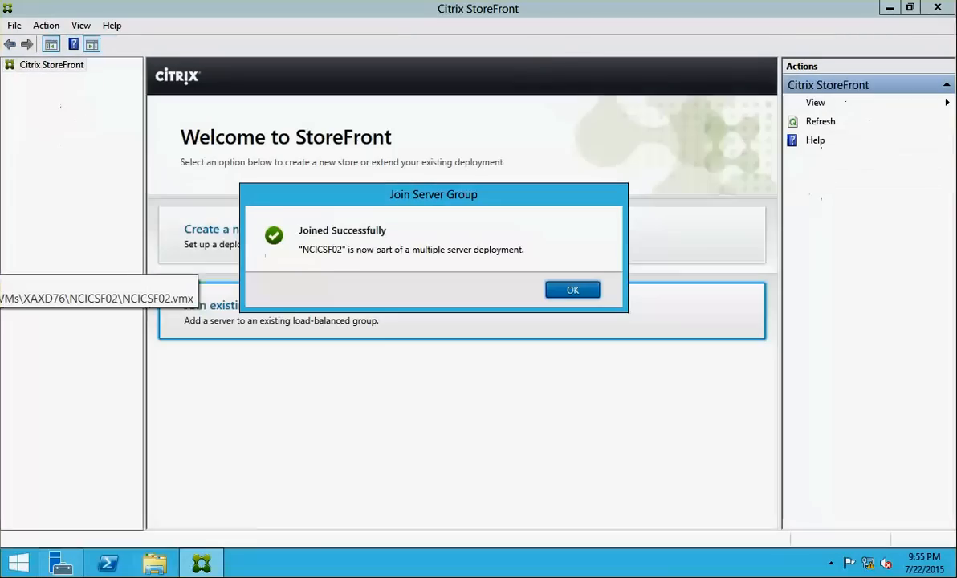
pyautogui.click(567, 296)
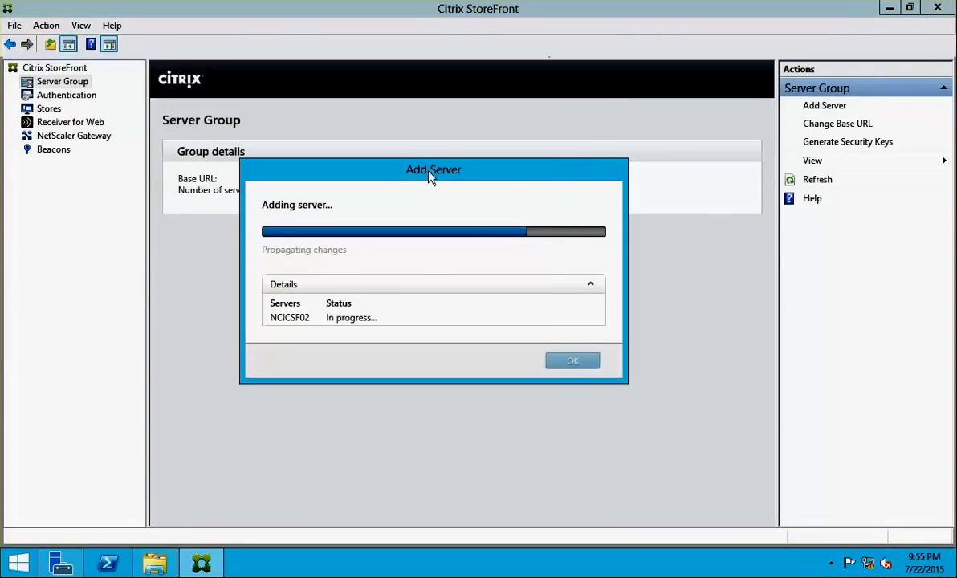
pyautogui.moveTo(430, 175); pyautogui.dragTo(353, 136)
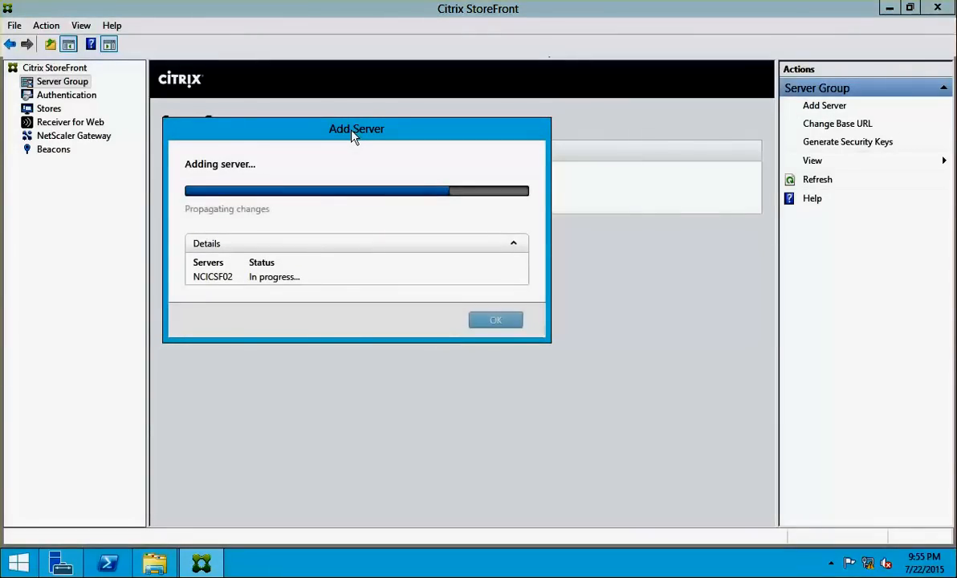
pyautogui.click(515, 245)
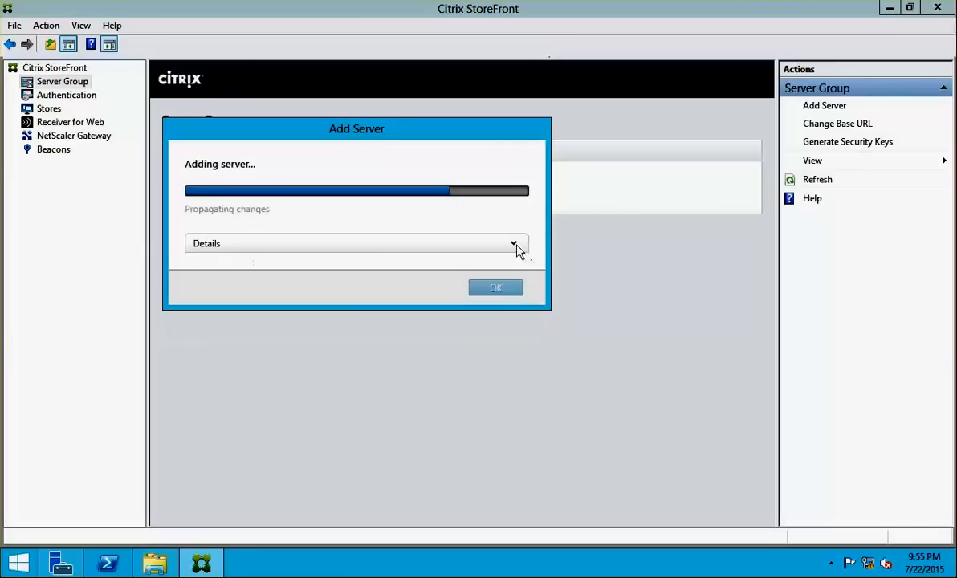
pyautogui.click(514, 245)
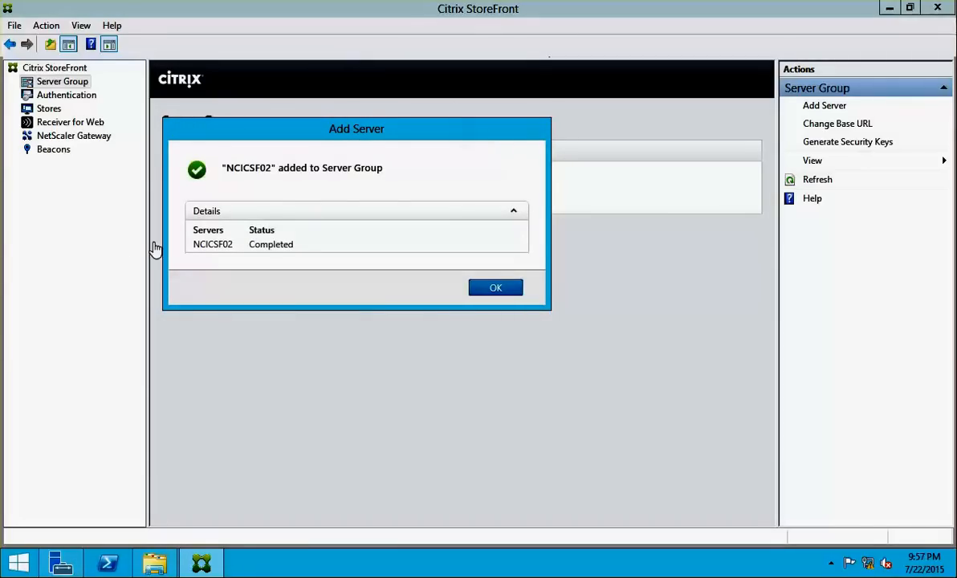
# Dismiss the server-added confirmation and view Authentication and Stores to see NCIStore
pyautogui.click(496, 288)
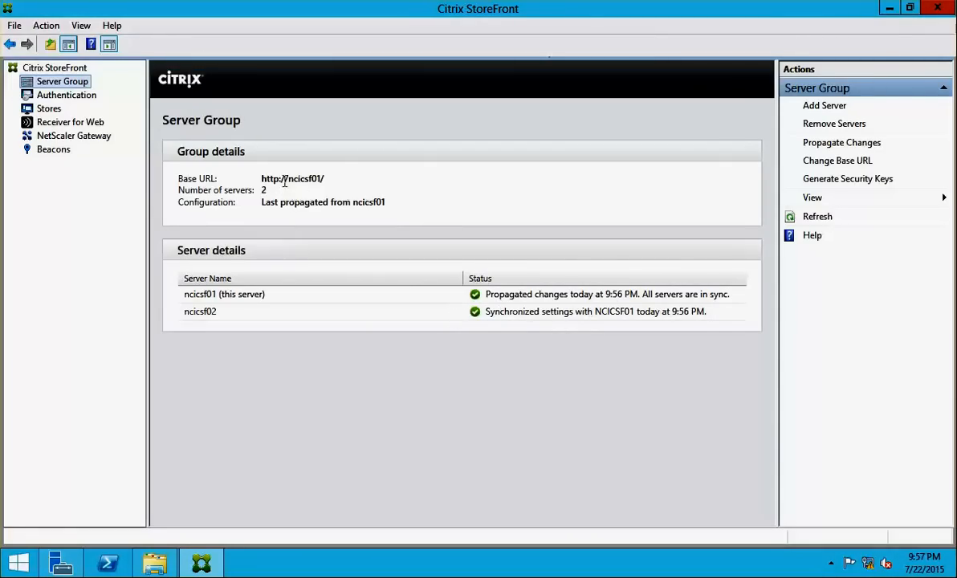
pyautogui.click(64, 95)
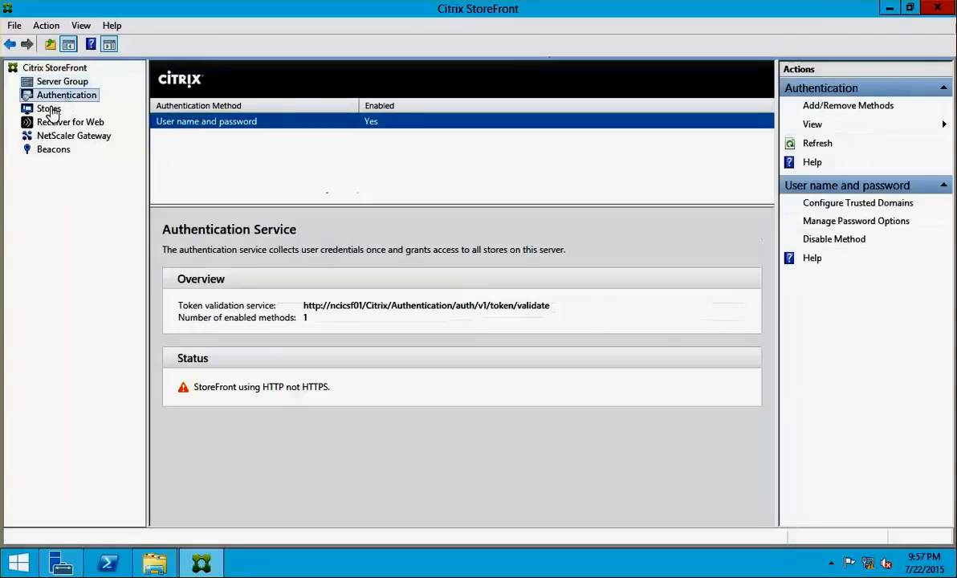
pyautogui.click(49, 109)
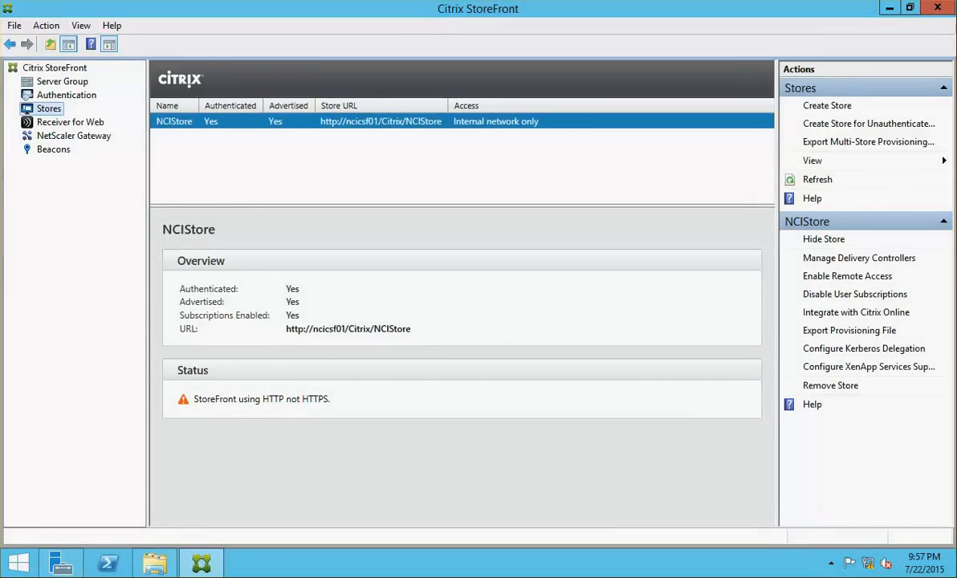
pyautogui.click(1, 214)
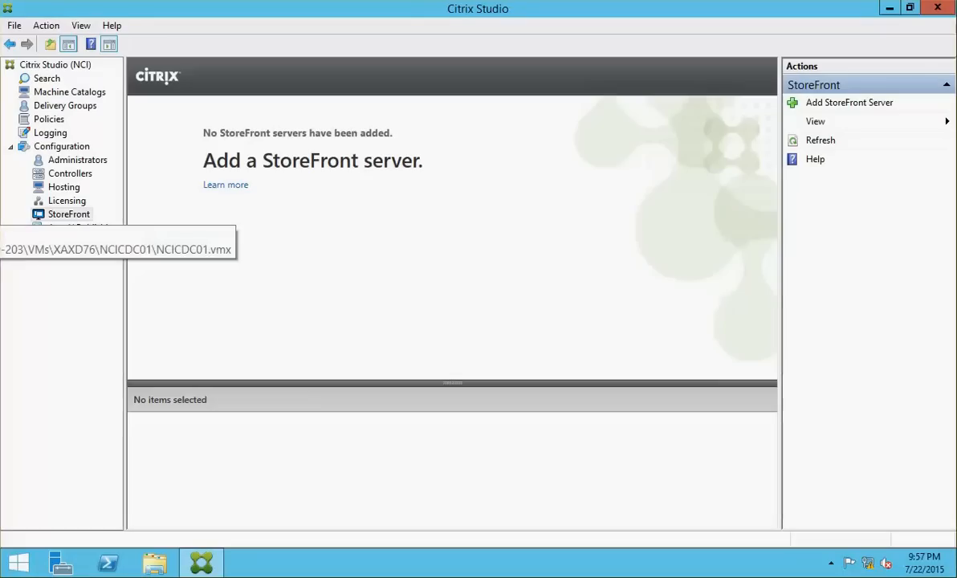
# Start adding StoreFront server NCICSF01 in Studio with description 'First Store'
pyautogui.click(64, 215)
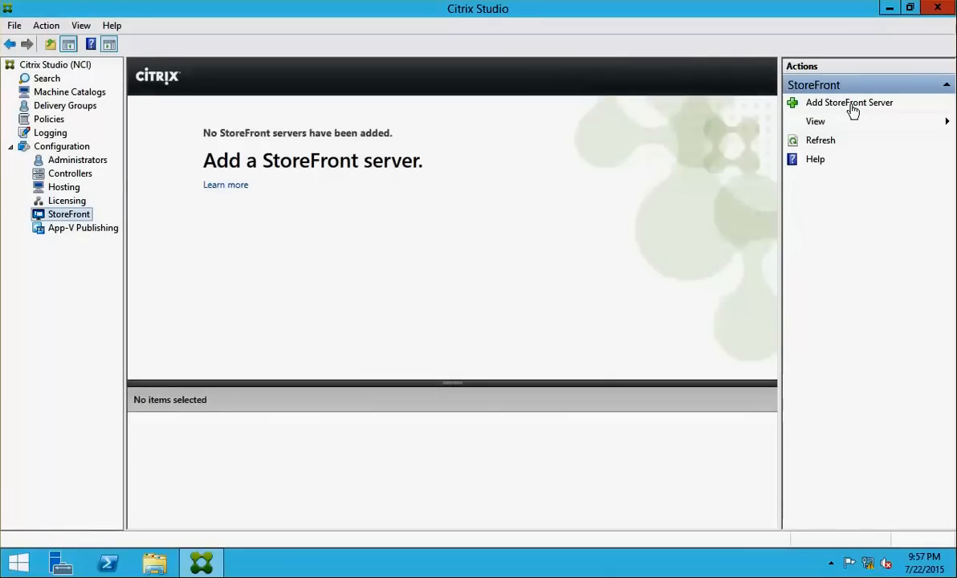
pyautogui.click(853, 104)
pyautogui.click(431, 247)
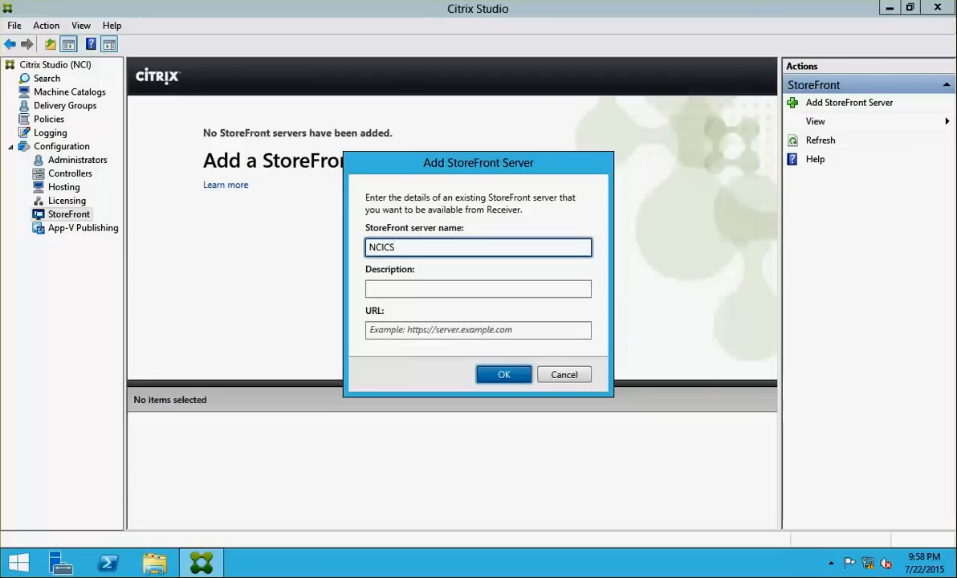
pyautogui.write('01')
pyautogui.press('Tab')
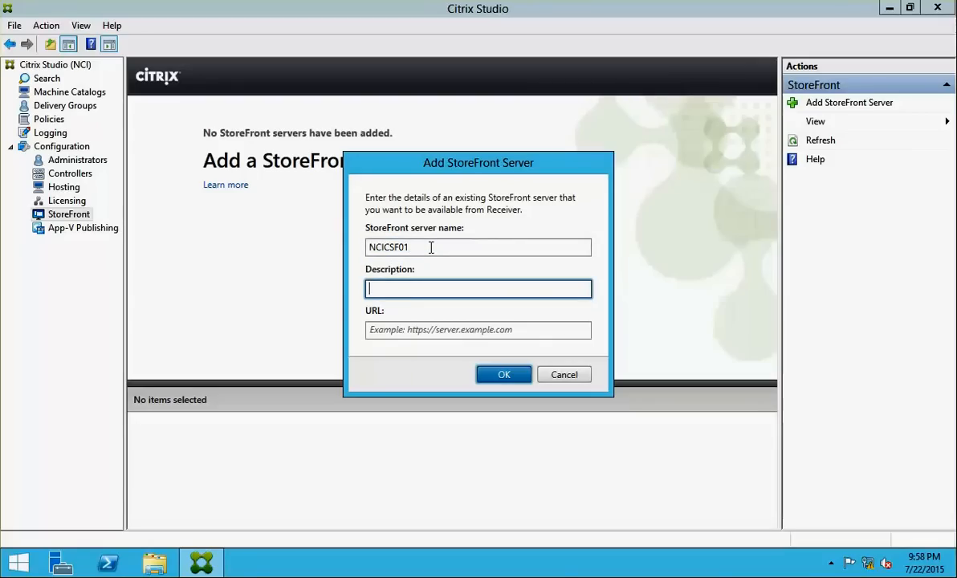
pyautogui.write('fIRST')
pyautogui.press('BackSpace')
pyautogui.press('BackSpace')
pyautogui.press('BackSpace')
pyautogui.press('BackSpace')
pyautogui.write('First Store')
pyautogui.press('Tab')
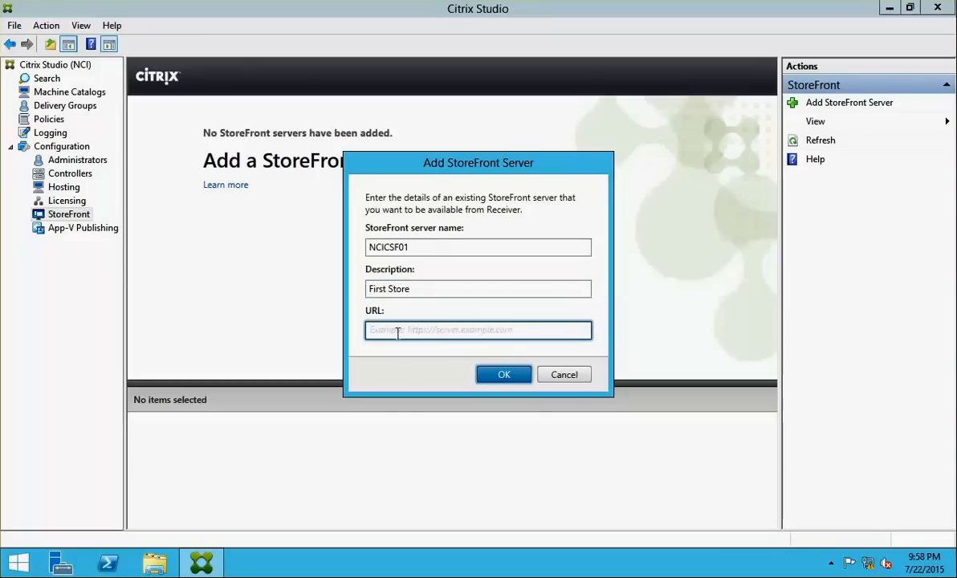
pyautogui.write('http://nc')
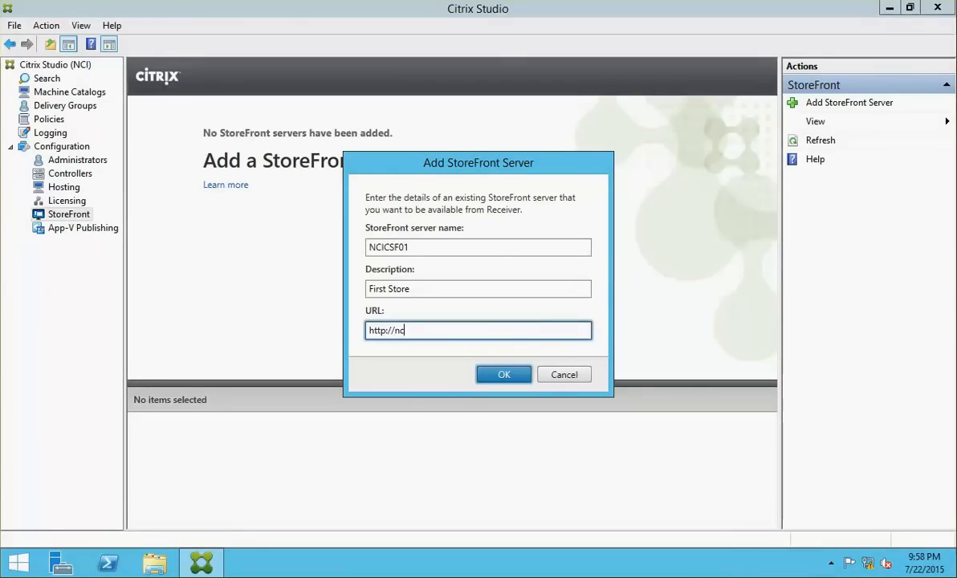
pyautogui.hotkey('ctrl', 'alt', 'Right')
pyautogui.hotkey('ctrl', 'alt', 'Right')
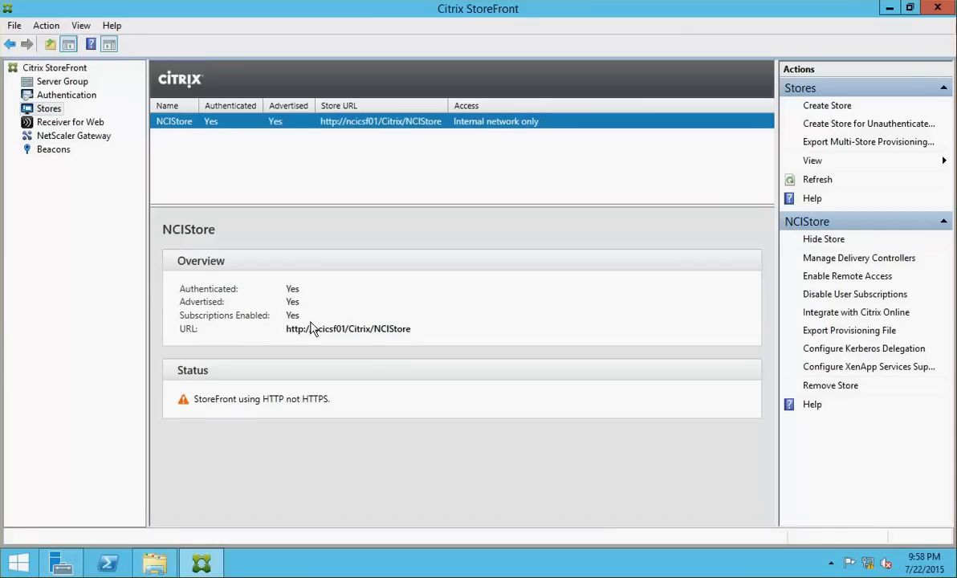
pyautogui.tripleClick(316, 328)
pyautogui.hotkey('ctrl', 'c')
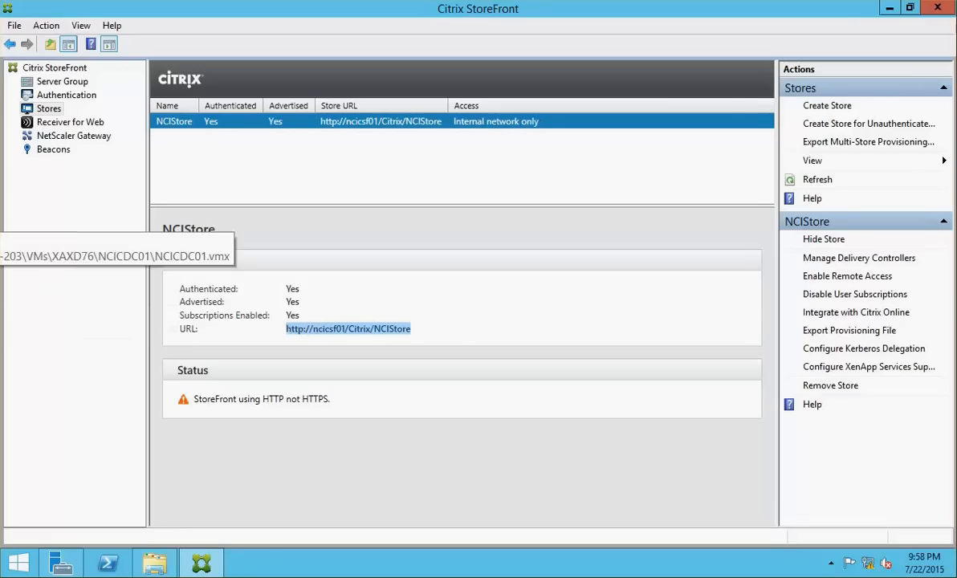
pyautogui.click(2, 205)
pyautogui.hotkey('ctrl', 'a')
pyautogui.hotkey('ctrl', 'v')
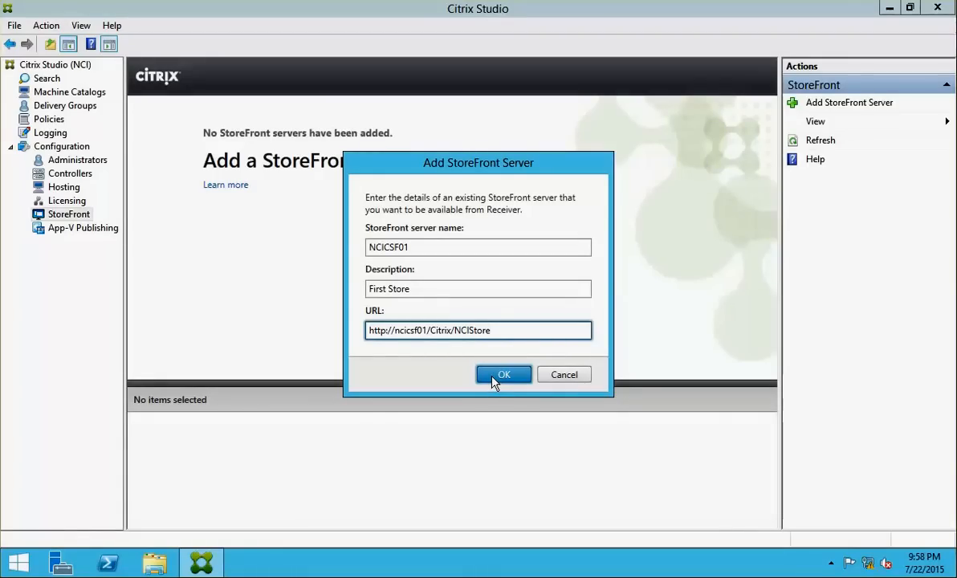
pyautogui.write('Web')
pyautogui.moveTo(581, 331); pyautogui.dragTo(316, 329)
pyautogui.hotkey('ctrl', 'c')
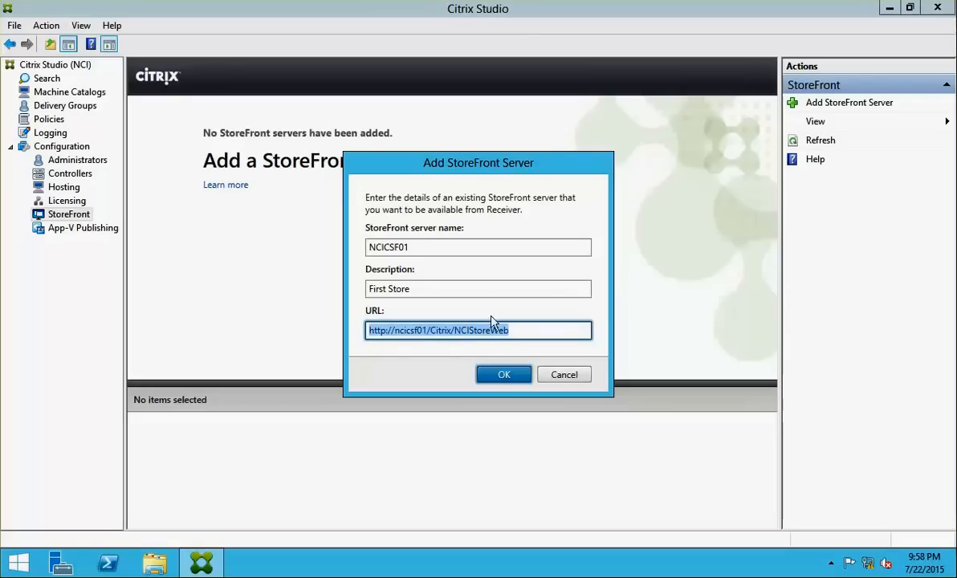
pyautogui.click(496, 375)
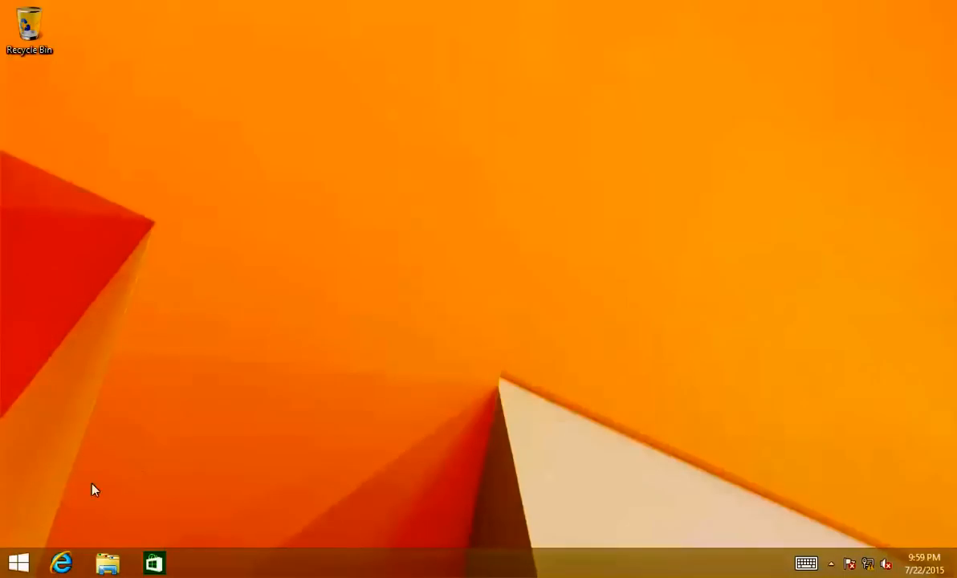
# Open the NCIStoreWeb URL in Internet Explorer and log on as the domain administrator
pyautogui.click(62, 562)
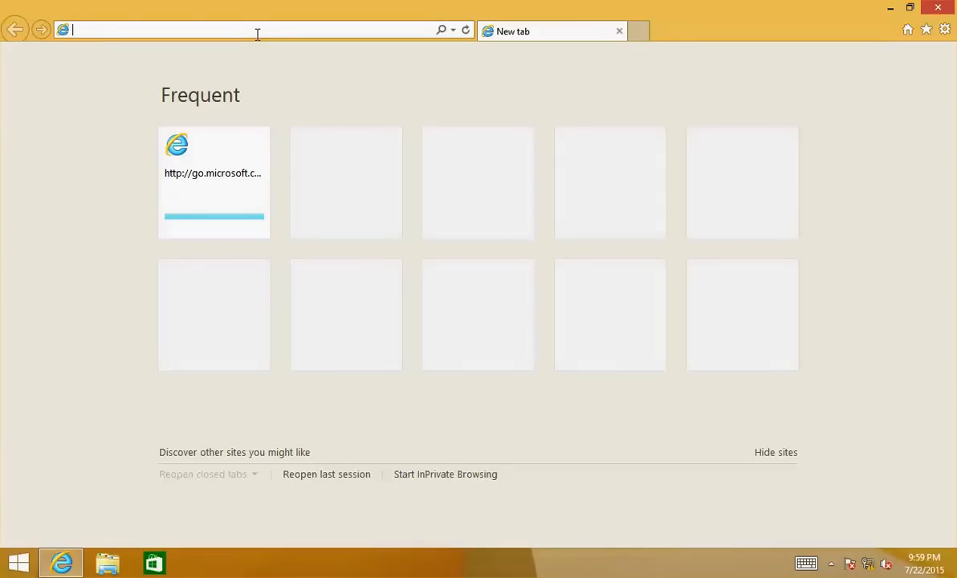
pyautogui.hotkey('ctrl', 'v')
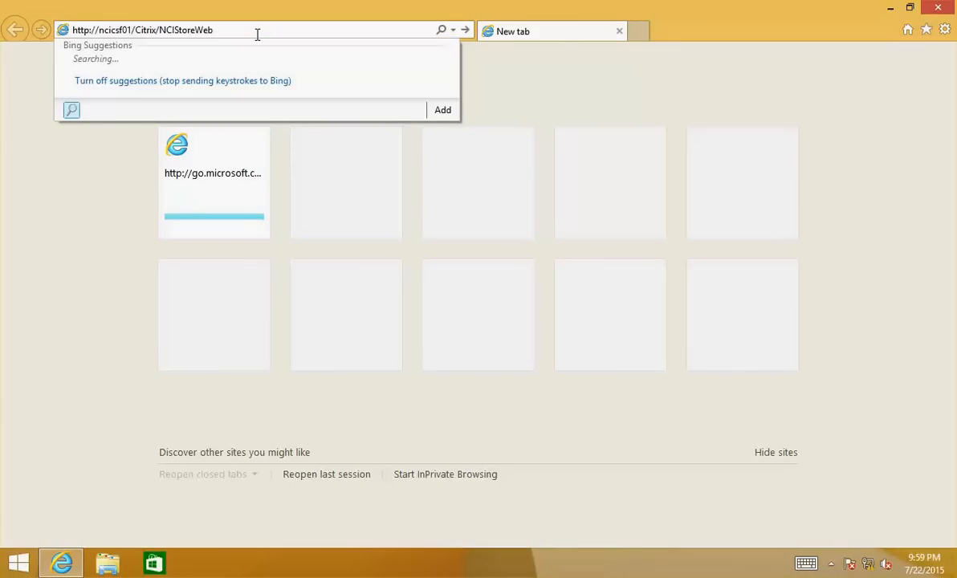
pyautogui.press('Return')
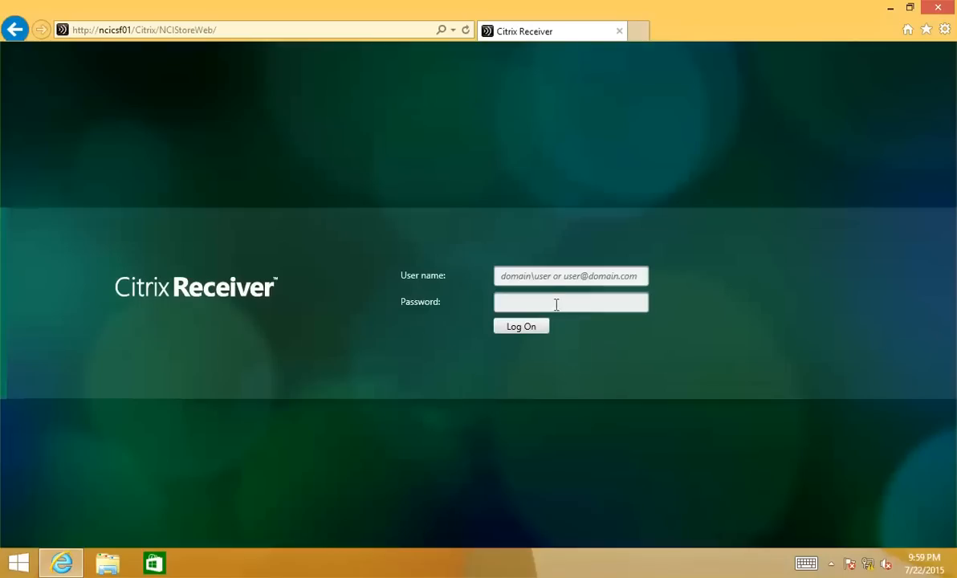
pyautogui.click(541, 277)
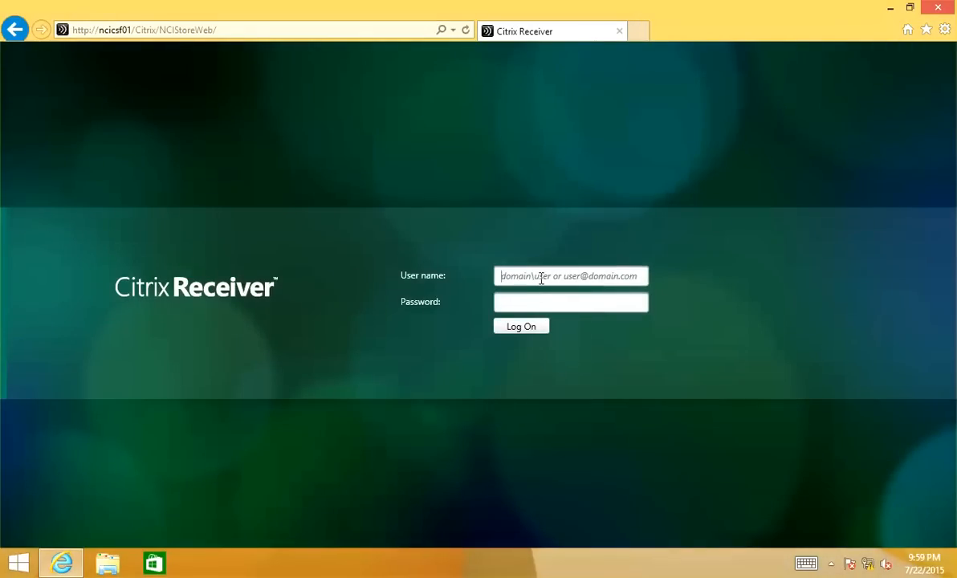
pyautogui.write('netsoft\\')
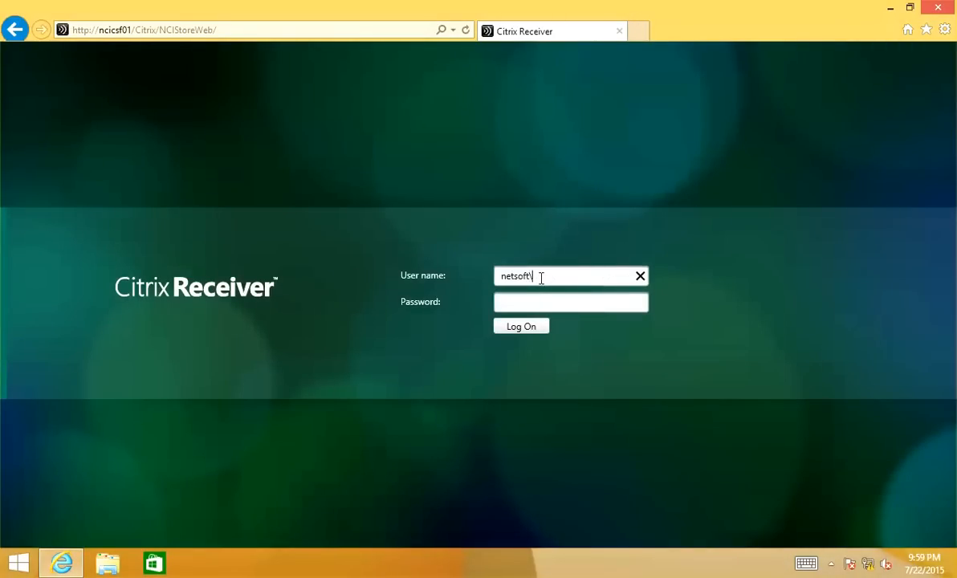
pyautogui.write('administrator')
pyautogui.press('Tab')
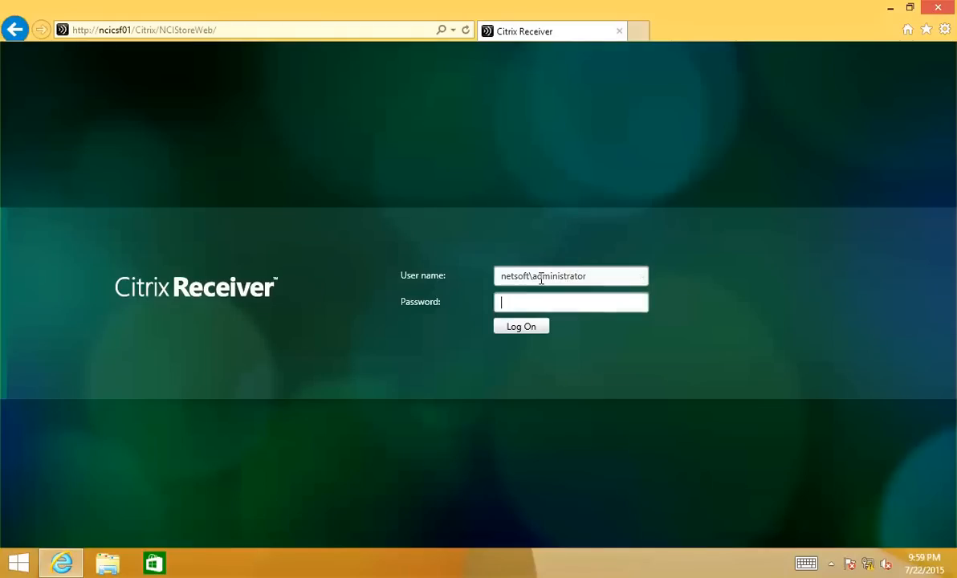
pyautogui.write('p•••••••')
pyautogui.press('Return')
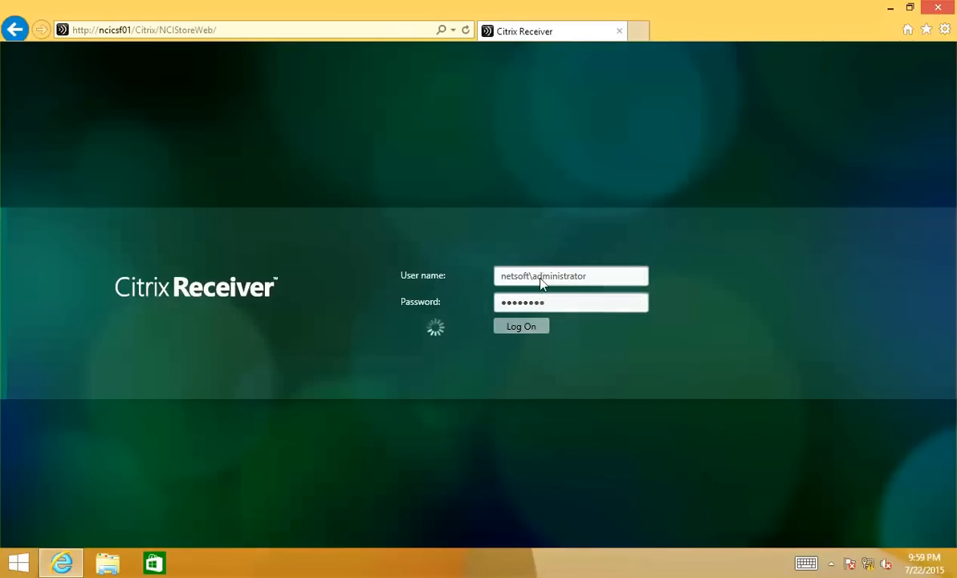
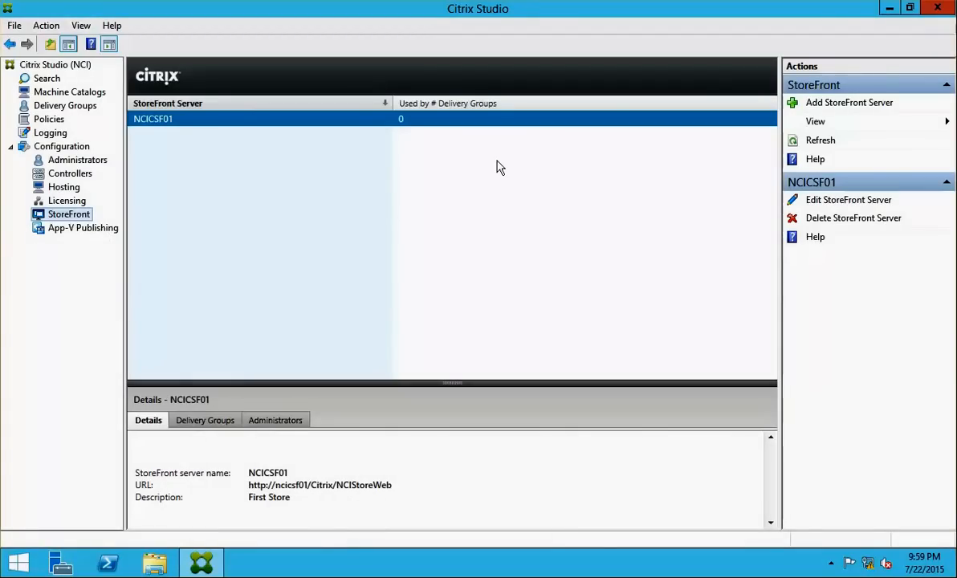
# Delete the NCICSF01 StoreFront server and the New DG 1 delivery group
pyautogui.click(777, 218)
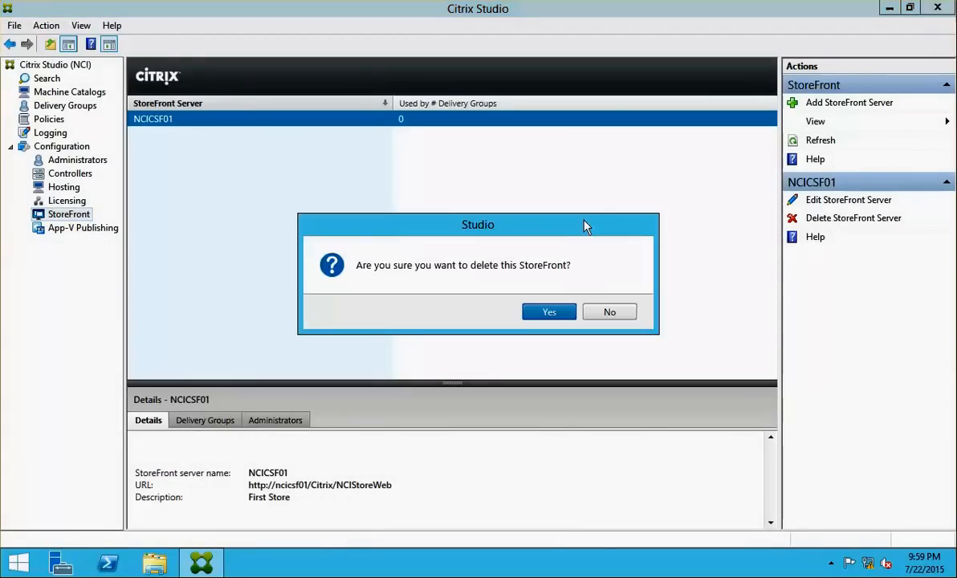
pyautogui.click(549, 313)
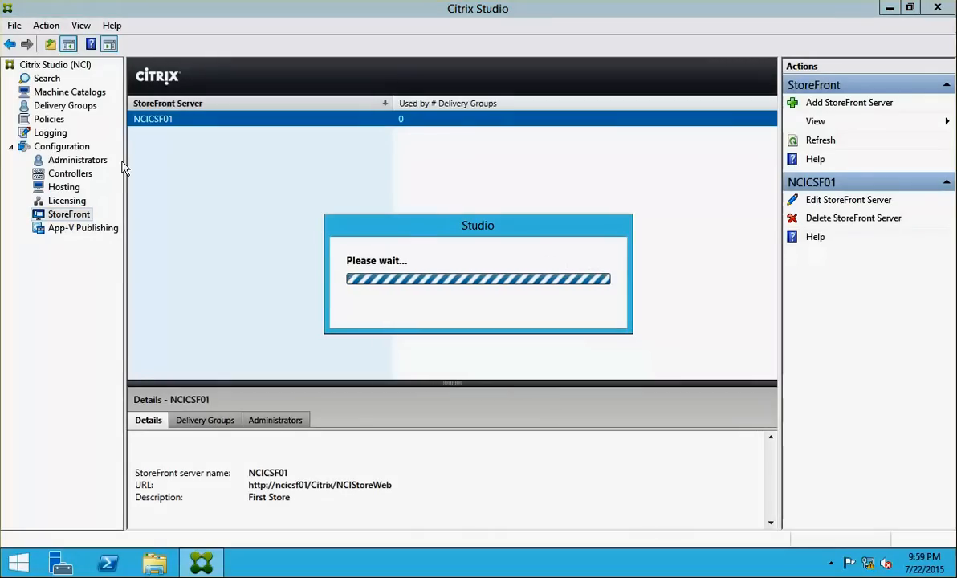
pyautogui.click(56, 108)
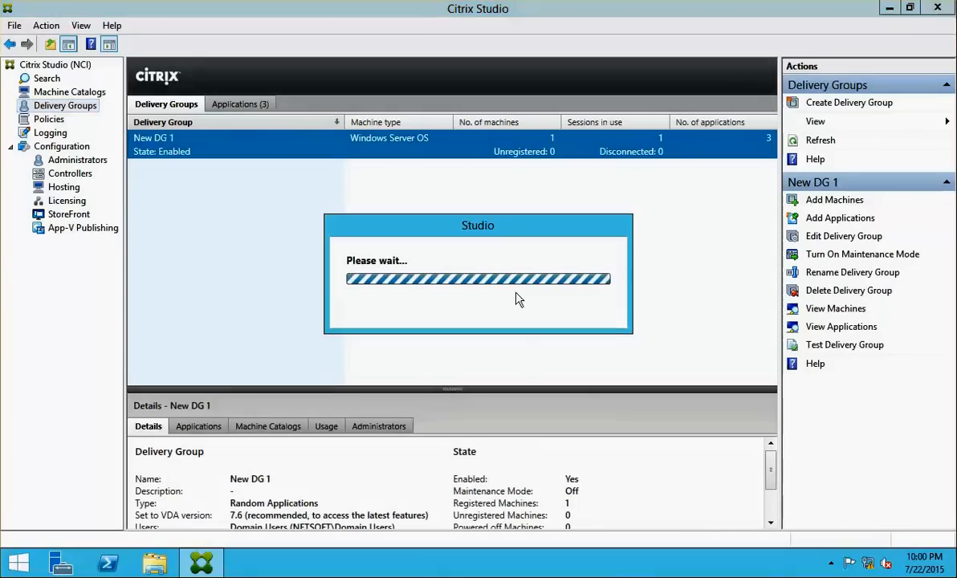
pyautogui.click(551, 314)
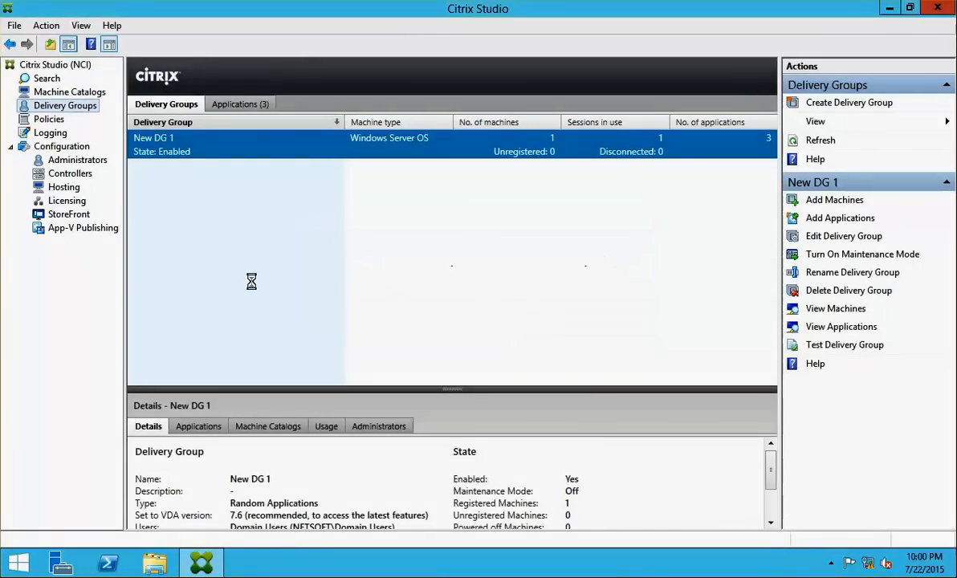
# Delete the My Cat 1 machine catalog along with its machine
pyautogui.click(62, 93)
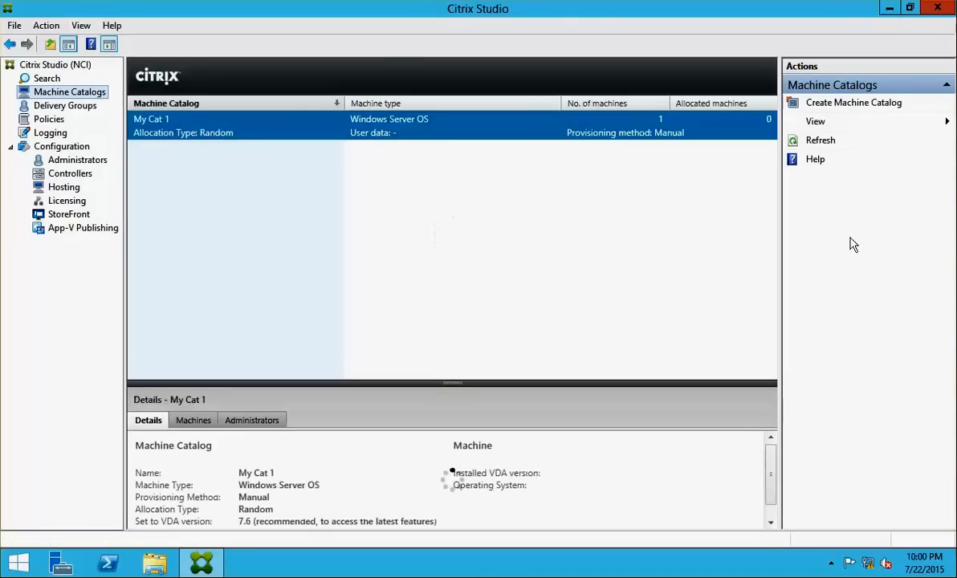
pyautogui.click(828, 255)
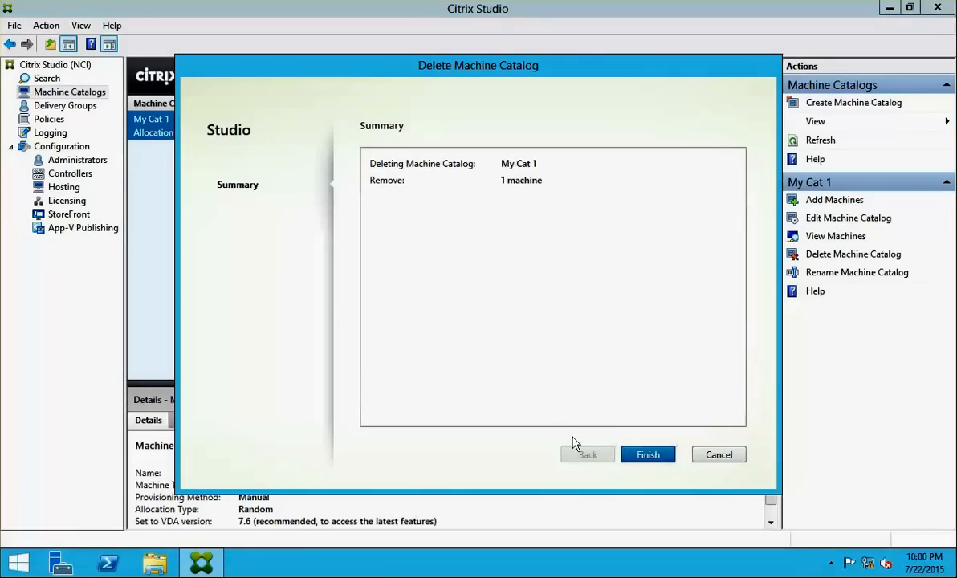
pyautogui.click(630, 455)
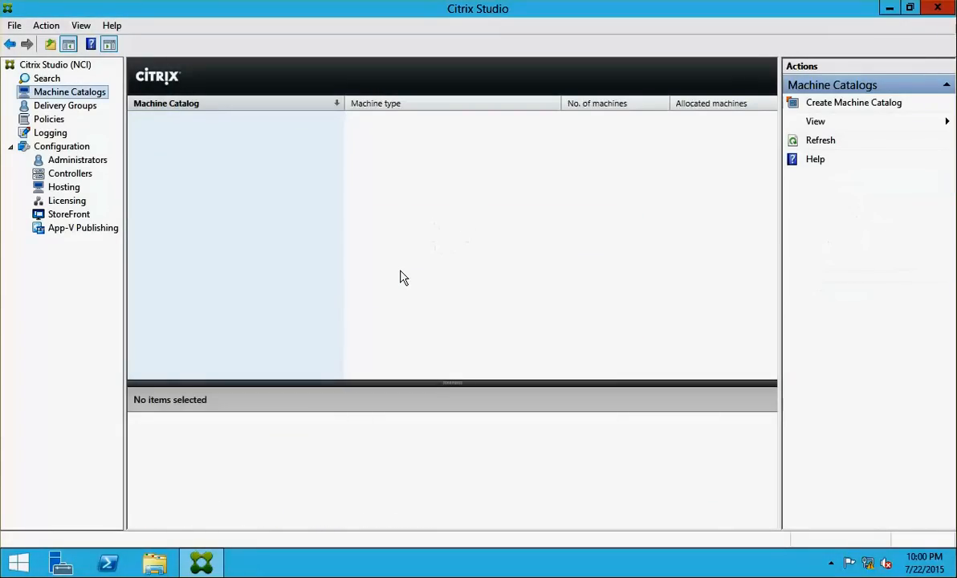
# Start a new machine catalog and add physical server NCICXA01 found via advanced search
pyautogui.click(838, 102)
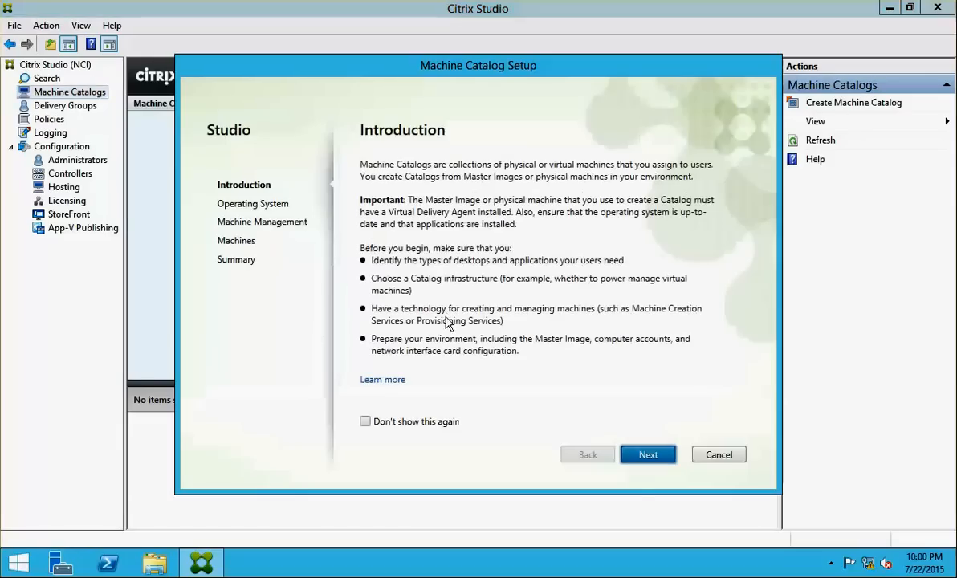
pyautogui.click(647, 461)
pyautogui.click(648, 460)
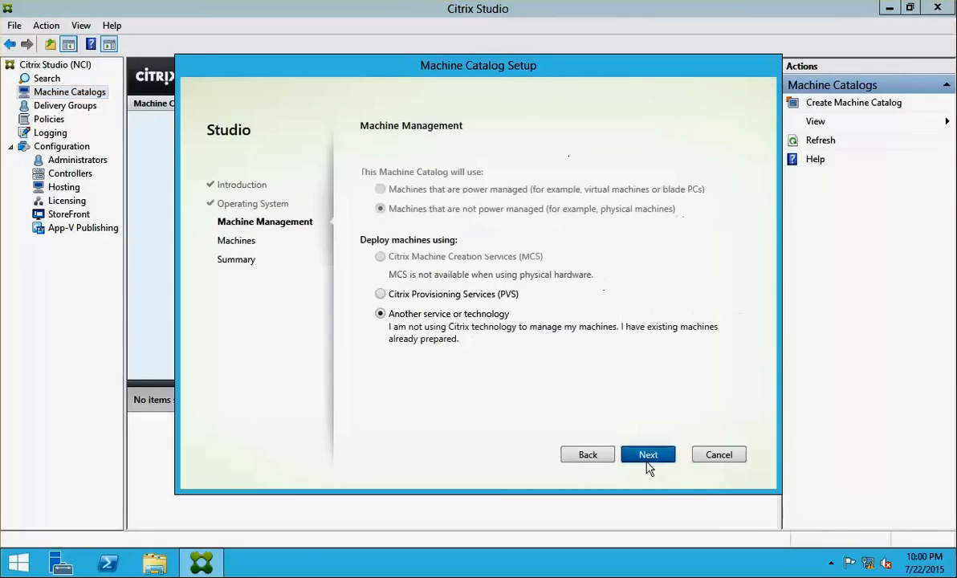
pyautogui.click(648, 460)
pyautogui.click(690, 348)
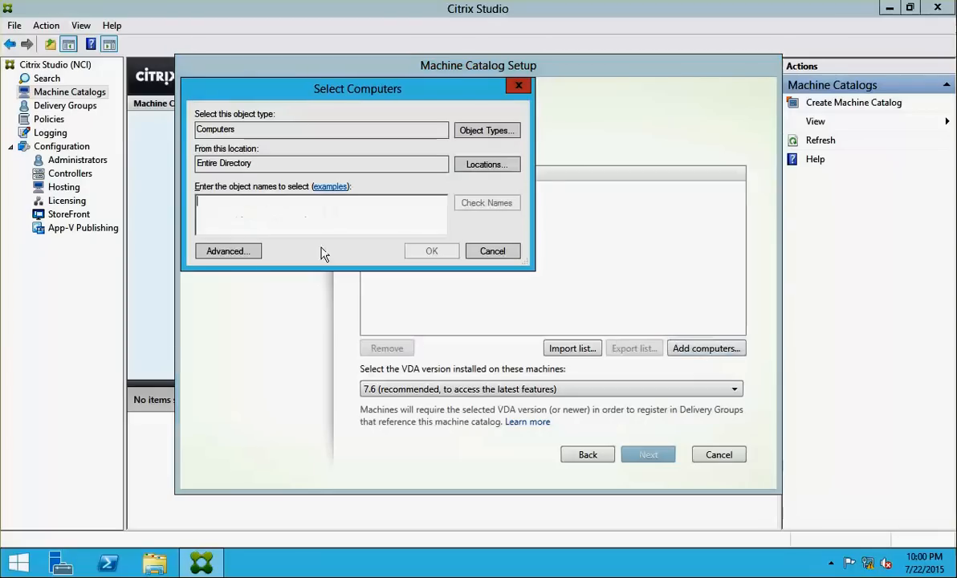
pyautogui.click(228, 252)
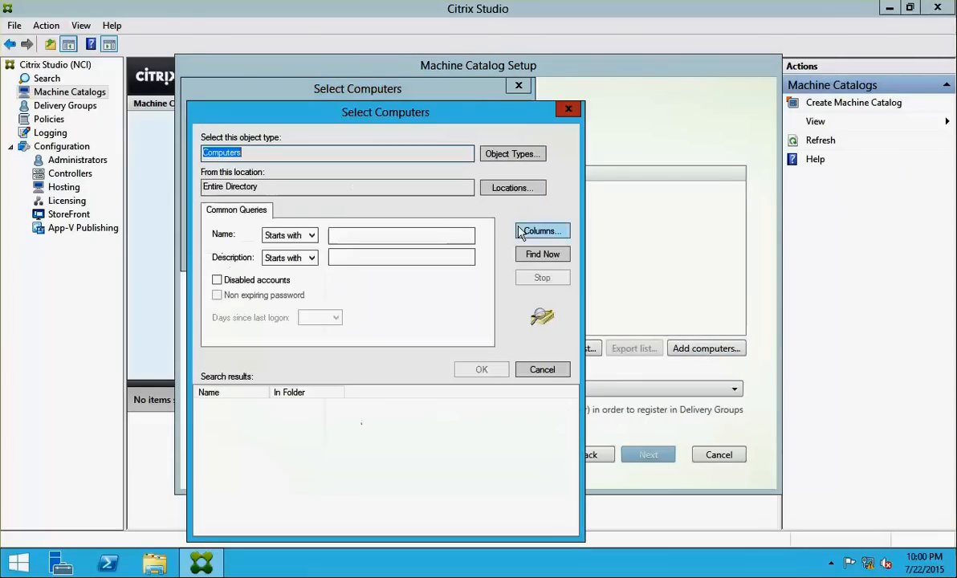
pyautogui.click(526, 254)
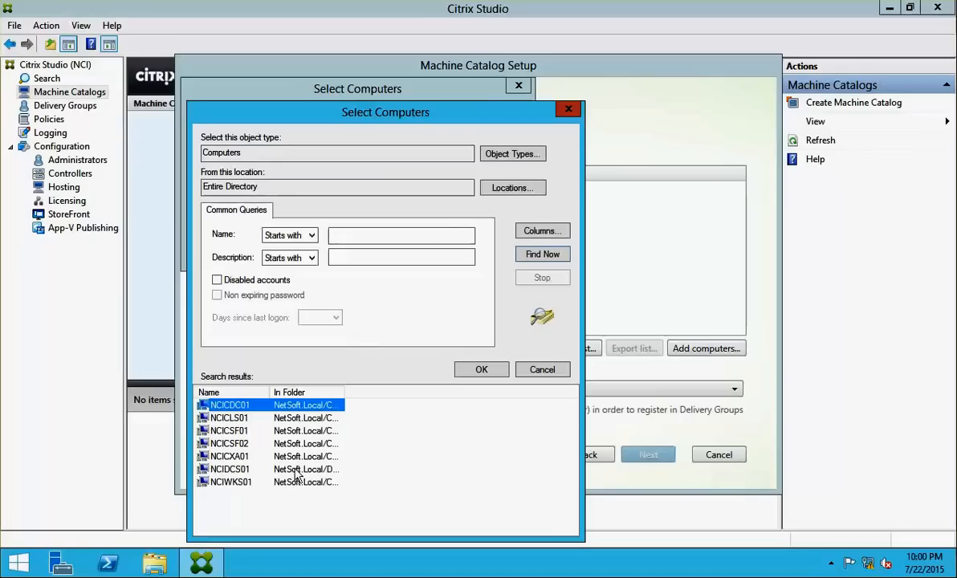
pyautogui.doubleClick(228, 456)
pyautogui.click(431, 251)
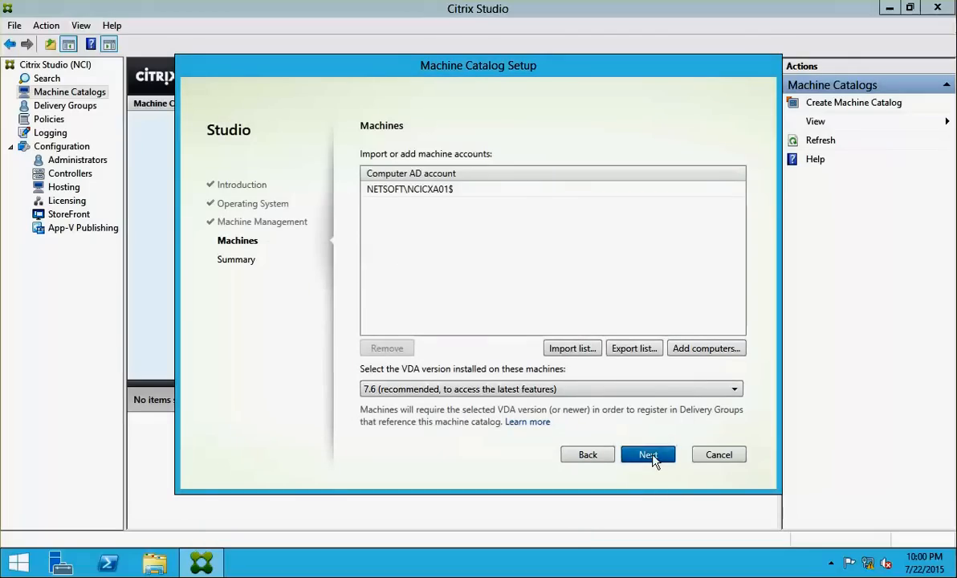
# Name the catalog MC1 and finish the wizard
pyautogui.click(651, 456)
pyautogui.click(485, 337)
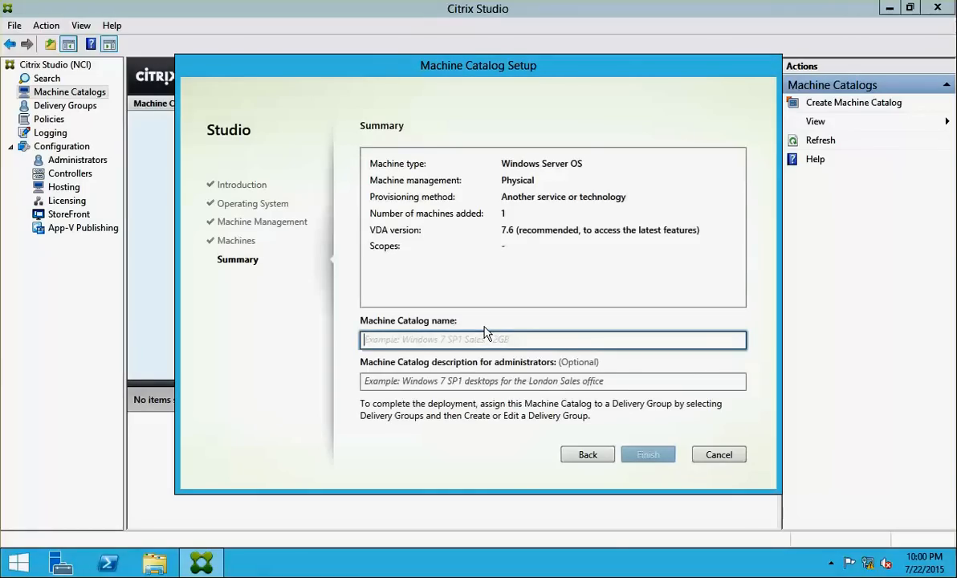
pyautogui.write('MC1')
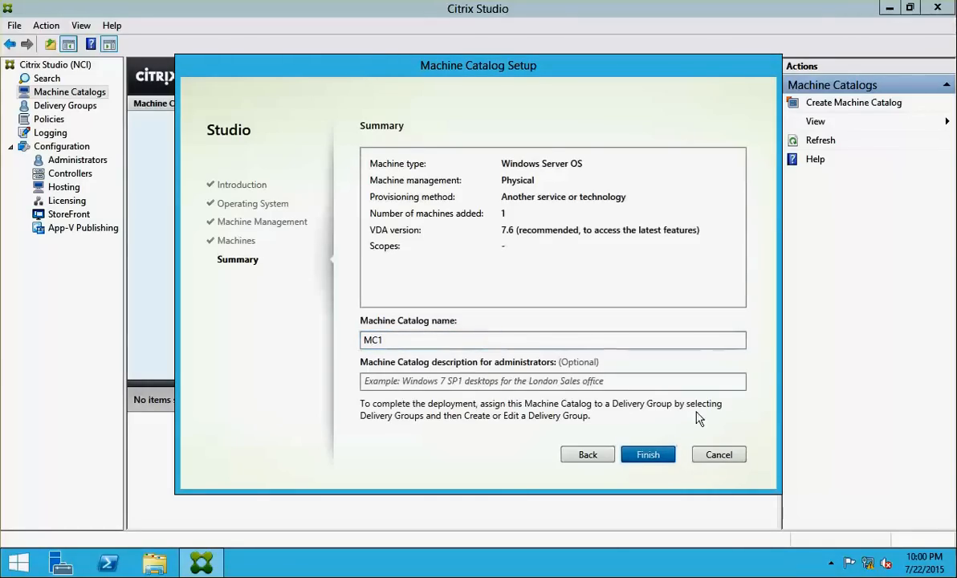
pyautogui.click(649, 456)
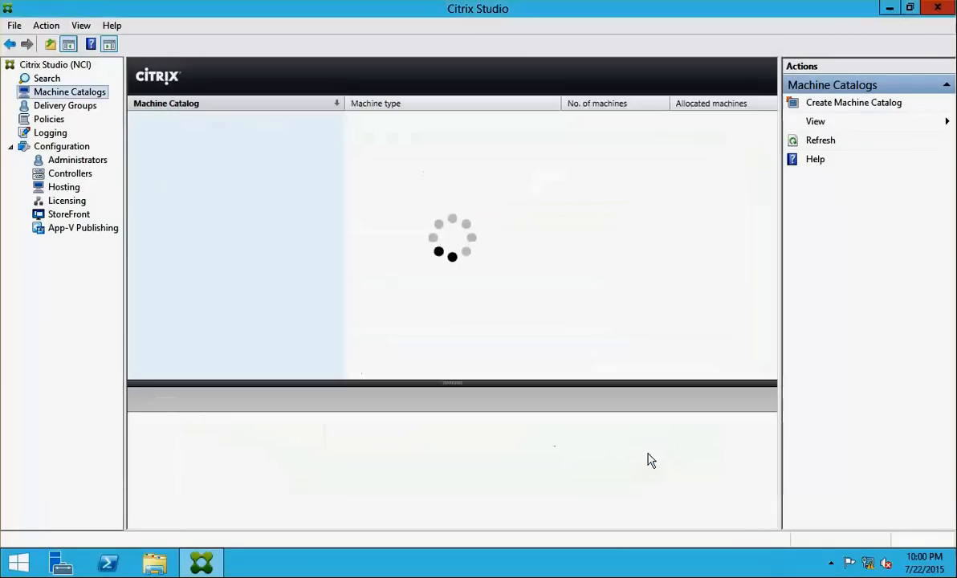
# Start a new delivery group using one machine from MC1, delivering applications
pyautogui.click(67, 107)
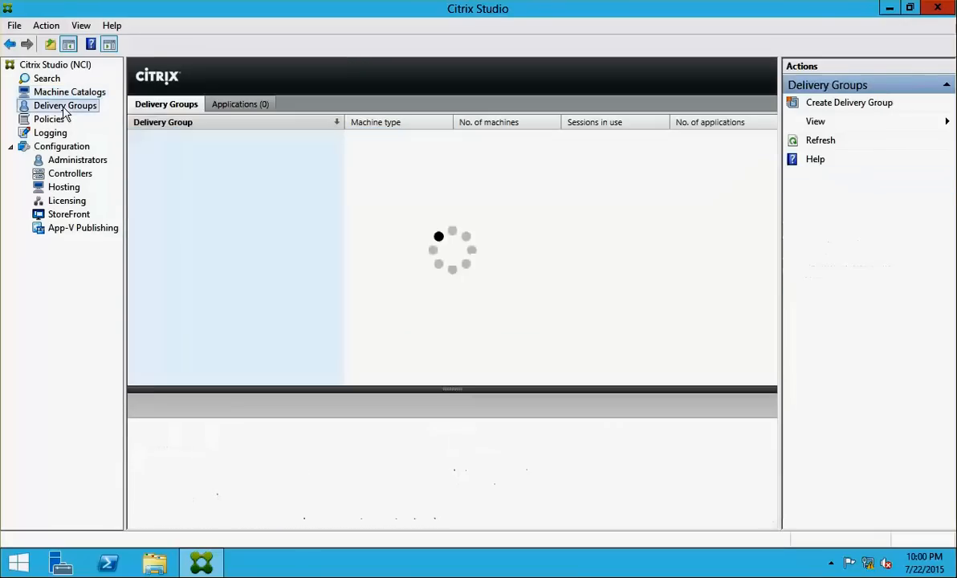
pyautogui.rightClick(59, 100)
pyautogui.click(81, 118)
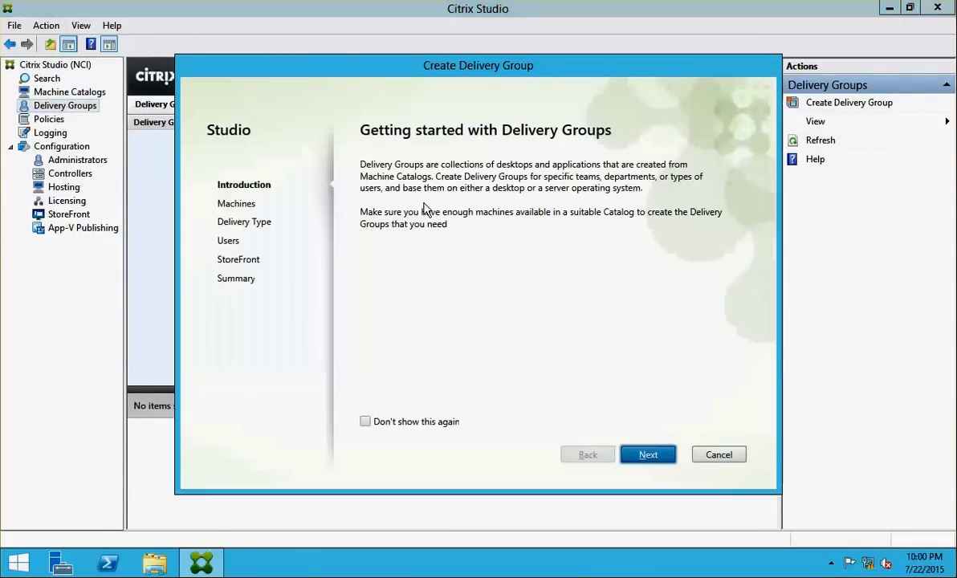
pyautogui.click(647, 456)
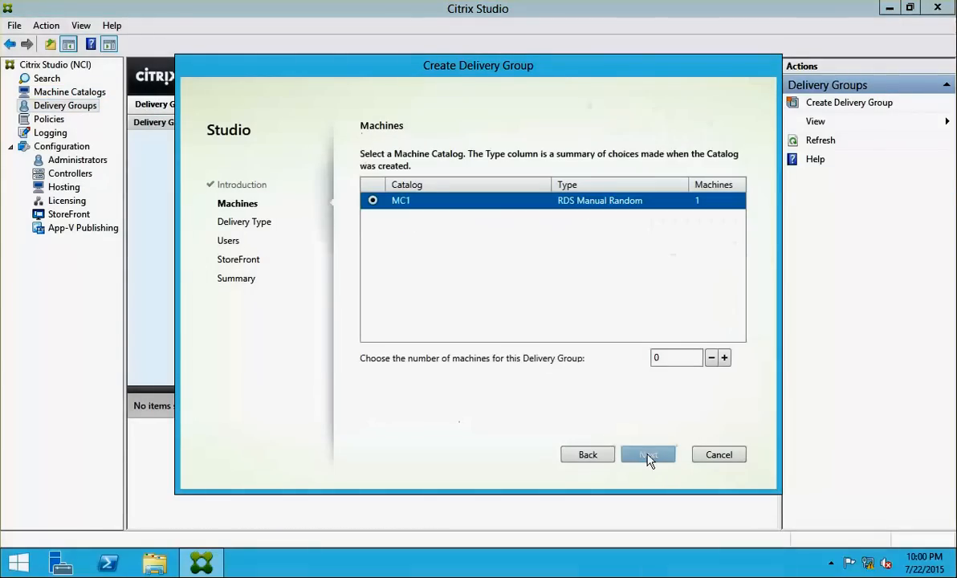
pyautogui.click(724, 358)
pyautogui.click(664, 455)
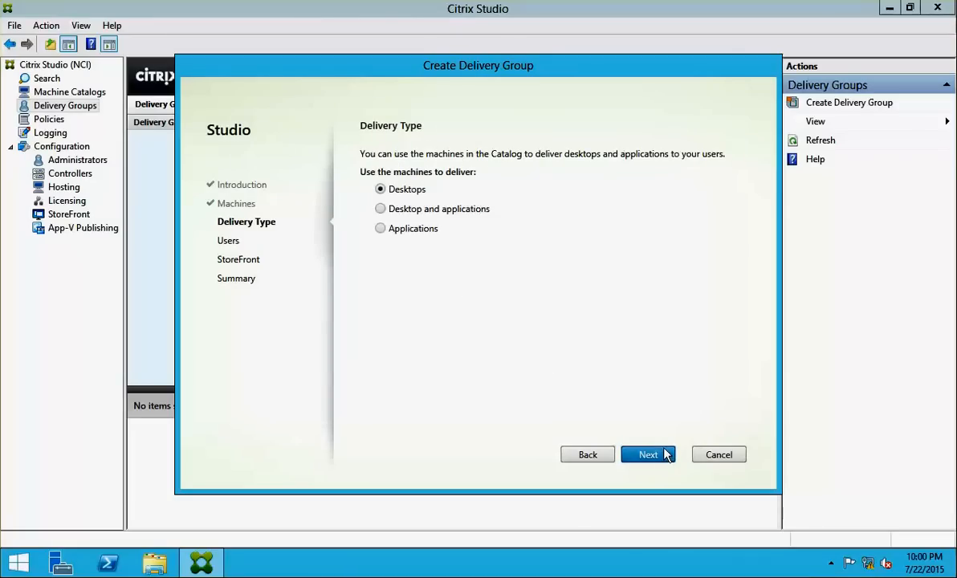
pyautogui.click(380, 227)
pyautogui.click(648, 454)
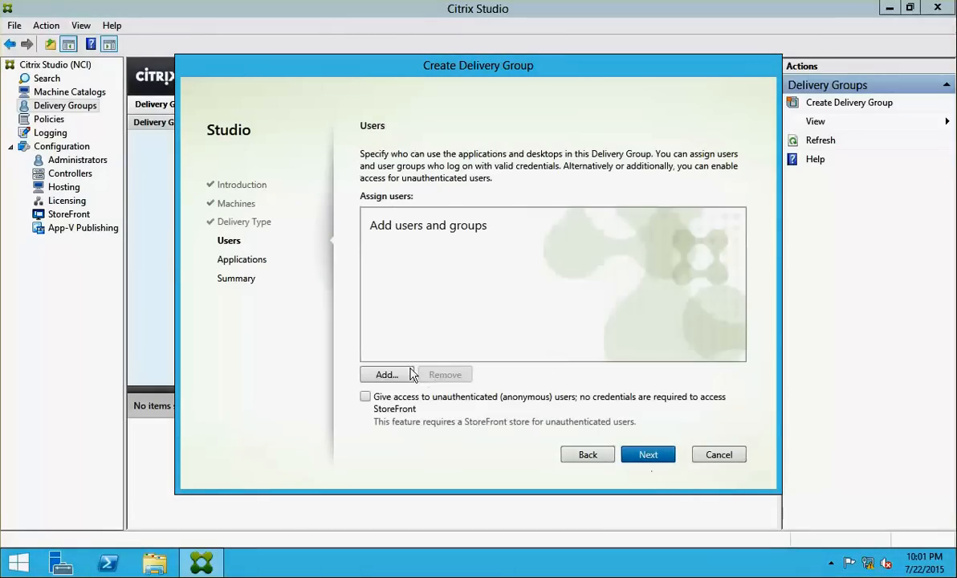
# Add the Domain Users group as the delivery group's users
pyautogui.click(397, 374)
pyautogui.write('DOM')
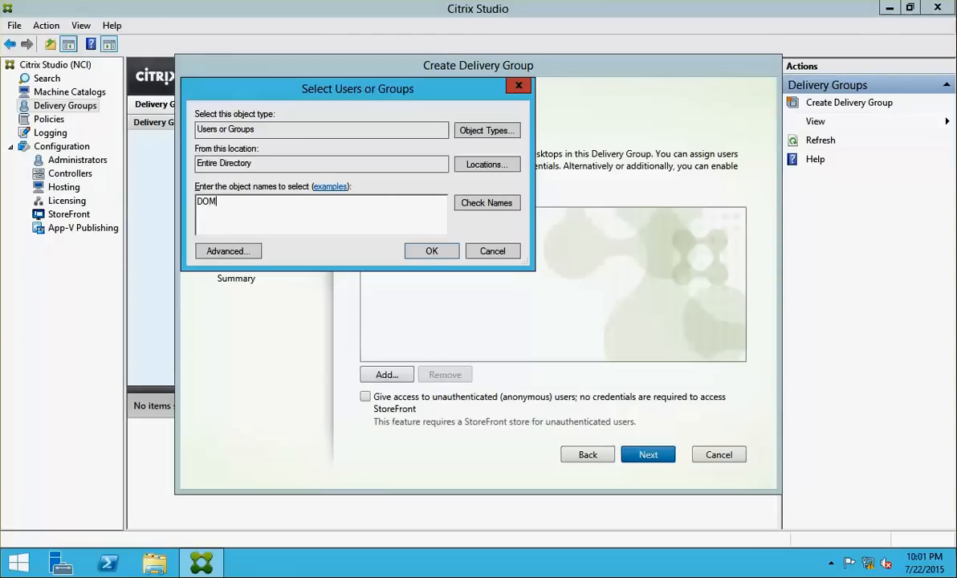
pyautogui.click(466, 203)
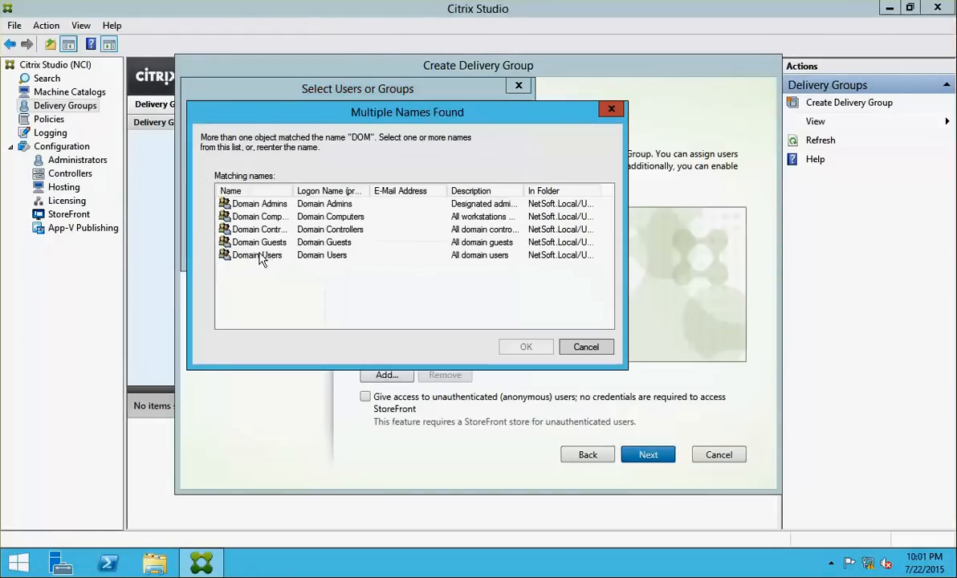
pyautogui.click(257, 254)
pyautogui.click(523, 346)
pyautogui.click(425, 251)
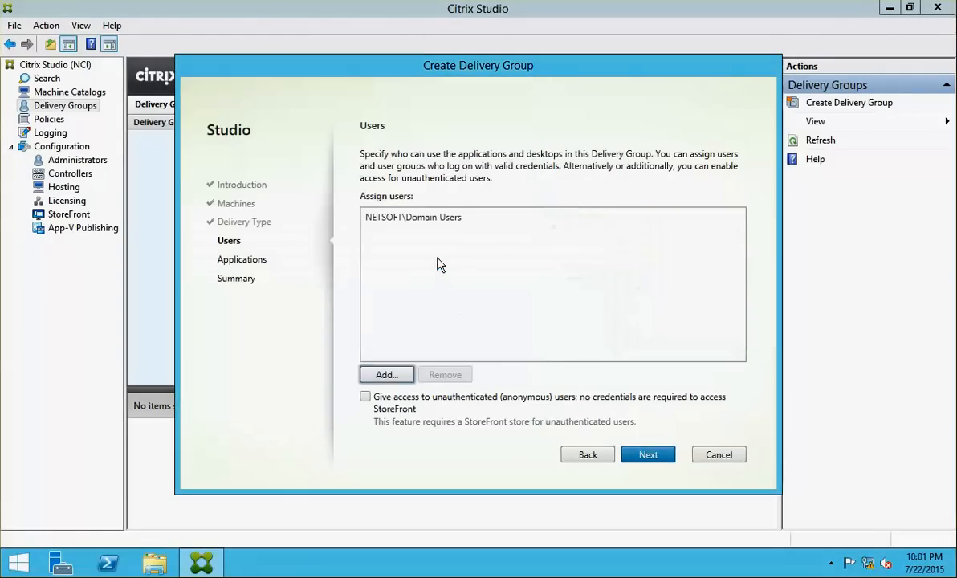
pyautogui.click(634, 455)
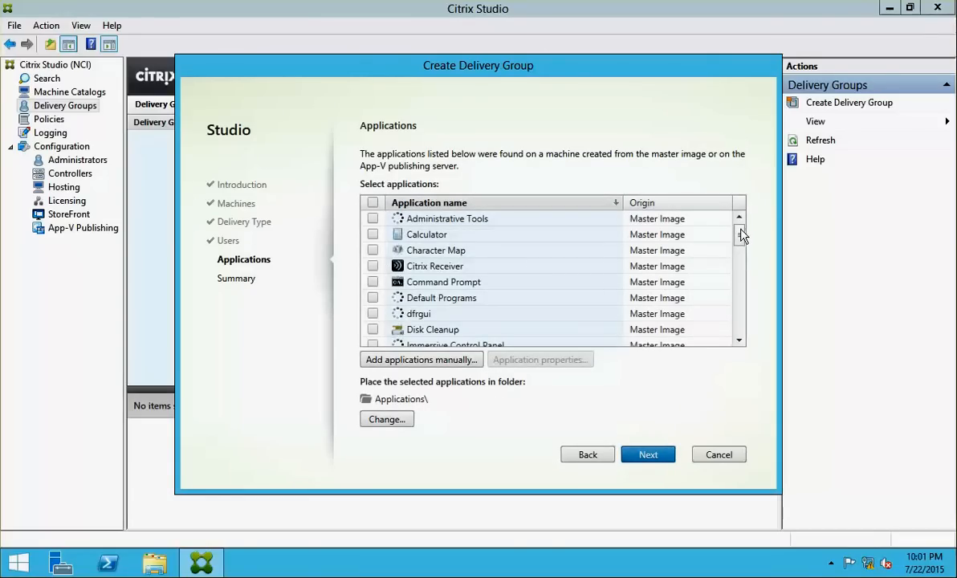
# Publish Calculator, Command Prompt and WinRAR, name the group DG1, and finish
pyautogui.click(372, 234)
pyautogui.click(372, 282)
pyautogui.moveTo(740, 237); pyautogui.dragTo(739, 362)
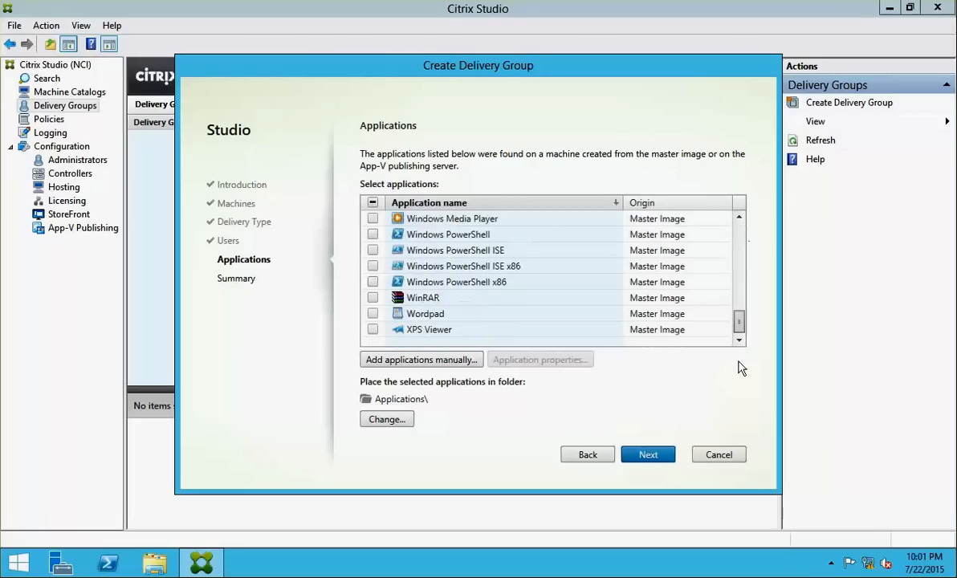
pyautogui.click(373, 298)
pyautogui.click(648, 454)
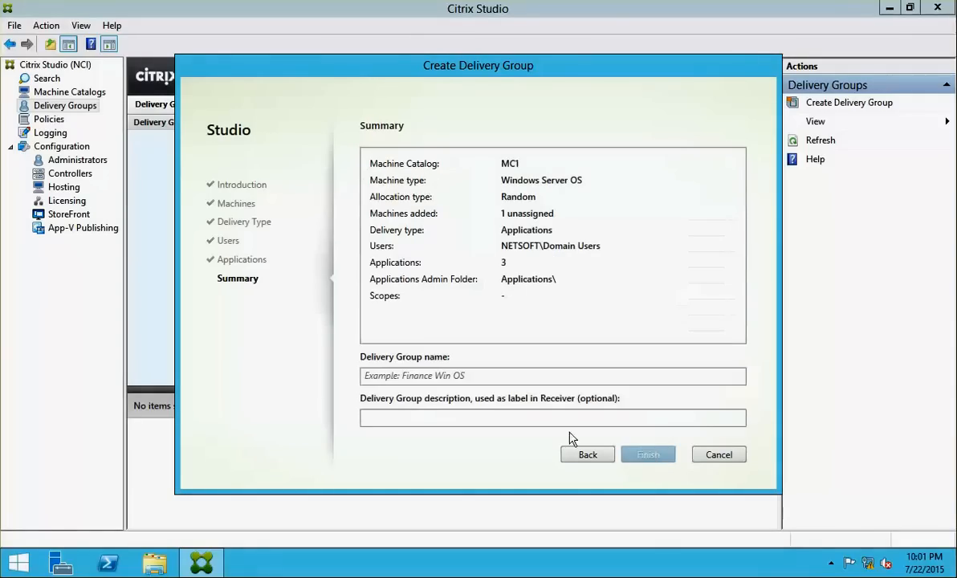
pyautogui.click(453, 375)
pyautogui.write('DG1')
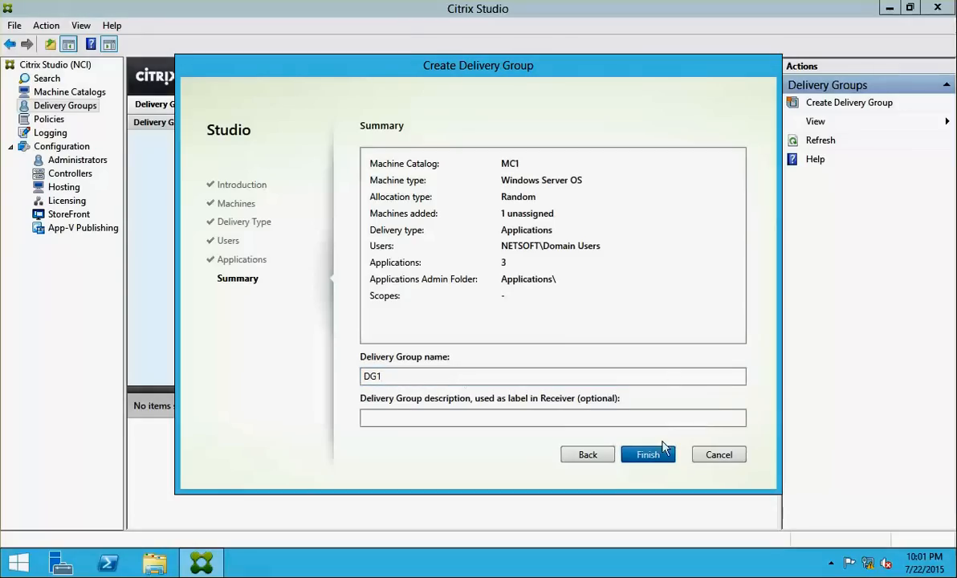
pyautogui.click(661, 455)
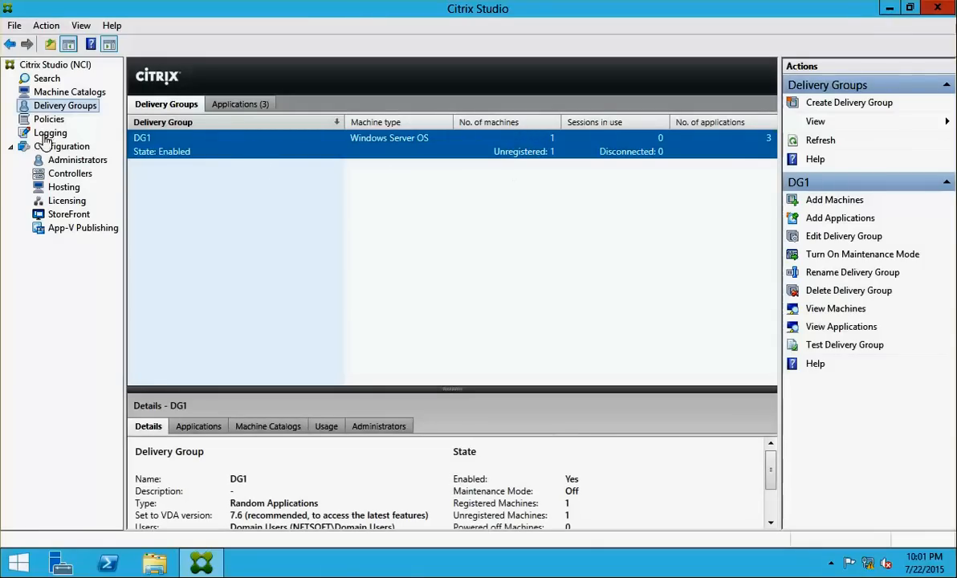
pyautogui.click(64, 214)
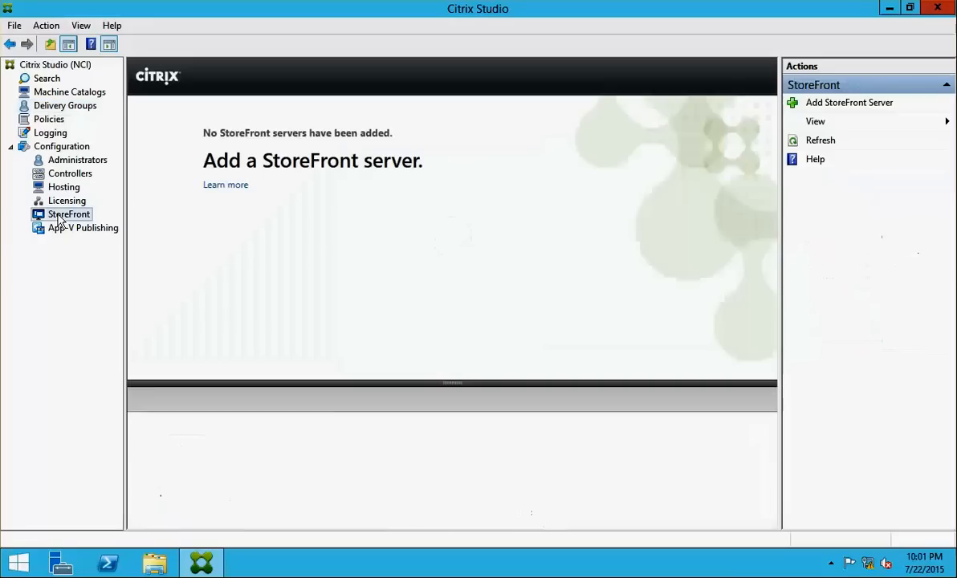
# Open the Add StoreFront Server dialog with the server name field ready for input
pyautogui.click(843, 104)
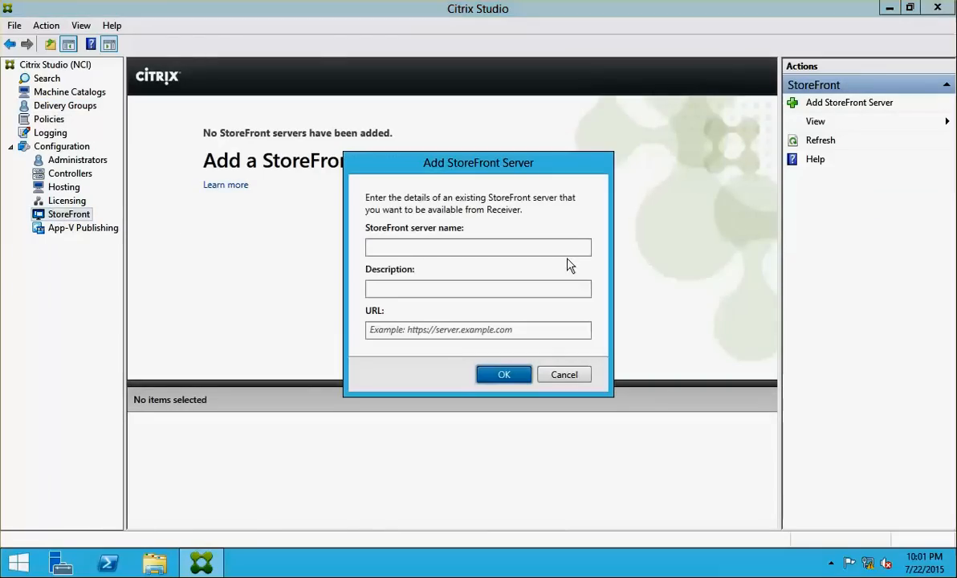
pyautogui.click(435, 250)
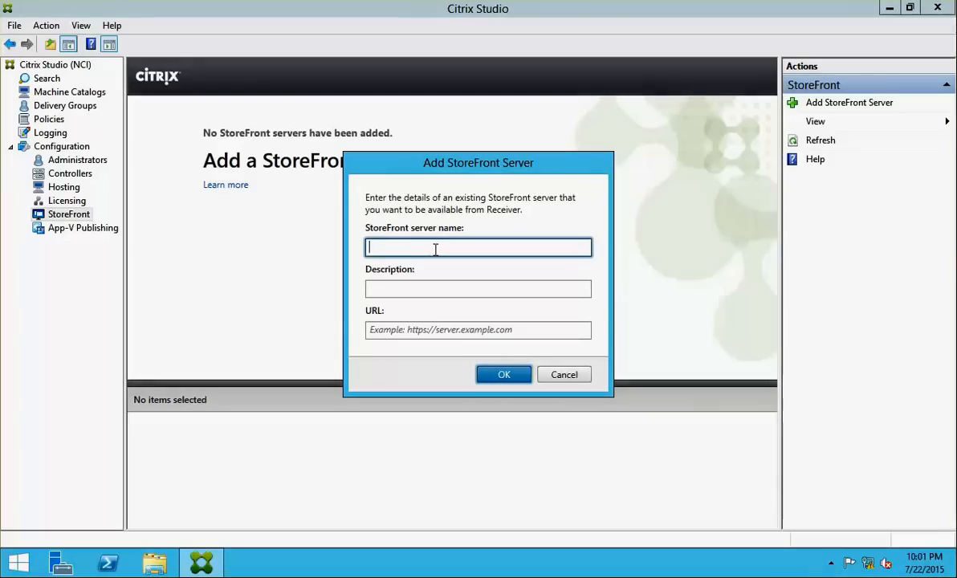
# On the domain controller, view the domain's computer accounts in Active Directory Users and Computers
pyautogui.click(1, 197)
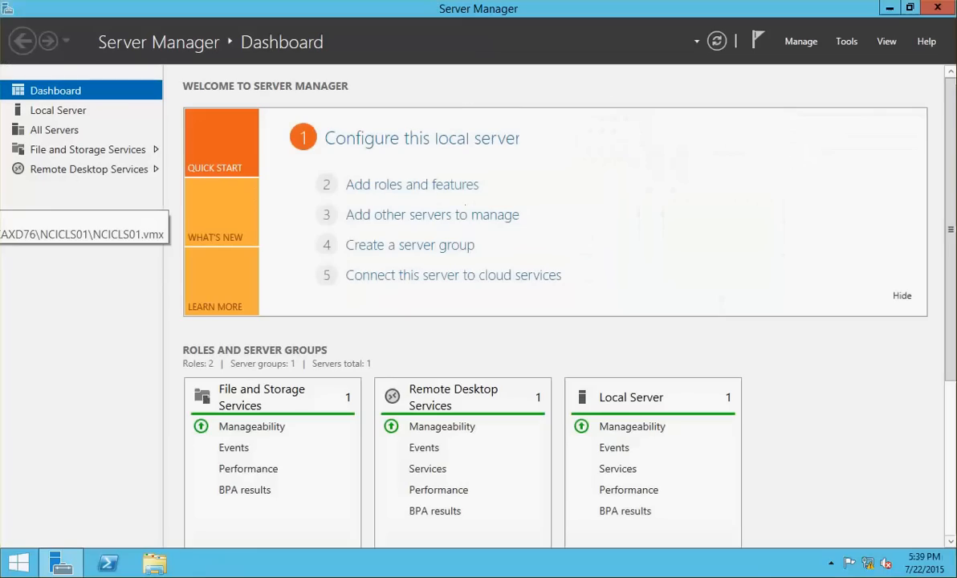
pyautogui.click(2, 191)
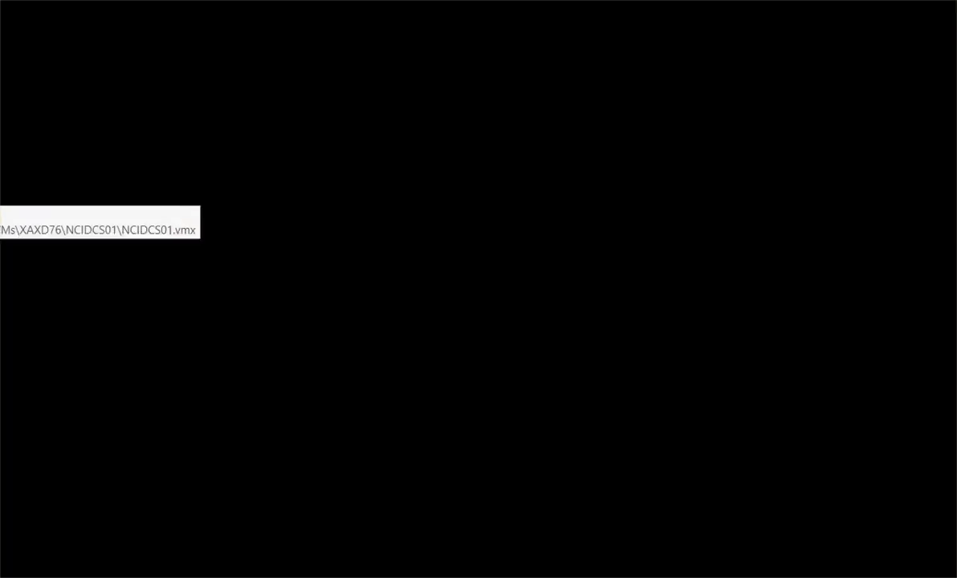
pyautogui.click(200, 562)
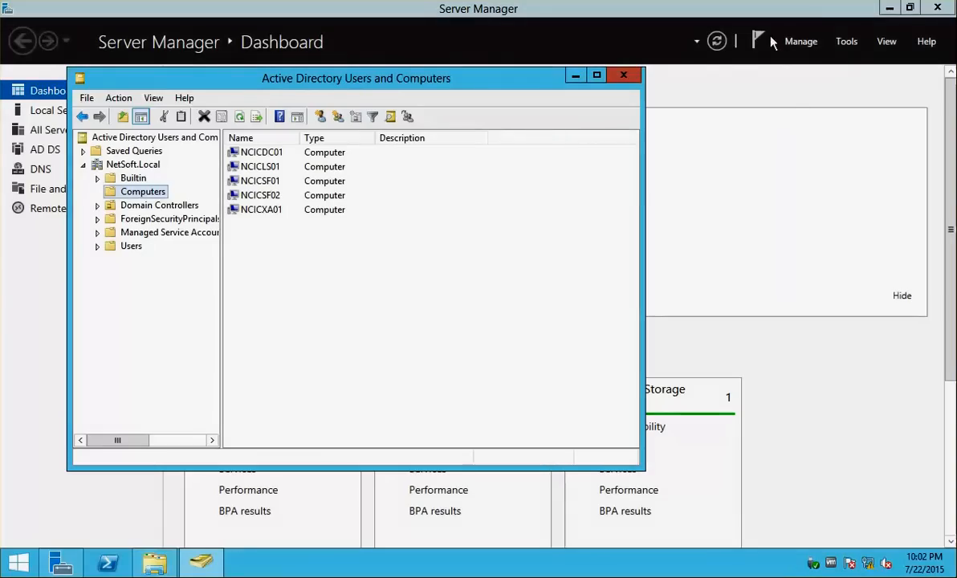
pyautogui.click(847, 43)
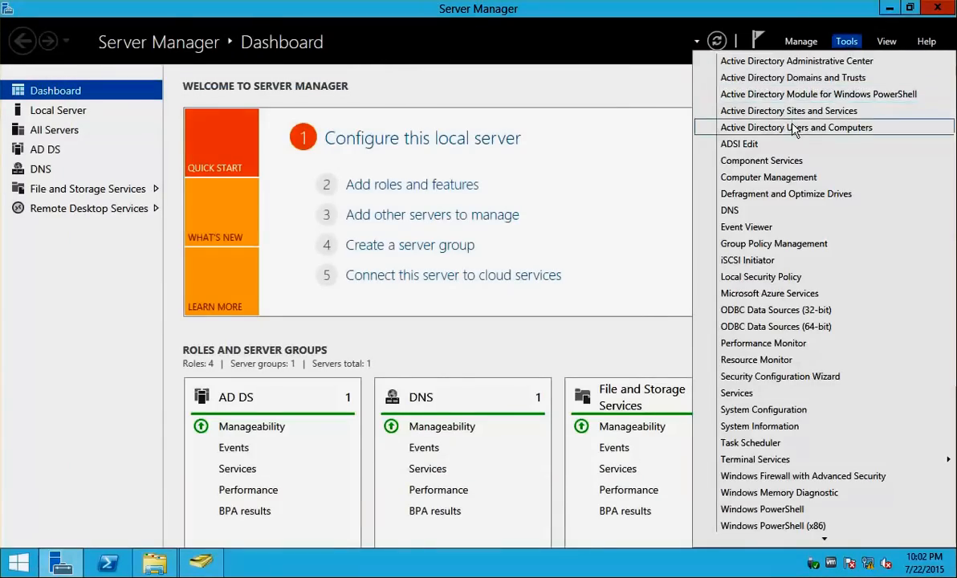
pyautogui.click(793, 128)
# In DNS Manager, open the NetSoft.Local zone and inspect the mystore record for 172.16.10.60
pyautogui.click(847, 41)
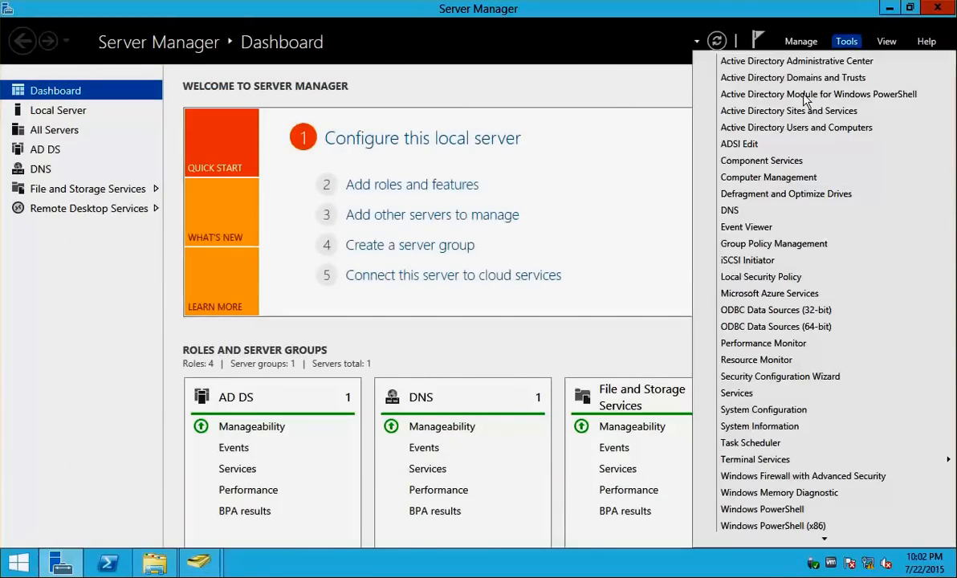
pyautogui.click(770, 211)
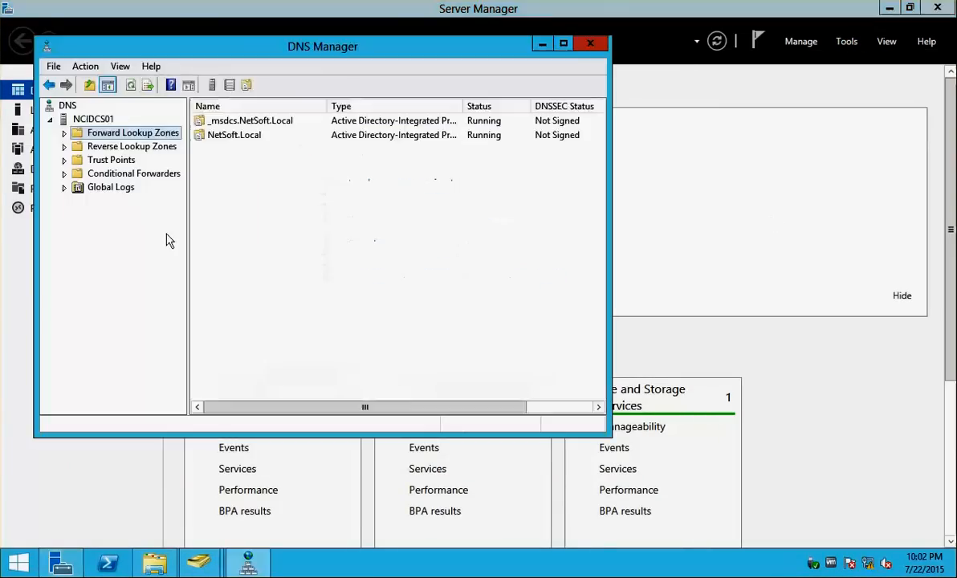
pyautogui.click(64, 134)
pyautogui.click(97, 162)
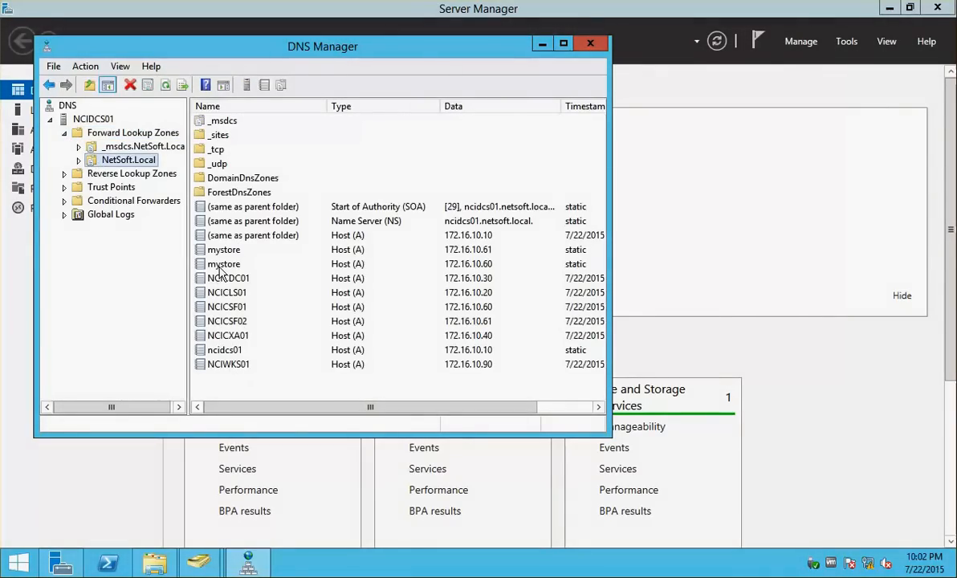
pyautogui.click(218, 268)
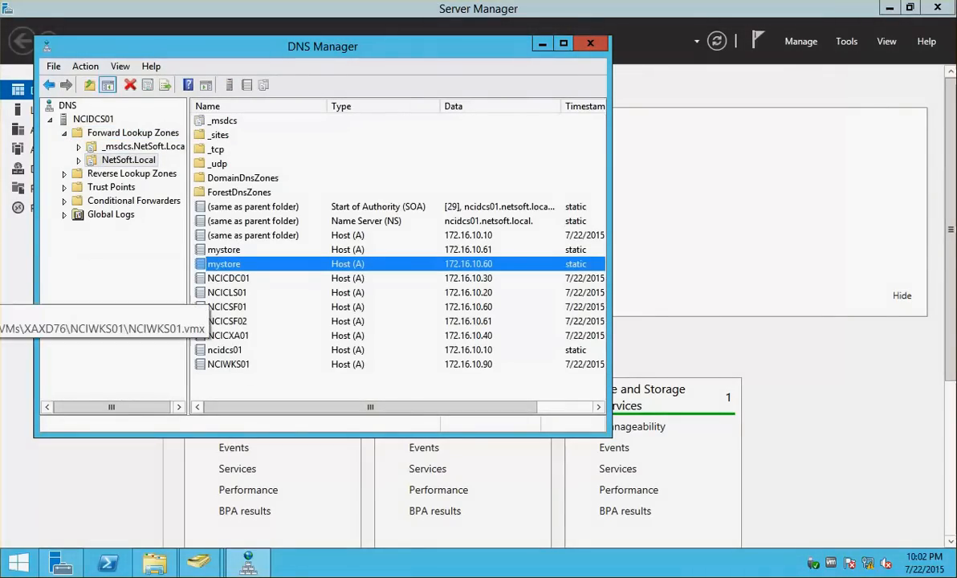
pyautogui.click(0, 279)
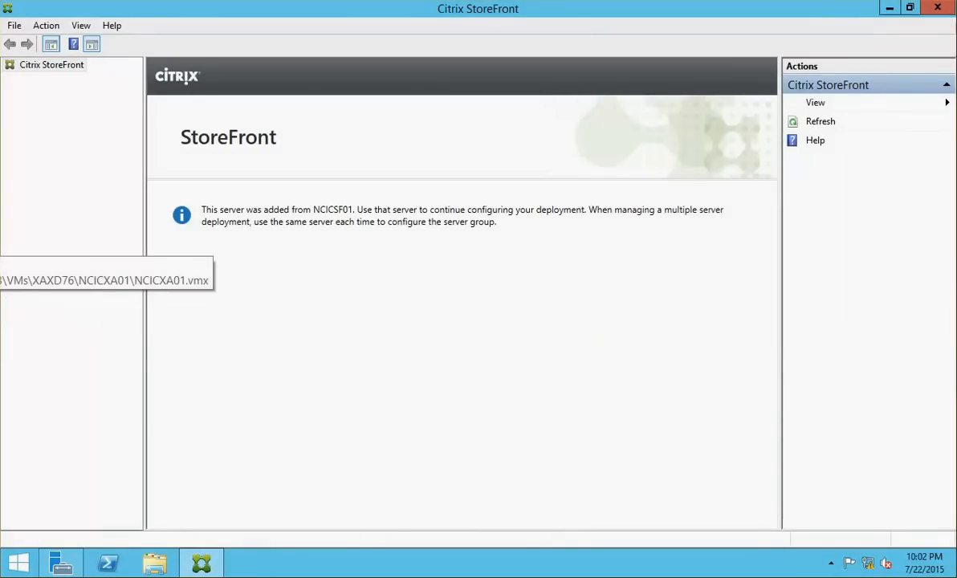
pyautogui.click(1, 243)
pyautogui.click(1, 209)
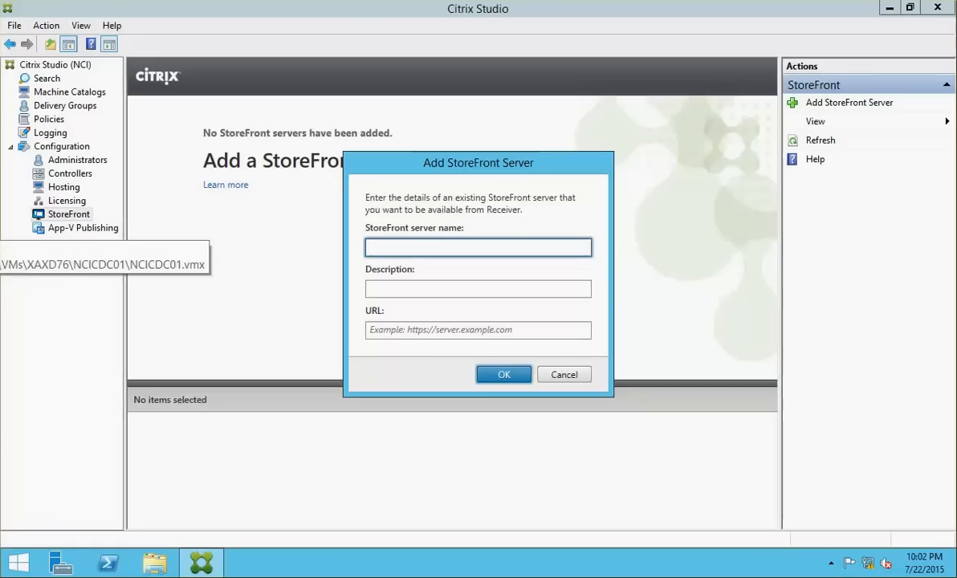
pyautogui.write('m')
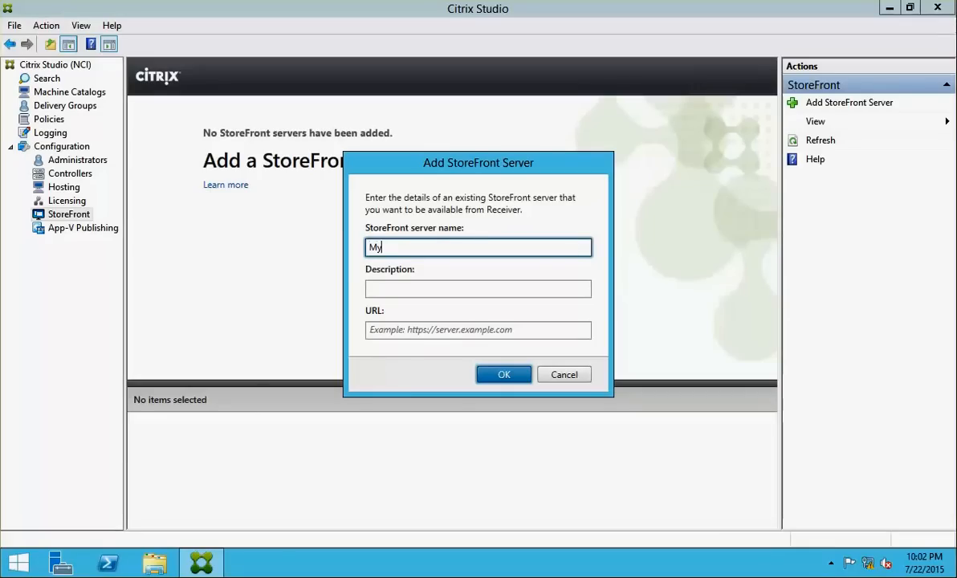
pyautogui.write('yStore')
pyautogui.click(442, 291)
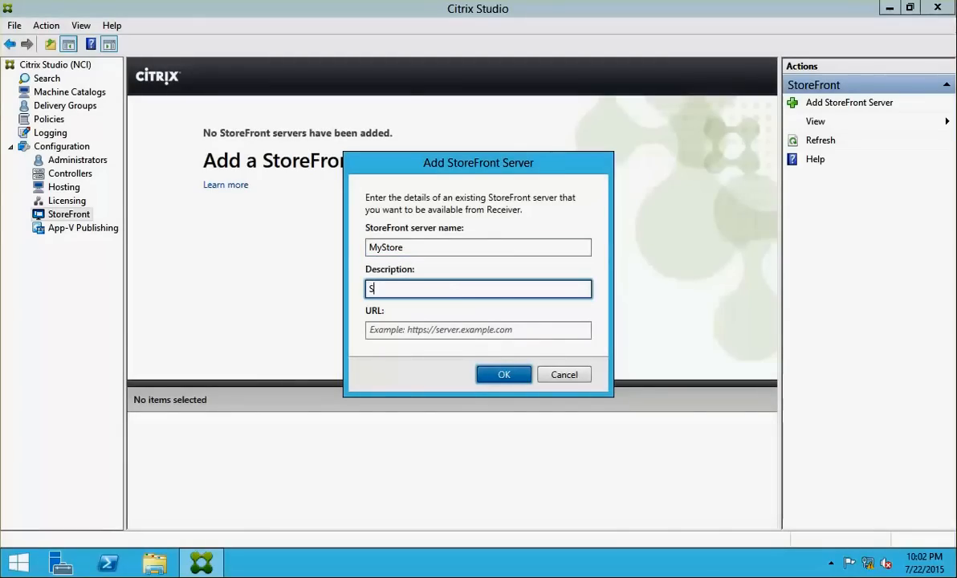
pyautogui.click(410, 330)
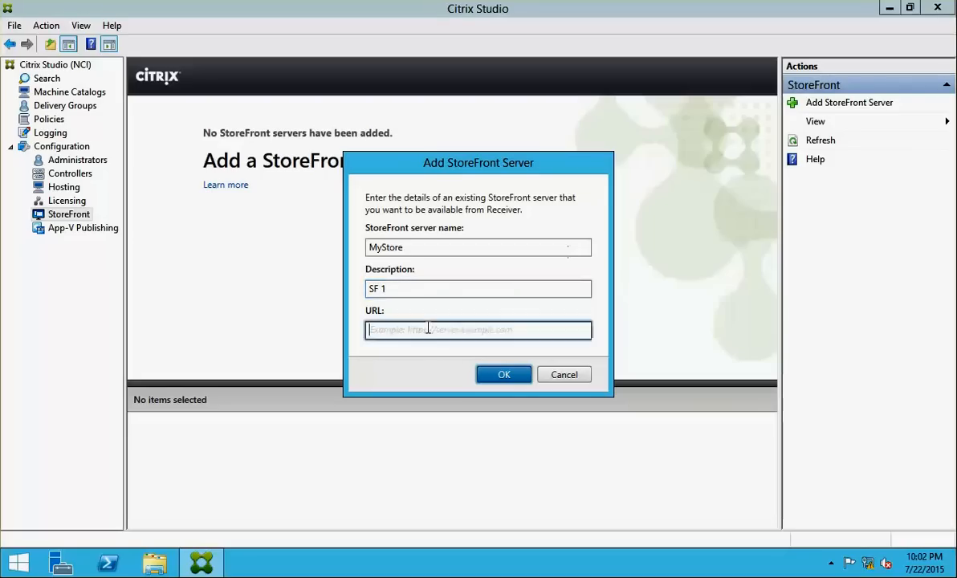
pyautogui.write('http')
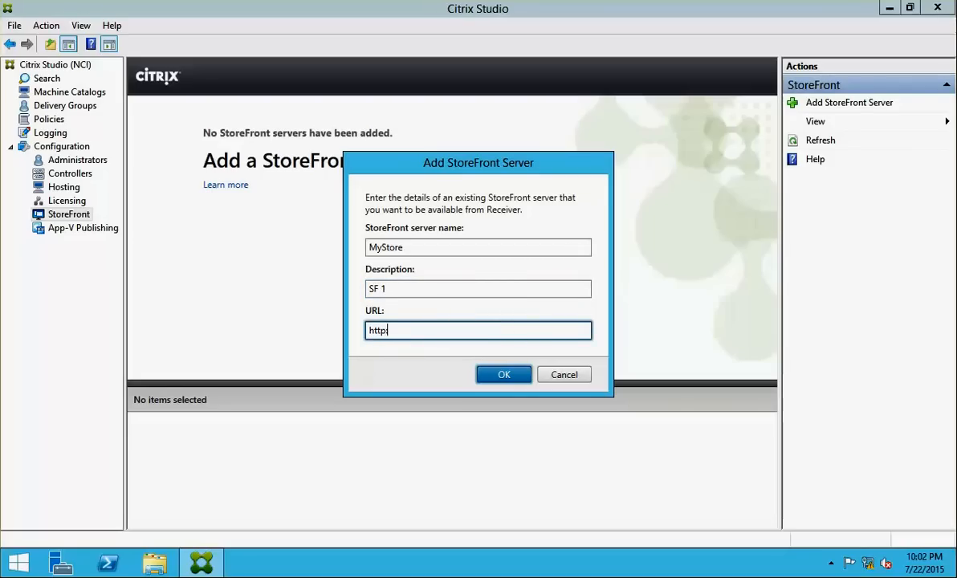
pyautogui.write('://mystore/Citrix/NCI')
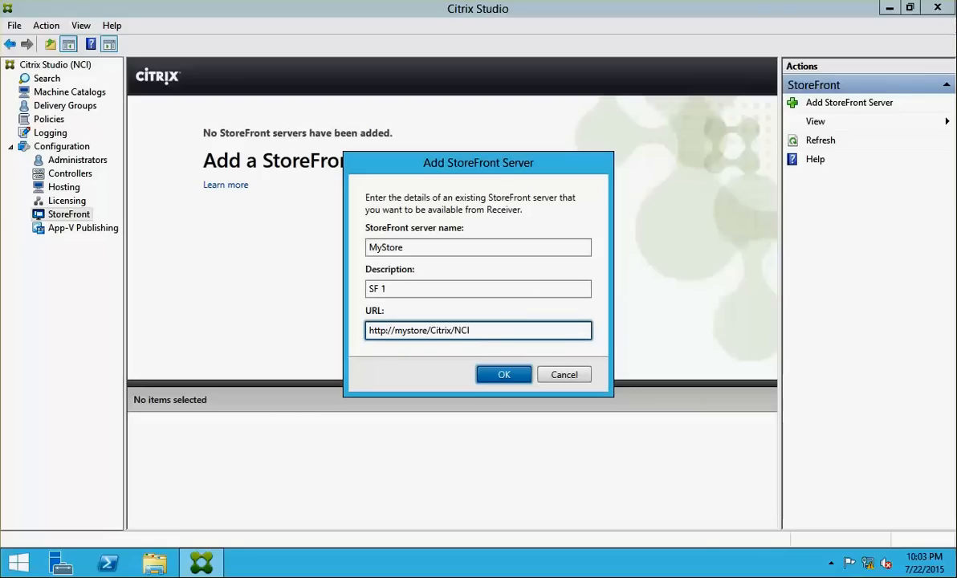
pyautogui.write('Stgore')
pyautogui.click(502, 375)
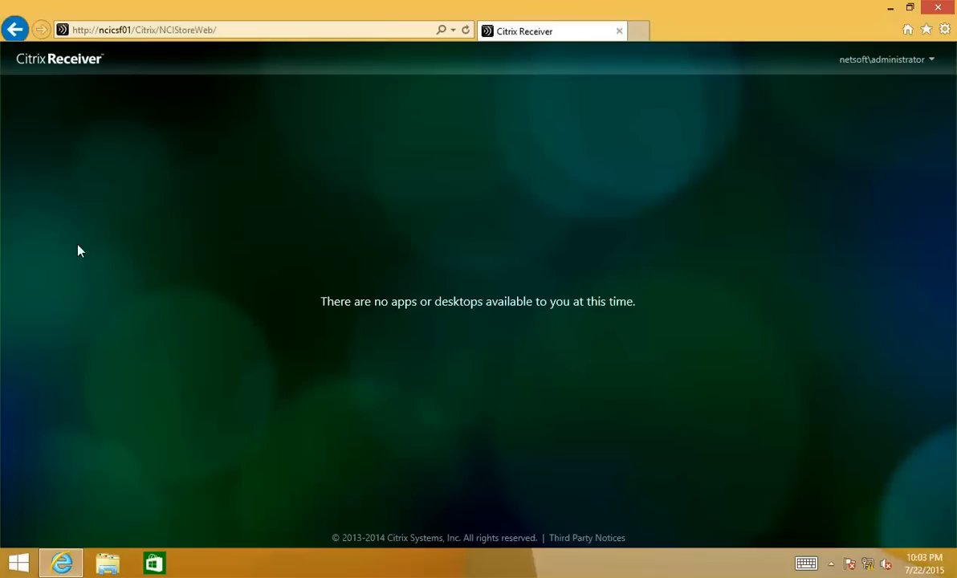
pyautogui.click(634, 32)
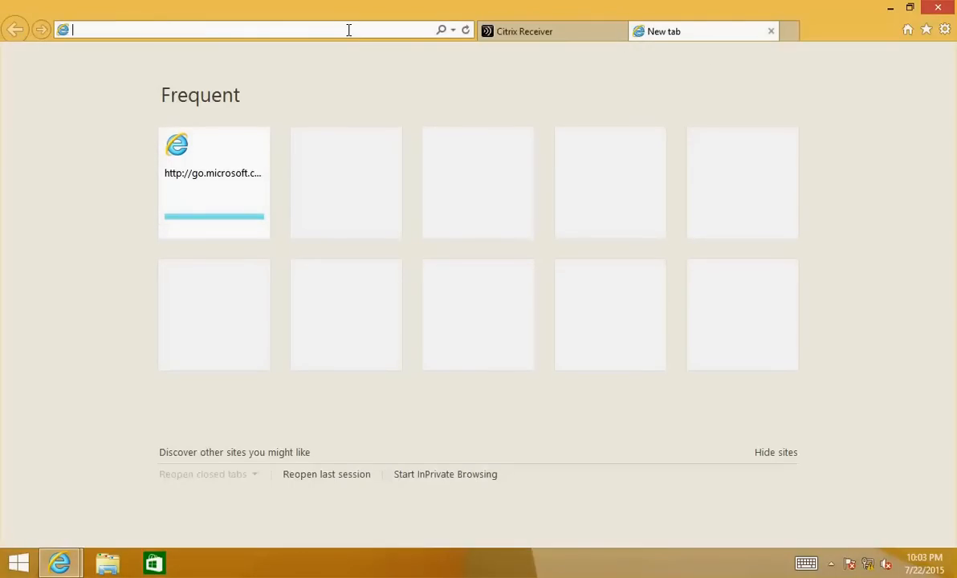
pyautogui.write('http://mystore/citrix/nci')
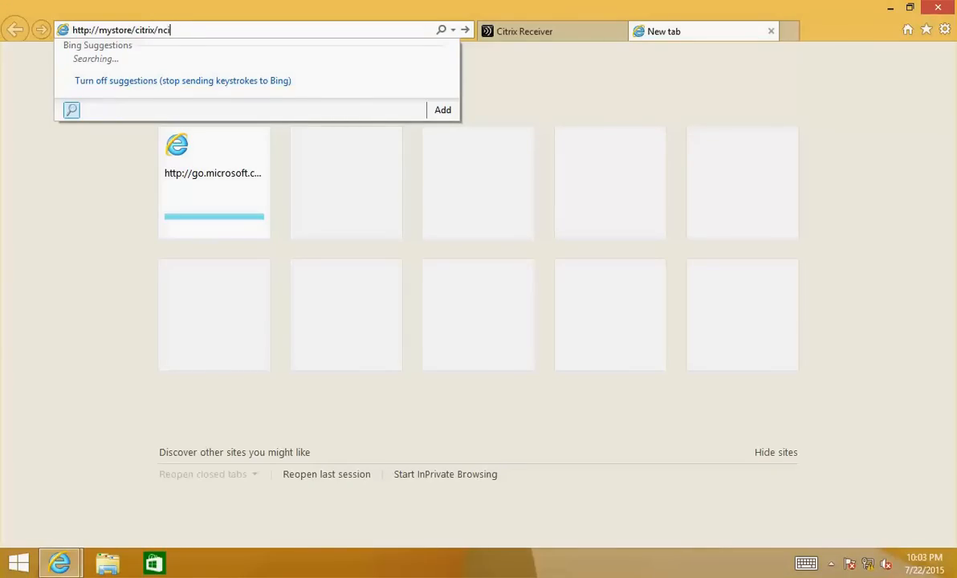
pyautogui.write('b')
pyautogui.press('Return')
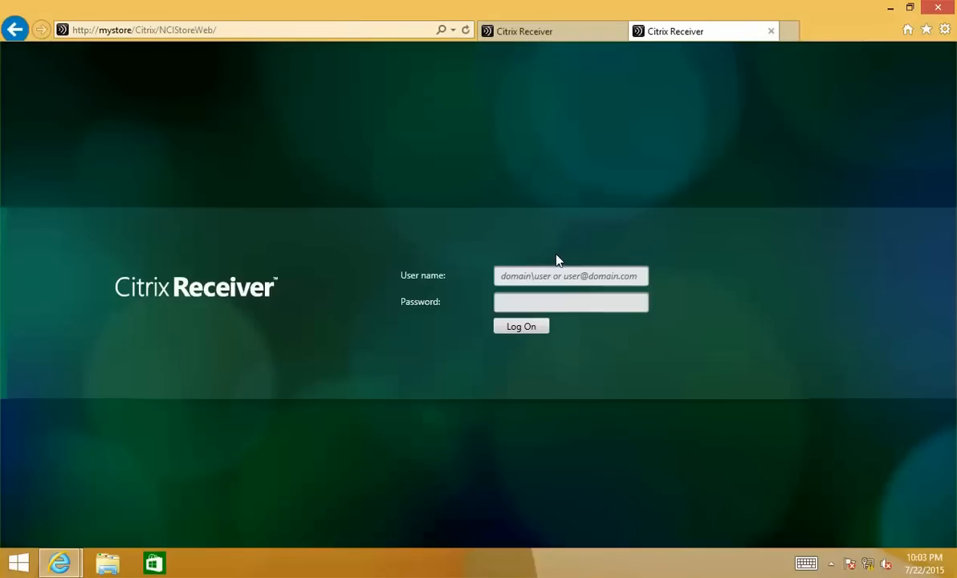
# Log on to the store with the domain administrator's user name and password
pyautogui.click(535, 274)
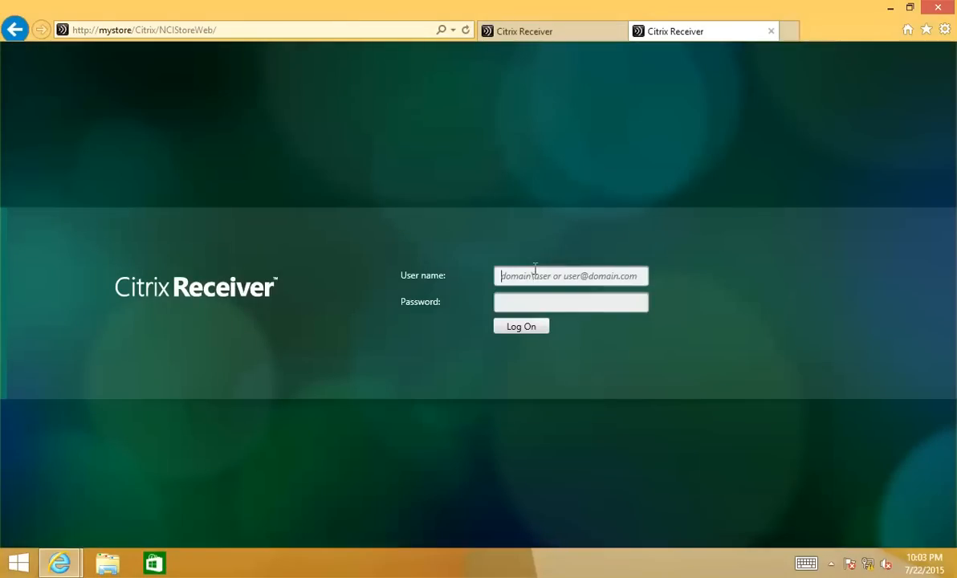
pyautogui.write('netsoft\\adm')
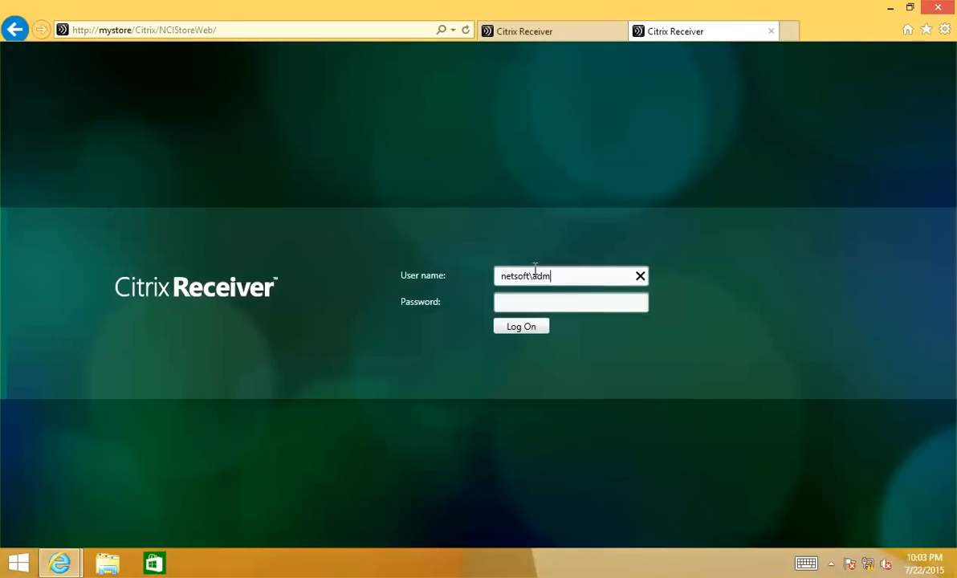
pyautogui.write('inistrator')
pyautogui.press('Tab')
pyautogui.write('Pa')
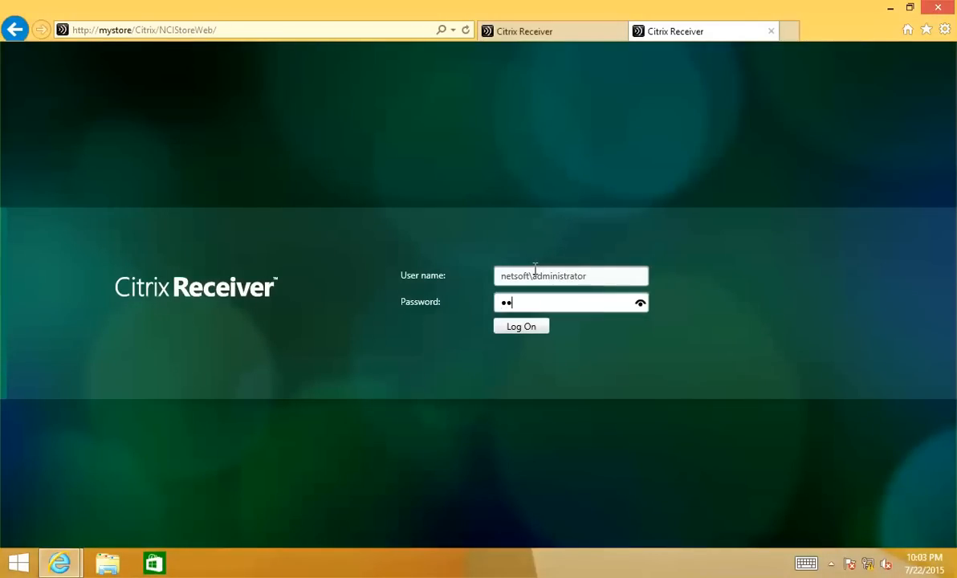
pyautogui.write('ssword')
pyautogui.press('Return')
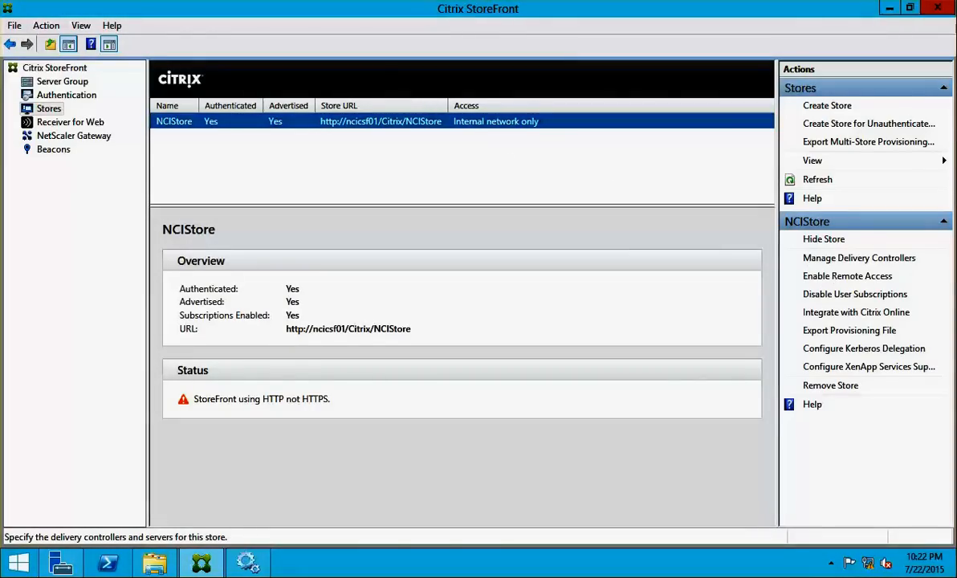
# Check the Local Server in Server Manager, then open NCIStore's Manage Delivery Controllers dialog
pyautogui.click(2, 229)
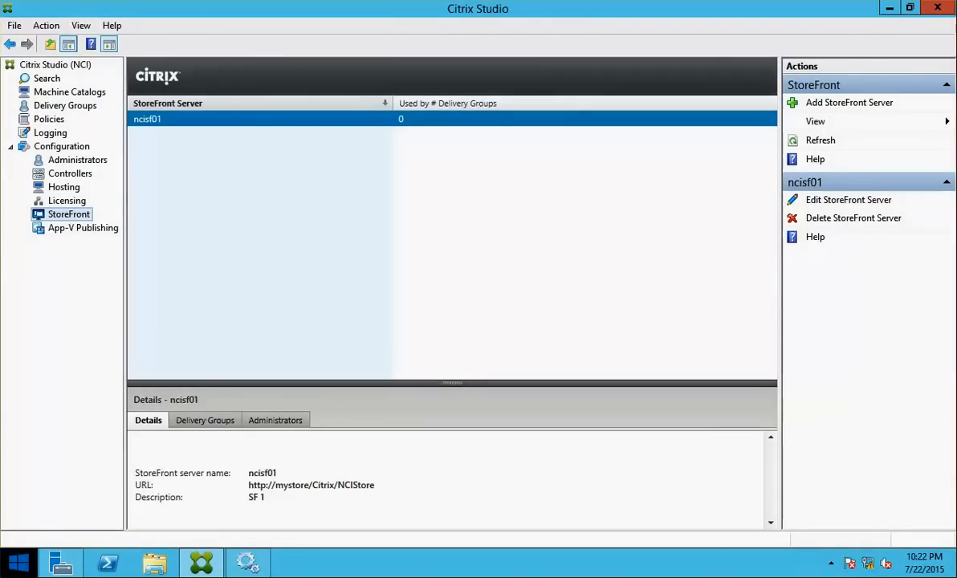
pyautogui.click(11, 570)
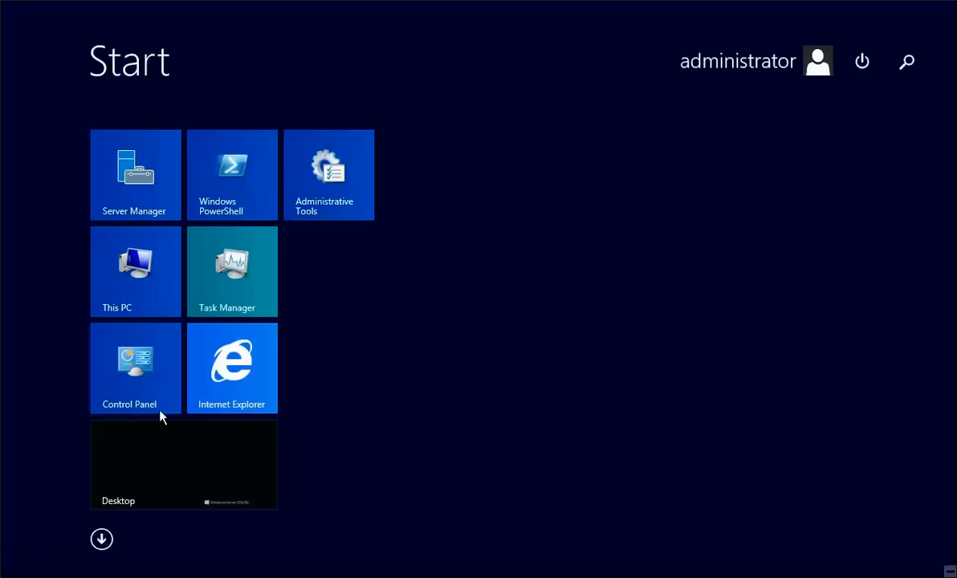
pyautogui.click(161, 165)
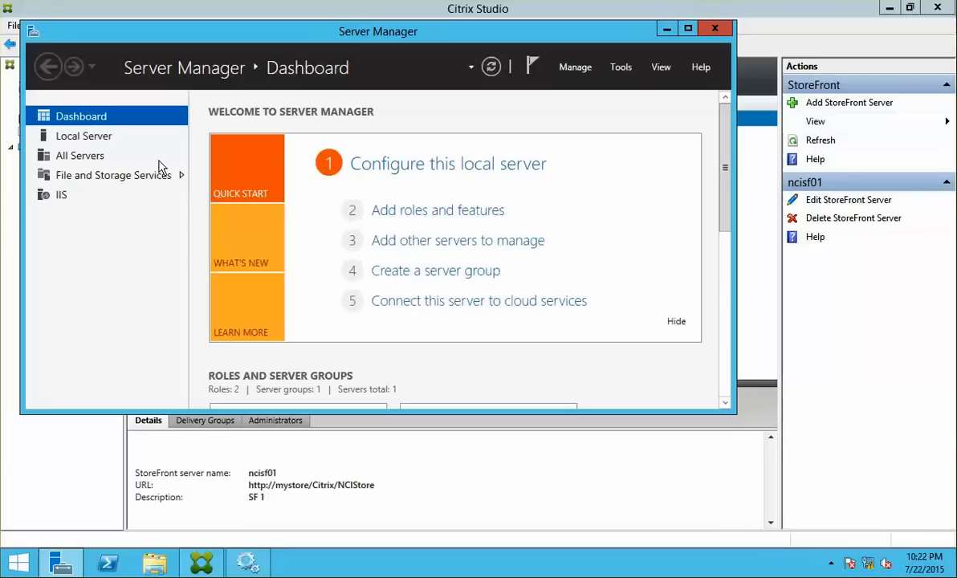
pyautogui.click(85, 136)
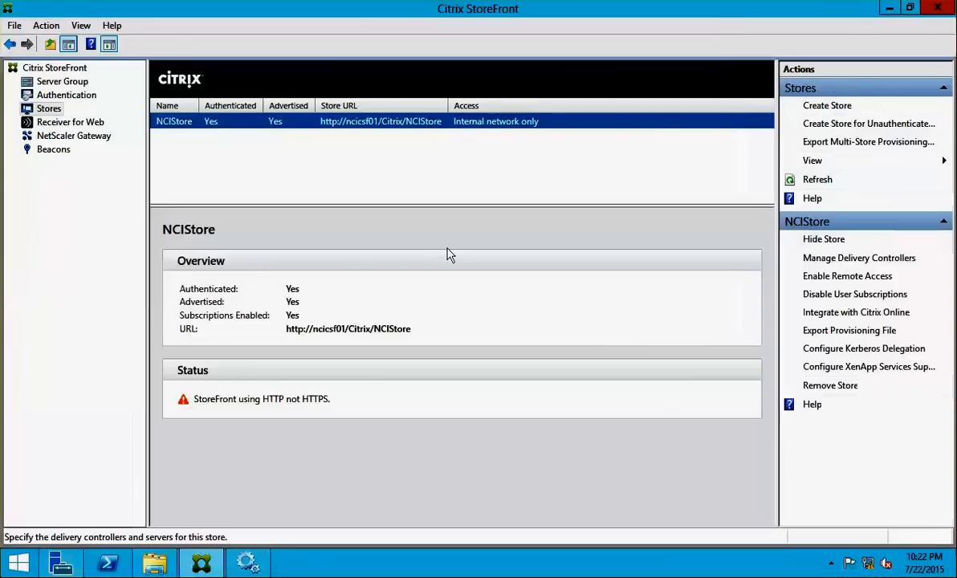
pyautogui.click(841, 259)
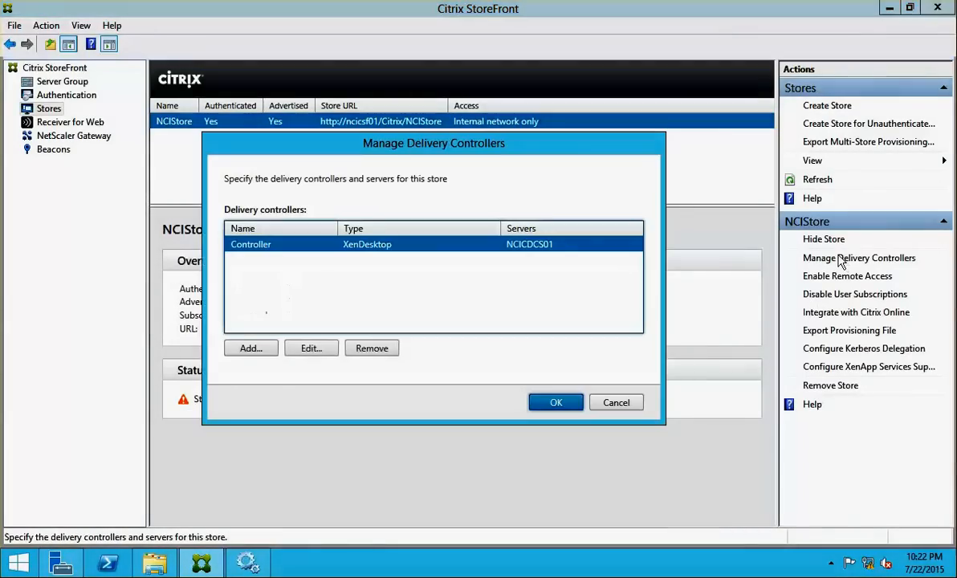
# Edit the Controller entry, swapping server NCICDCS01 for NCICDC01, and apply the changes
pyautogui.click(314, 347)
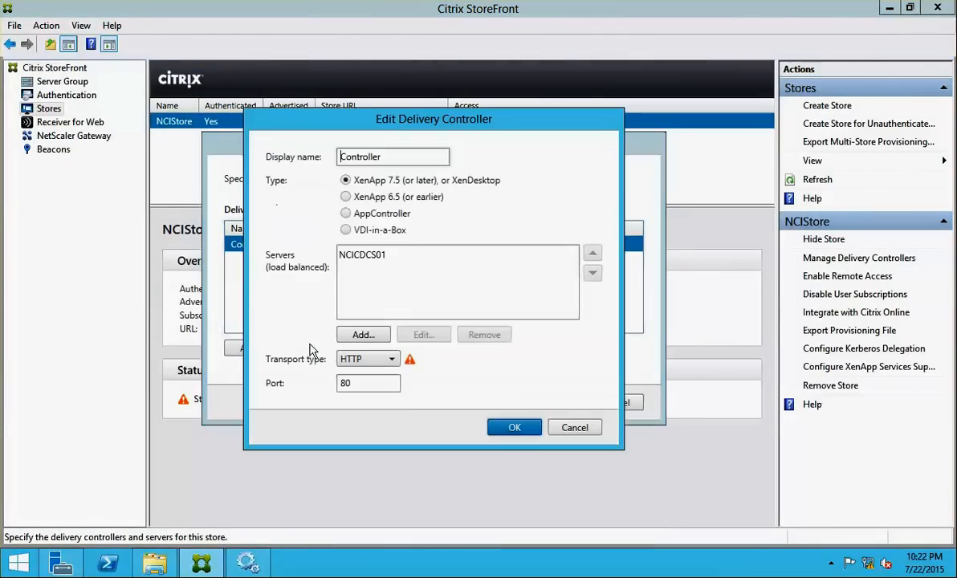
pyautogui.click(360, 257)
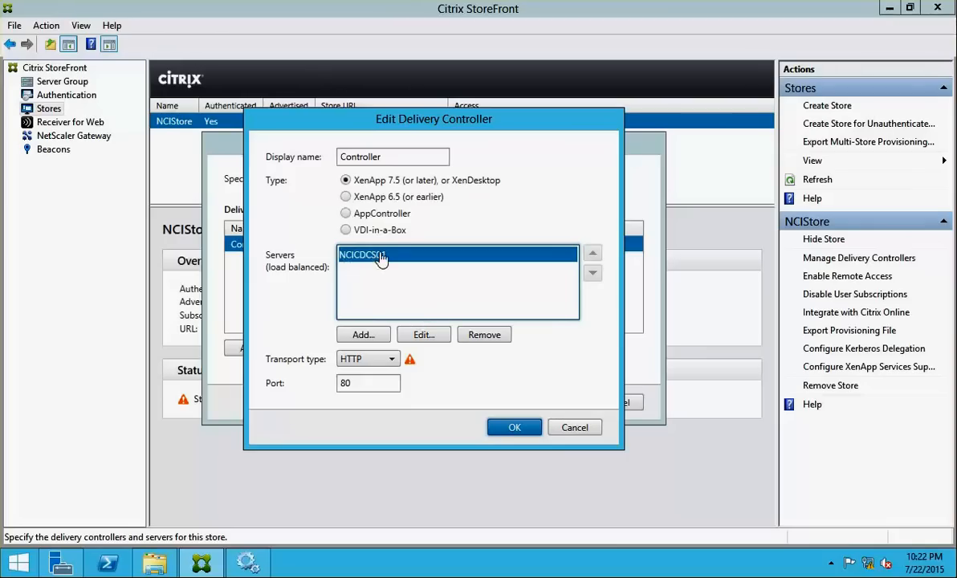
pyautogui.click(482, 340)
pyautogui.click(362, 336)
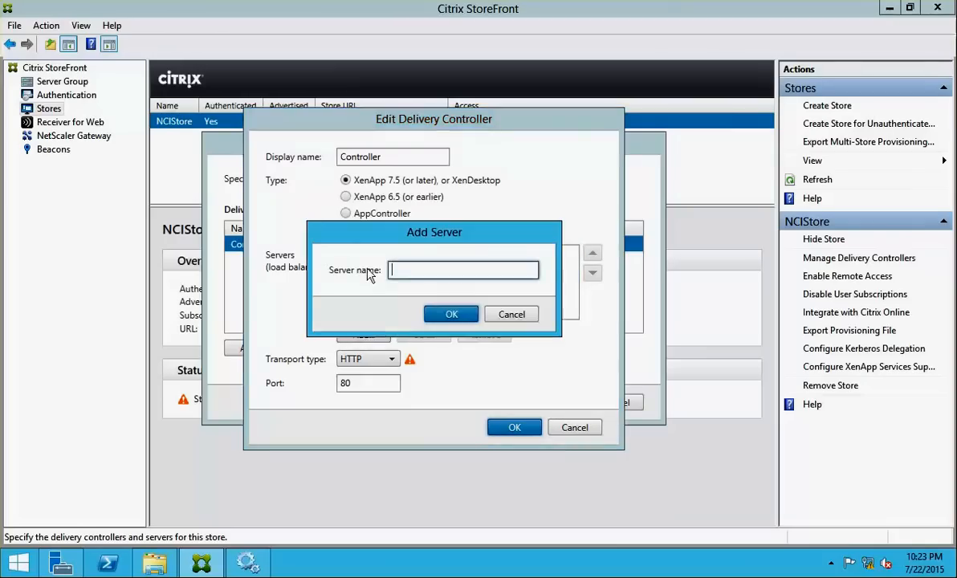
pyautogui.write('NCICDC01')
pyautogui.click(433, 315)
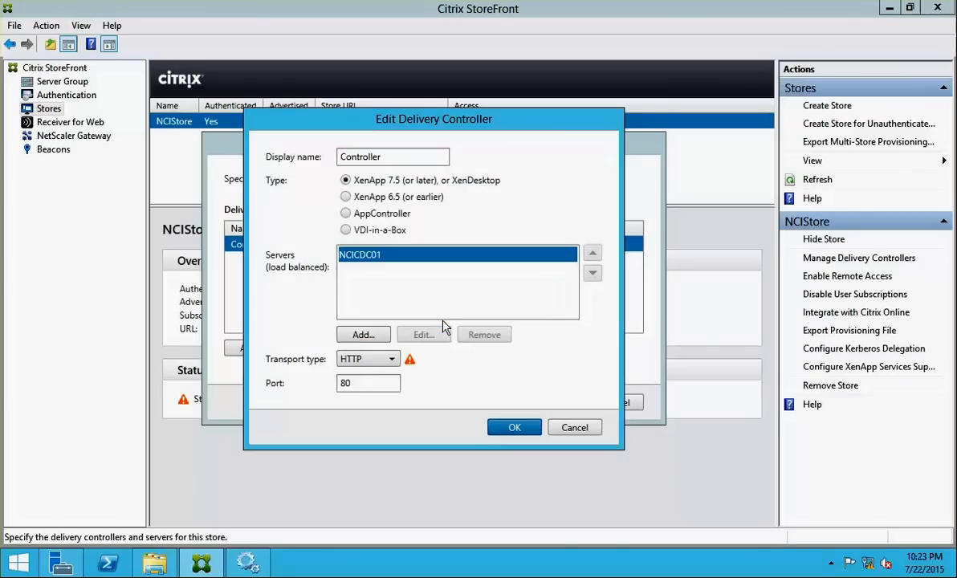
pyautogui.click(507, 429)
pyautogui.click(552, 406)
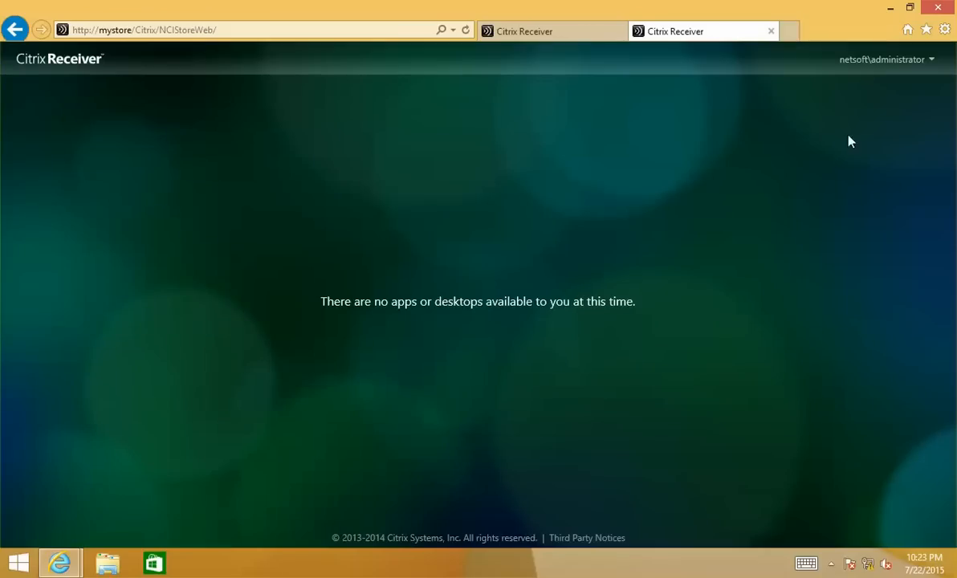
# Refresh the store, favourite Calculator, Command Prompt and WinRAR from All Apps, then launch Calculator
pyautogui.click(468, 32)
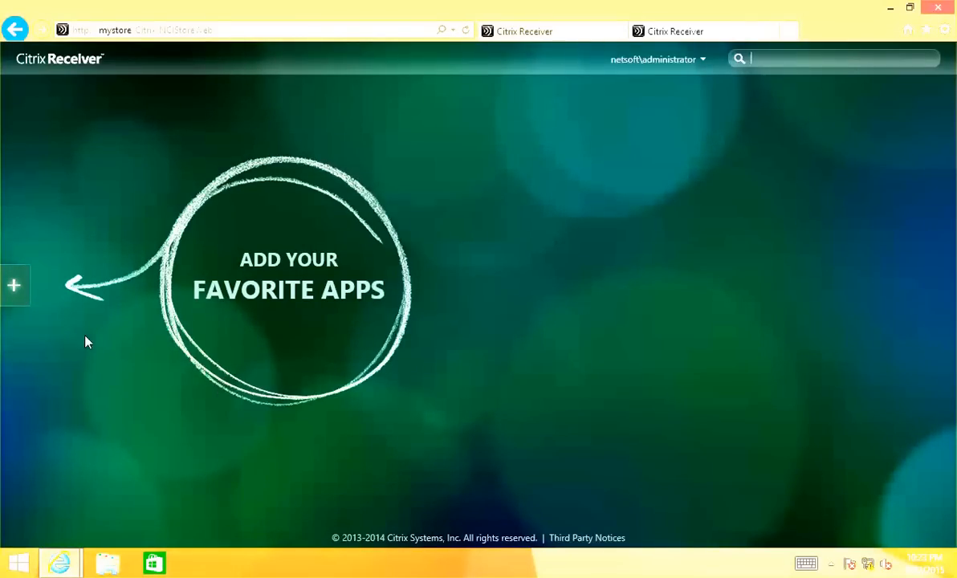
pyautogui.click(15, 291)
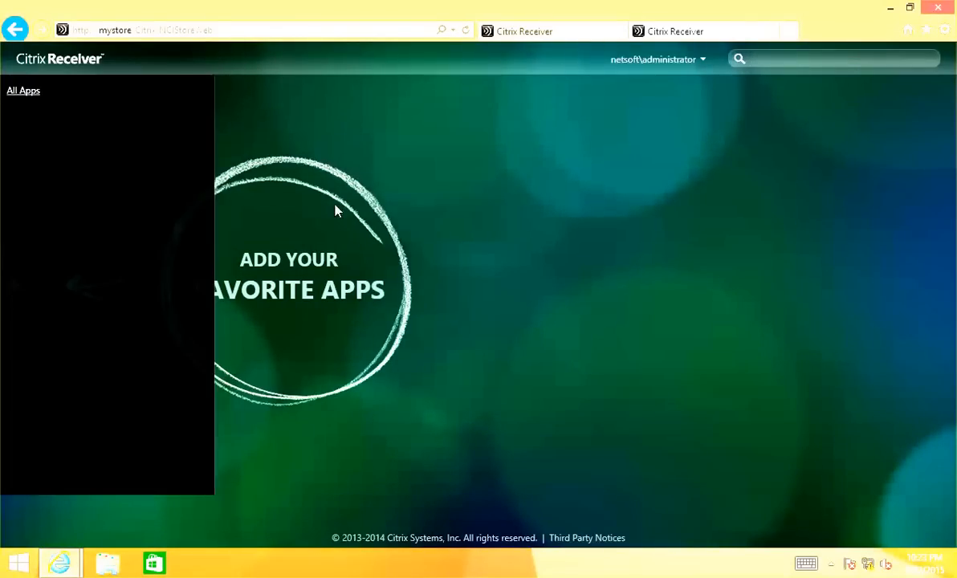
pyautogui.click(35, 95)
pyautogui.click(309, 101)
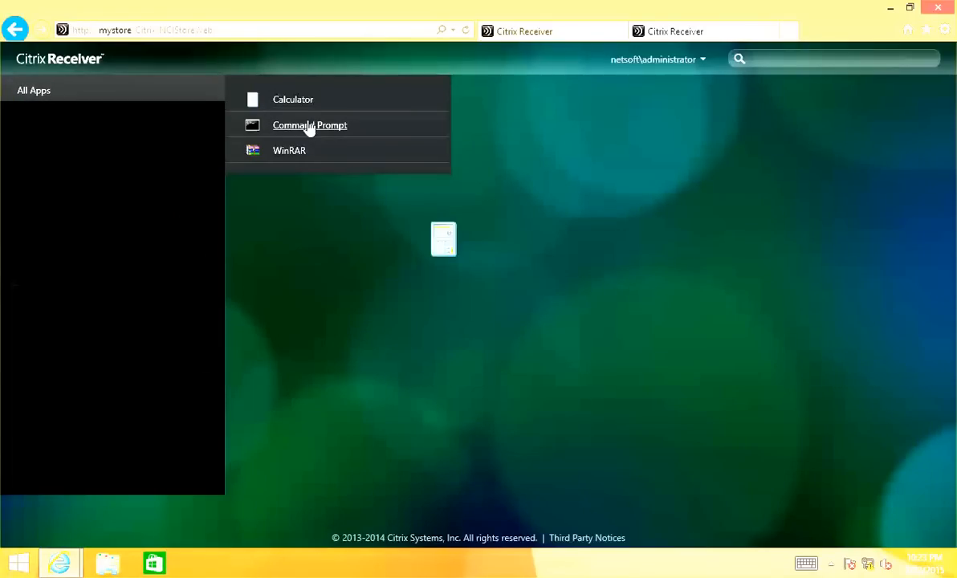
pyautogui.click(308, 126)
pyautogui.click(294, 151)
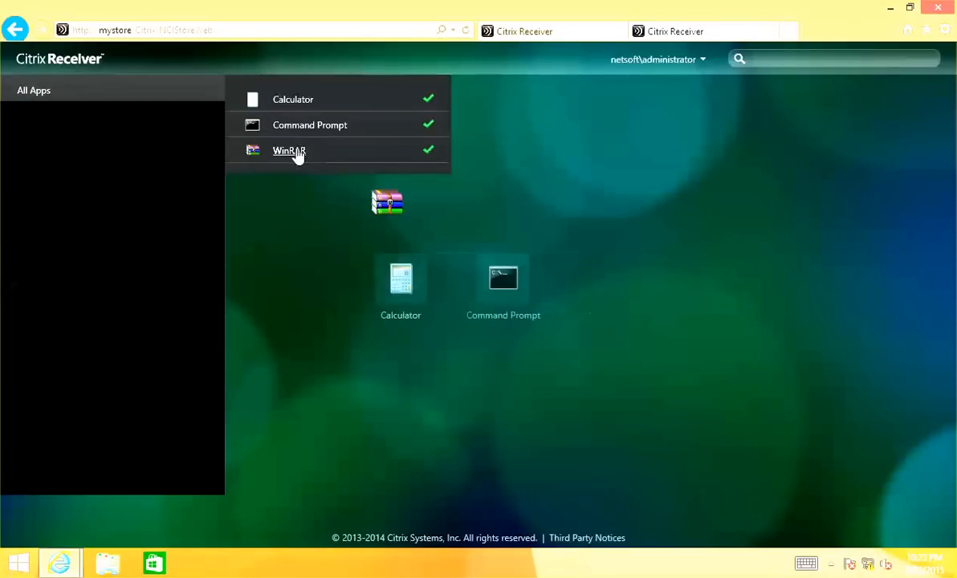
pyautogui.click(666, 197)
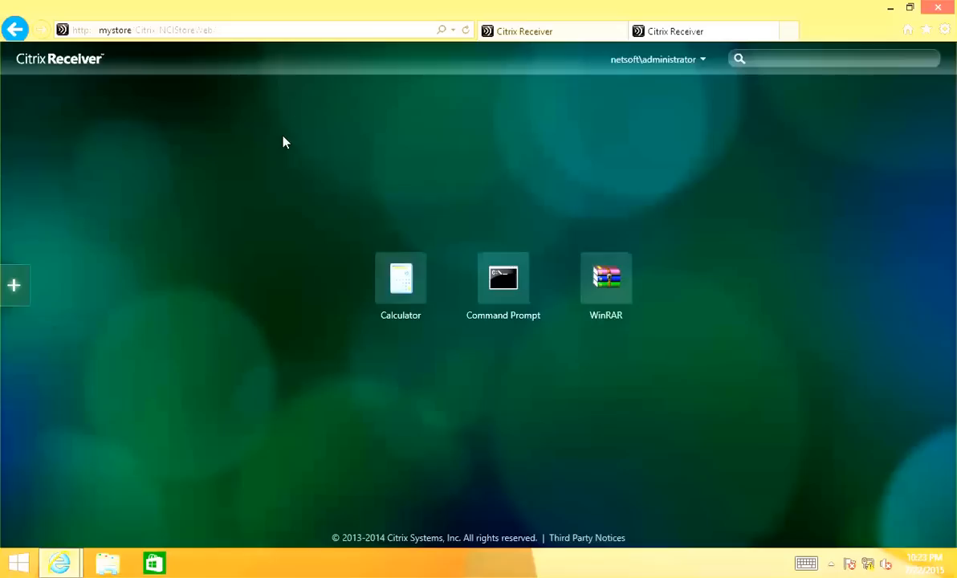
pyautogui.click(403, 279)
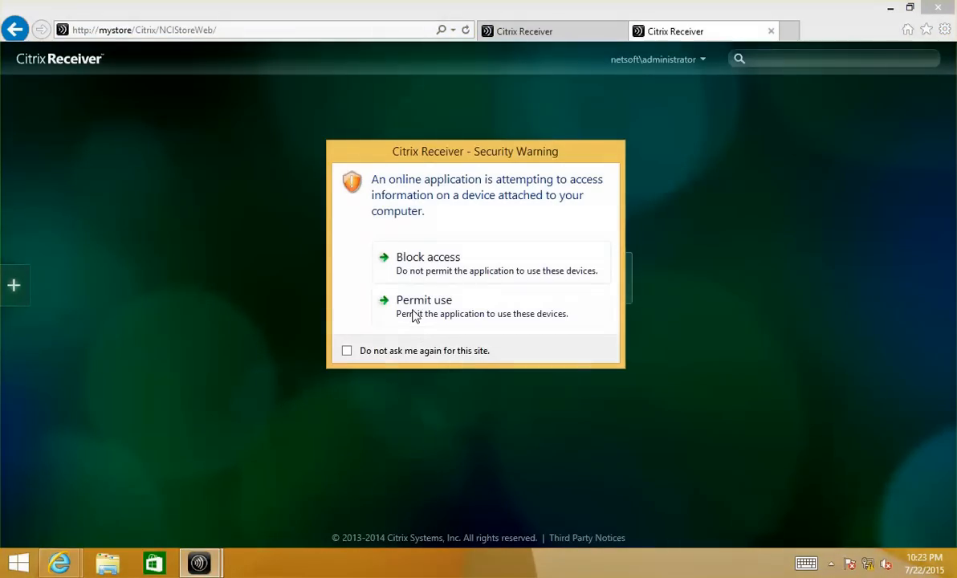
# Permit local device access for this site without asking again, run Calculator, then disconnect its session
pyautogui.click(347, 352)
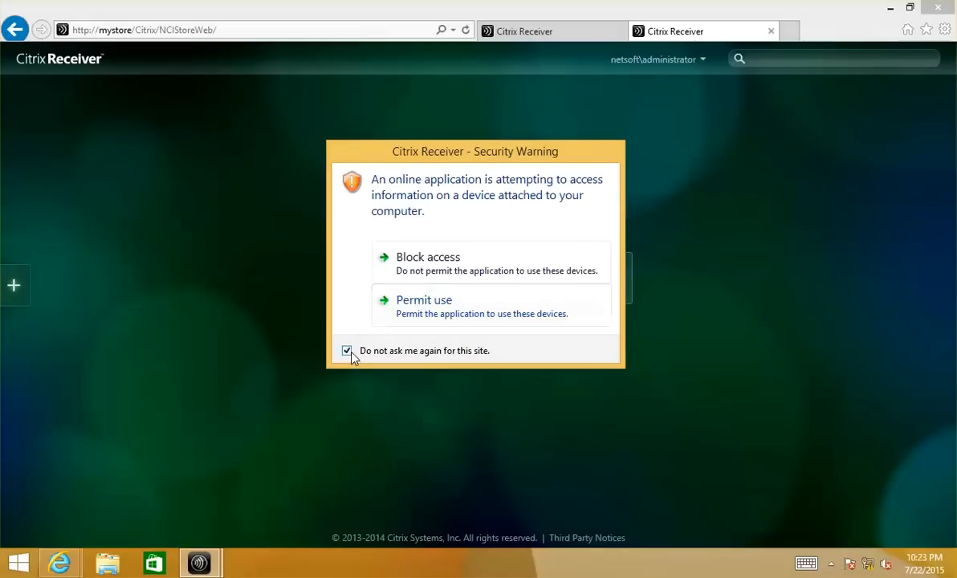
pyautogui.click(423, 301)
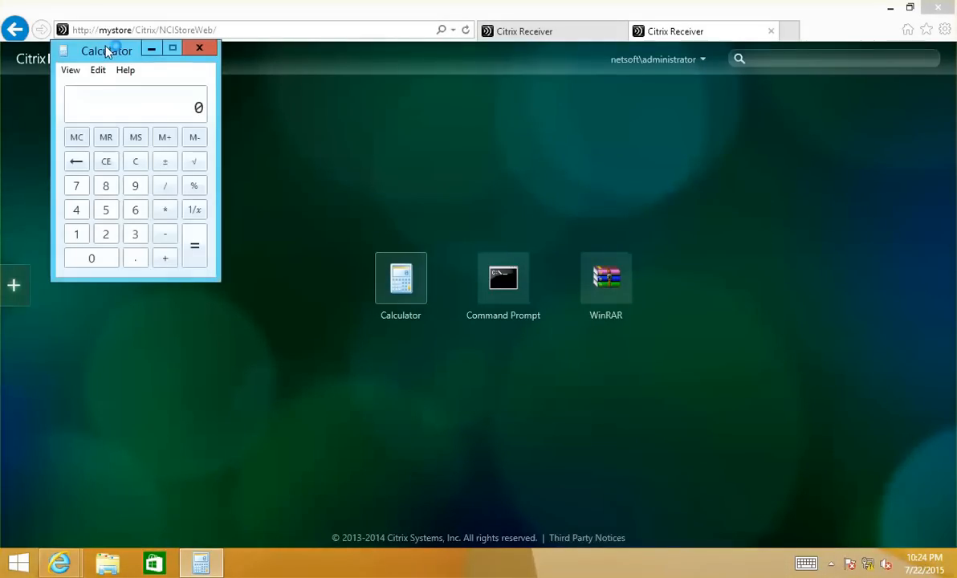
pyautogui.moveTo(107, 51); pyautogui.dragTo(343, 157)
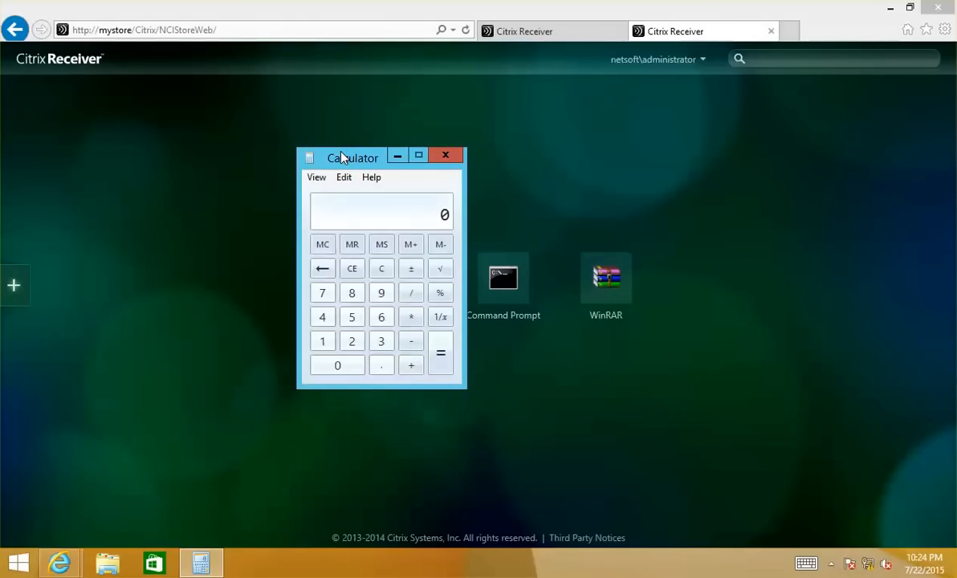
pyautogui.moveTo(340, 158); pyautogui.dragTo(275, 154)
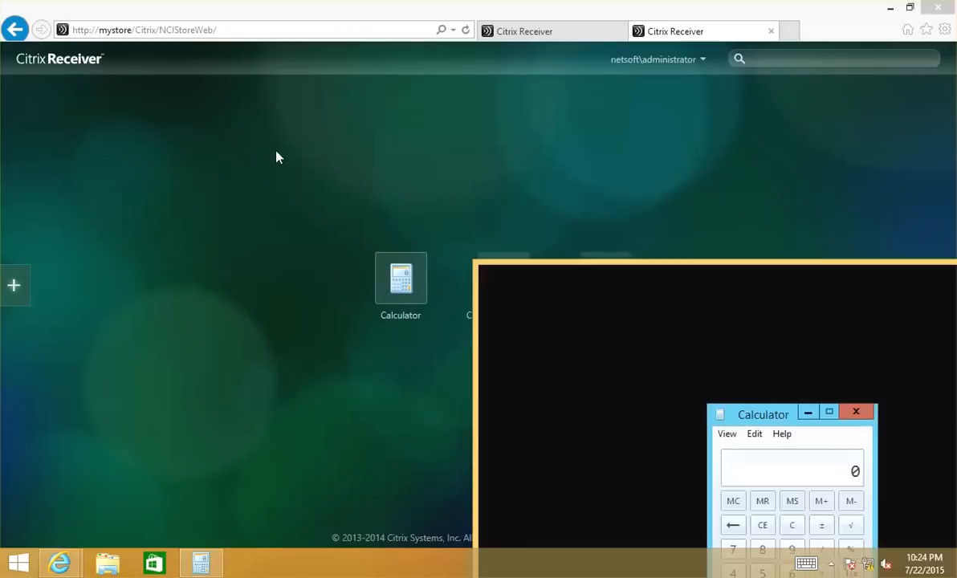
pyautogui.moveTo(611, 282); pyautogui.dragTo(158, 89)
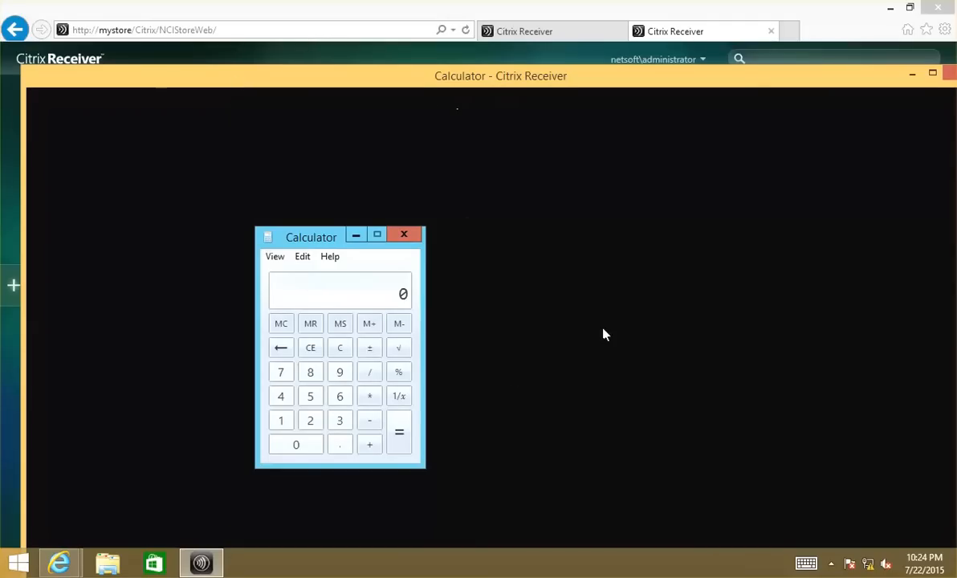
pyautogui.moveTo(877, 75); pyautogui.dragTo(782, 84)
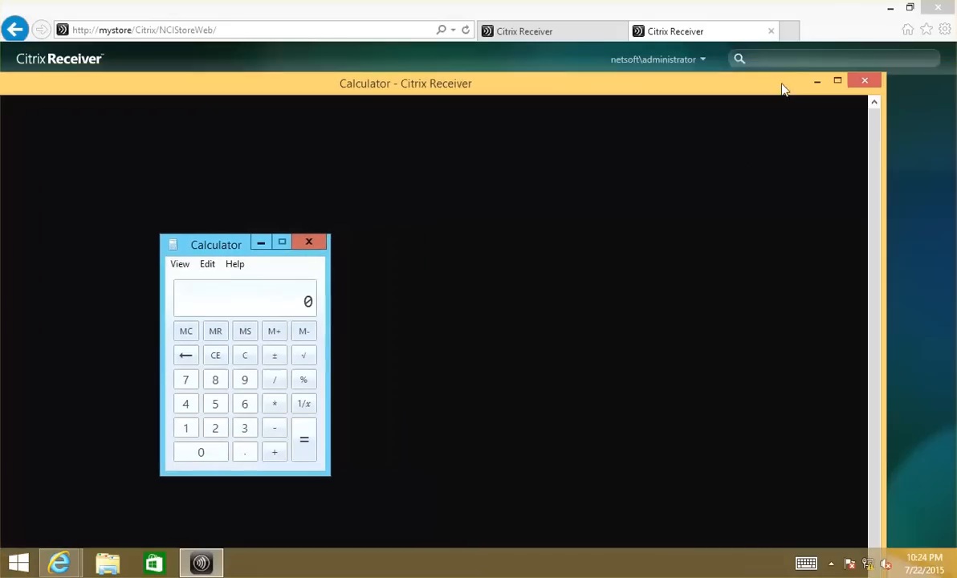
pyautogui.click(874, 88)
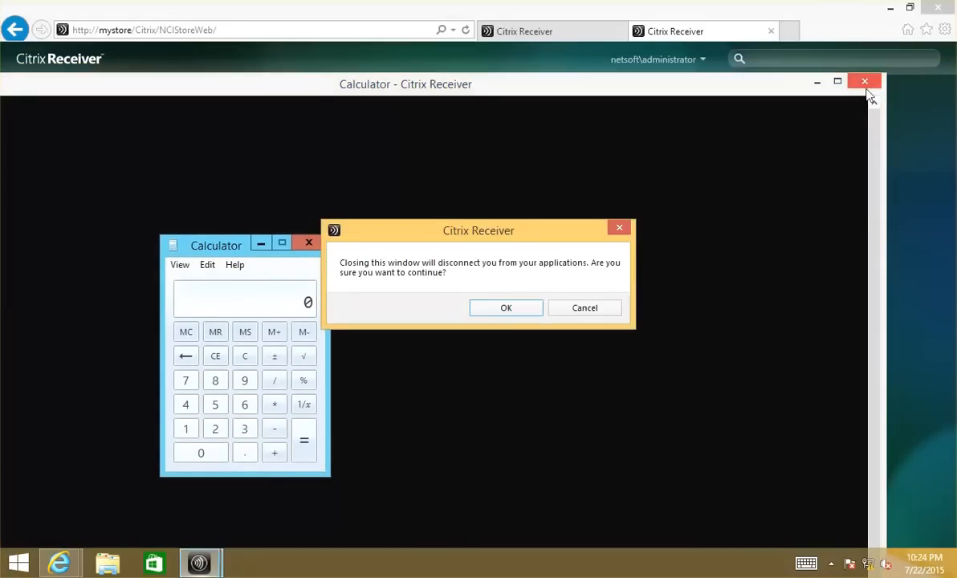
pyautogui.click(495, 313)
# Relaunch Calculator, switch it to a windowed session, and close that session
pyautogui.click(402, 287)
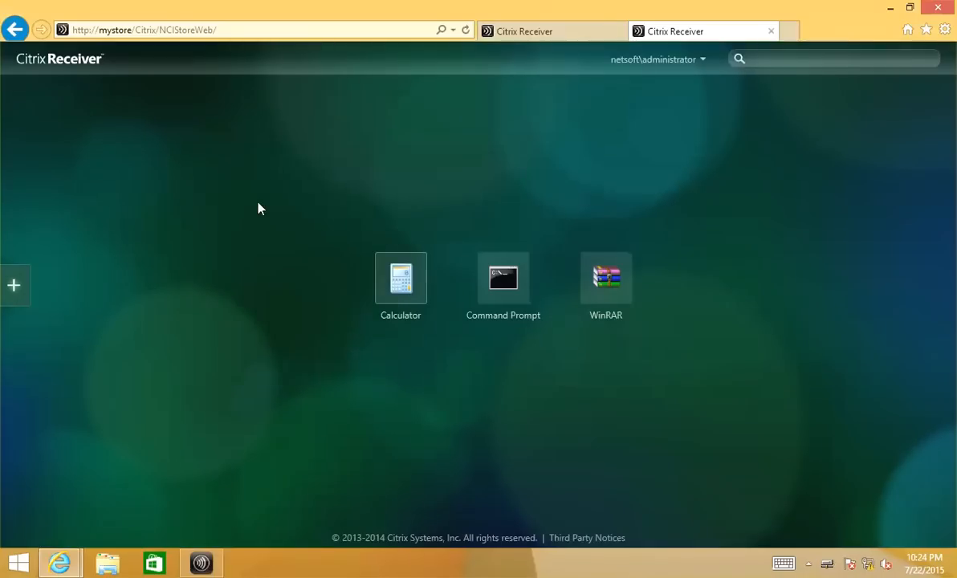
pyautogui.moveTo(302, 150); pyautogui.dragTo(220, 126)
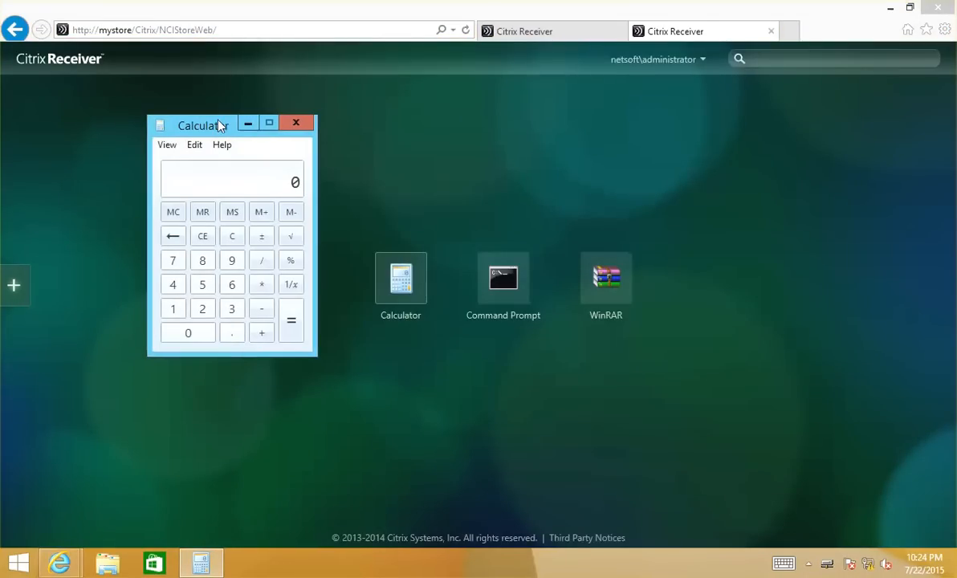
pyautogui.hotkey('shift', 'F2')
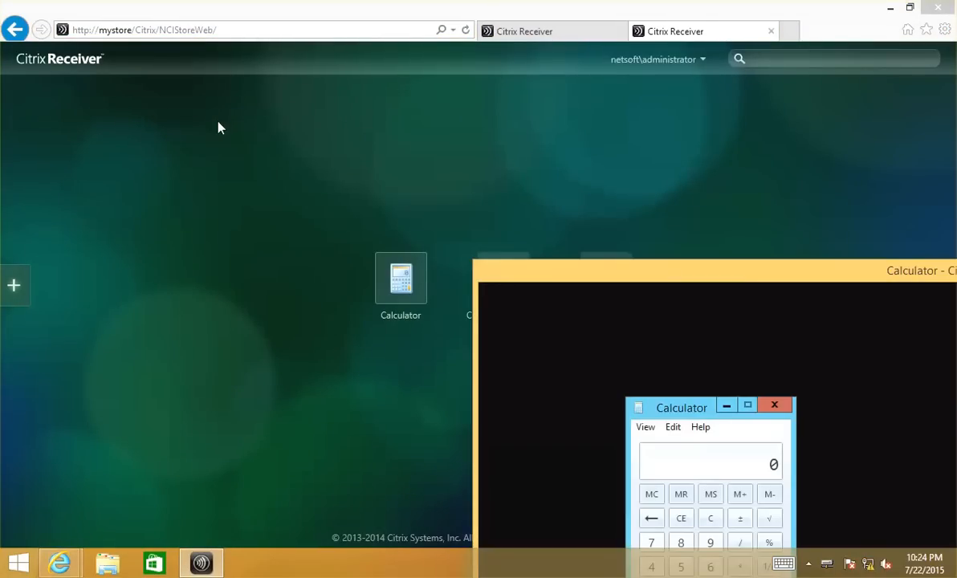
pyautogui.moveTo(744, 279); pyautogui.dragTo(273, 111)
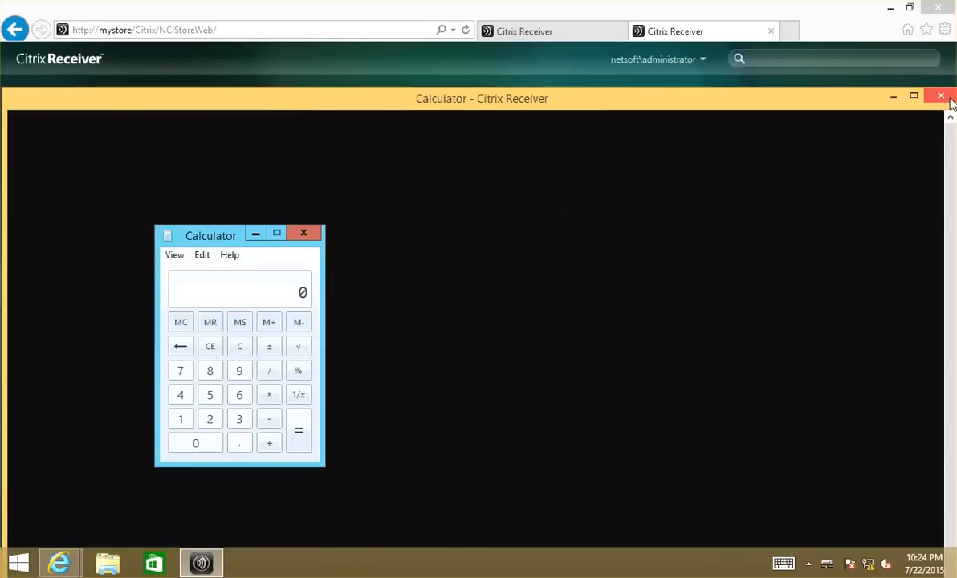
pyautogui.click(892, 97)
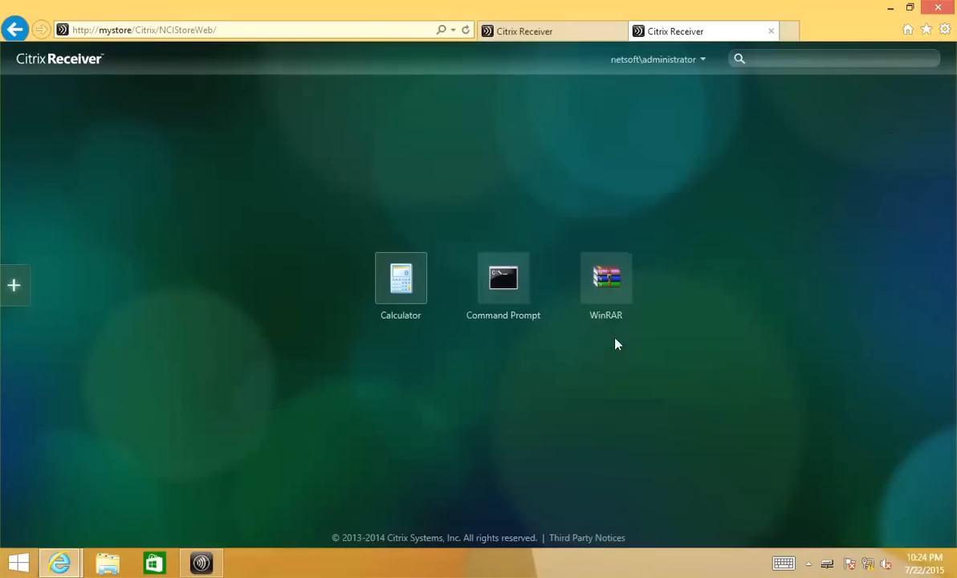
# Run Command Prompt alongside Calculator, then close and disconnect the Command Prompt session
pyautogui.click(508, 290)
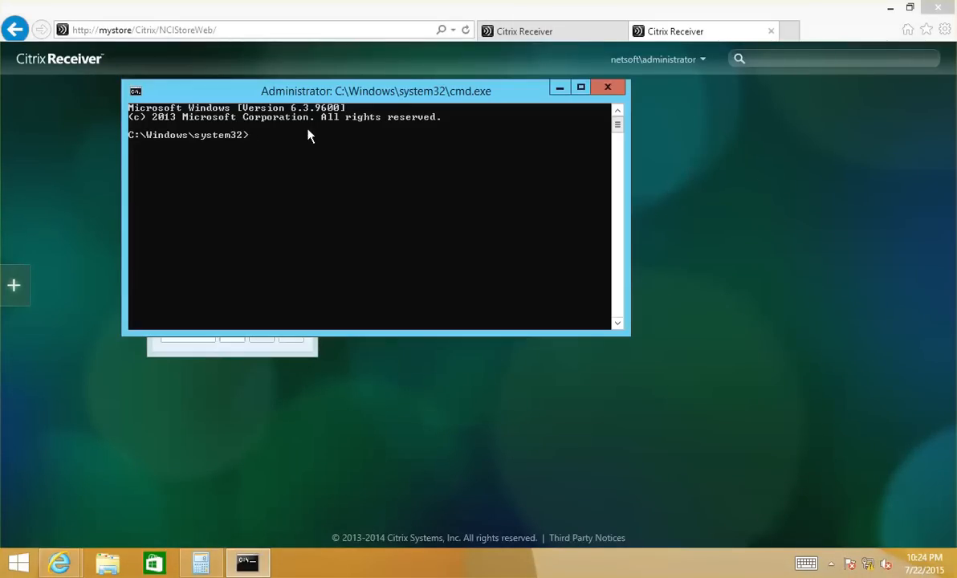
pyautogui.moveTo(314, 93); pyautogui.dragTo(391, 115)
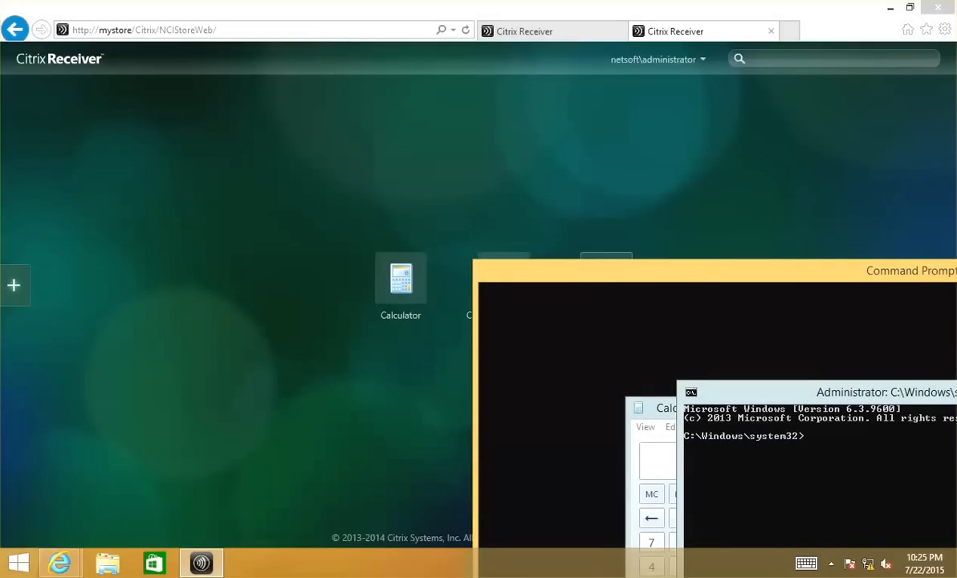
pyautogui.moveTo(694, 273); pyautogui.dragTo(259, 80)
pyautogui.click(226, 212)
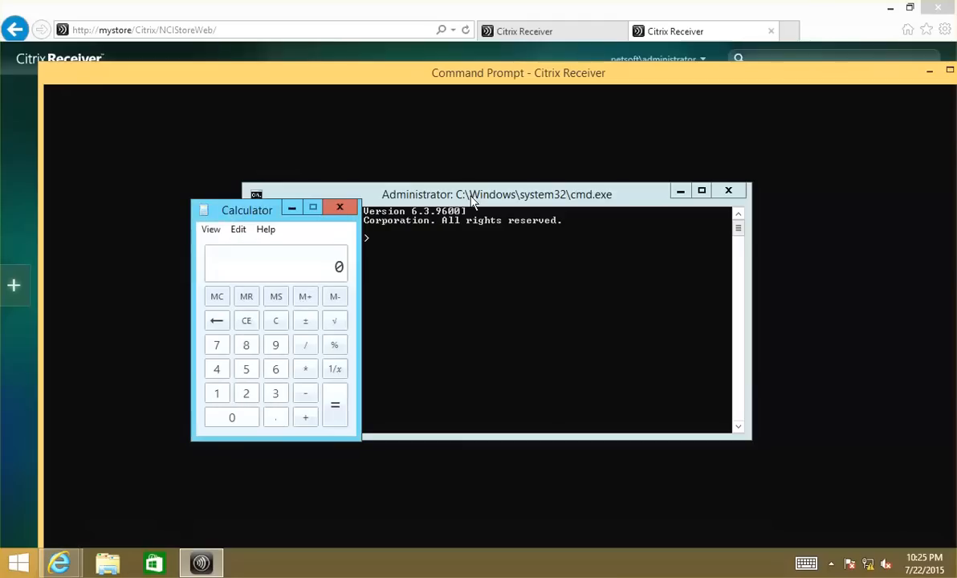
pyautogui.click(440, 193)
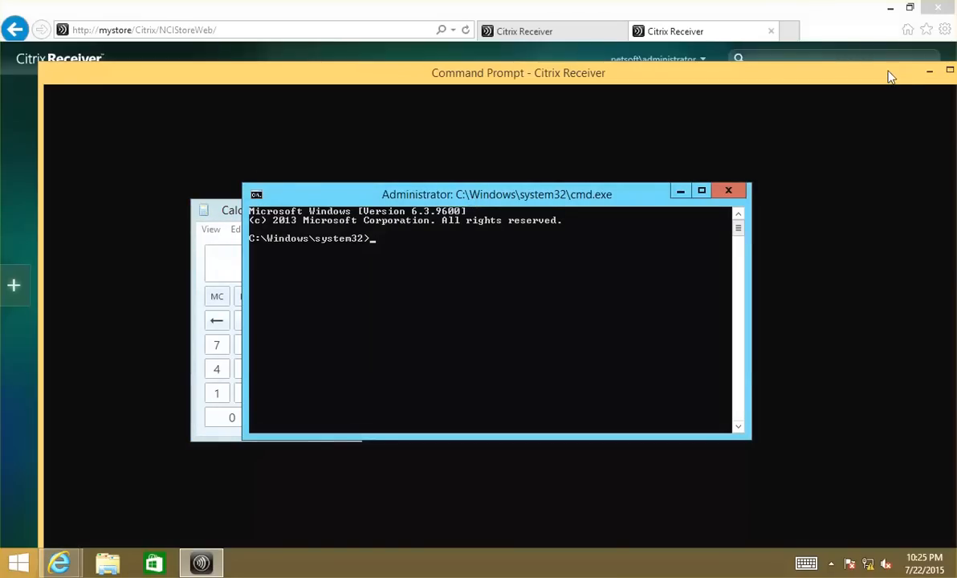
pyautogui.moveTo(891, 74); pyautogui.dragTo(671, 87)
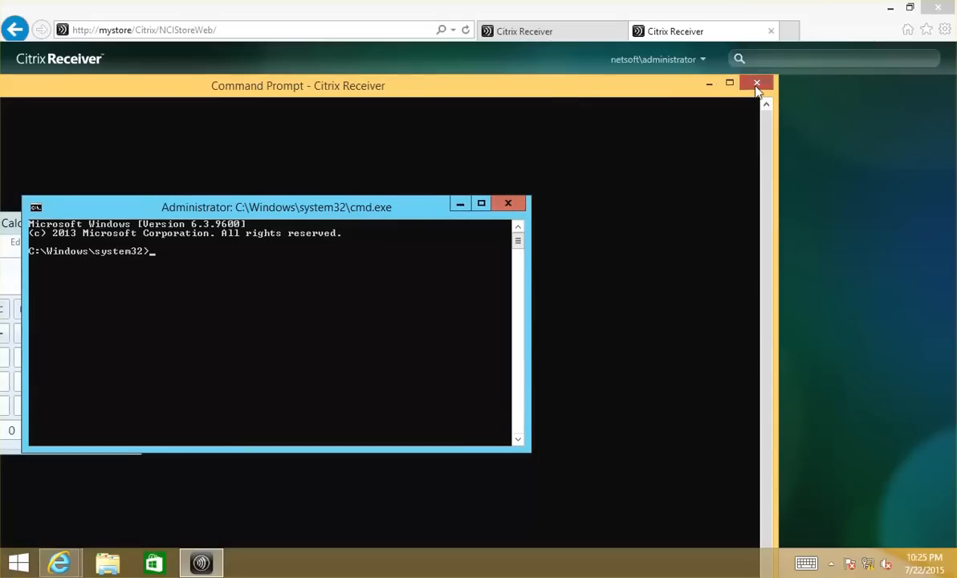
pyautogui.click(755, 85)
pyautogui.click(504, 309)
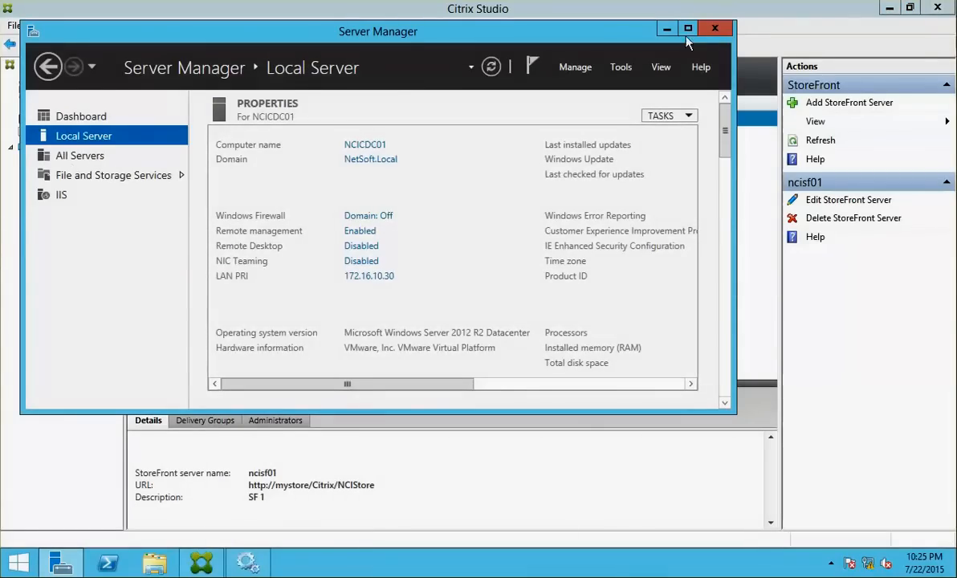
# Hide Server Manager to see StoreFront server ncisf01 in Studio, then switch to the StoreFront machine
pyautogui.click(666, 28)
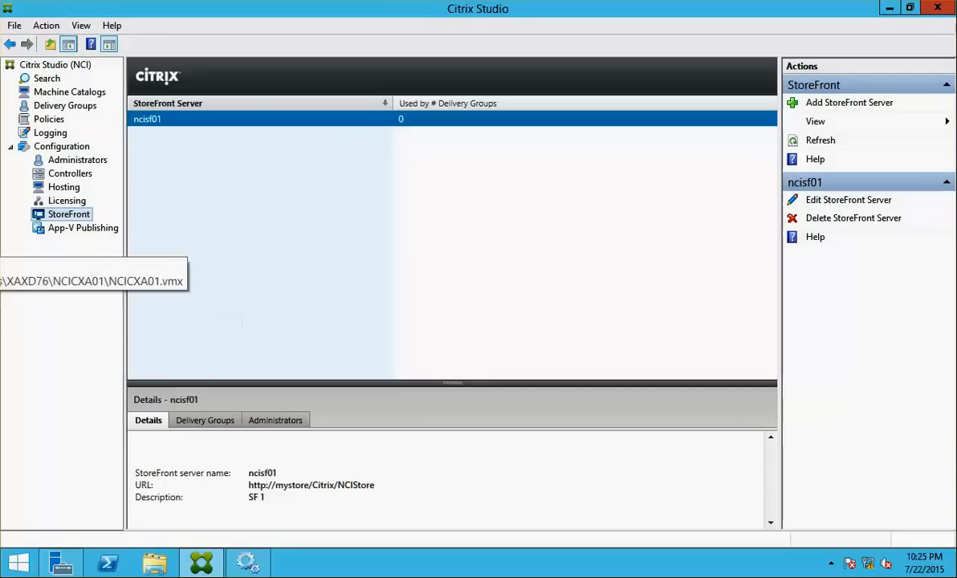
pyautogui.click(0, 249)
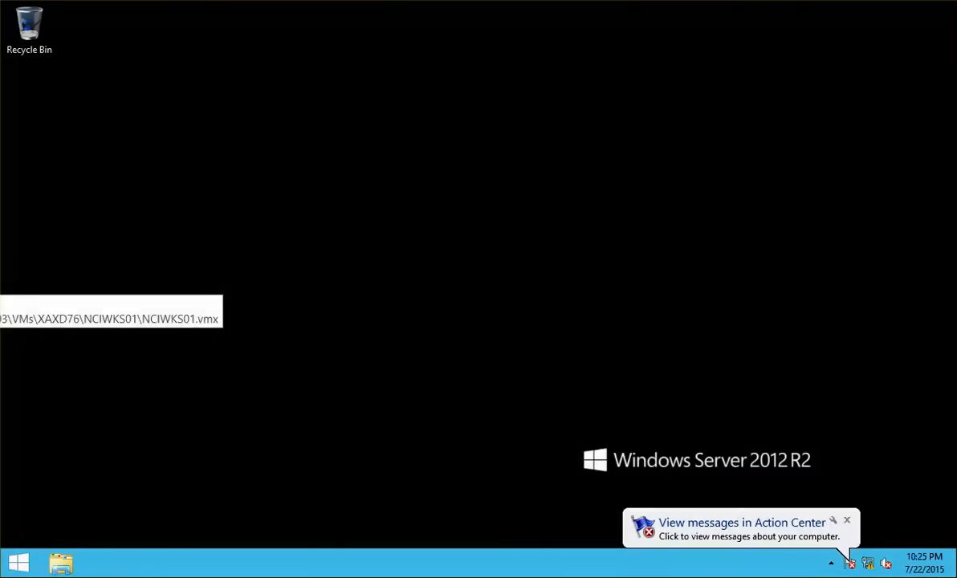
pyautogui.rightClick(0, 253)
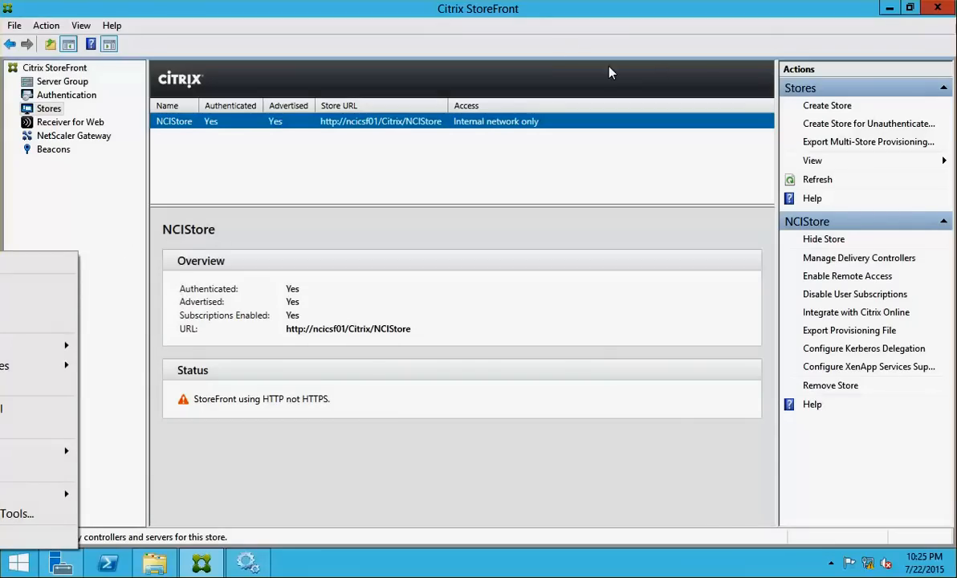
# Check the StoreFront Server Group details, cancel an Add Server attempt, and return to the Citrix Studio machine
pyautogui.click(567, 46)
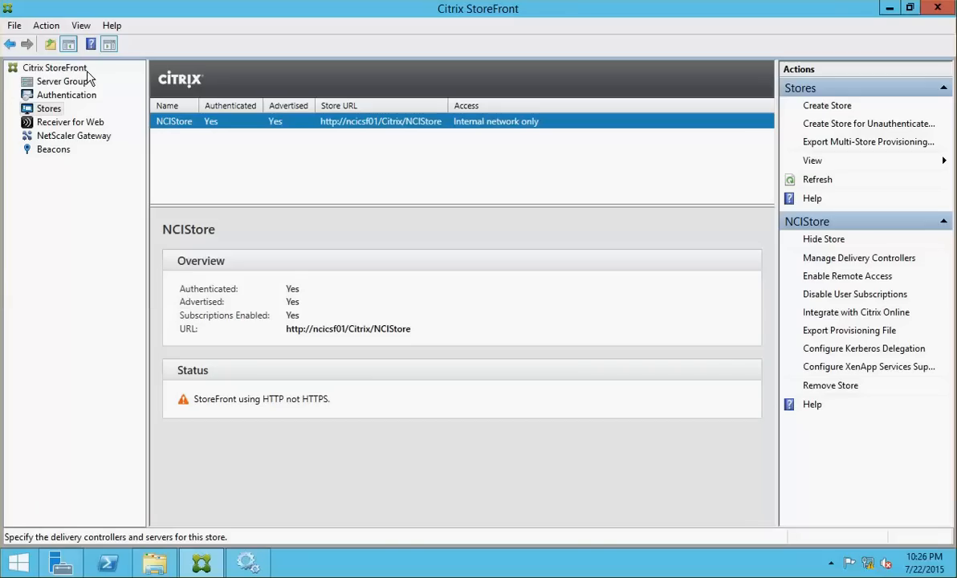
pyautogui.click(61, 84)
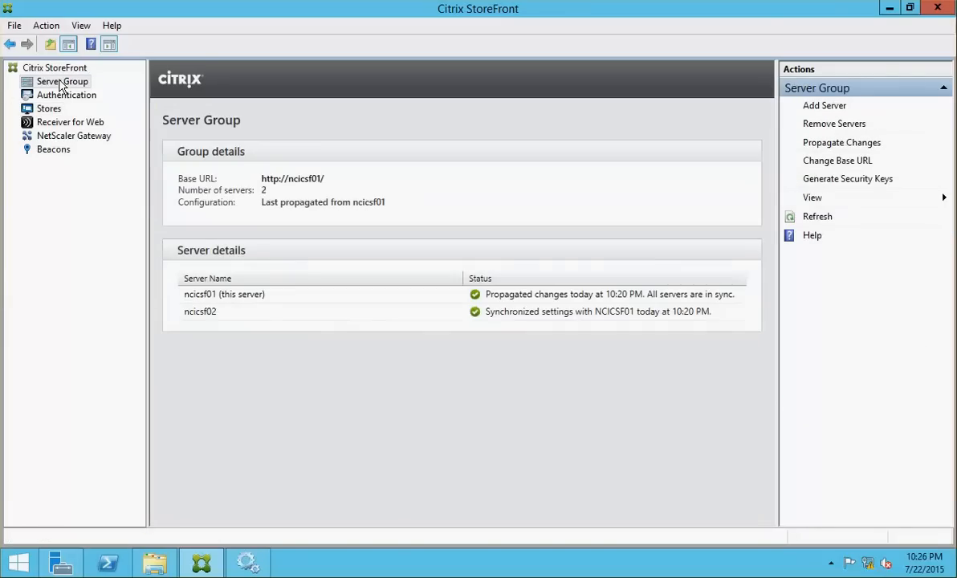
pyautogui.click(47, 25)
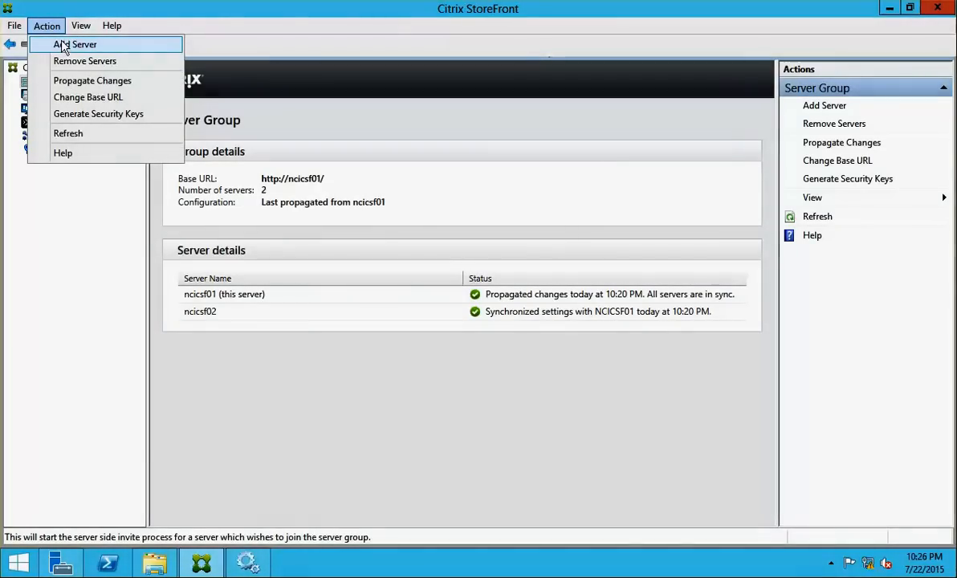
pyautogui.click(64, 45)
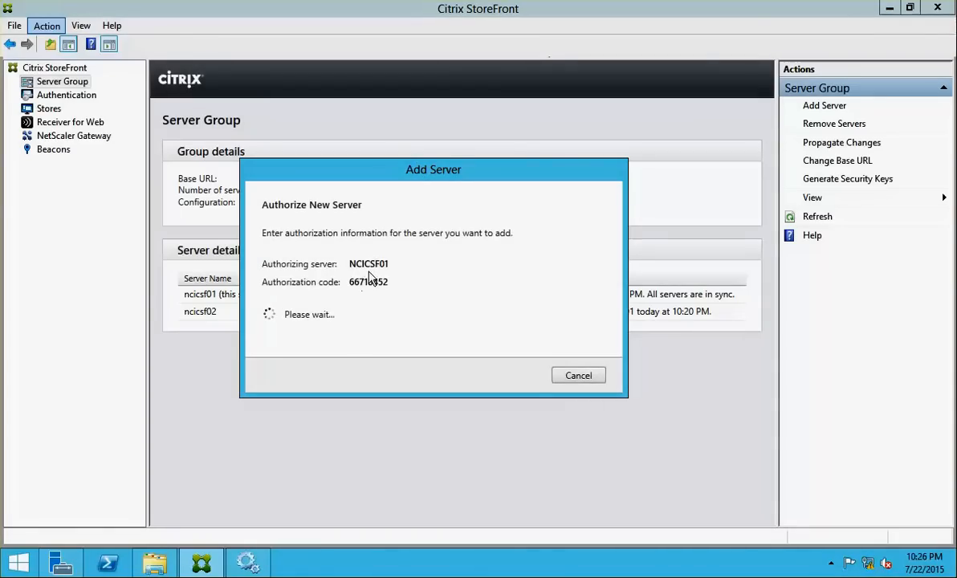
pyautogui.click(575, 375)
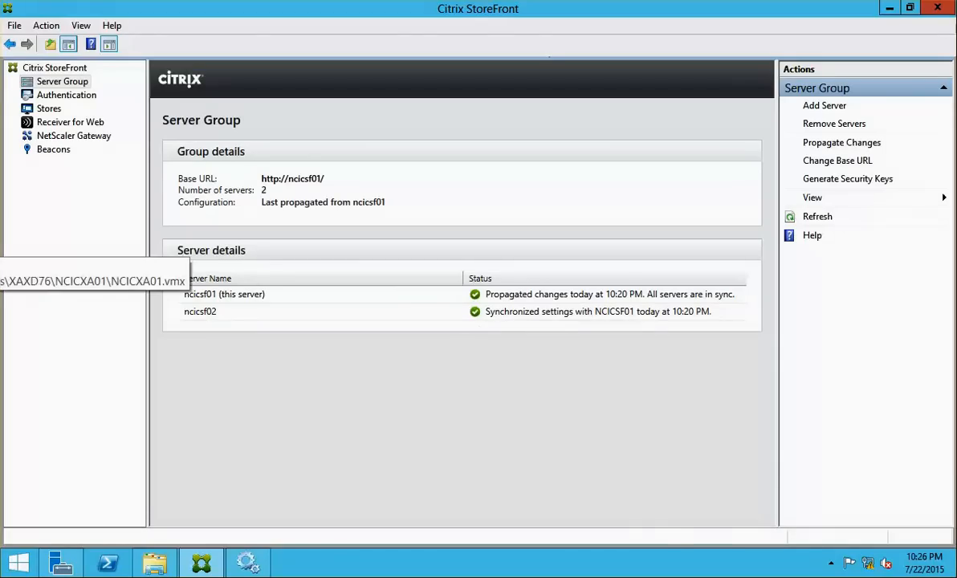
pyautogui.click(0, 225)
pyautogui.click(0, 226)
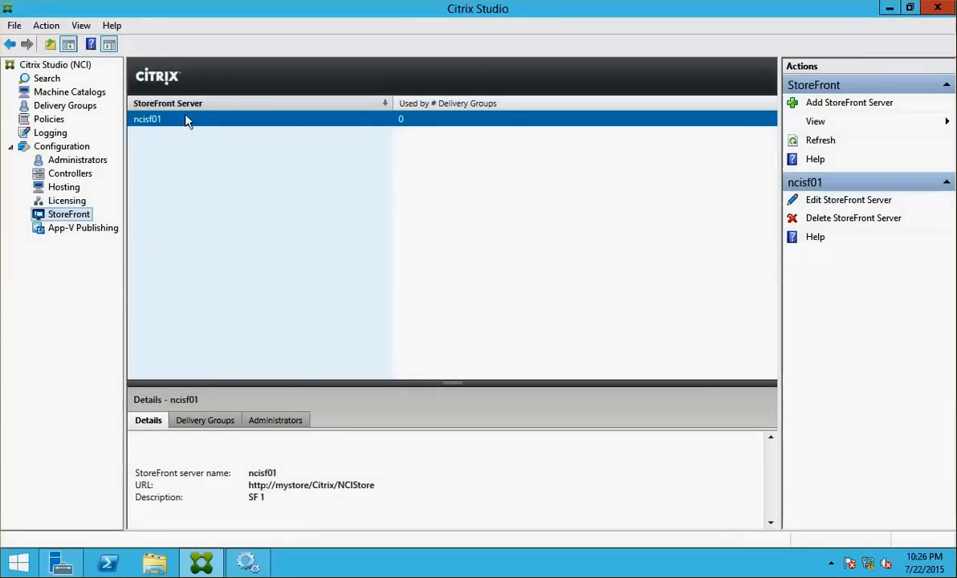
# Browse Machine Catalogs, Delivery Groups and StoreFront in Studio, then cancel the Add StoreFront Server dialog
pyautogui.click(57, 92)
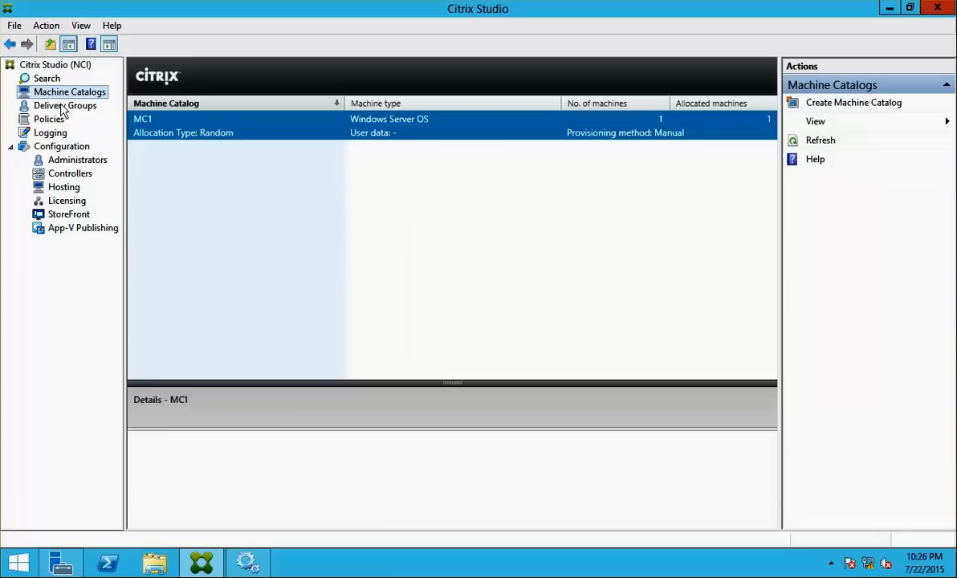
pyautogui.click(62, 107)
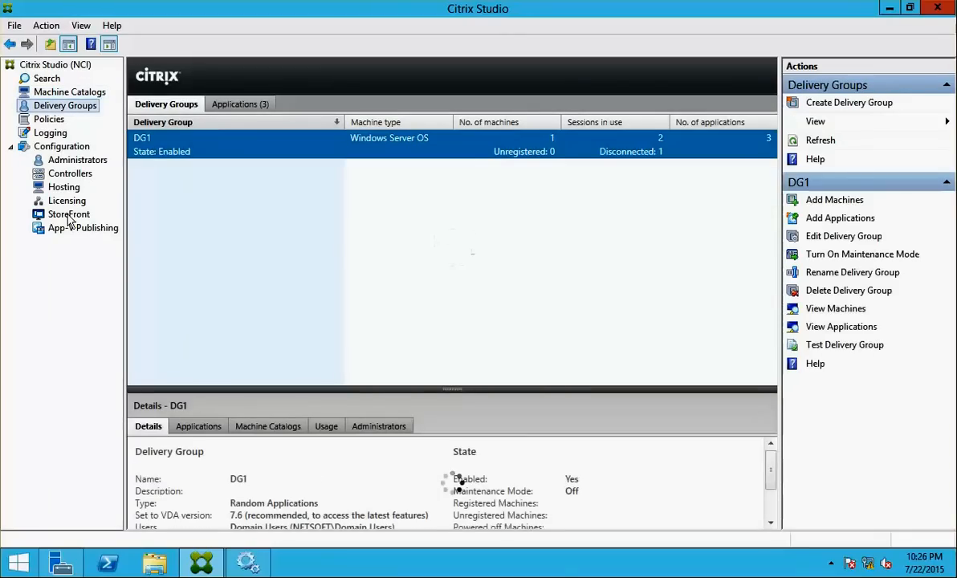
pyautogui.click(84, 215)
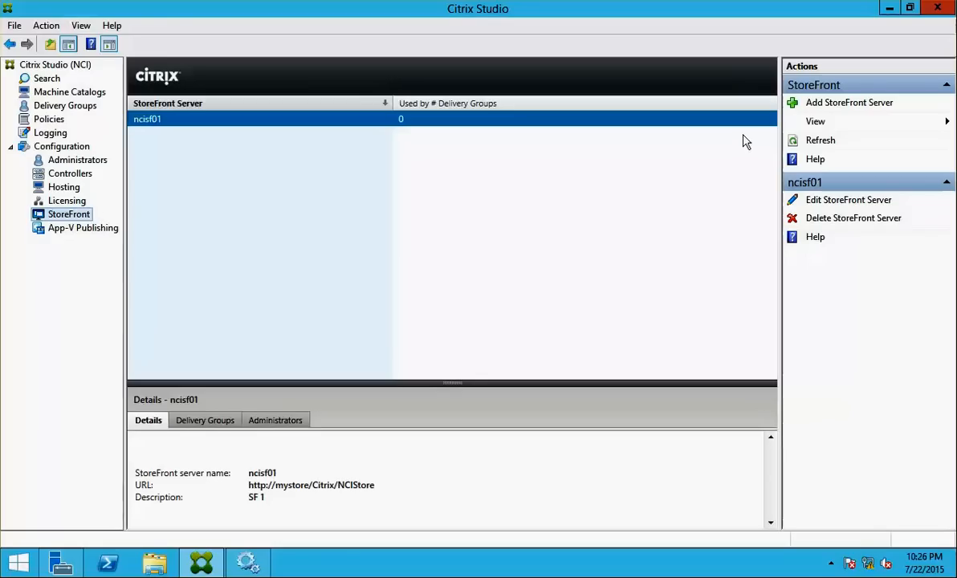
pyautogui.click(864, 105)
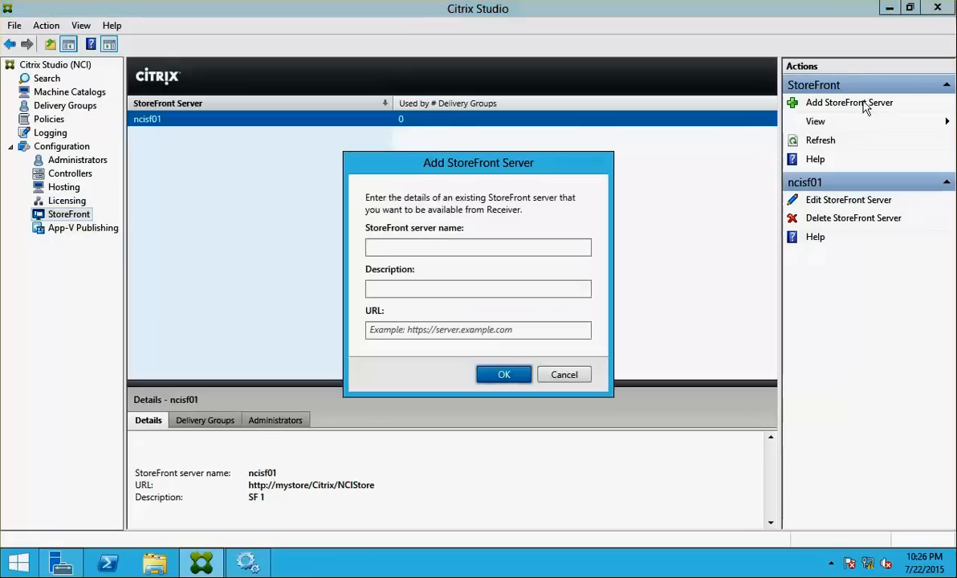
pyautogui.click(564, 376)
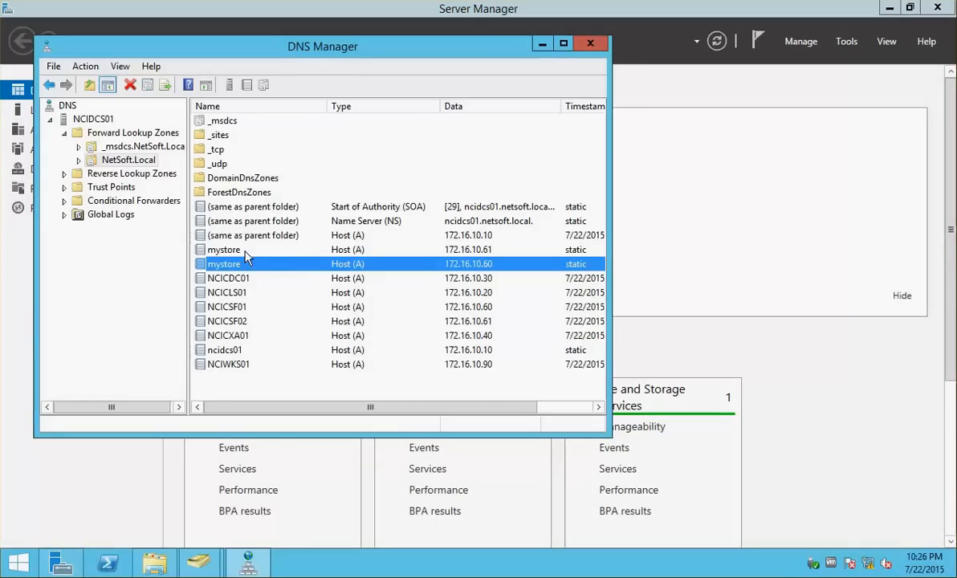
# Inspect the mystore host record for 172.16.10.61, then start adding a StoreFront server in Studio
pyautogui.click(245, 251)
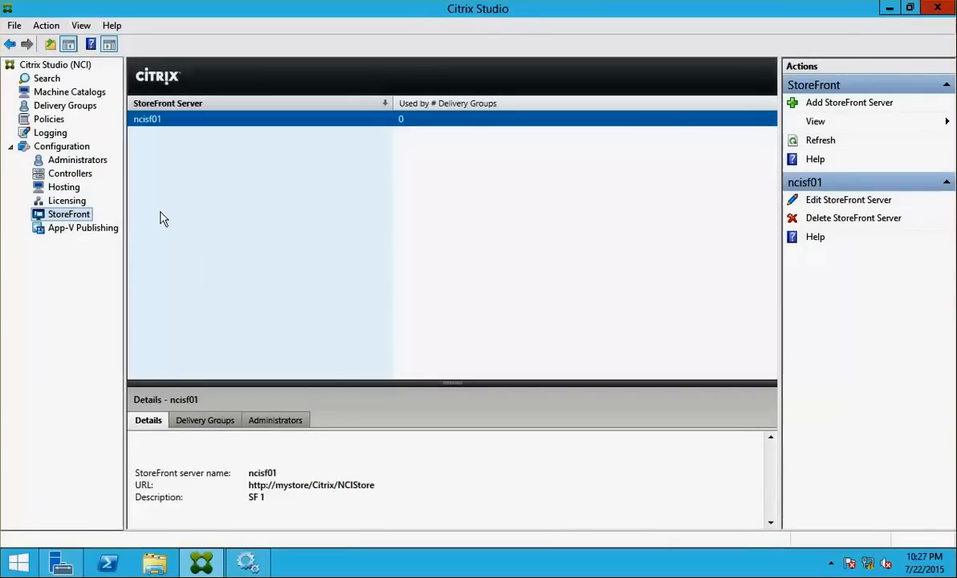
pyautogui.click(799, 103)
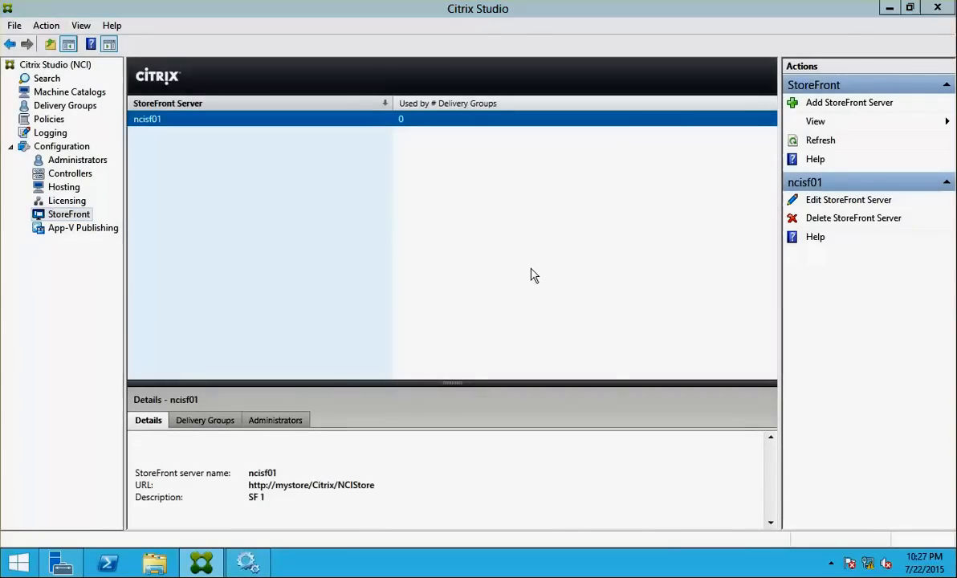
pyautogui.click(423, 249)
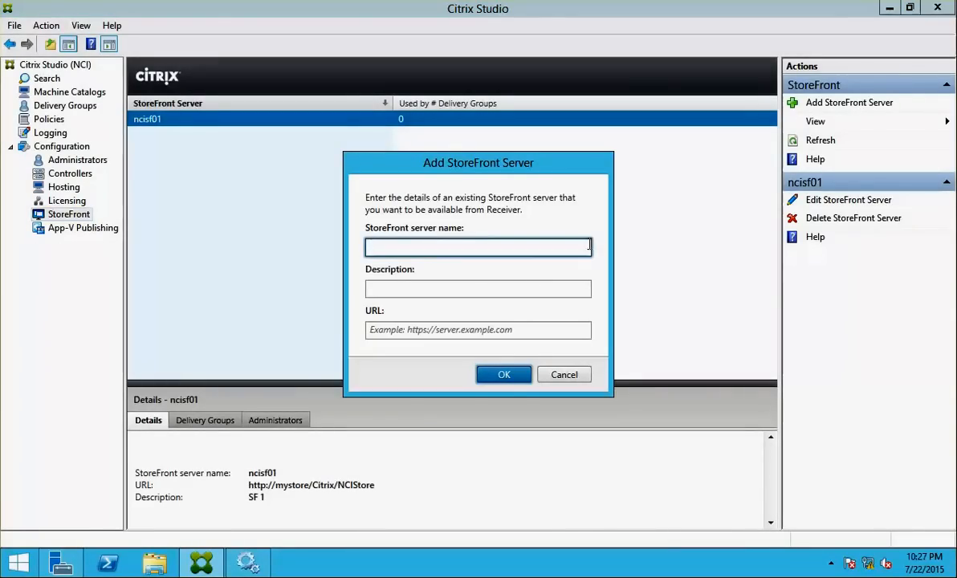
pyautogui.write('mystore')
pyautogui.press('Tab')
pyautogui.press('Tab')
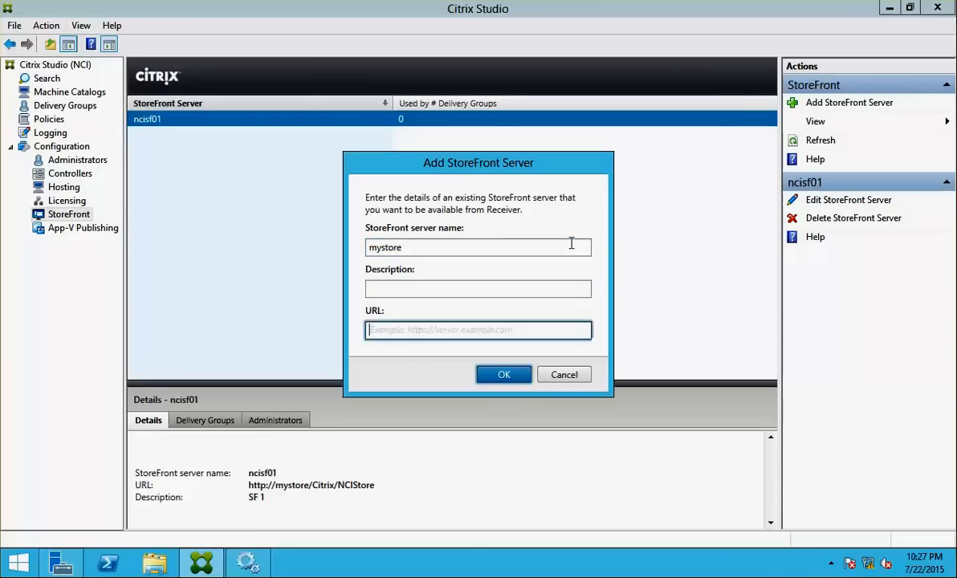
pyautogui.write('http:/')
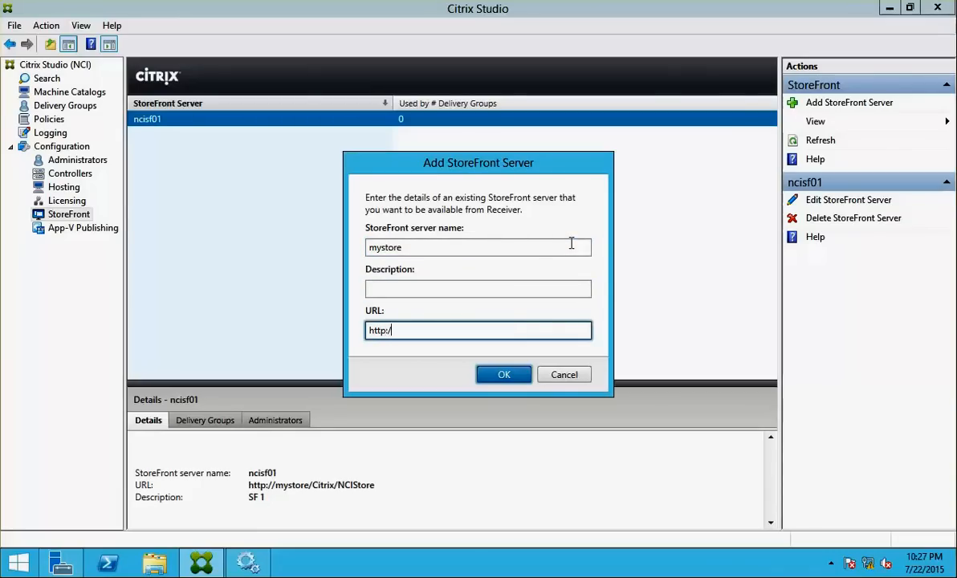
pyautogui.write('/mystore')
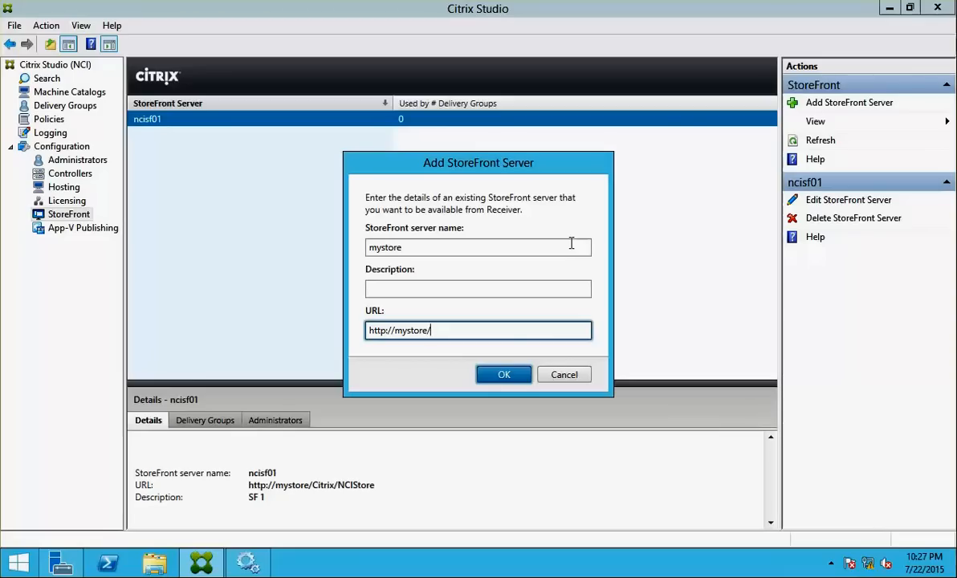
pyautogui.write('/c')
pyautogui.click(564, 375)
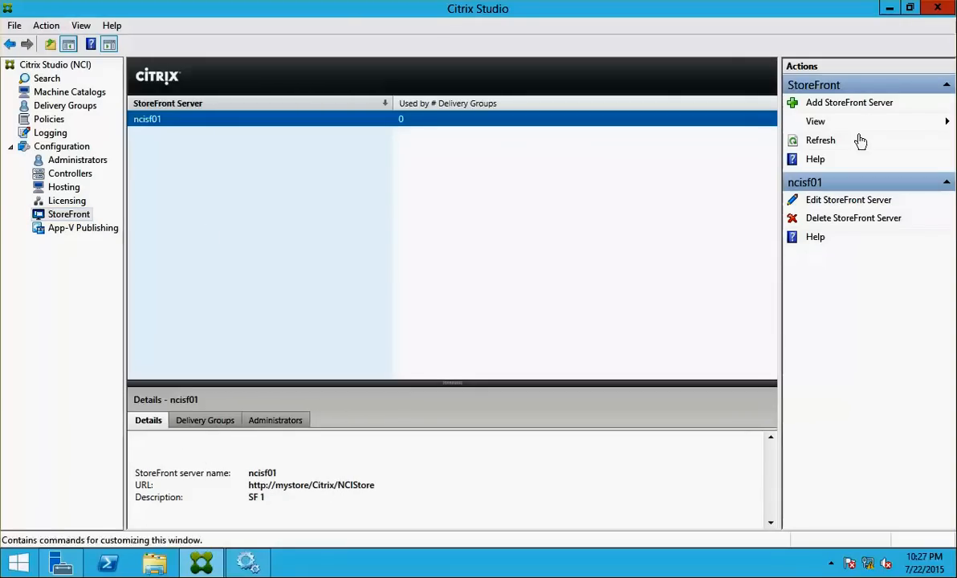
pyautogui.click(787, 200)
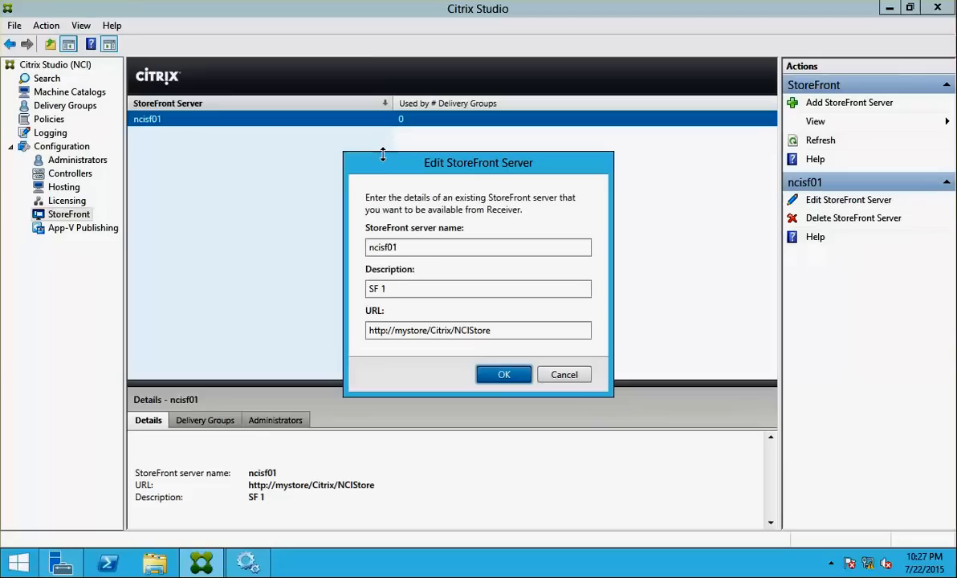
# Replace the StoreFront server name ncisf01 with 'mystore' and save the change
pyautogui.moveTo(395, 246); pyautogui.dragTo(342, 235)
pyautogui.write('my')
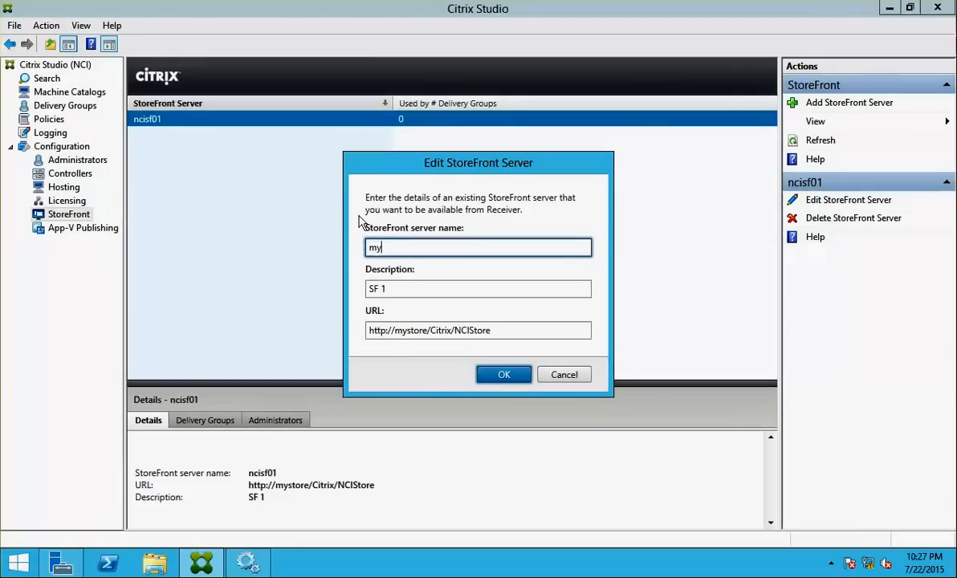
pyautogui.write('store')
pyautogui.click(504, 375)
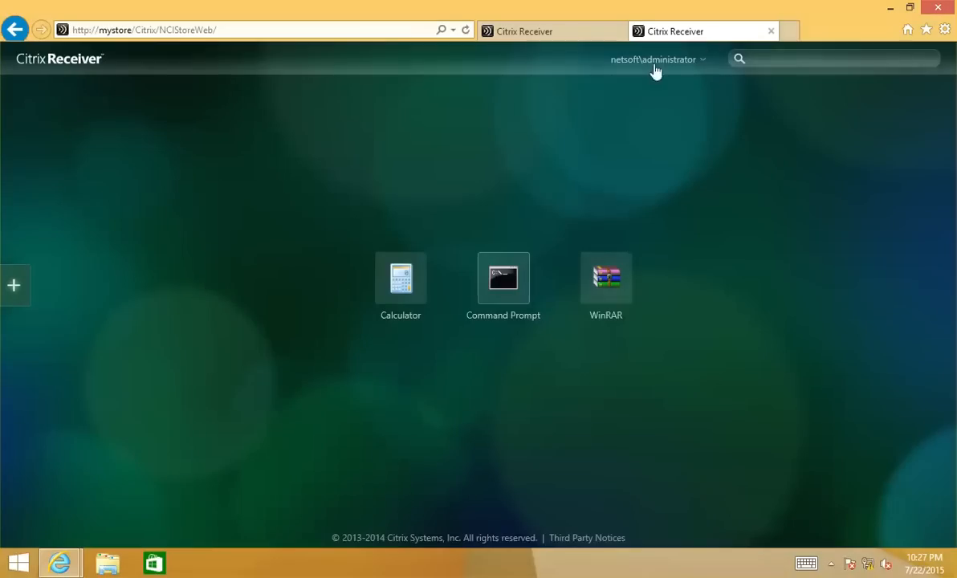
# Log off the Receiver store, sign back in with the administrator account, and close Command Prompt
pyautogui.click(666, 61)
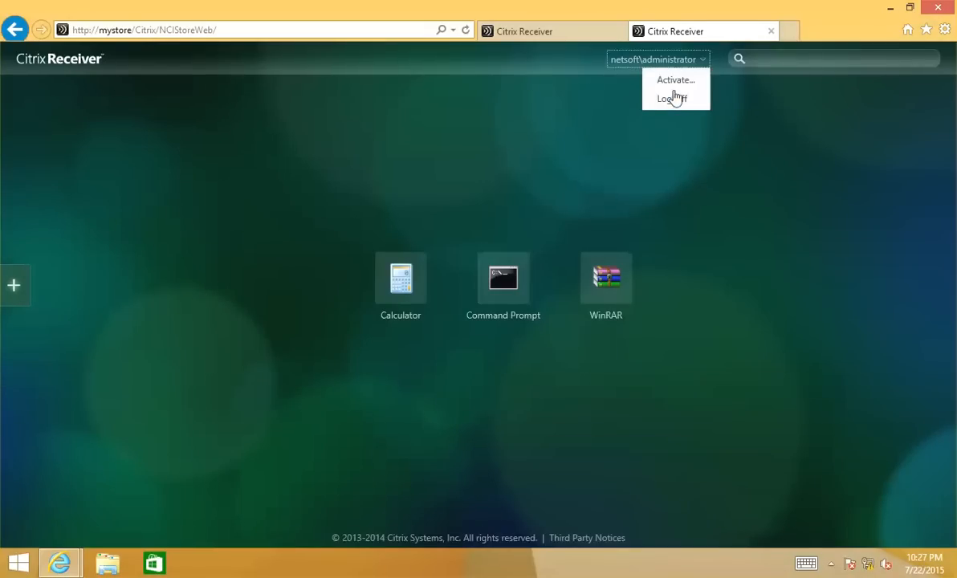
pyautogui.click(675, 98)
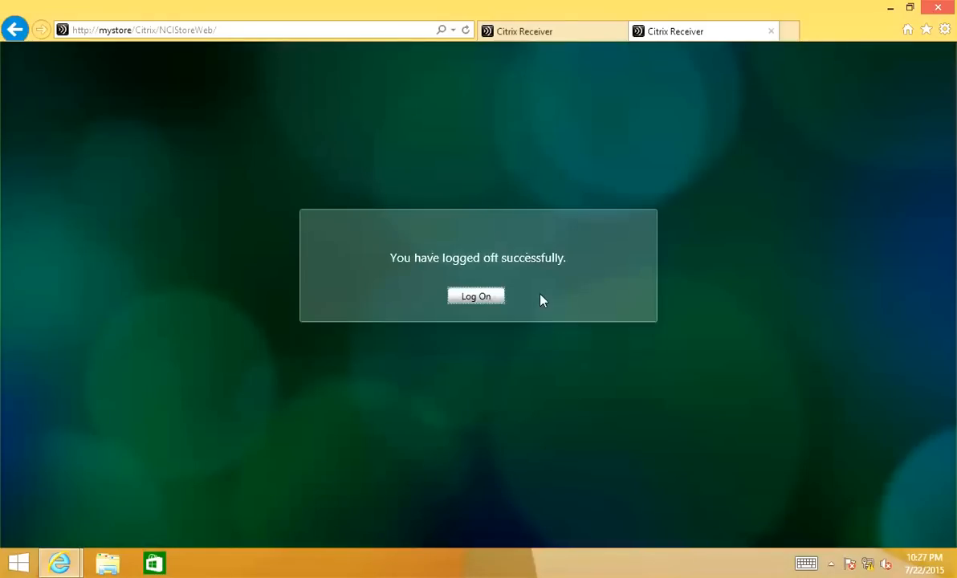
pyautogui.click(493, 297)
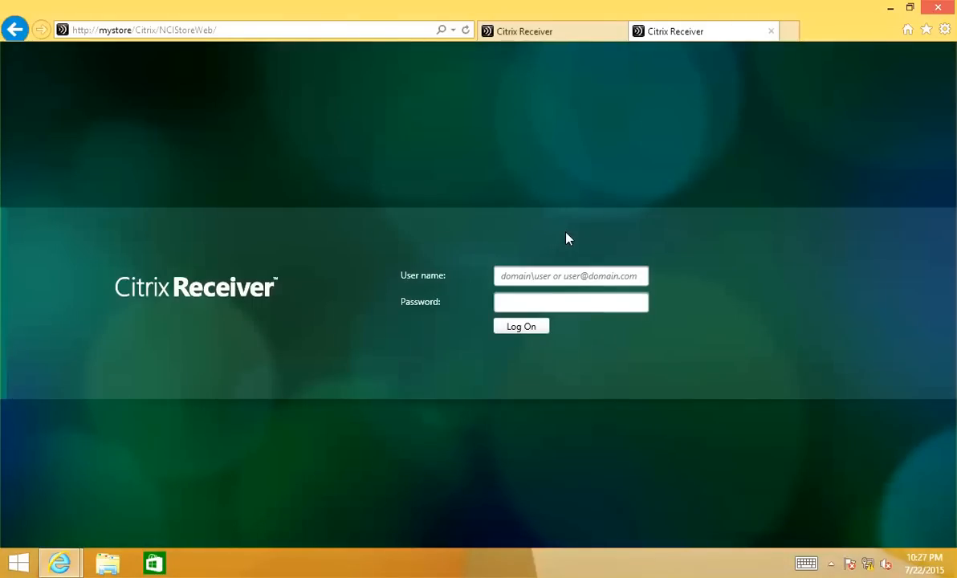
pyautogui.click(545, 273)
pyautogui.write('netsof')
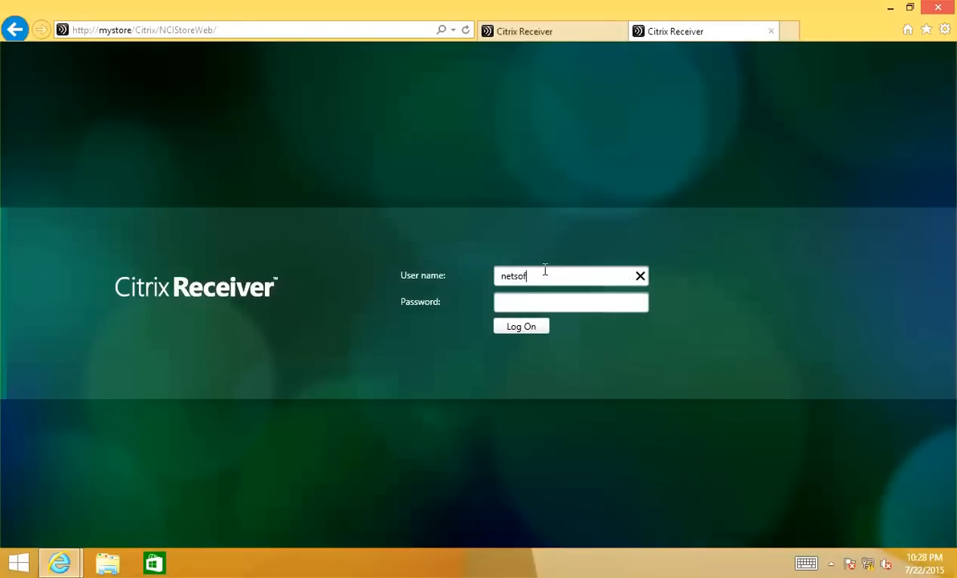
pyautogui.write('t\\administr')
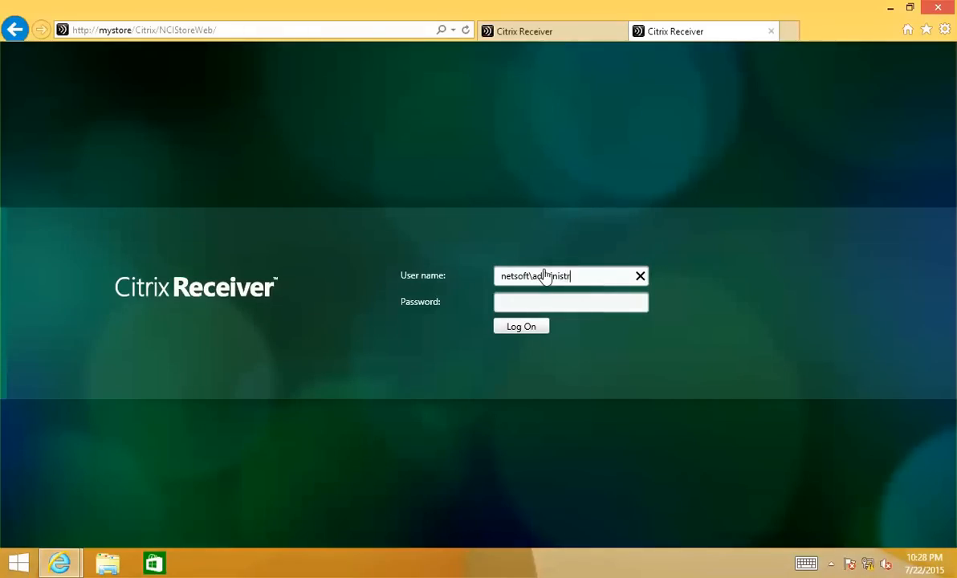
pyautogui.write('ator')
pyautogui.press('Tab')
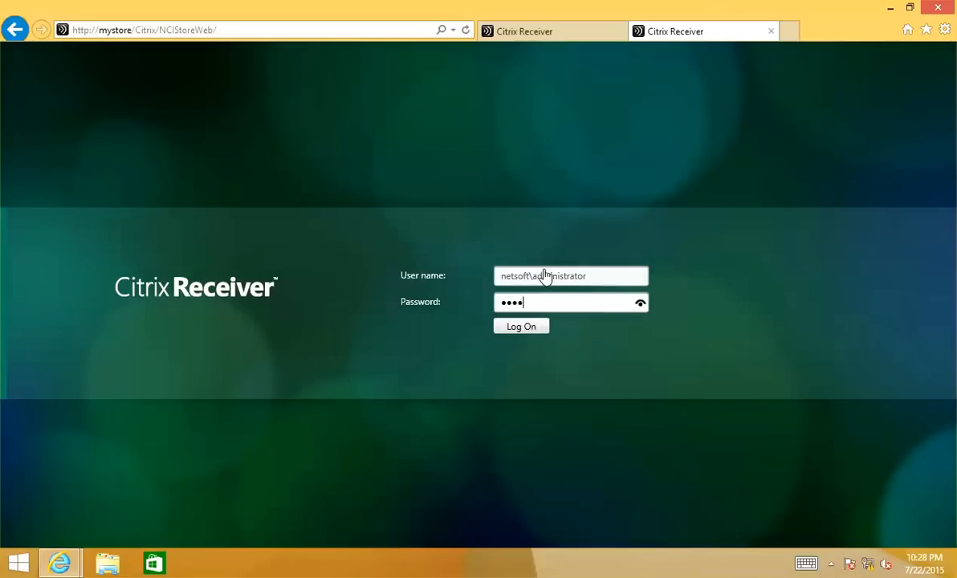
pyautogui.press('Return')
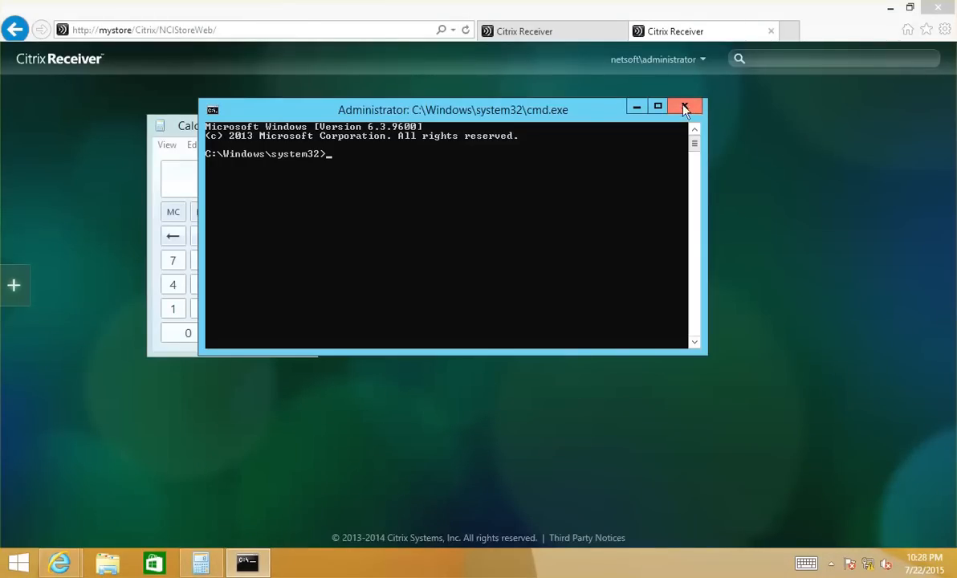
pyautogui.click(684, 108)
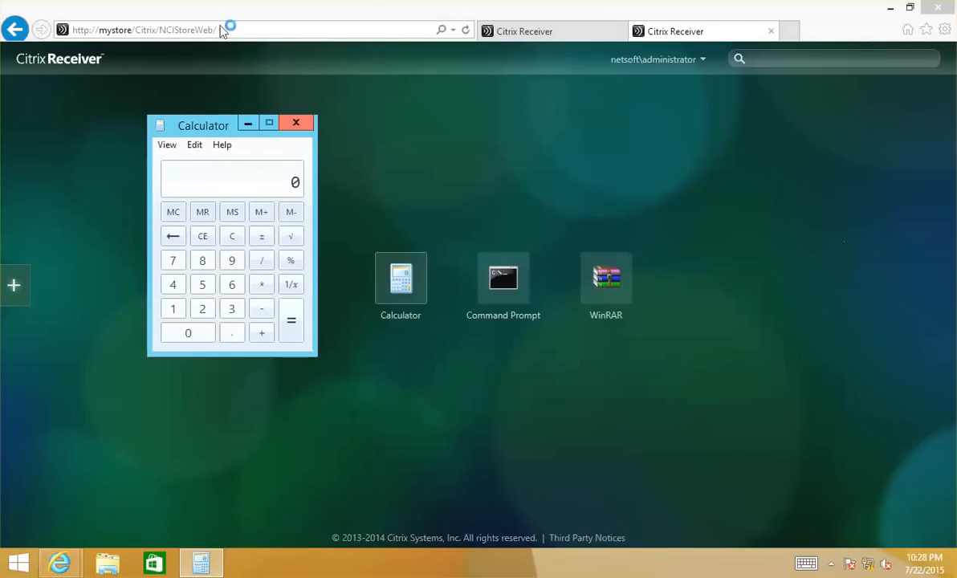